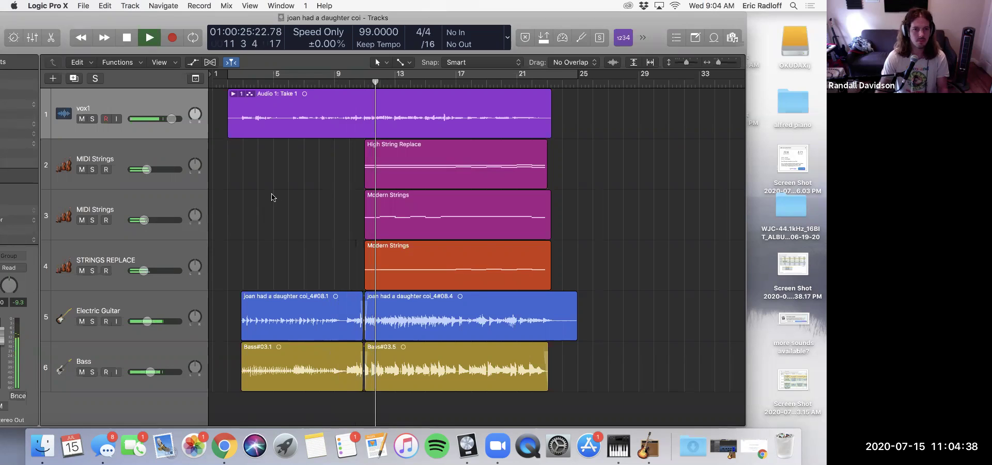
- Turn on cycling for the song and play it briefly from the beginning of the cycle range
{"action": "mouse_move", "coordinate": [171, 119]}
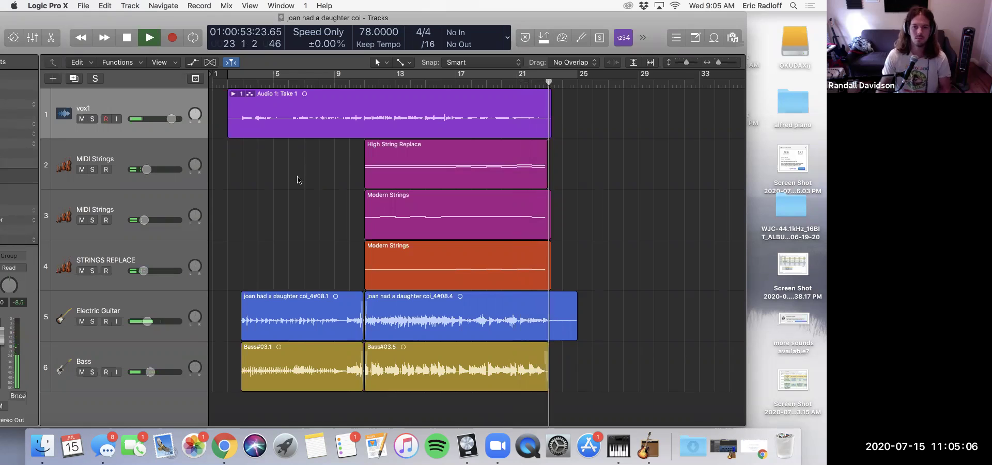
{"action": "key", "text": "space"}
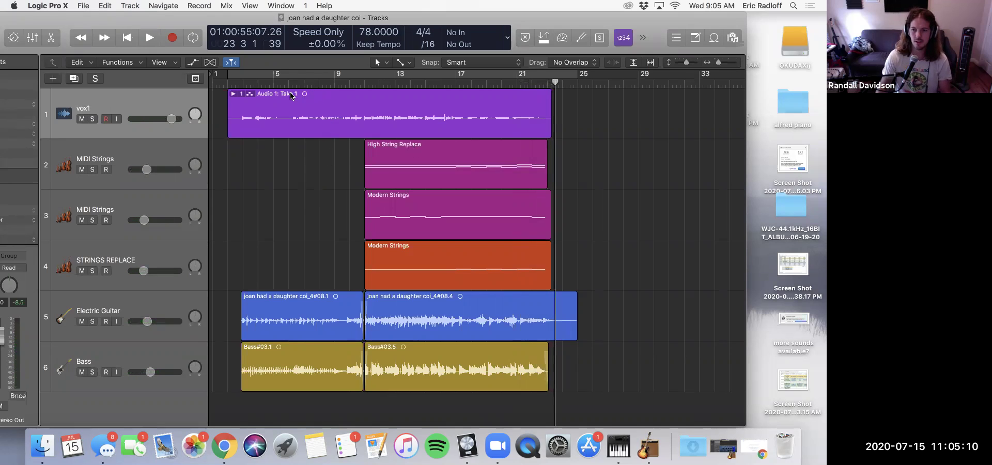
{"action": "left_click", "coordinate": [246, 80]}
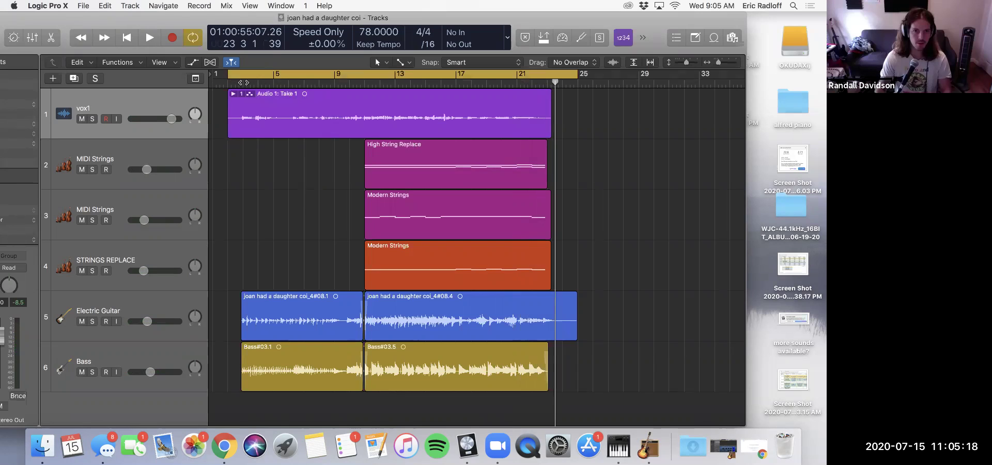
{"action": "key", "text": "space"}
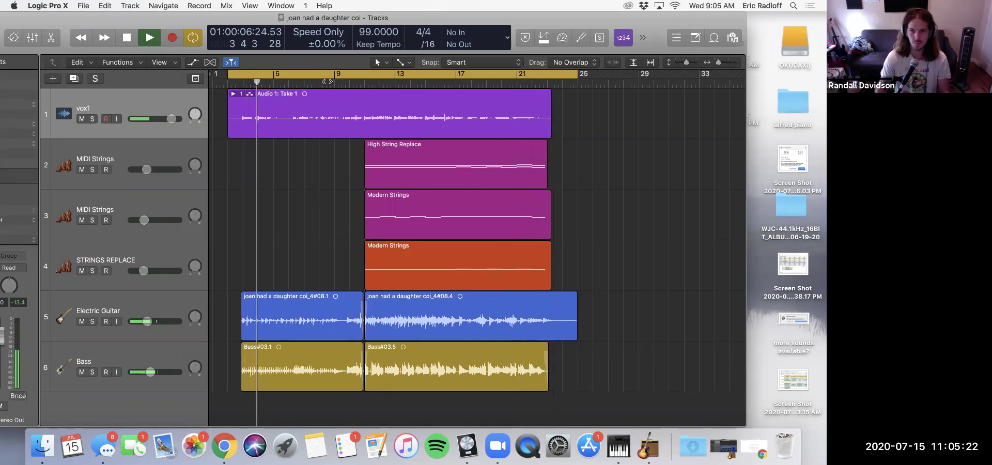
{"action": "key", "text": "space"}
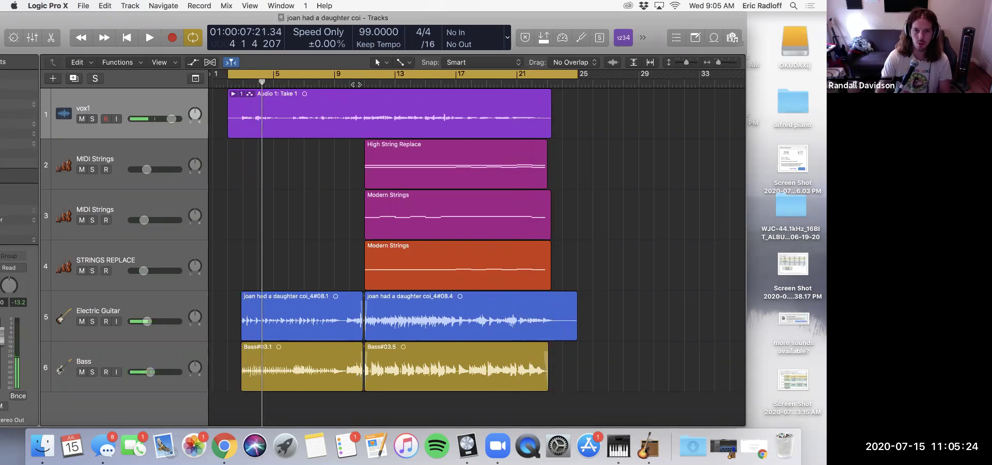
- Preview the song from about bar 10, then from about bar 18, and stop playback
{"action": "double_click", "coordinate": [356, 84]}
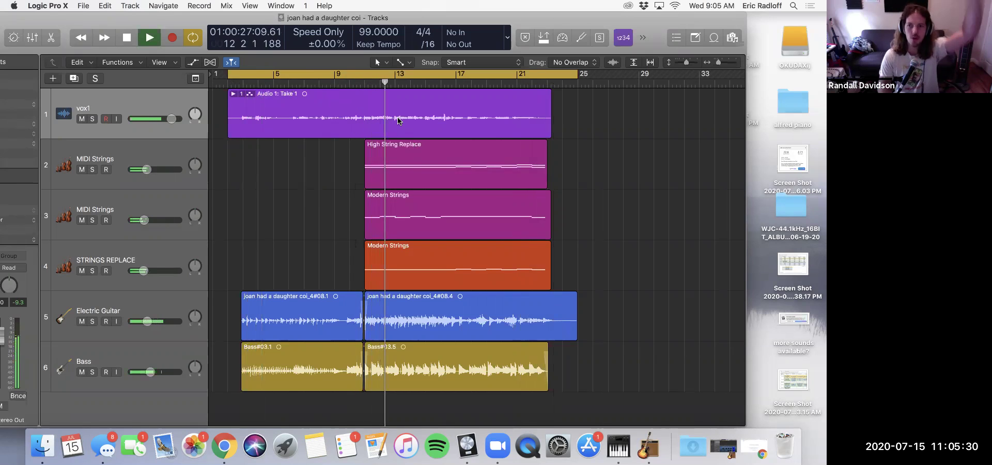
{"action": "key", "text": "space"}
{"action": "left_click", "coordinate": [474, 85]}
{"action": "key", "text": "space"}
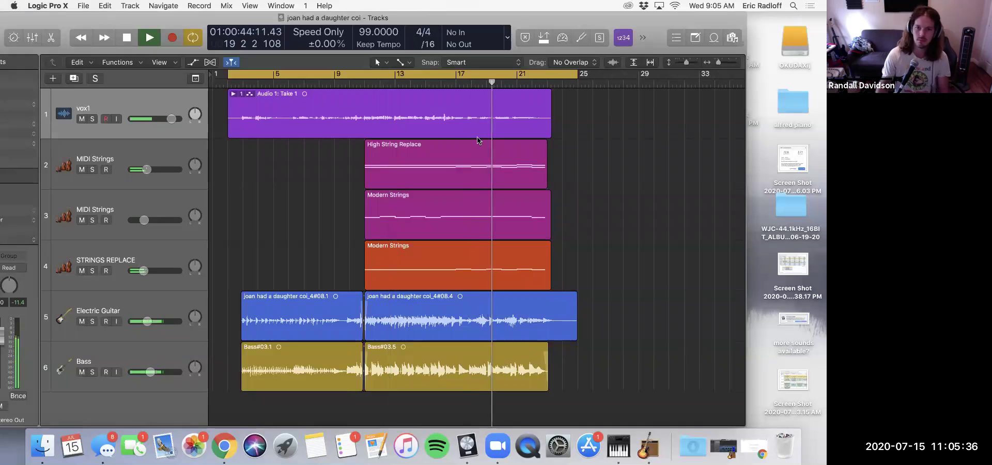
{"action": "key", "text": "space"}
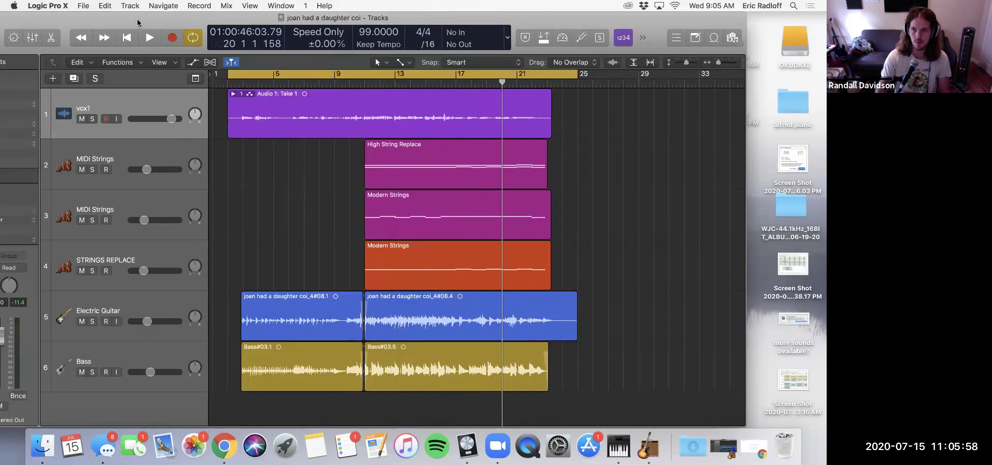
- Bring the whole Tracks window into view and add a new software instrument track below vox1
{"action": "left_click_drag", "start_coordinate": [137, 21], "coordinate": [216, 17]}
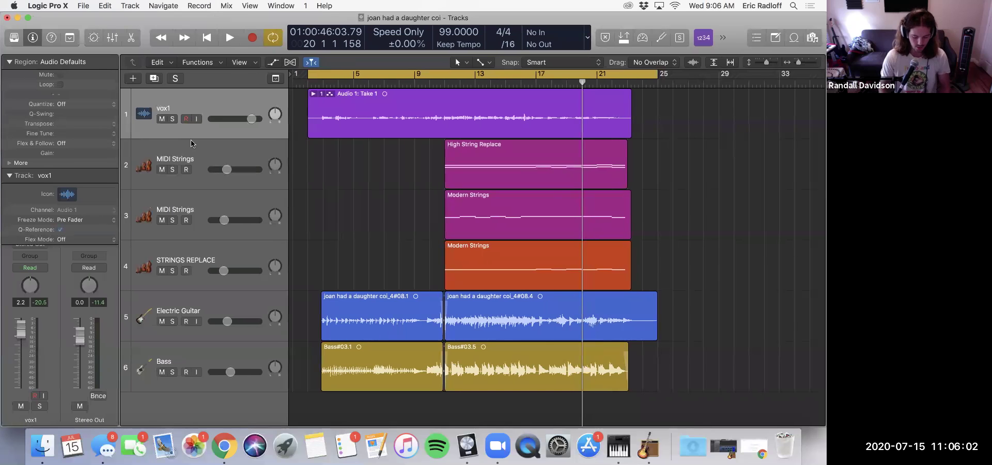
{"action": "left_click", "coordinate": [82, 6]}
{"action": "mouse_move", "coordinate": [127, 6]}
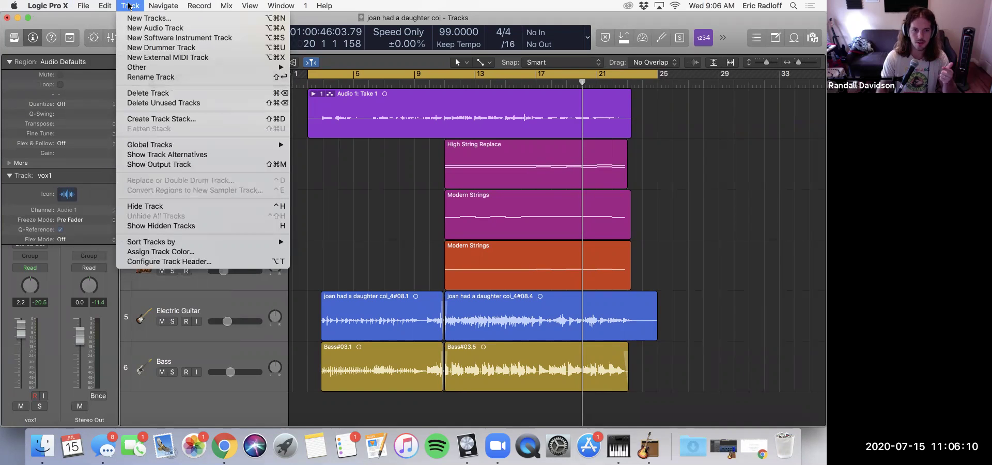
{"action": "left_click", "coordinate": [175, 40]}
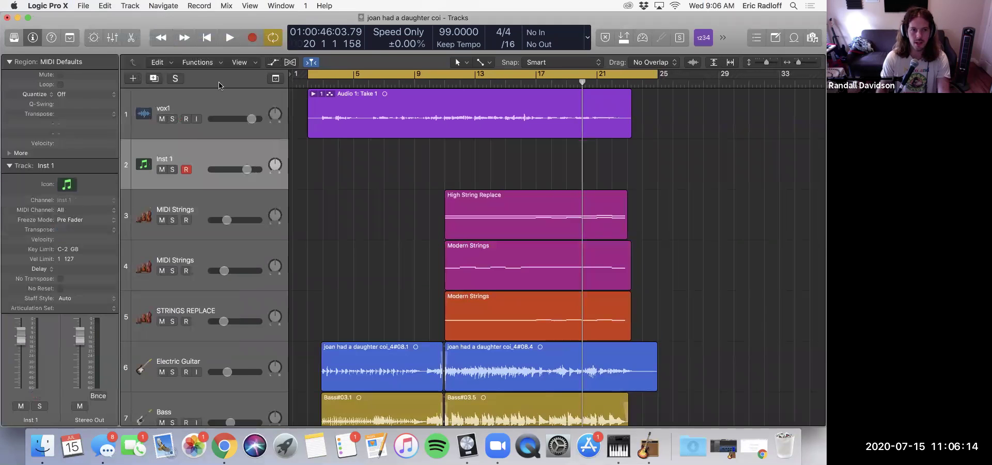
{"action": "mouse_move", "coordinate": [219, 151]}
{"action": "left_mouse_down"}
{"action": "mouse_move", "coordinate": [220, 171]}
{"action": "mouse_move", "coordinate": [224, 151]}
{"action": "left_mouse_up"}
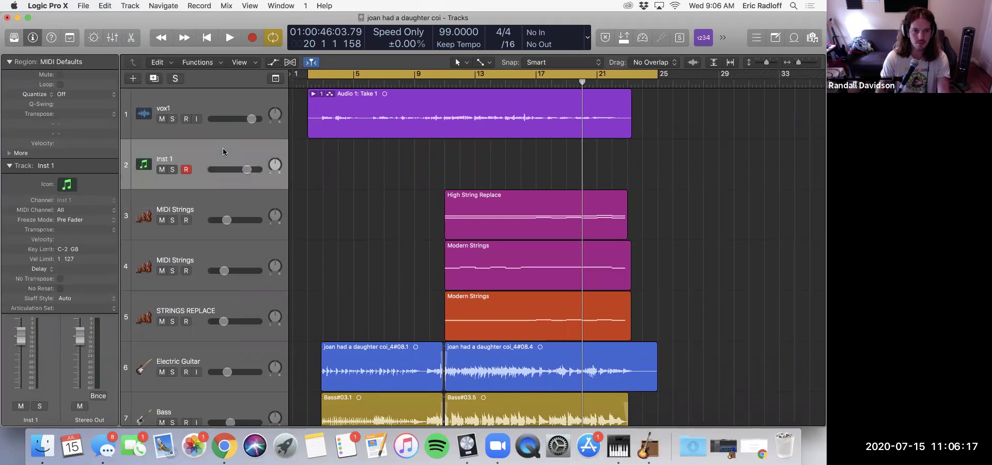
- Load the Brooklyn drum kit from the Library onto the new instrument track, and hide the Library
{"action": "left_click", "coordinate": [14, 38]}
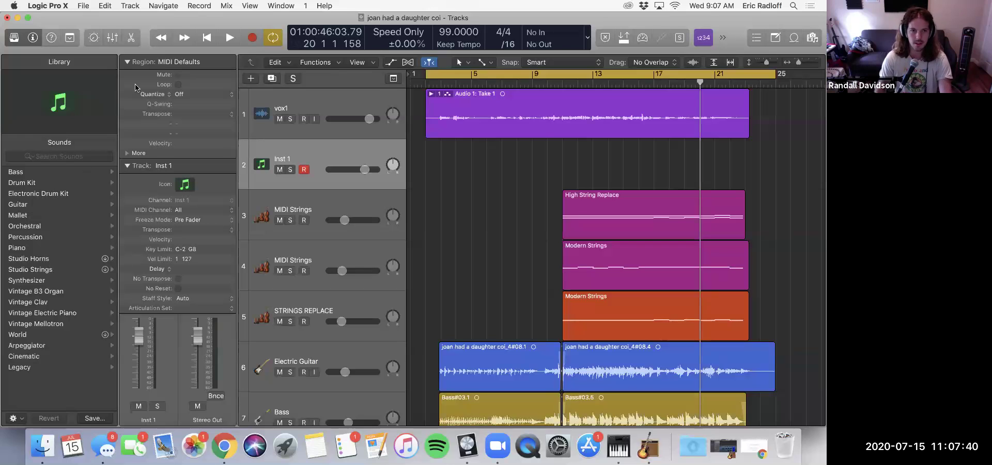
{"action": "left_click", "coordinate": [153, 21]}
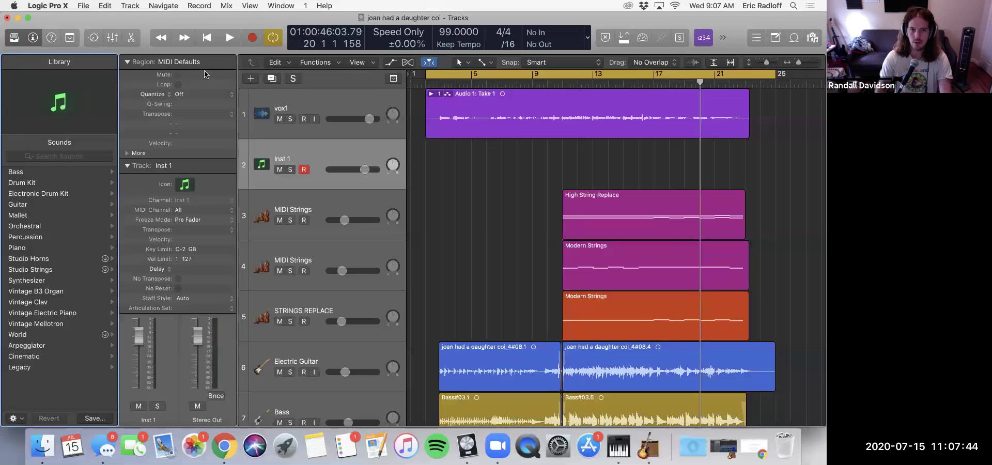
{"action": "left_click", "coordinate": [353, 43]}
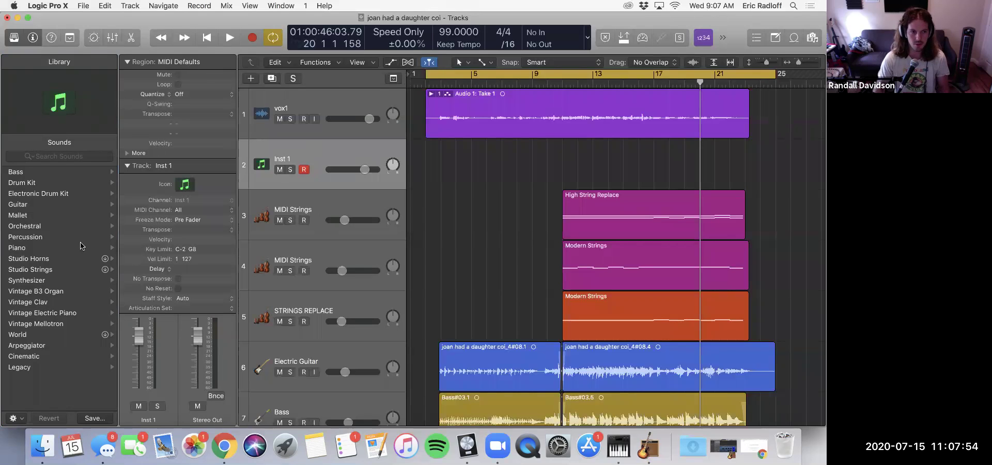
{"action": "left_click", "coordinate": [32, 183]}
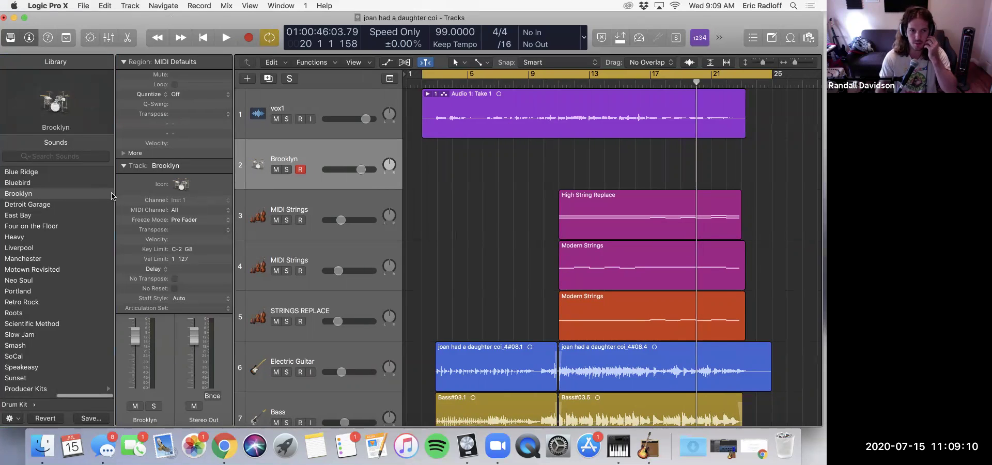
{"action": "left_click_drag", "start_coordinate": [115, 197], "coordinate": [28, 197]}
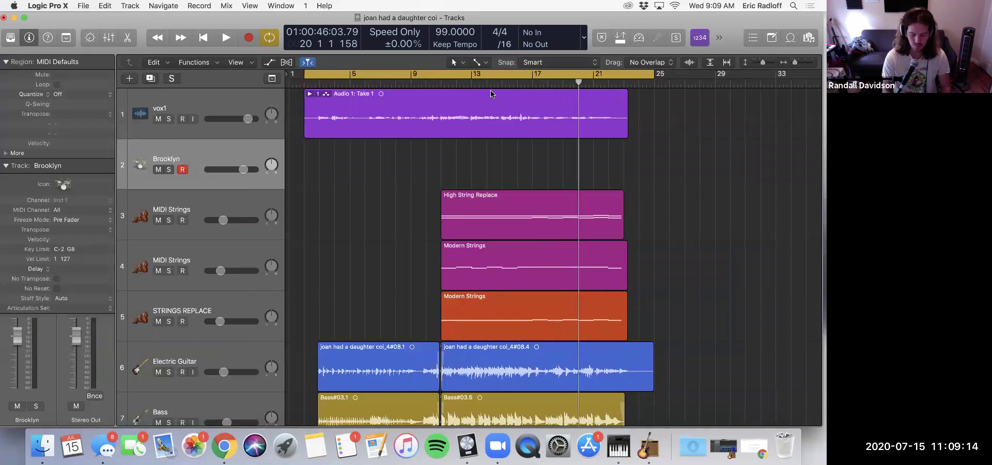
- Show the Musical Typing keyboard for the Brooklyn track and place it over the track area
{"action": "left_click", "coordinate": [226, 5]}
{"action": "mouse_move", "coordinate": [271, 5]}
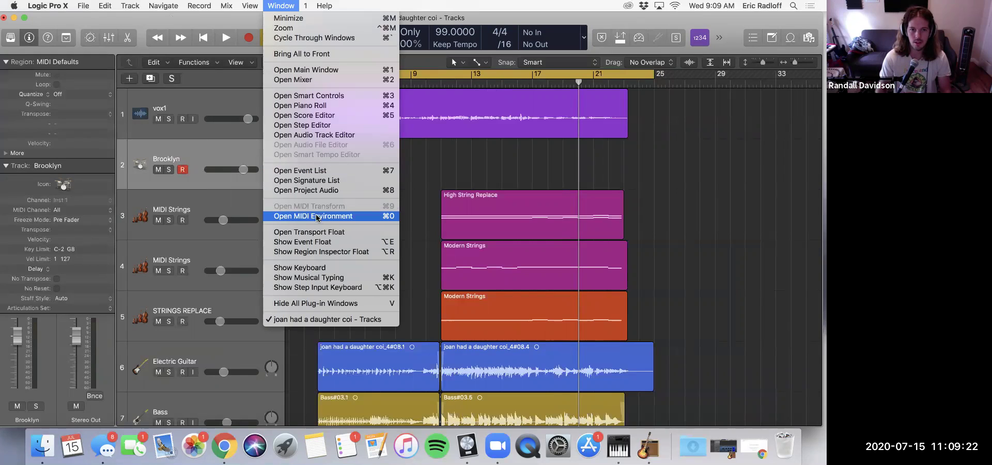
{"action": "left_click", "coordinate": [362, 282]}
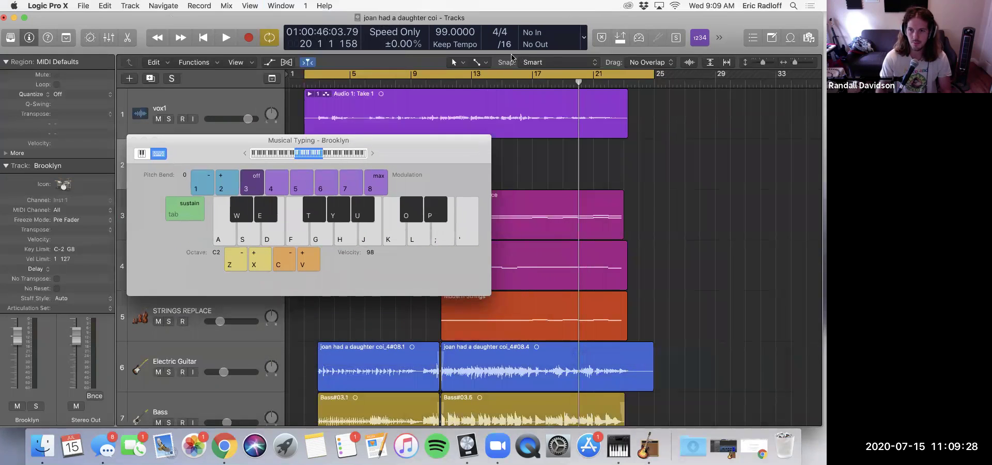
{"action": "left_click_drag", "start_coordinate": [209, 141], "coordinate": [119, 143]}
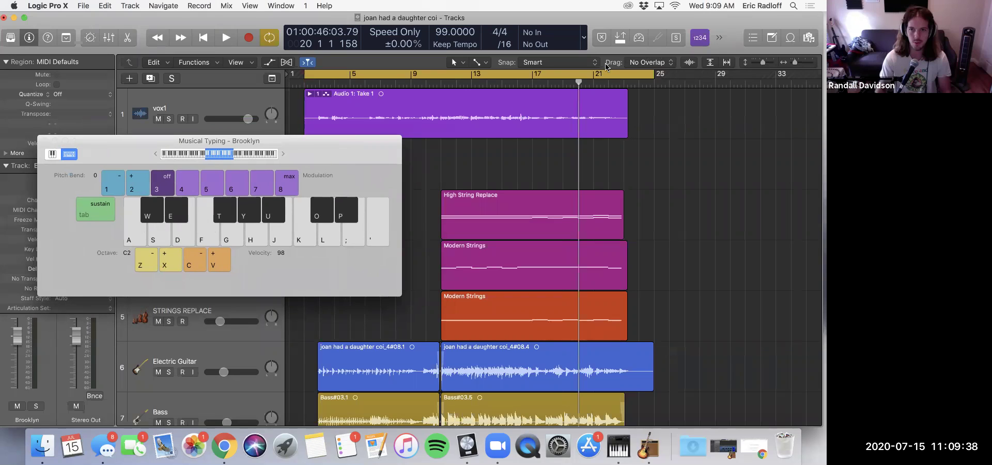
{"action": "left_click_drag", "start_coordinate": [343, 155], "coordinate": [443, 154]}
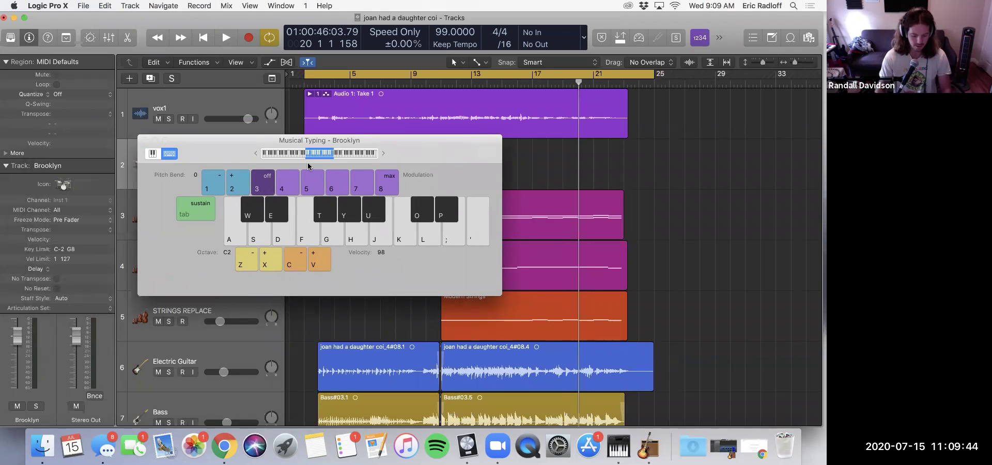
- Audition several Brooklyn kit sounds on the natural notes of the C2 octave
{"action": "key", "text": "a"}
{"action": "key", "text": "f"}
{"action": "key", "text": "a"}
{"action": "key", "text": "s"}
{"action": "key", "text": "d"}
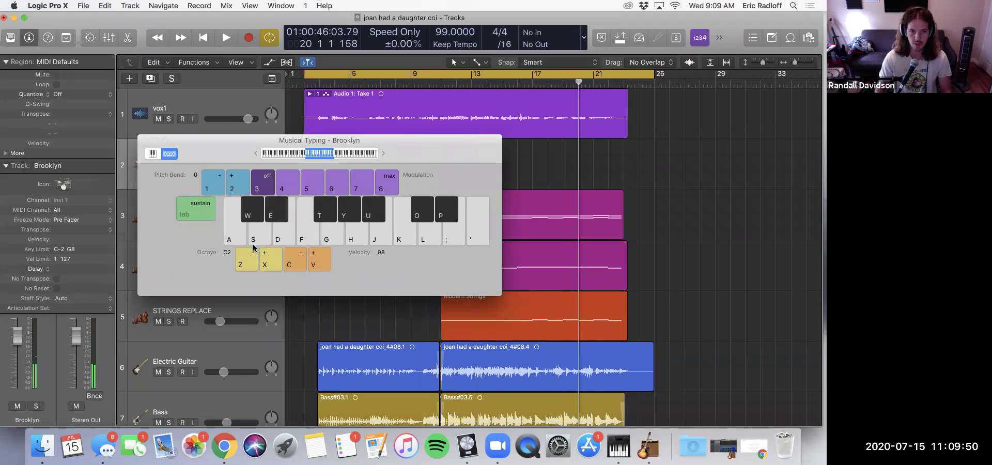
- Try the Brooklyn kit's sounds in lower octaves and set the Musical Typing octave to C1
{"action": "left_click", "coordinate": [247, 260]}
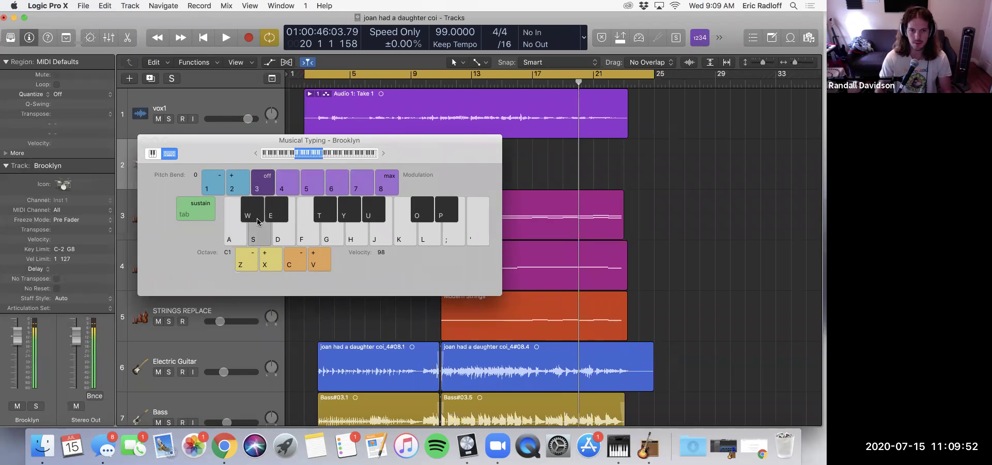
{"action": "key", "text": "a"}
{"action": "key", "text": "z"}
{"action": "key", "text": "s"}
{"action": "key", "text": "d"}
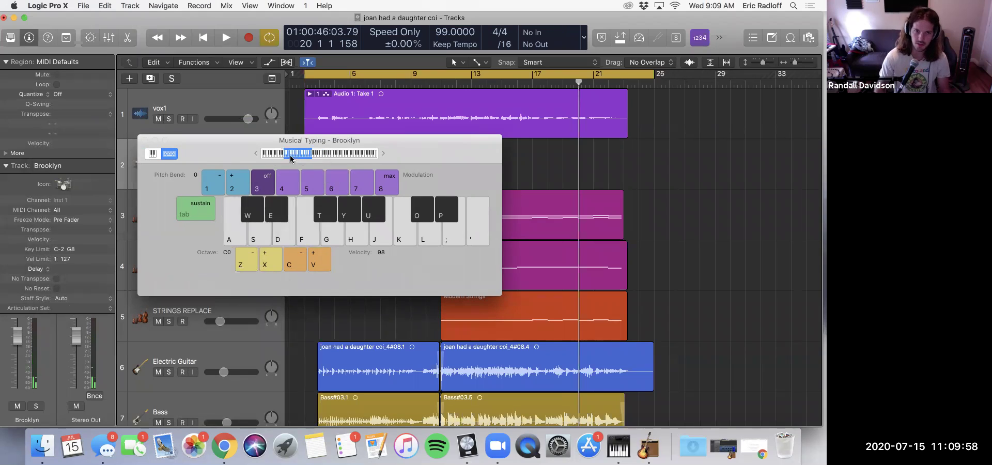
{"action": "left_click", "coordinate": [274, 256]}
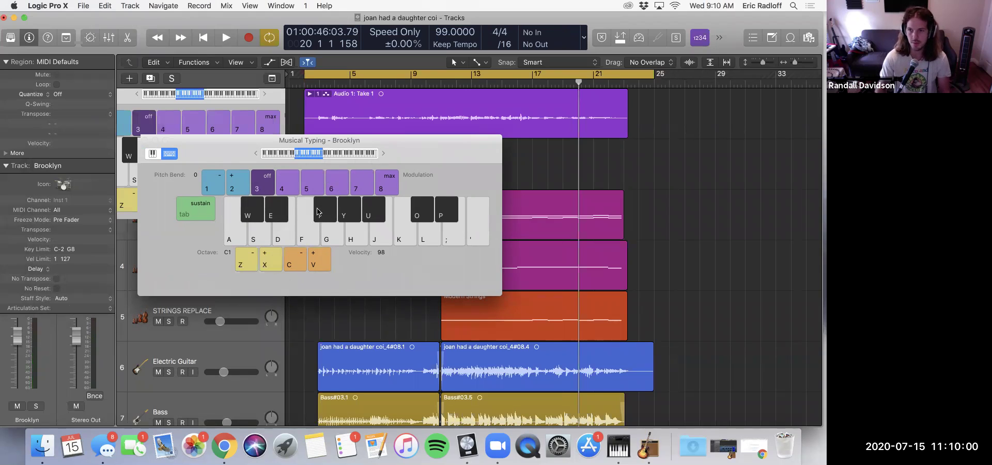
- Audition the Brooklyn kit's drum sounds on the C1 to F1 notes, including the sharps
{"action": "left_click", "coordinate": [237, 235]}
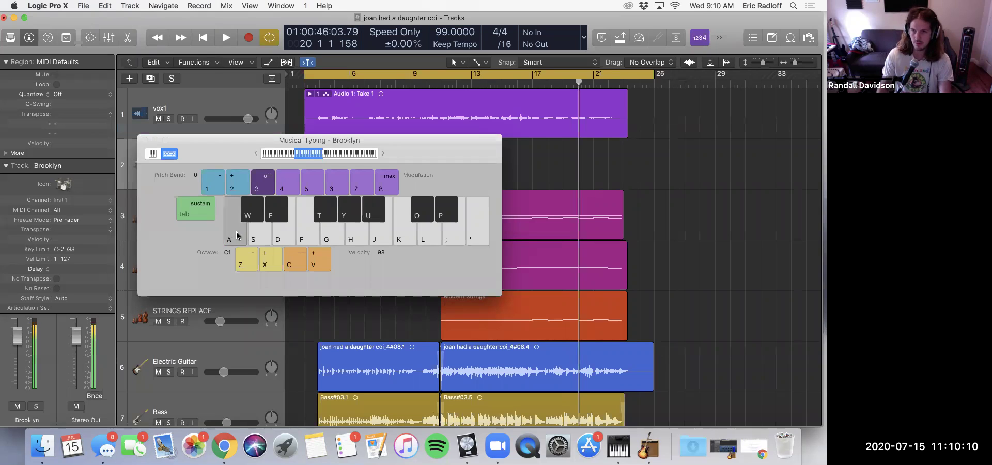
{"action": "left_click", "coordinate": [237, 235]}
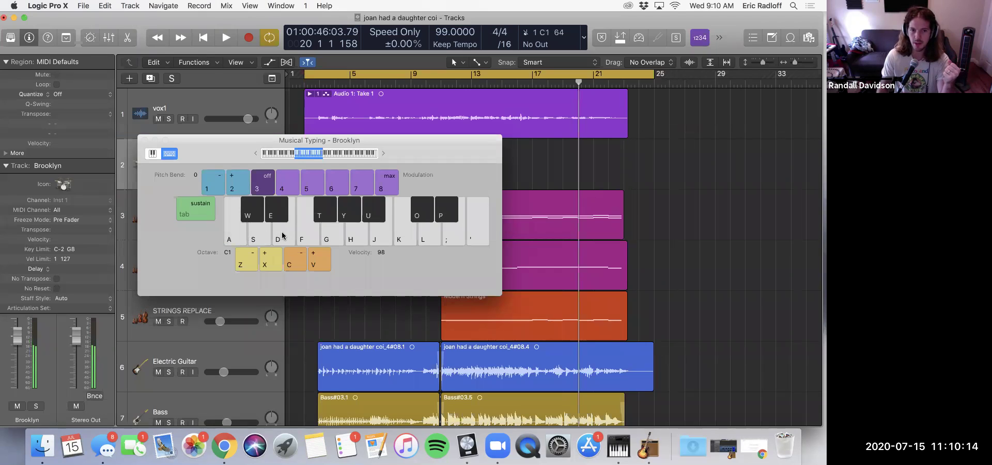
{"action": "key", "text": "d"}
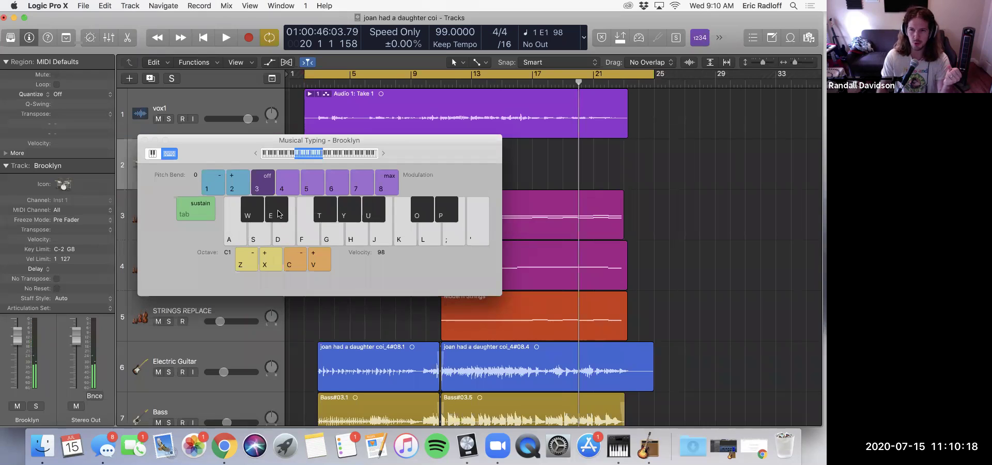
{"action": "left_click", "coordinate": [276, 212]}
{"action": "left_click", "coordinate": [263, 234]}
{"action": "left_click", "coordinate": [283, 234]}
{"action": "left_click", "coordinate": [309, 235]}
{"action": "left_click", "coordinate": [282, 236]}
{"action": "left_click", "coordinate": [253, 216]}
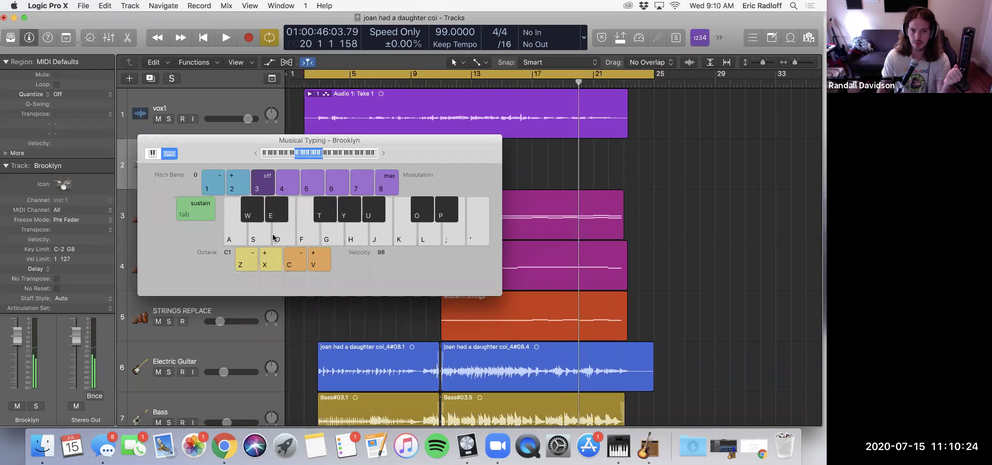
{"action": "left_click", "coordinate": [277, 230]}
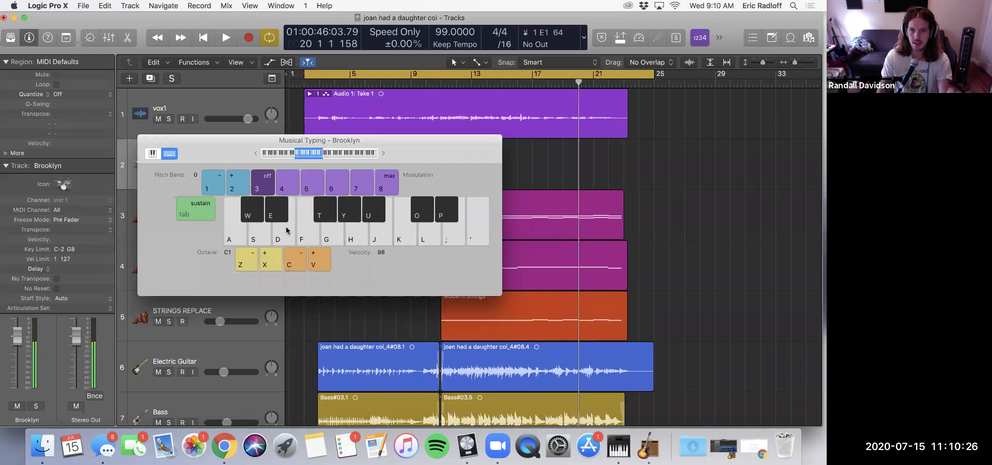
- Audition the Brooklyn kit's sounds on F#1 and G#1 by playing each note repeatedly
{"action": "left_click", "coordinate": [326, 215]}
{"action": "left_click", "coordinate": [326, 215]}
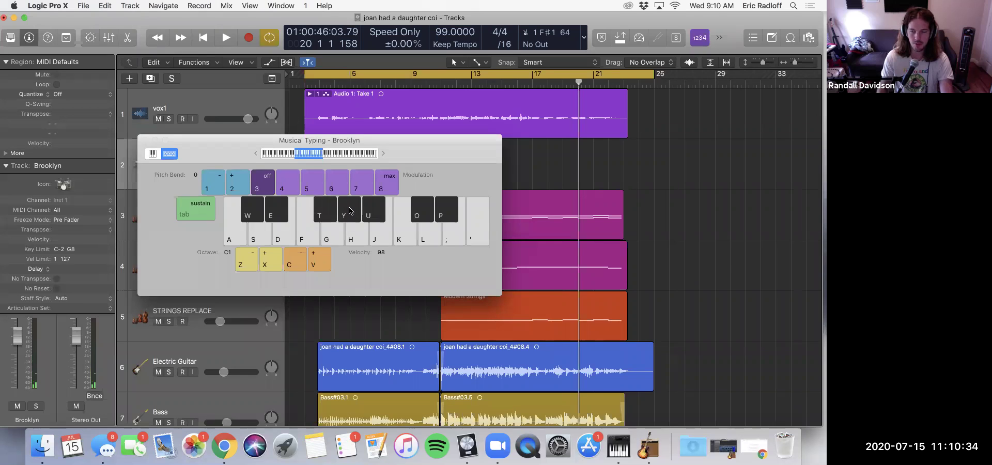
{"action": "left_click", "coordinate": [349, 210]}
{"action": "left_click", "coordinate": [349, 210]}
{"action": "key", "text": "t"}
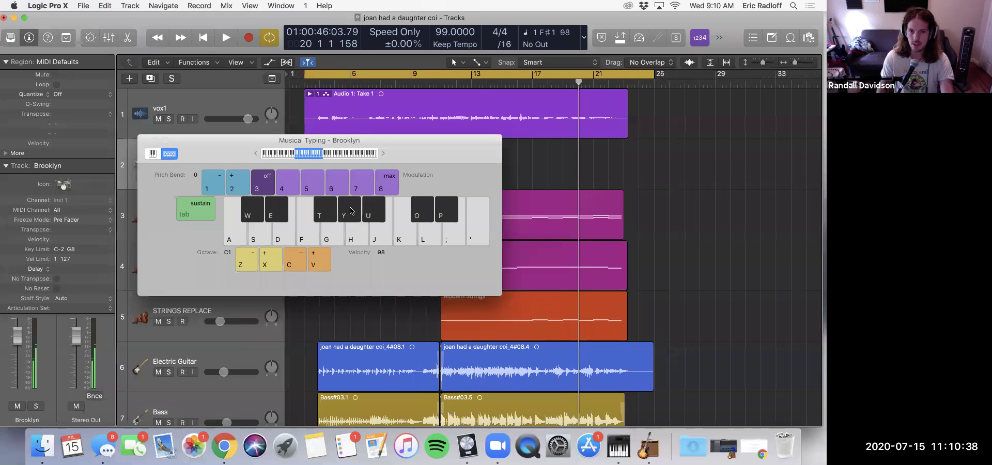
{"action": "left_click", "coordinate": [344, 212]}
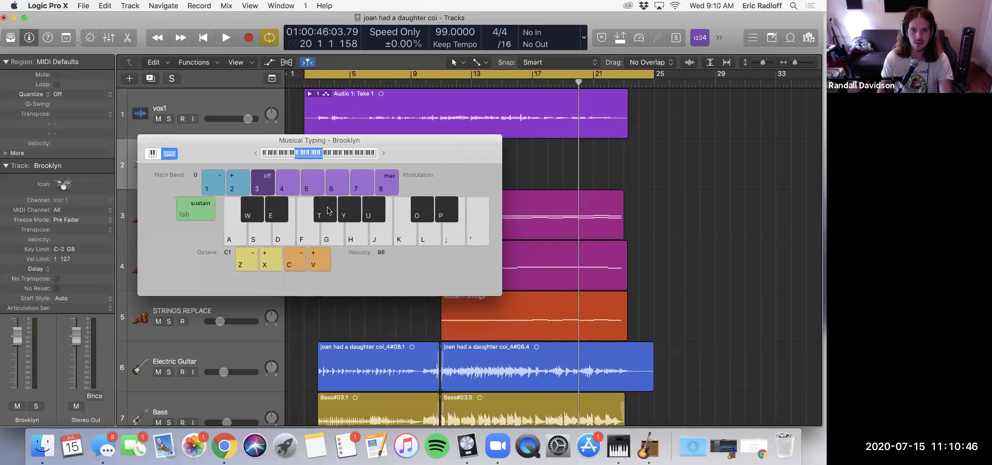
- Play a short alternating pattern on F#1, G#1 and A#1 to compare these Brooklyn kit sounds
{"action": "left_click", "coordinate": [347, 214]}
{"action": "key", "text": "t"}
{"action": "key", "text": "u"}
{"action": "key", "text": "t"}
{"action": "key", "text": "u"}
{"action": "key", "text": "y"}
{"action": "key", "text": "u"}
{"action": "key", "text": "t"}
{"action": "key", "text": "u"}
{"action": "key", "text": "t"}
{"action": "key", "text": "u"}
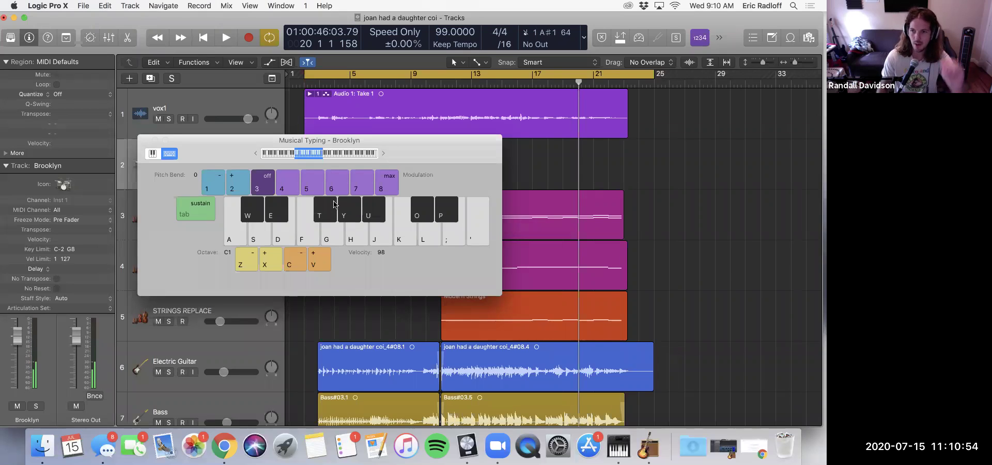
{"action": "left_click", "coordinate": [374, 212]}
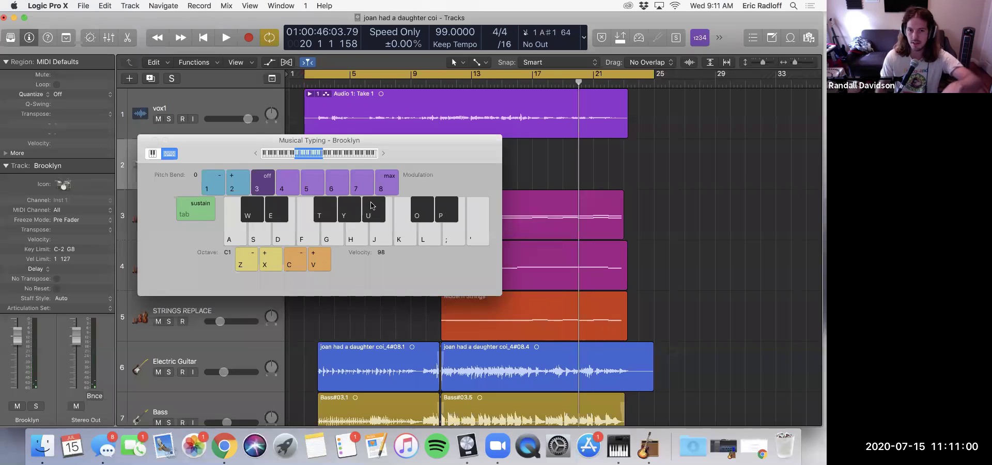
- Play a drum beat on the Brooklyn kit by combining the C1, E1, F#1 and A#1 notes
{"action": "left_click", "coordinate": [334, 210]}
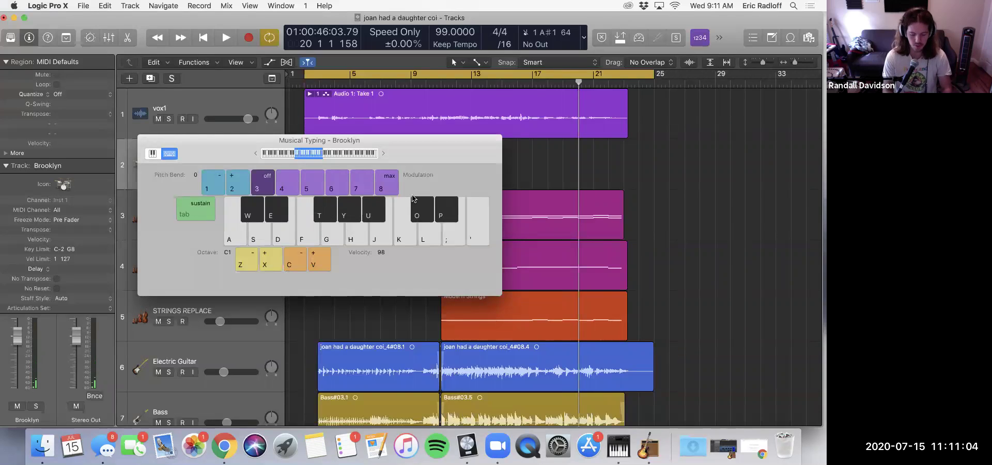
{"action": "key", "text": "t"}
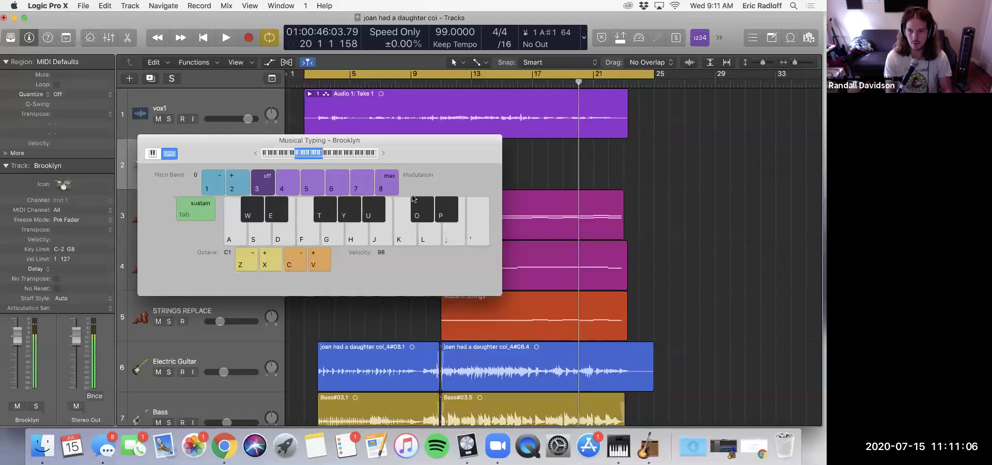
{"action": "key", "text": "d"}
{"action": "key", "text": "t"}
{"action": "key", "text": "a"}
{"action": "key", "text": "t"}
{"action": "key", "text": "u"}
{"action": "key", "text": "d"}
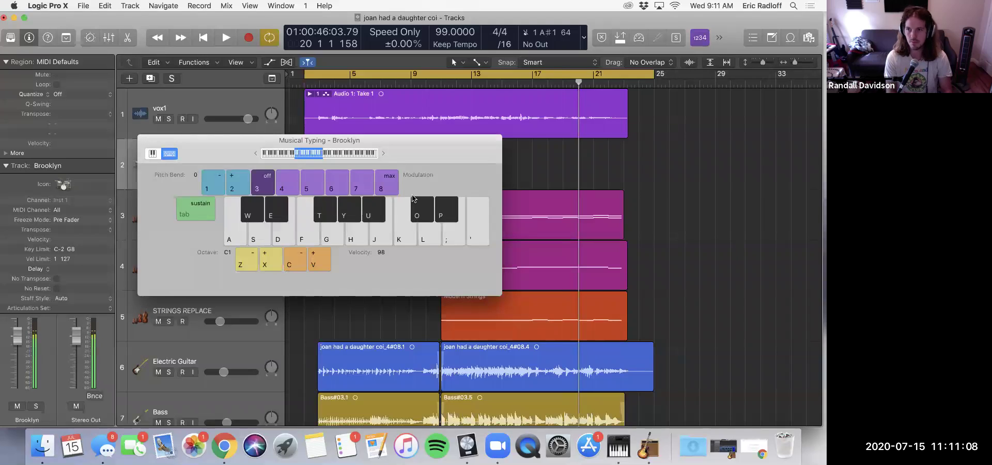
{"action": "key", "text": "a"}
{"action": "key", "text": "t"}
{"action": "key", "text": "d"}
{"action": "key", "text": "t"}
{"action": "key", "text": "t"}
{"action": "key", "text": "u"}
{"action": "key", "text": "a"}
{"action": "key", "text": "t"}
{"action": "key", "text": "a"}
{"action": "key", "text": "t"}
{"action": "key", "text": "t"}
{"action": "key", "text": "a"}
{"action": "key", "text": "u"}
{"action": "key", "text": "d"}
{"action": "key", "text": "t"}
{"action": "key", "text": "t"}
{"action": "key", "text": "t"}
{"action": "key", "text": "u"}
{"action": "key", "text": "t"}
{"action": "key", "text": "u"}
{"action": "key", "text": "t"}
{"action": "key", "text": "t"}
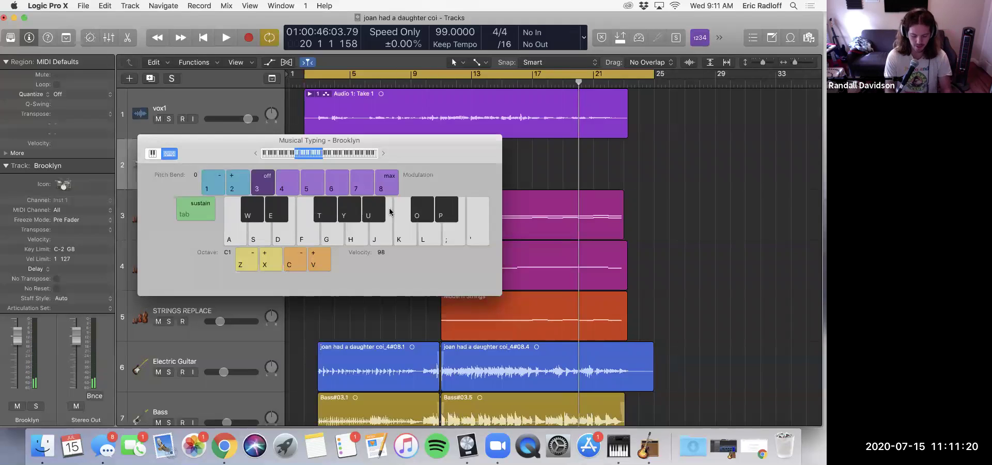
- Compare the Brooklyn kit's A#1 sound with F#1, then finish on C1
{"action": "key", "text": "u"}
{"action": "key", "text": "t"}
{"action": "key", "text": "u"}
{"action": "key", "text": "u"}
{"action": "key", "text": "a"}
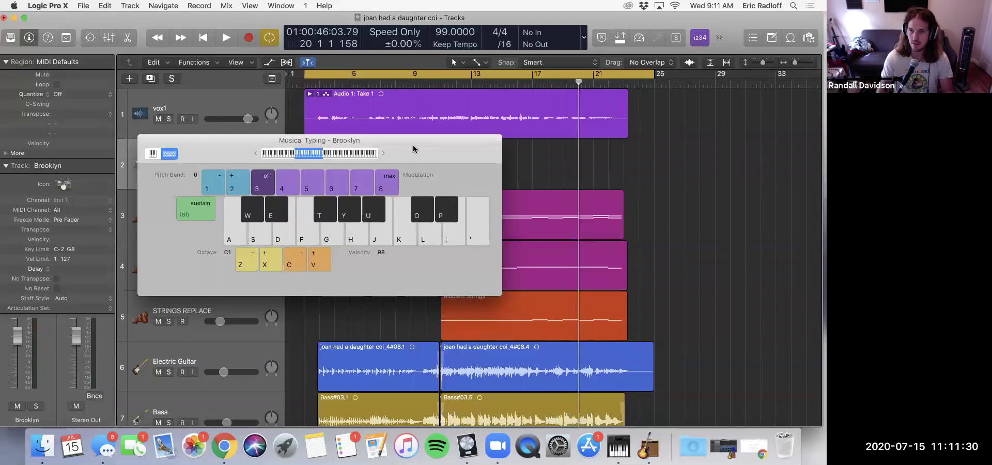
- Close Musical Typing and move the Brooklyn track below the Bass track at the end of the track list
{"action": "left_click", "coordinate": [145, 140]}
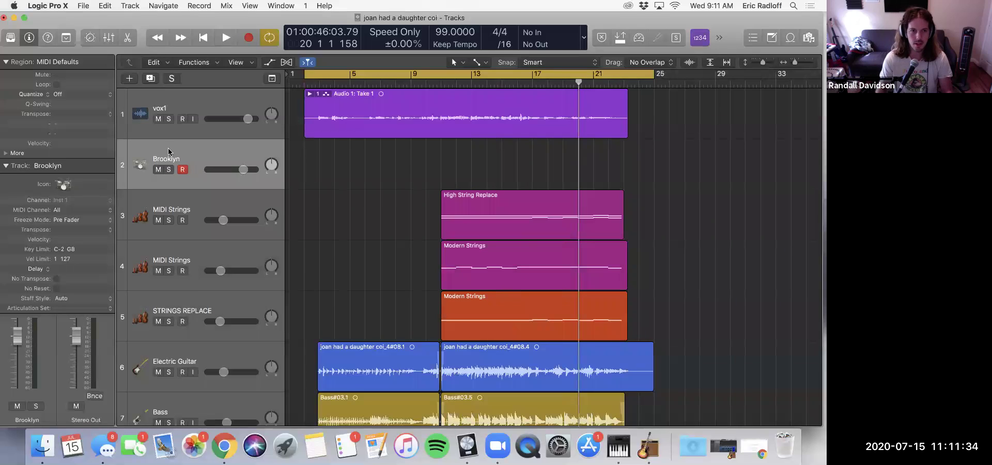
{"action": "left_click", "coordinate": [385, 211], "text": "ctrl+alt"}
{"action": "left_click_drag", "start_coordinate": [224, 147], "coordinate": [223, 361]}
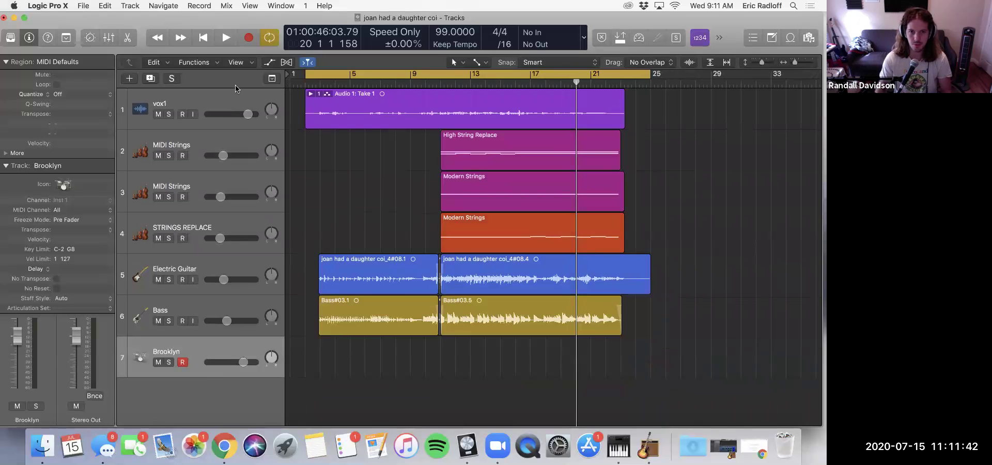
{"action": "key", "text": "Return"}
{"action": "key", "text": "space"}
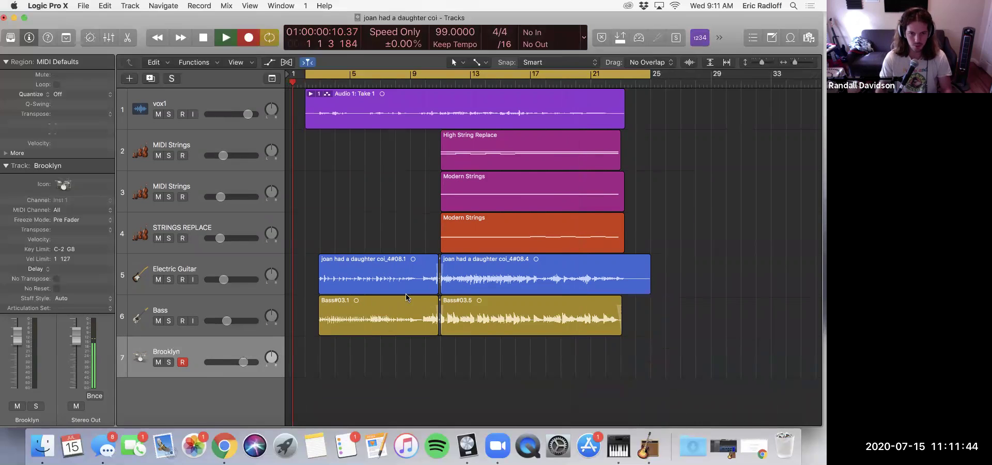
{"action": "key", "text": "super+k"}
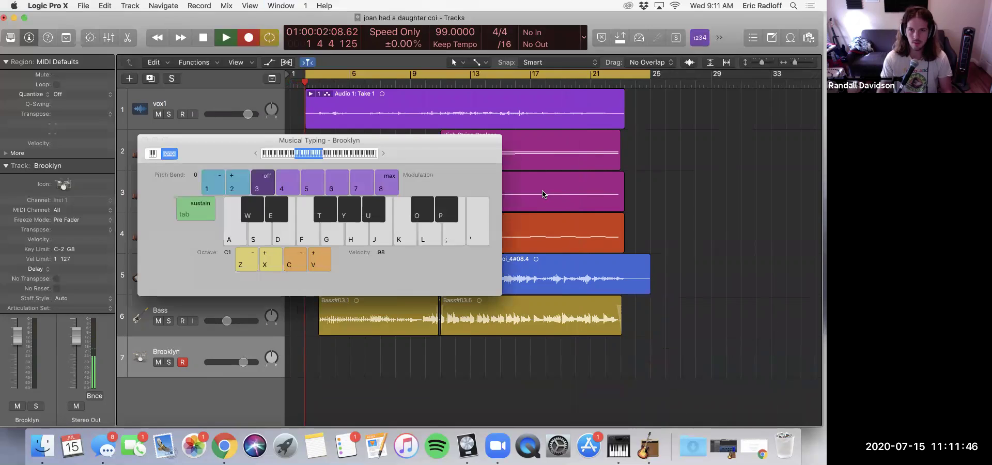
{"action": "left_click", "coordinate": [718, 38]}
{"action": "key", "text": "Escape"}
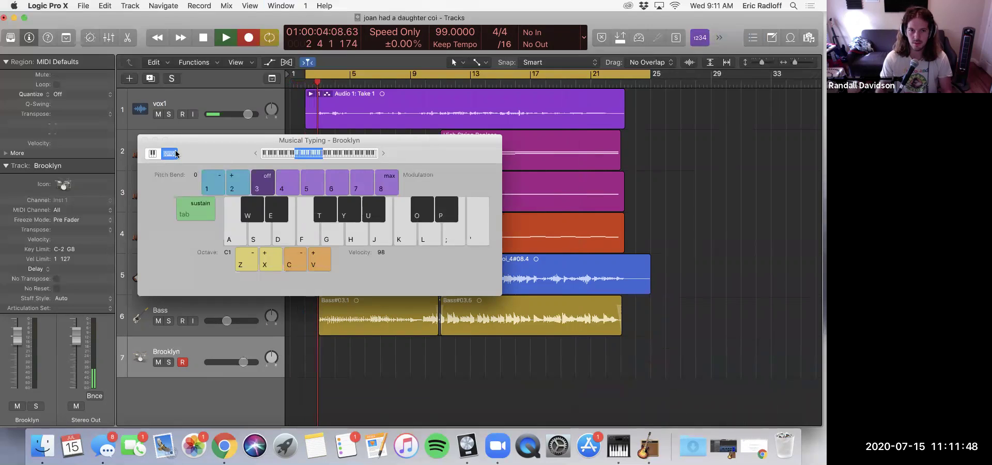
{"action": "key", "text": "space"}
{"action": "key", "text": "super+k"}
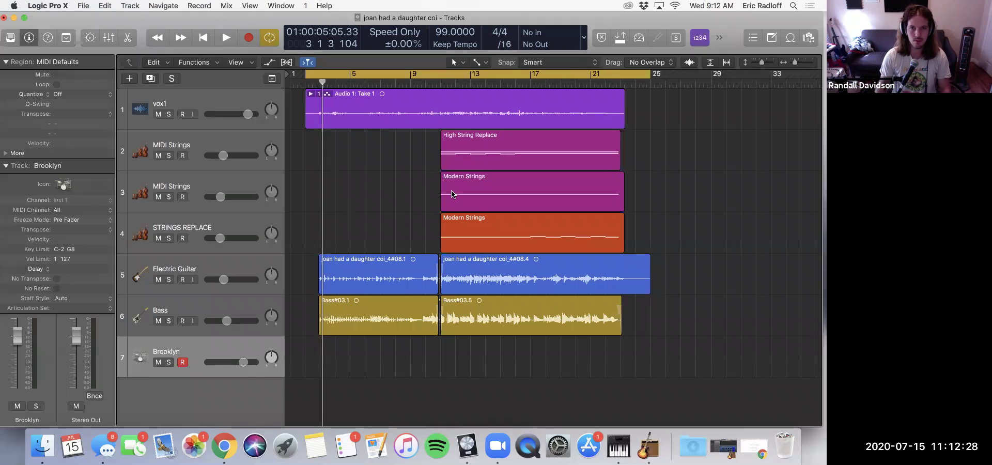
- Play the song from the start of the cycle range, tapping E1 along with it in Musical Typing, and stop playback in bar 12
{"action": "key", "text": "space"}
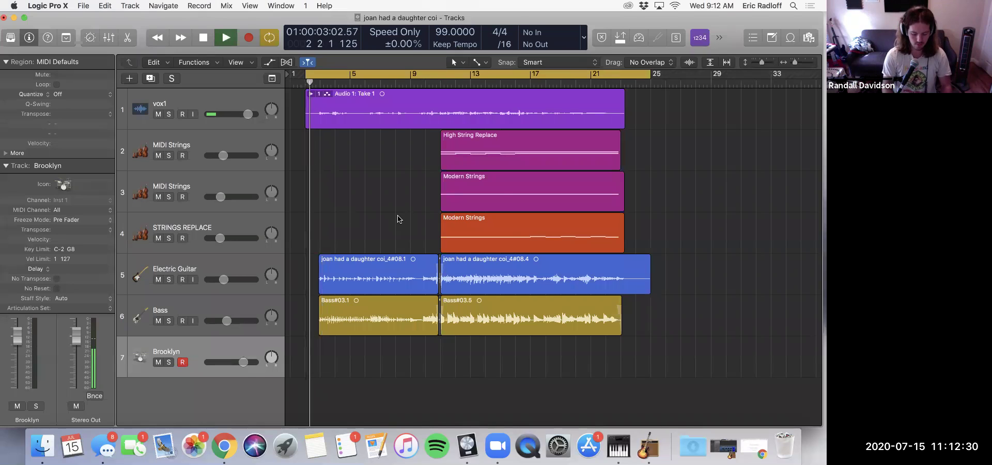
{"action": "key", "text": "super+k"}
{"action": "left_click_drag", "start_coordinate": [426, 155], "coordinate": [409, 161]}
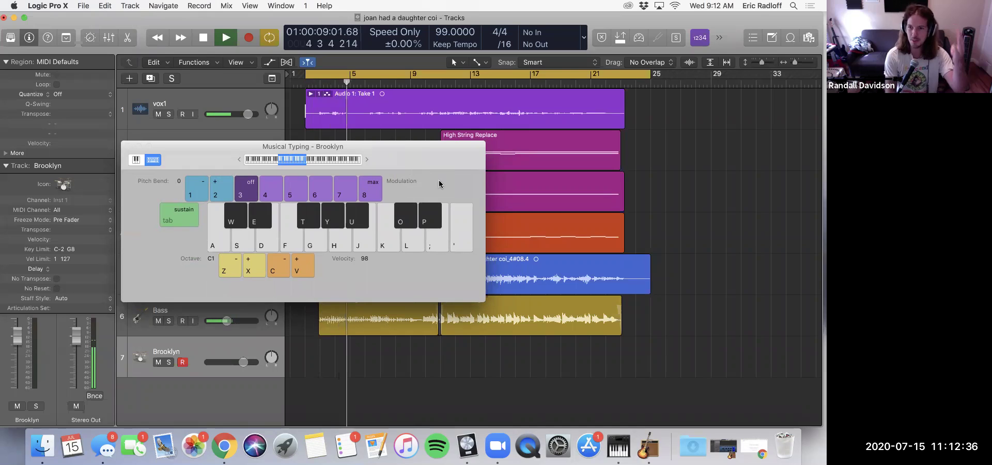
{"action": "key", "text": "d"}
{"action": "key", "text": "d"}
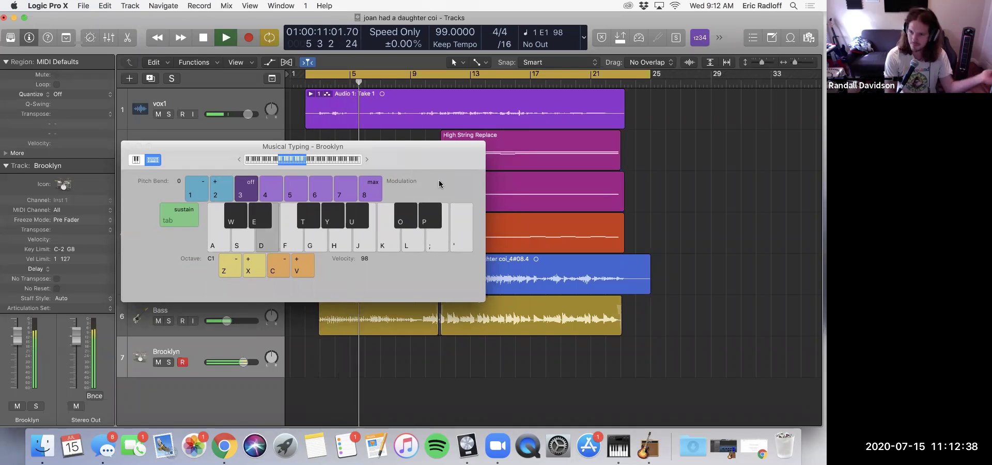
{"action": "key", "text": "d"}
{"action": "key", "text": "d"}
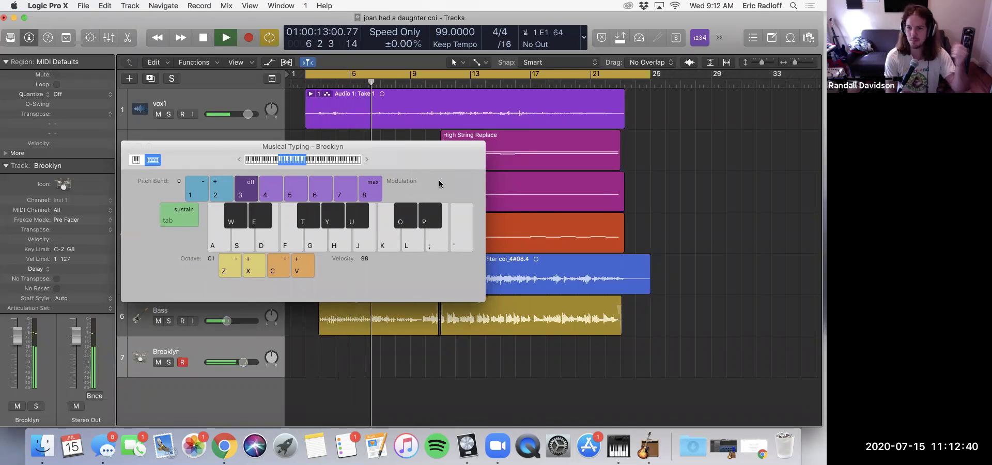
{"action": "key", "text": "d"}
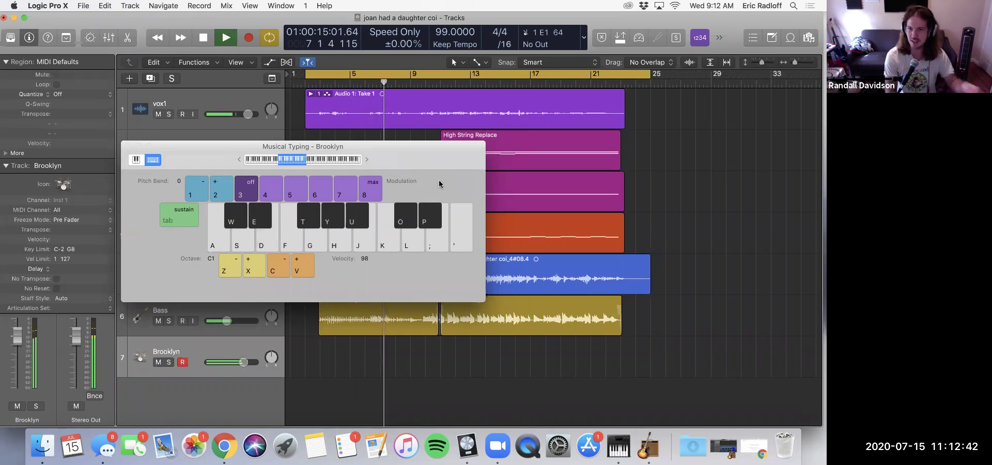
{"action": "key", "text": "d"}
{"action": "key", "text": "d"}
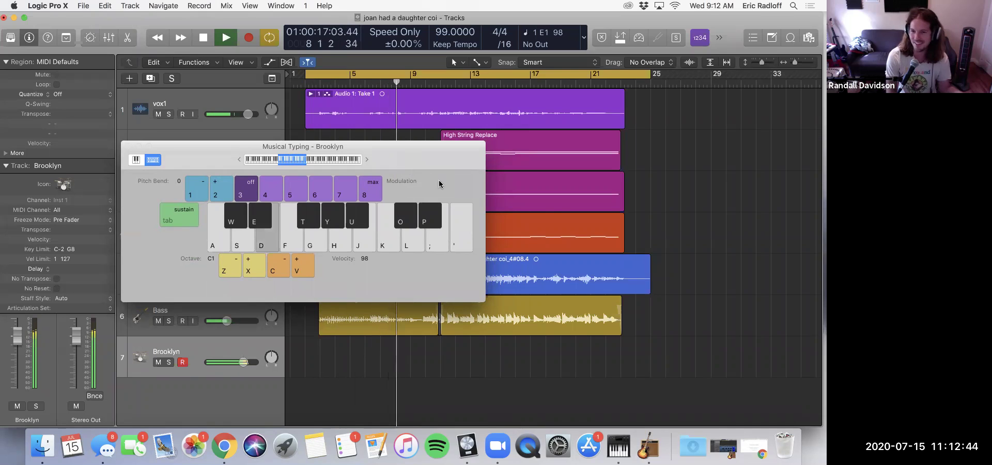
{"action": "key", "text": "d"}
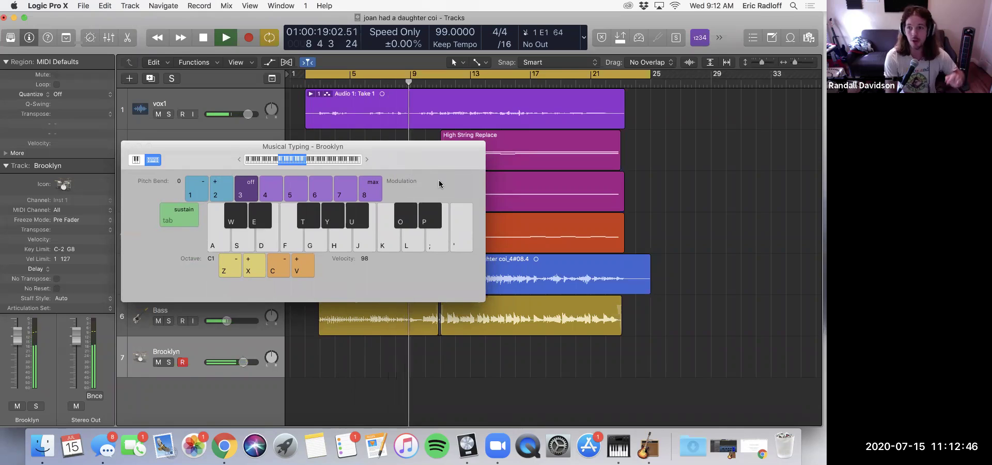
{"action": "key", "text": "d"}
{"action": "key", "text": "d"}
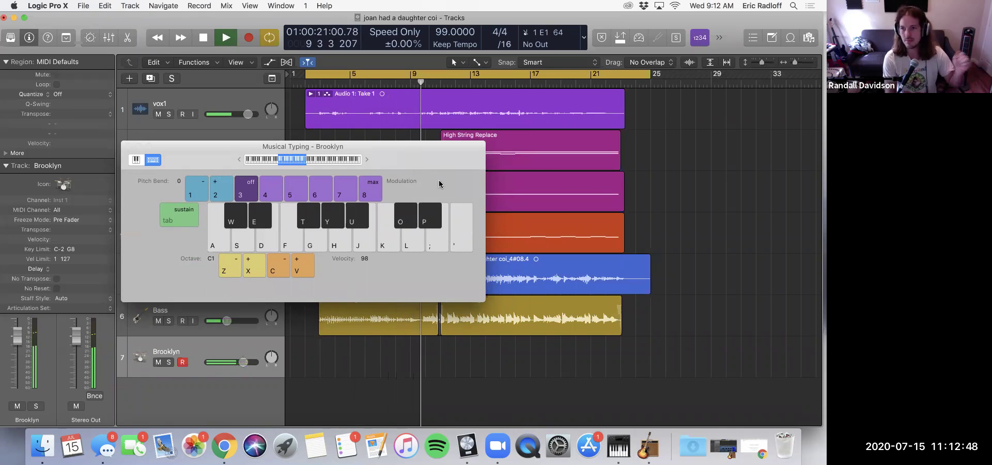
{"action": "key", "text": "d"}
{"action": "key", "text": "d"}
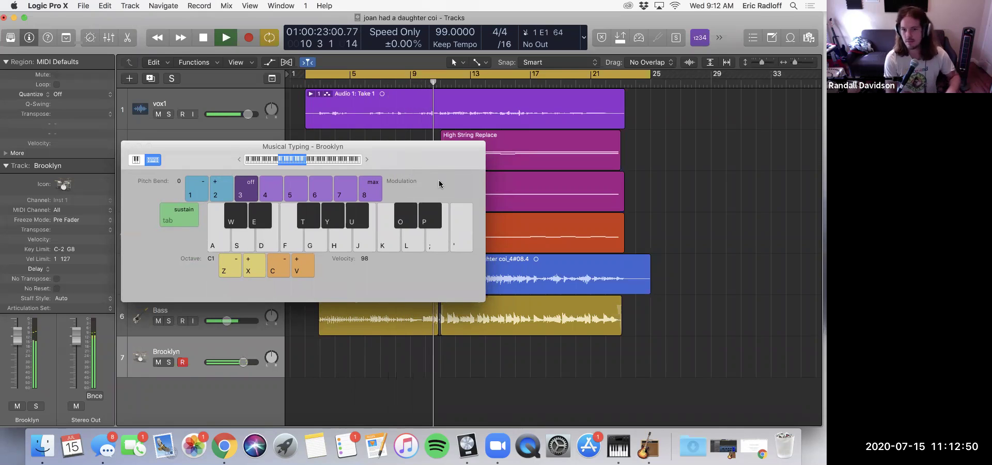
{"action": "key", "text": "d"}
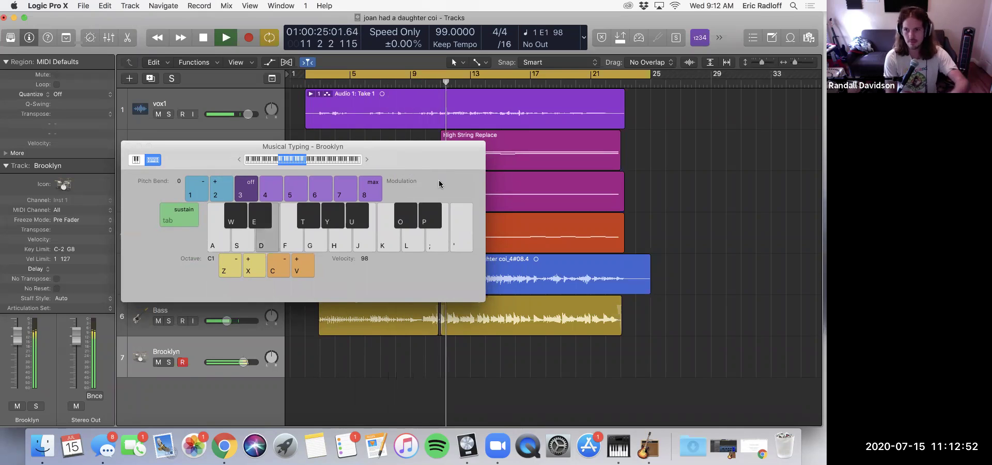
{"action": "key", "text": "d"}
{"action": "key", "text": "d"}
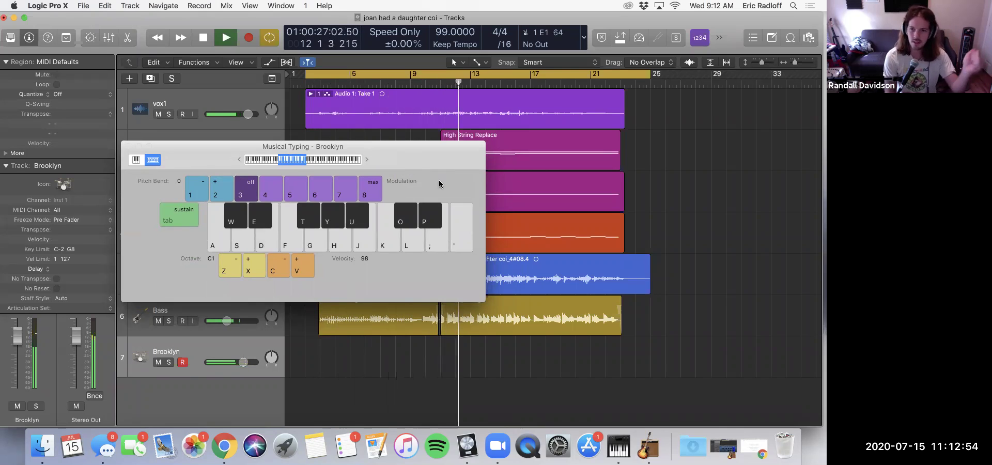
{"action": "key", "text": "d"}
{"action": "key", "text": "space"}
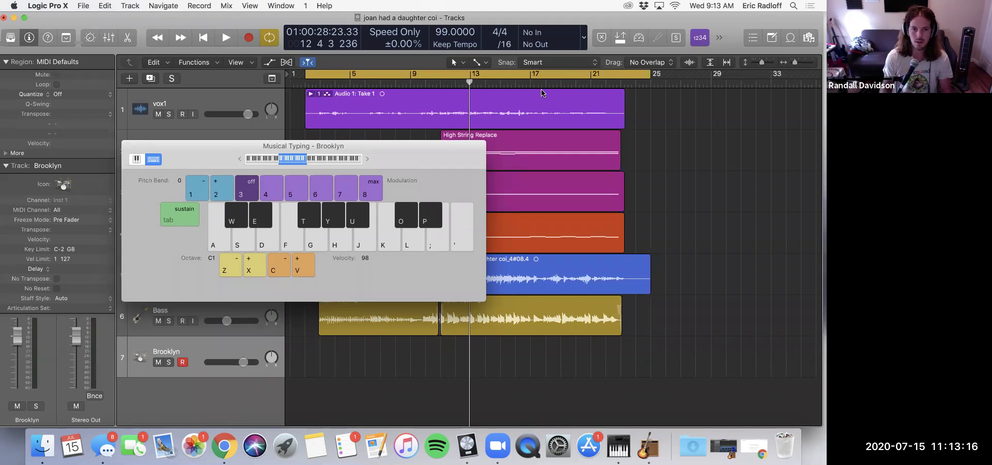
- With the song stopped, practise a Brooklyn pattern of repeated E1 hits with C1 and F#1 mixed in
{"action": "left_click_drag", "start_coordinate": [391, 152], "coordinate": [392, 151]}
{"action": "key", "text": "t"}
{"action": "key", "text": "d"}
{"action": "key", "text": "d"}
{"action": "key", "text": "d"}
{"action": "key", "text": "a"}
{"action": "key", "text": "d"}
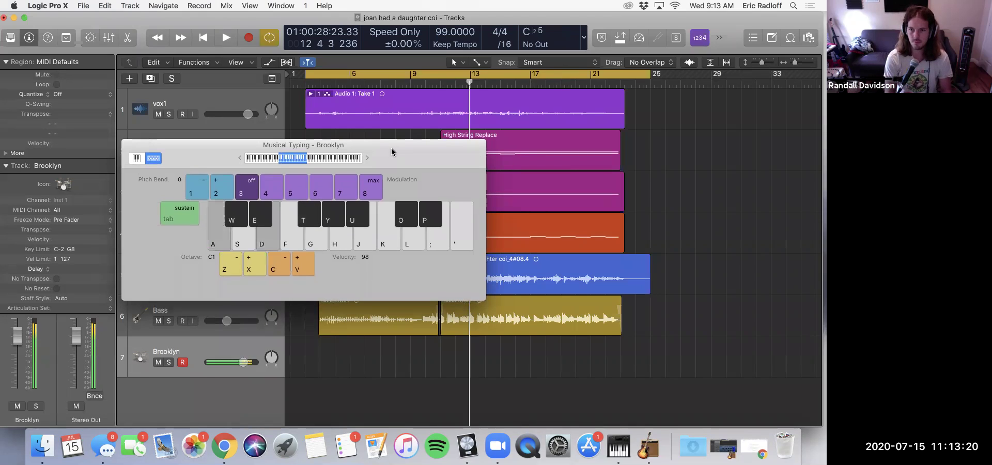
{"action": "key", "text": "t"}
{"action": "key", "text": "d"}
{"action": "key", "text": "d"}
{"action": "key", "text": "d"}
{"action": "key", "text": "d"}
{"action": "key", "text": "d"}
{"action": "key", "text": "t"}
{"action": "key", "text": "d"}
{"action": "key", "text": "d"}
{"action": "key", "text": "a"}
{"action": "key", "text": "d"}
{"action": "key", "text": "d"}
{"action": "key", "text": "d"}
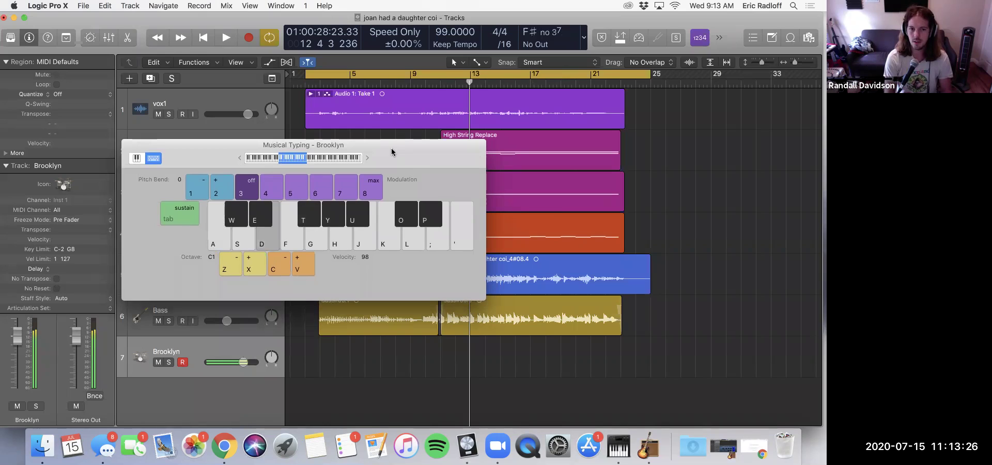
- Practise a Brooklyn beat that alternates between the C1, F#1 and E1 notes
{"action": "key", "text": "a"}
{"action": "key", "text": "t"}
{"action": "key", "text": "d"}
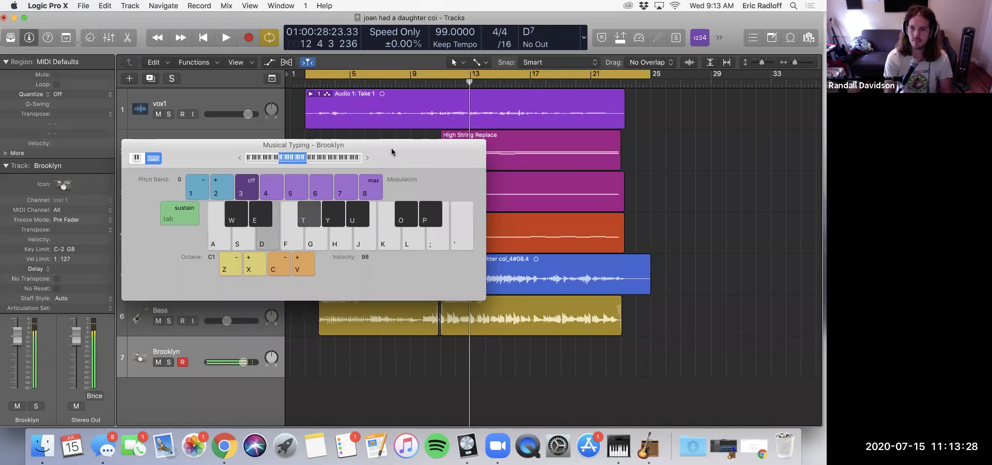
{"action": "key", "text": "a"}
{"action": "key", "text": "t"}
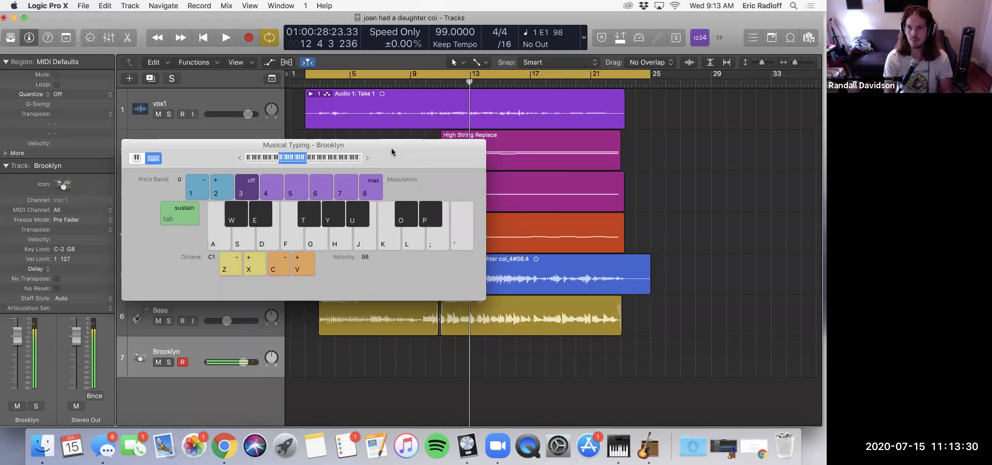
{"action": "key", "text": "d"}
{"action": "key", "text": "t"}
{"action": "key", "text": "d"}
{"action": "key", "text": "a"}
{"action": "key", "text": "t"}
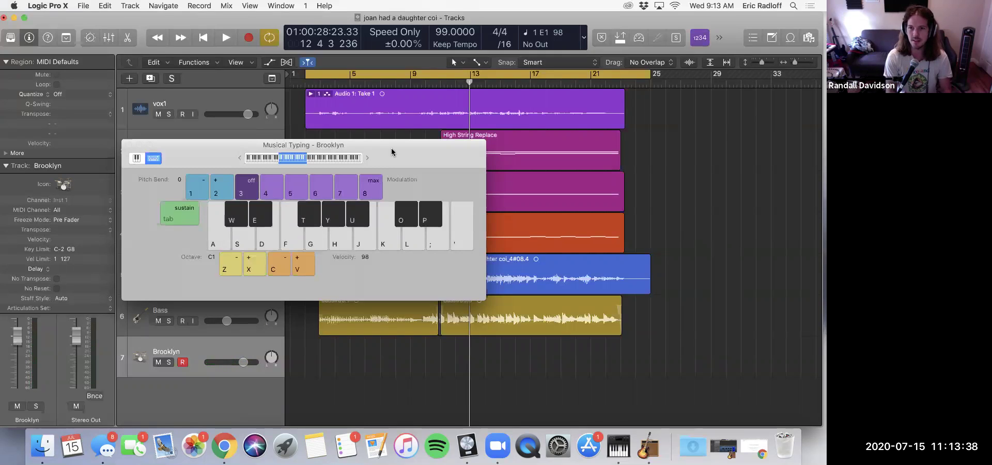
{"action": "key", "text": "a"}
{"action": "key", "text": "t"}
{"action": "key", "text": "d"}
{"action": "key", "text": "d"}
{"action": "key", "text": "t"}
{"action": "key", "text": "d"}
{"action": "key", "text": "a"}
{"action": "key", "text": "d"}
{"action": "key", "text": "t"}
{"action": "key", "text": "a"}
{"action": "key", "text": "a"}
{"action": "key", "text": "d"}
{"action": "key", "text": "t"}
{"action": "key", "text": "a"}
{"action": "key", "text": "d"}
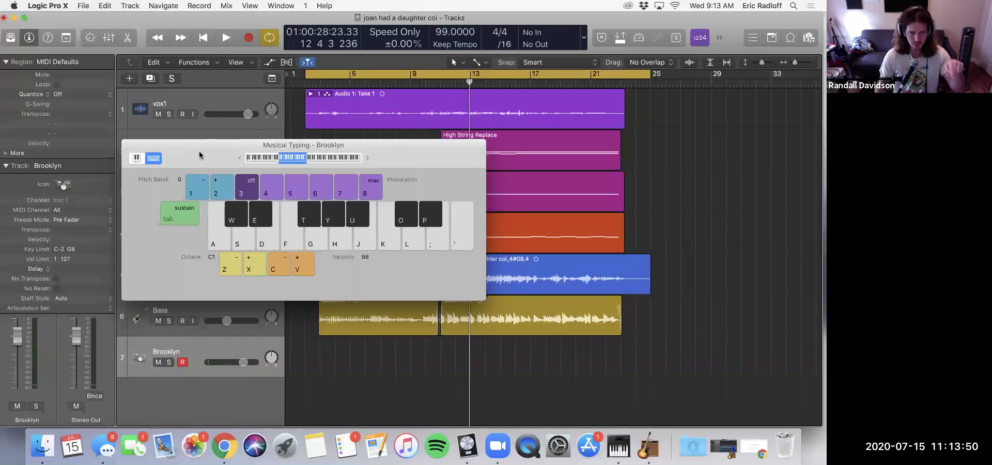
- Close Musical Typing and reposition the project's Tracks window on the desktop
{"action": "left_click", "coordinate": [128, 145]}
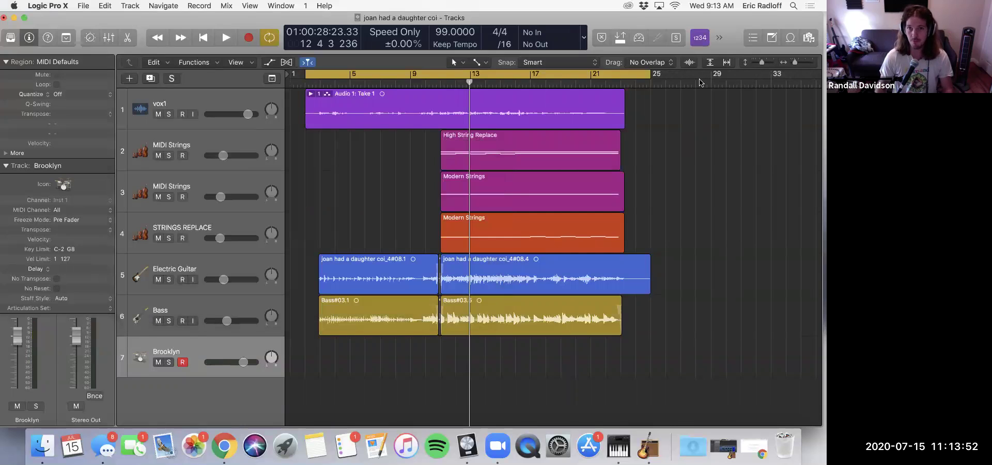
{"action": "left_click_drag", "start_coordinate": [678, 25], "coordinate": [547, 119]}
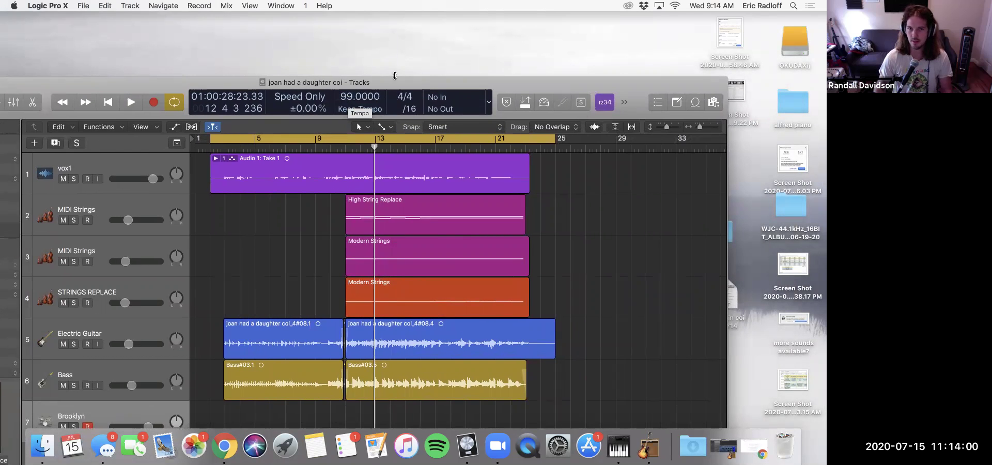
{"action": "double_click", "coordinate": [455, 83]}
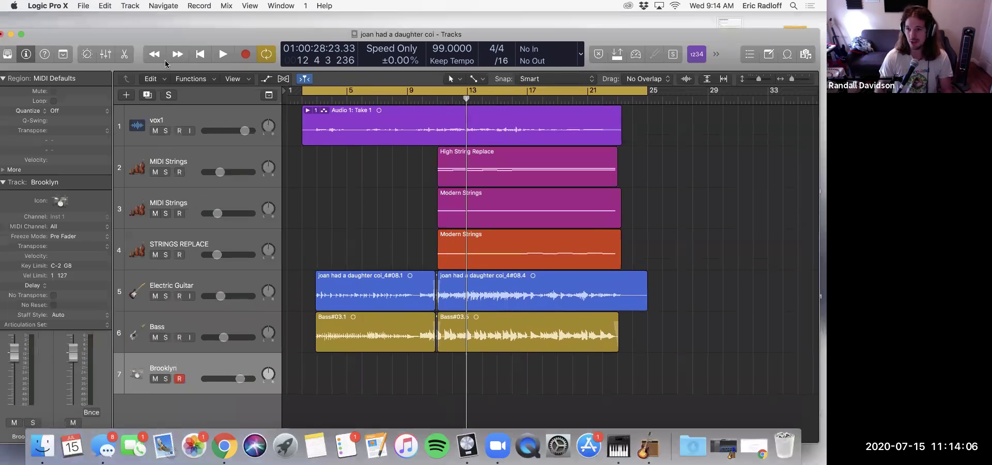
- Record a short part of repeated E1 hits on the Brooklyn track from the start of the cycle range, stopping in bar 5
{"action": "key", "text": "Return"}
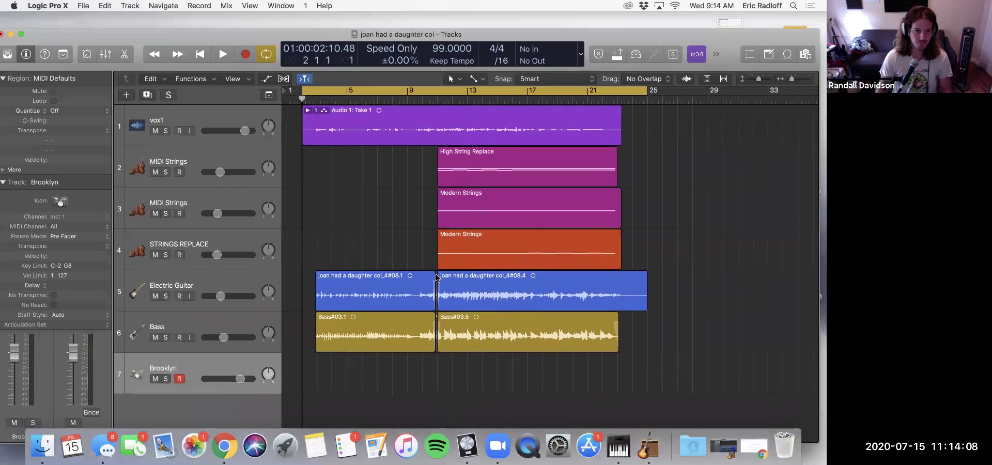
{"action": "key", "text": "r"}
{"action": "key", "text": "super+k"}
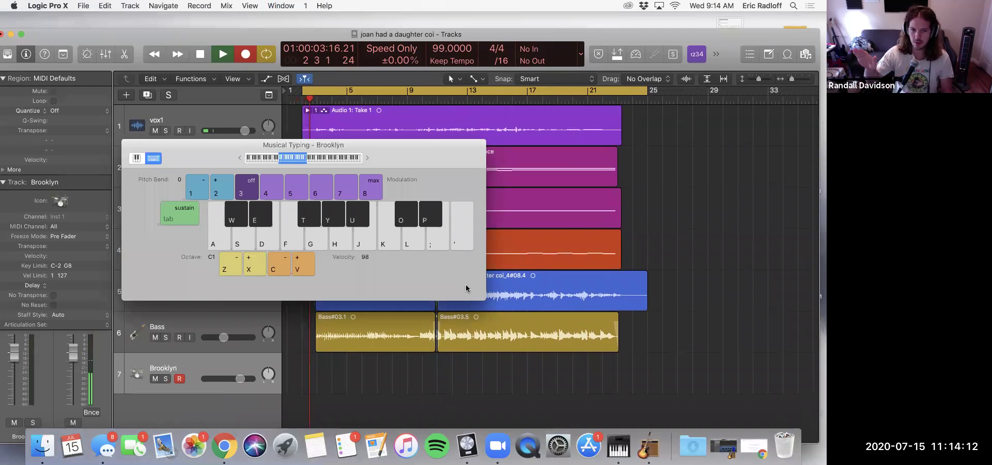
{"action": "key", "text": "d"}
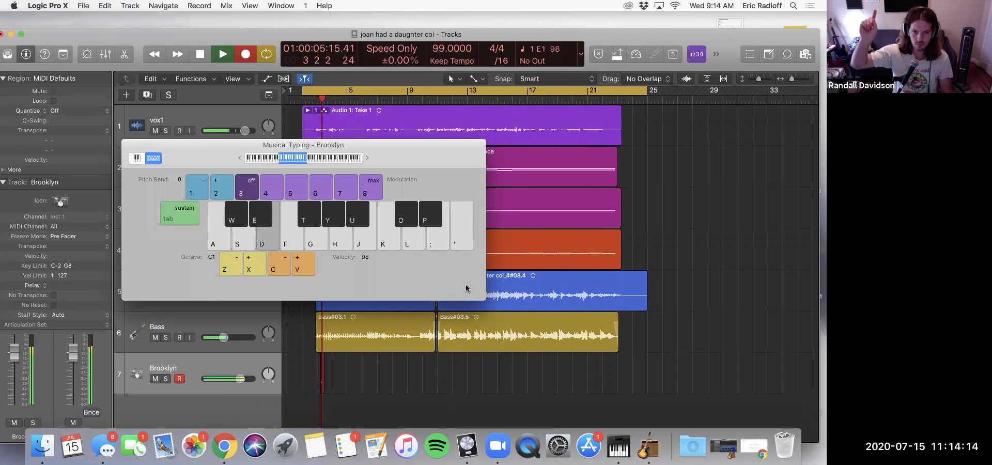
{"action": "key", "text": "d"}
{"action": "key", "text": "d"}
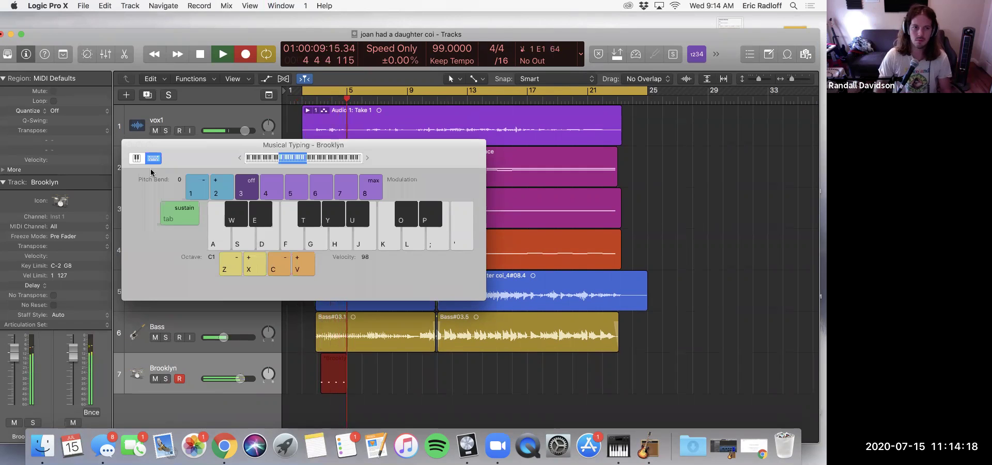
{"action": "key", "text": "super+k"}
{"action": "key", "text": "space"}
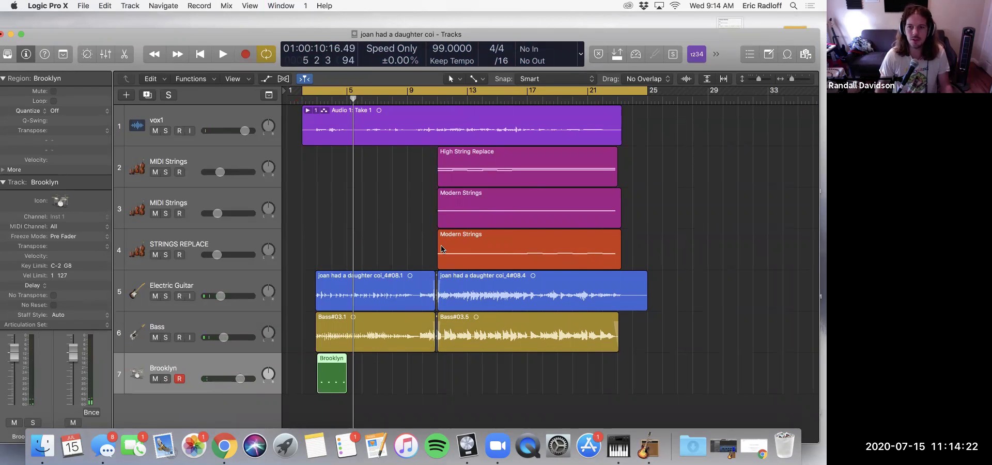
- Duplicate the recorded Brooklyn region so the copy starts at bar 5, and select both regions
{"action": "left_click", "coordinate": [80, 111]}
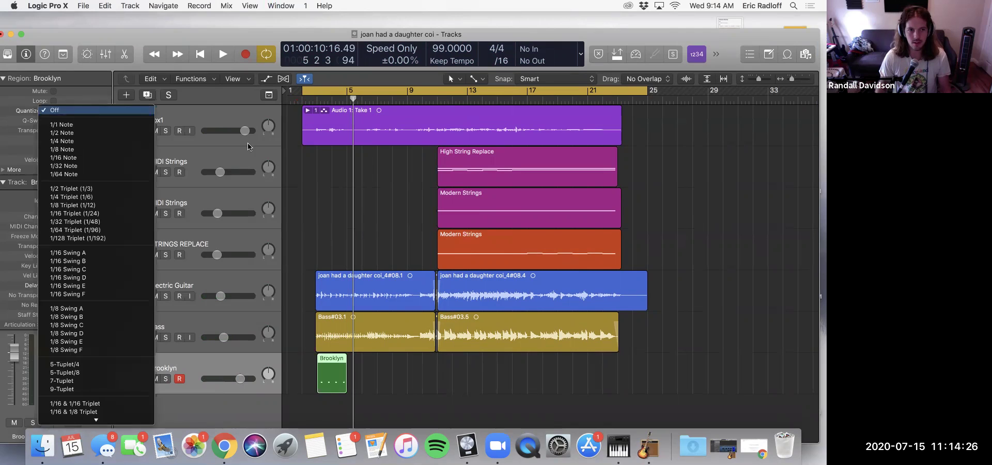
{"action": "left_click", "coordinate": [325, 196]}
{"action": "left_click", "coordinate": [372, 258], "text": "ctrl+alt"}
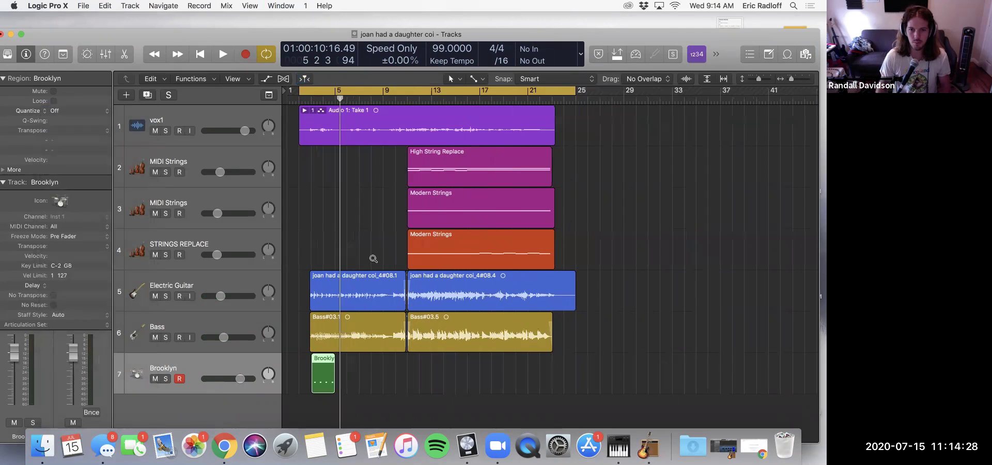
{"action": "left_click_drag", "start_coordinate": [318, 375], "coordinate": [327, 376]}
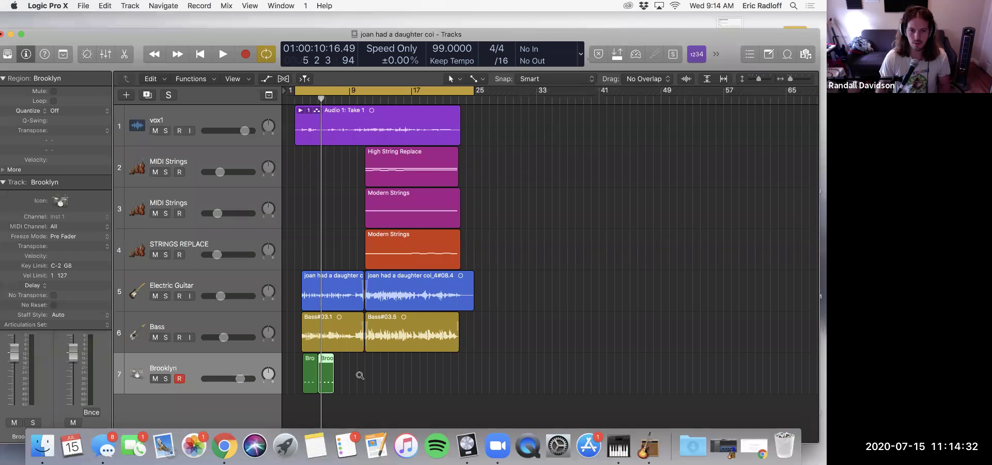
{"action": "left_click", "coordinate": [360, 376], "text": "ctrl+alt"}
{"action": "left_click_drag", "start_coordinate": [423, 370], "coordinate": [331, 370]}
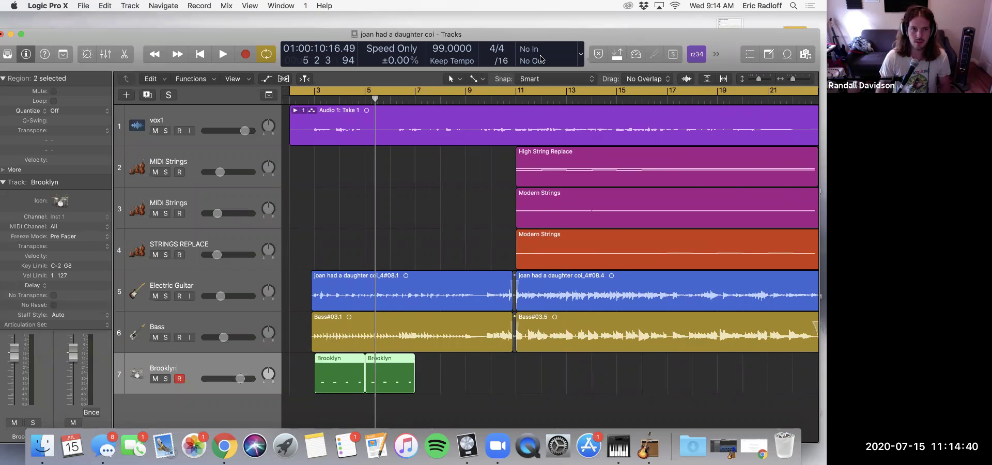
- Reposition the project's Tracks window and increase the track heights with both Brooklyn regions selected
{"action": "left_click_drag", "start_coordinate": [152, 35], "coordinate": [35, 13]}
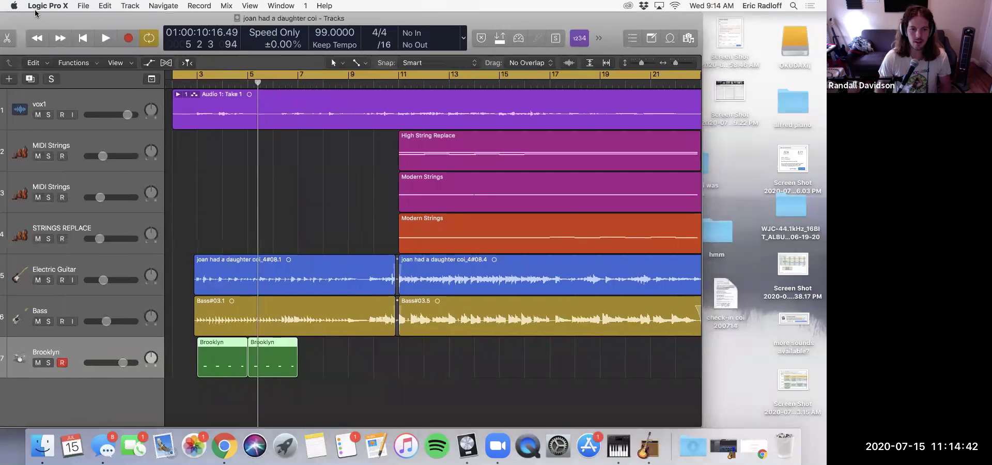
{"action": "left_click_drag", "start_coordinate": [360, 359], "coordinate": [175, 352]}
{"action": "key", "text": "super+Down"}
{"action": "key", "text": "super+Down"}
{"action": "key", "text": "super+Down"}
{"action": "key", "text": "super+Down"}
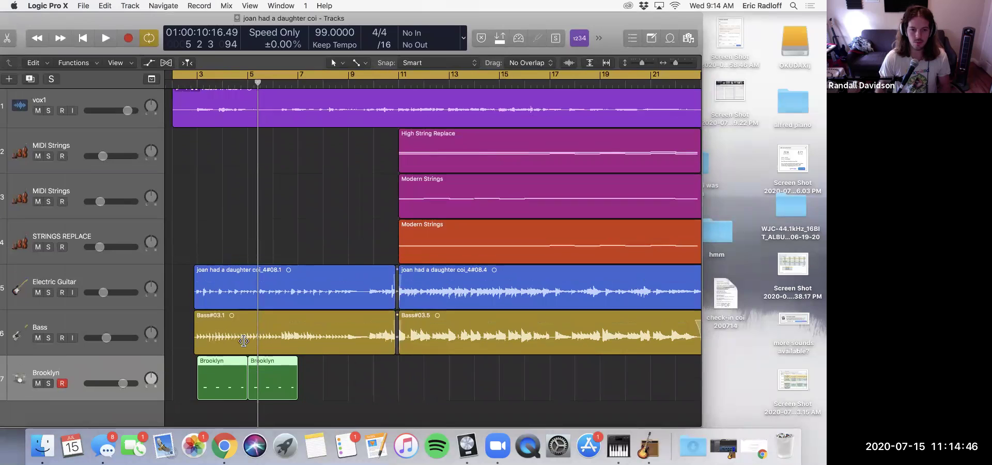
{"action": "scroll", "coordinate": [249, 336], "scroll_direction": "up", "scroll_amount": 2}
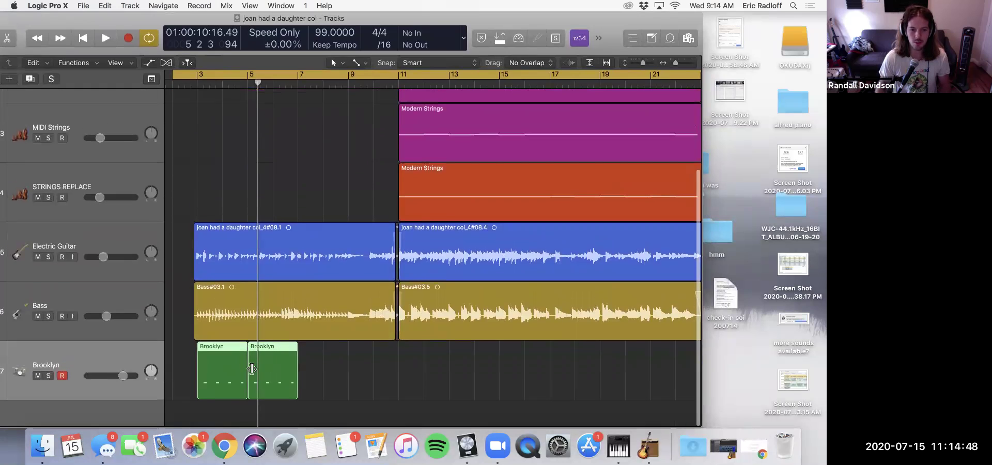
- Open the two Brooklyn regions in an enlarged Piano Roll and select the first Snare Rimshot note in bar 3
{"action": "double_click", "coordinate": [273, 373]}
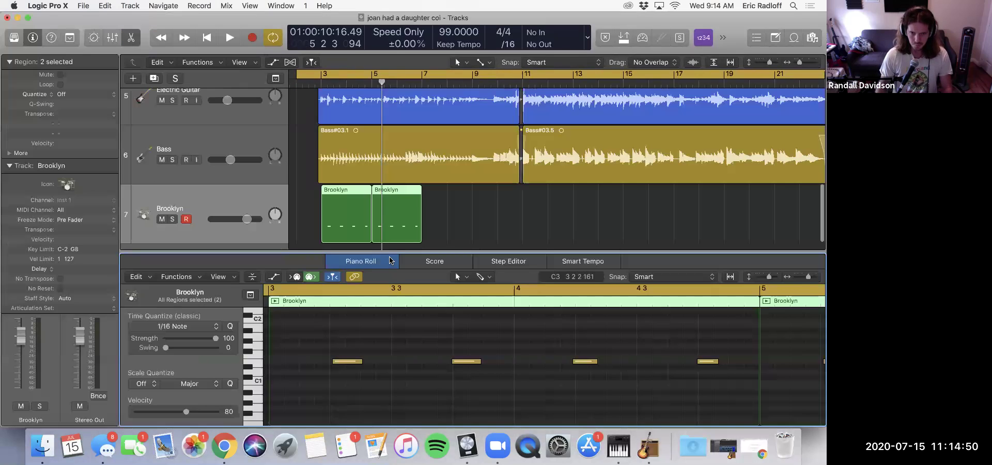
{"action": "left_click_drag", "start_coordinate": [390, 257], "coordinate": [387, 135]}
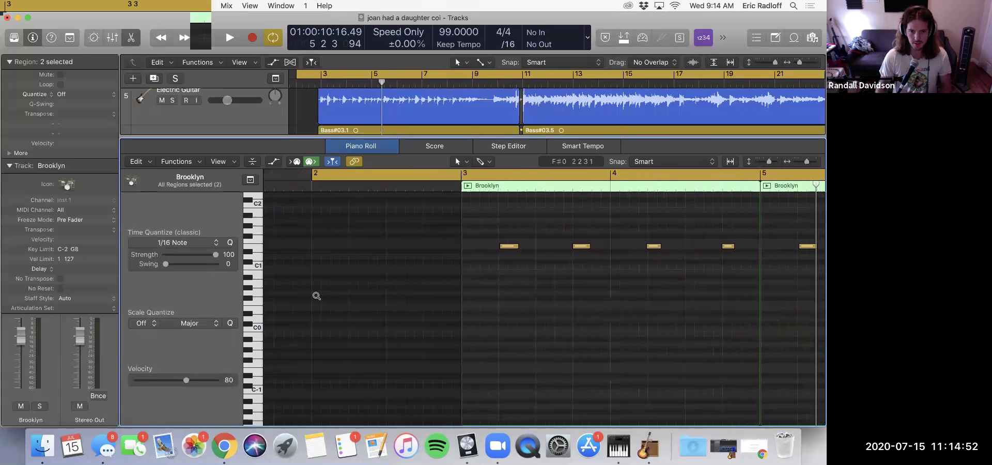
{"action": "scroll", "coordinate": [393, 228], "scroll_direction": "right", "scroll_amount": 5}
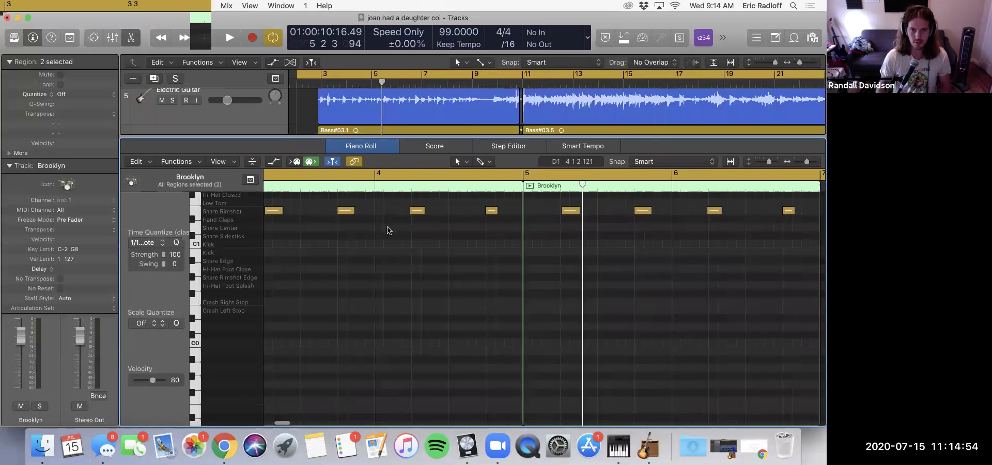
{"action": "scroll", "coordinate": [436, 284], "scroll_direction": "up", "scroll_amount": 3}
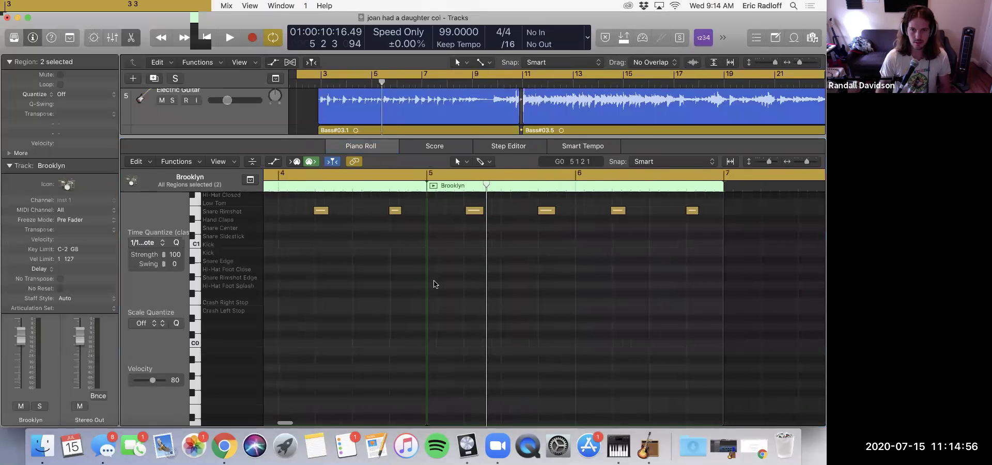
{"action": "scroll", "coordinate": [357, 241], "scroll_direction": "left", "scroll_amount": 3}
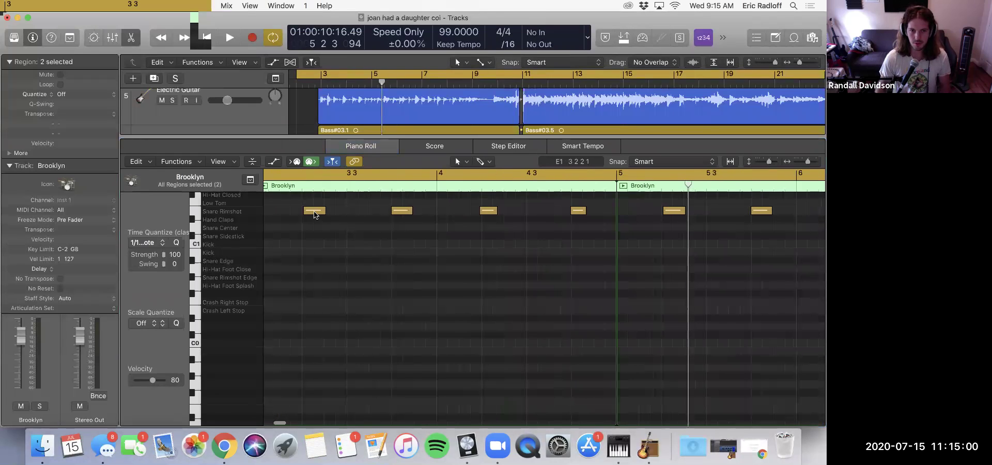
{"action": "left_click", "coordinate": [315, 212]}
{"action": "scroll", "coordinate": [338, 217], "scroll_direction": "up", "scroll_amount": 5}
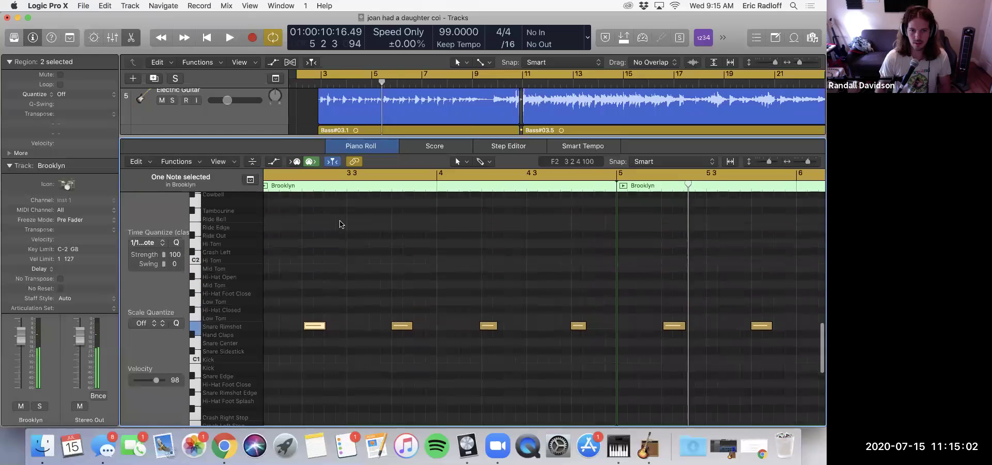
- Play the Snare Rimshot hits along with the song from bar 3 and stop playback in bar 4
{"action": "key", "text": "space"}
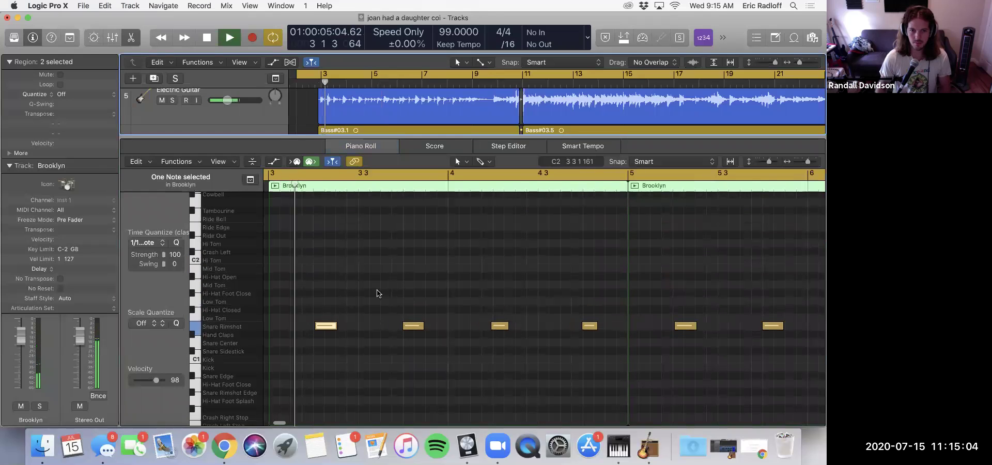
{"action": "scroll", "coordinate": [440, 338], "scroll_direction": "right", "scroll_amount": 5}
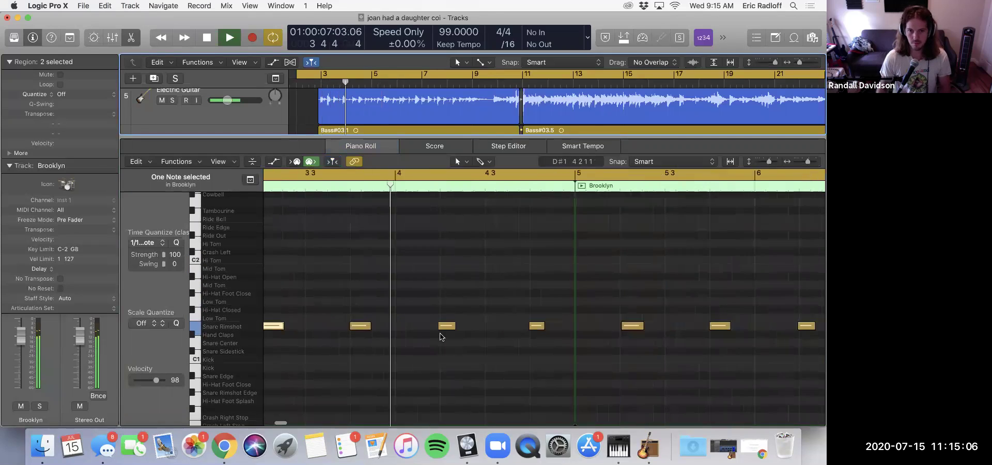
{"action": "key", "text": "space"}
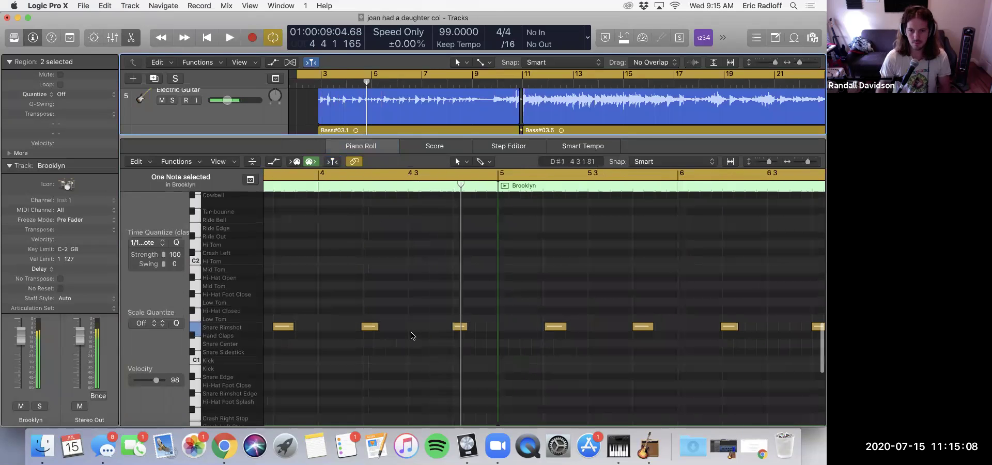
{"action": "scroll", "coordinate": [411, 334], "scroll_direction": "left", "scroll_amount": 8}
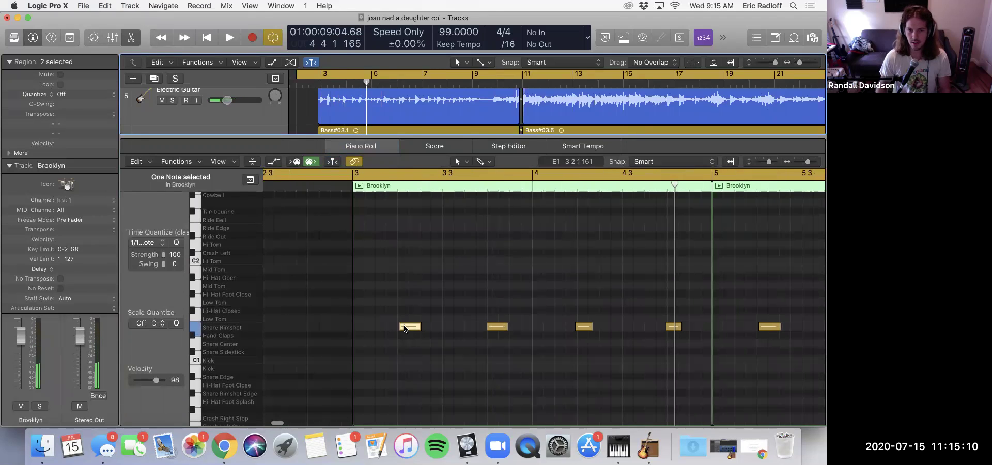
- Try shifting the first two Snare Rimshot notes in bar 3 slightly earlier and listen to them with the song
{"action": "left_click_drag", "start_coordinate": [400, 326], "coordinate": [388, 327]}
{"action": "left_click_drag", "start_coordinate": [496, 326], "coordinate": [482, 327]}
{"action": "left_click_drag", "start_coordinate": [583, 327], "coordinate": [583, 326]}
{"action": "key", "text": "space"}
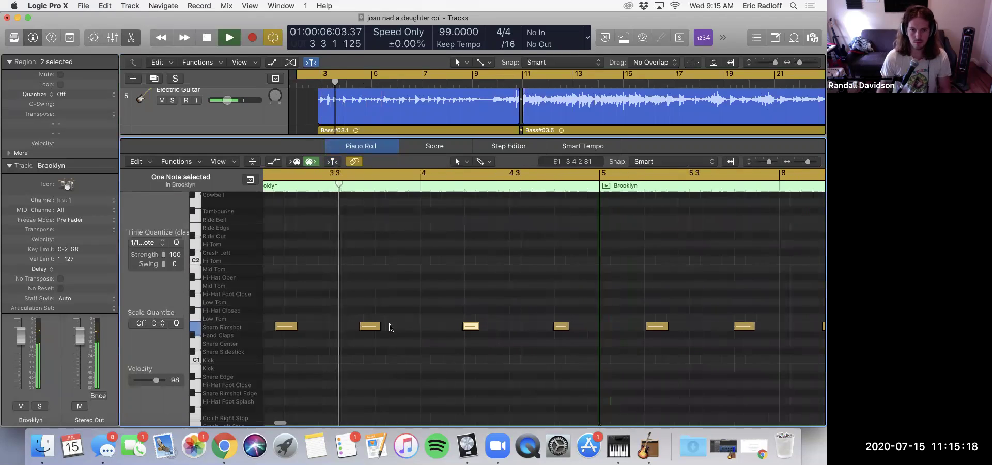
{"action": "key", "text": "space"}
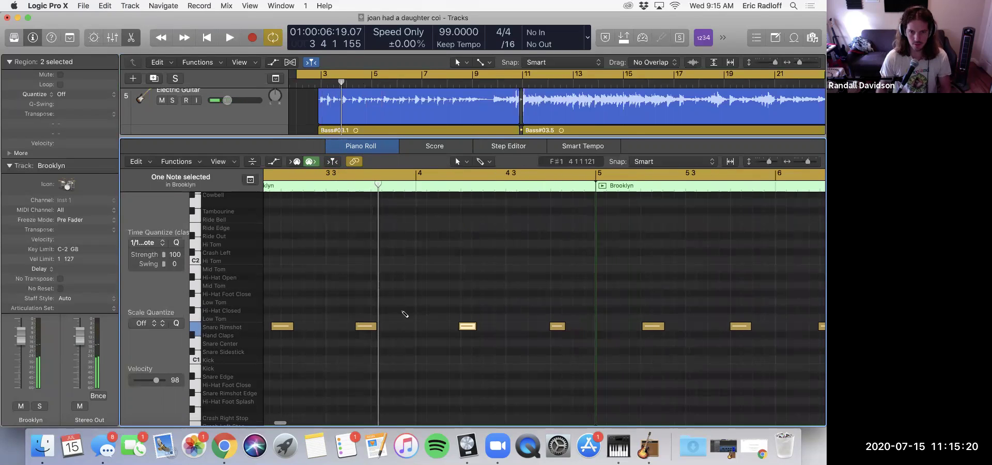
{"action": "scroll", "coordinate": [360, 310], "scroll_direction": "left", "scroll_amount": 3}
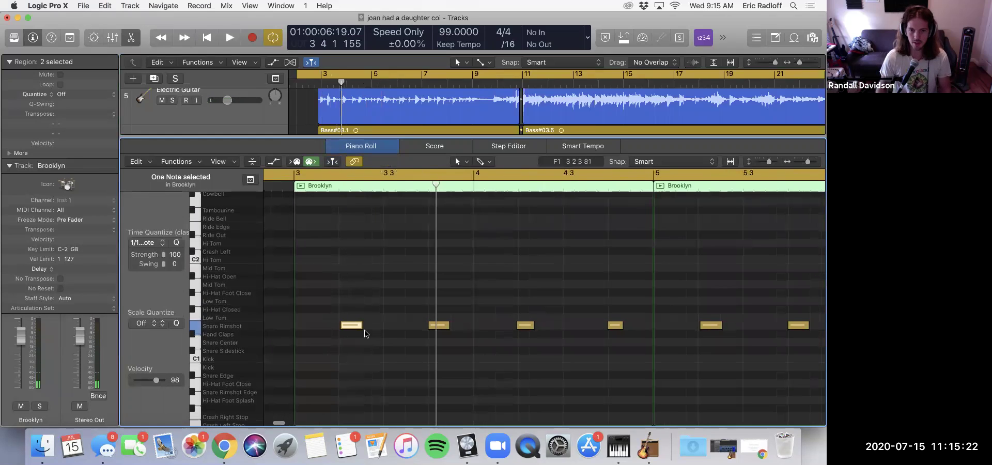
- Layer the two Snare Rimshot notes in bar 3 with matching Low Tom notes on G1 and play them with the song
{"action": "left_click_drag", "start_coordinate": [351, 327], "coordinate": [352, 303]}
{"action": "key", "text": "space"}
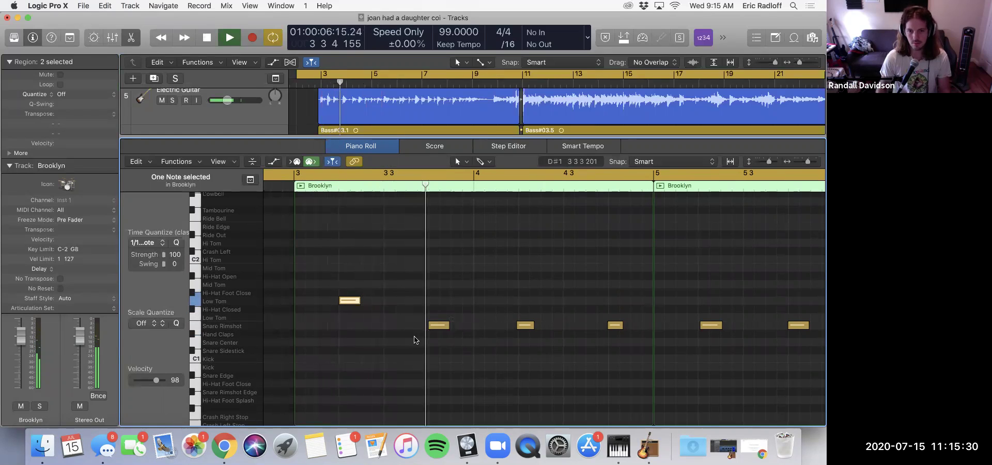
{"action": "key", "text": "space"}
{"action": "mouse_move", "coordinate": [349, 300]}
{"action": "left_mouse_down"}
{"action": "mouse_move", "coordinate": [349, 325]}
{"action": "mouse_move", "coordinate": [349, 300]}
{"action": "left_mouse_up"}
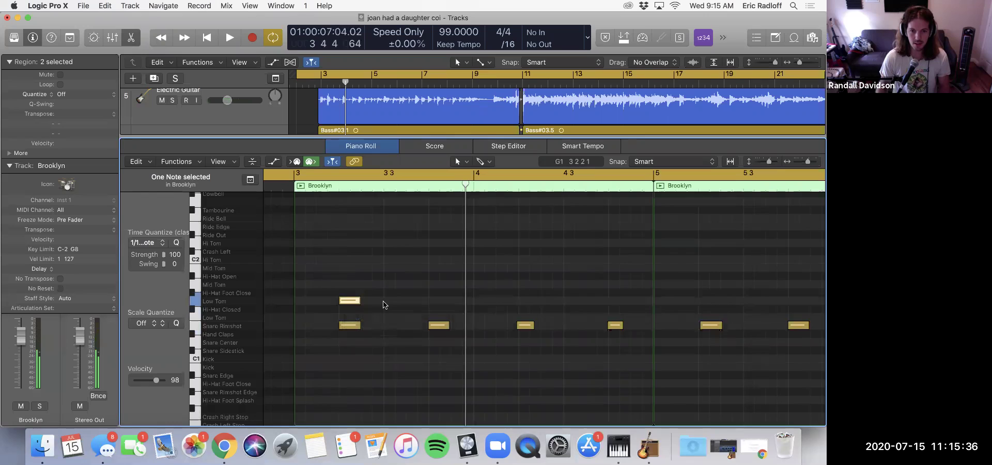
{"action": "left_click_drag", "start_coordinate": [440, 329], "coordinate": [439, 302]}
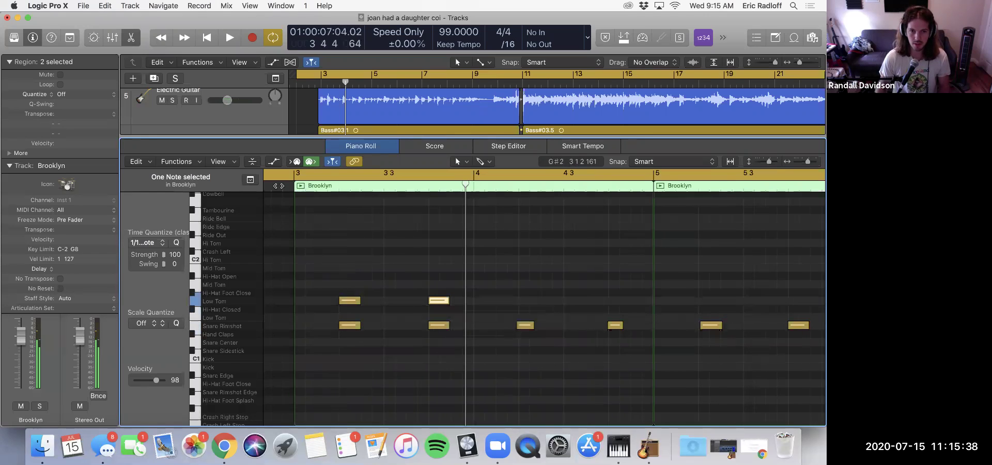
{"action": "key", "text": "space"}
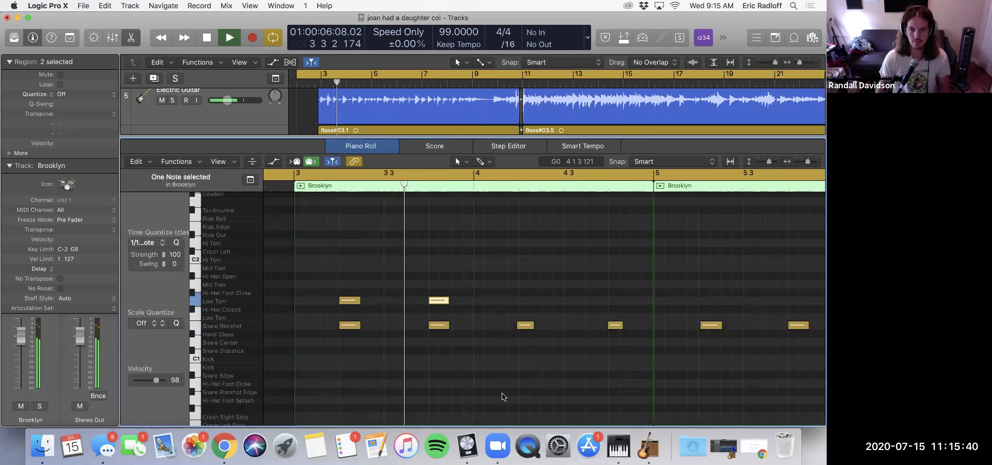
{"action": "key", "text": "space"}
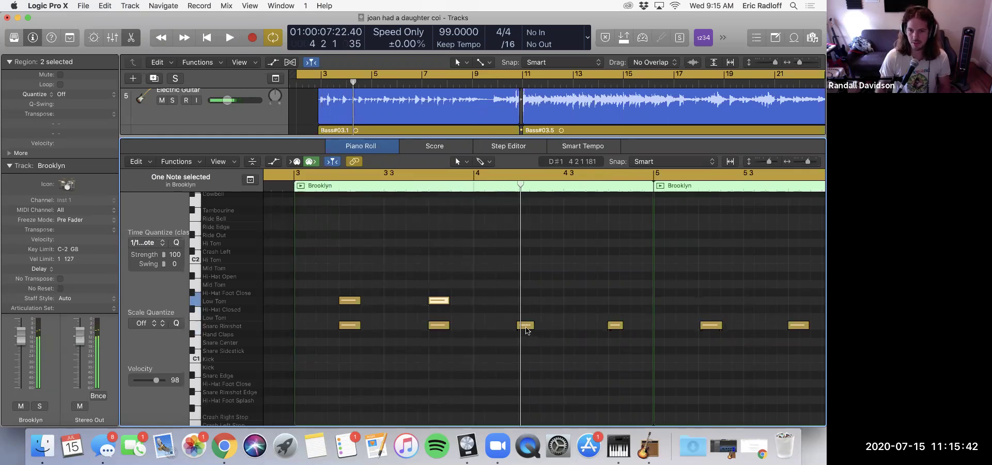
- Copy the two Snare Rimshot notes in bar 4 to the G1 Low Tom and delete all four notes in the second Brooklyn region
{"action": "left_click_drag", "start_coordinate": [525, 316], "coordinate": [524, 292]}
{"action": "scroll", "coordinate": [534, 330], "scroll_direction": "right", "scroll_amount": 3}
{"action": "left_click_drag", "start_coordinate": [534, 329], "coordinate": [590, 355]}
{"action": "scroll", "coordinate": [528, 311], "scroll_direction": "down", "scroll_amount": 5}
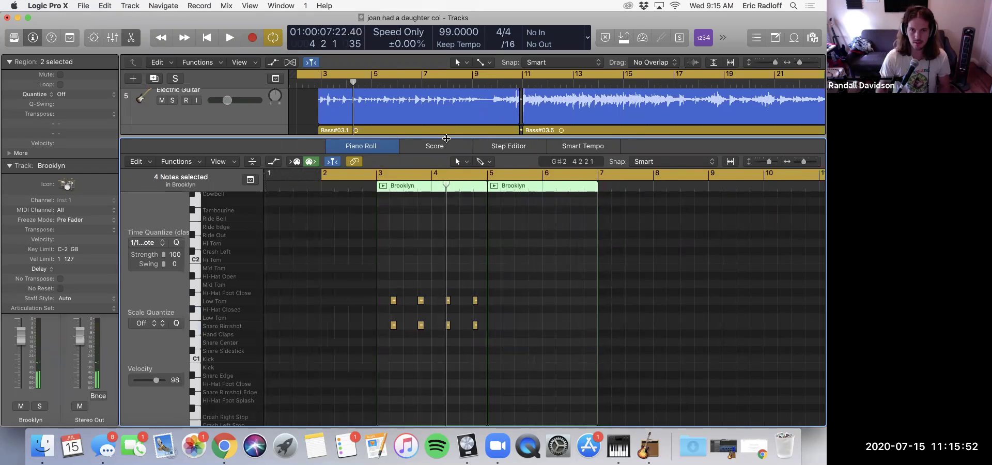
- Give the arrangement more room and delete the empty Brooklyn region starting at bar 5
{"action": "left_click_drag", "start_coordinate": [447, 138], "coordinate": [470, 294]}
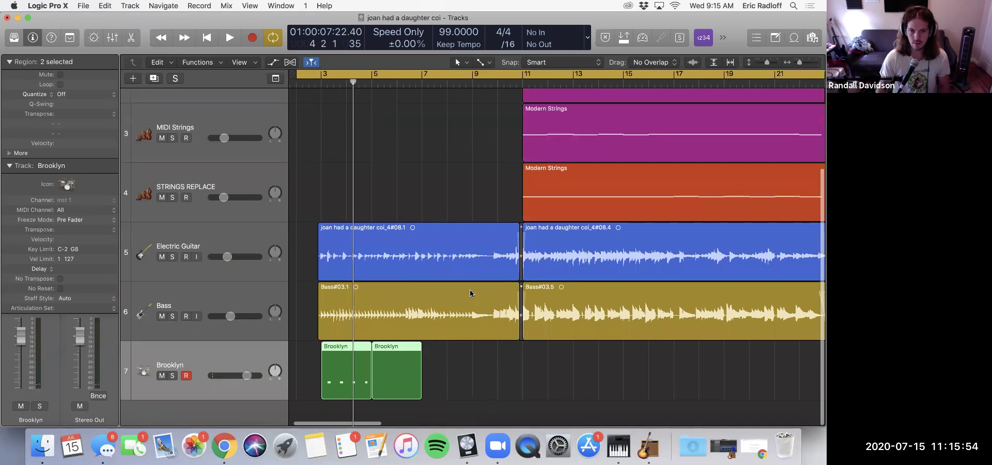
{"action": "left_click", "coordinate": [469, 366]}
{"action": "key", "text": "Delete"}
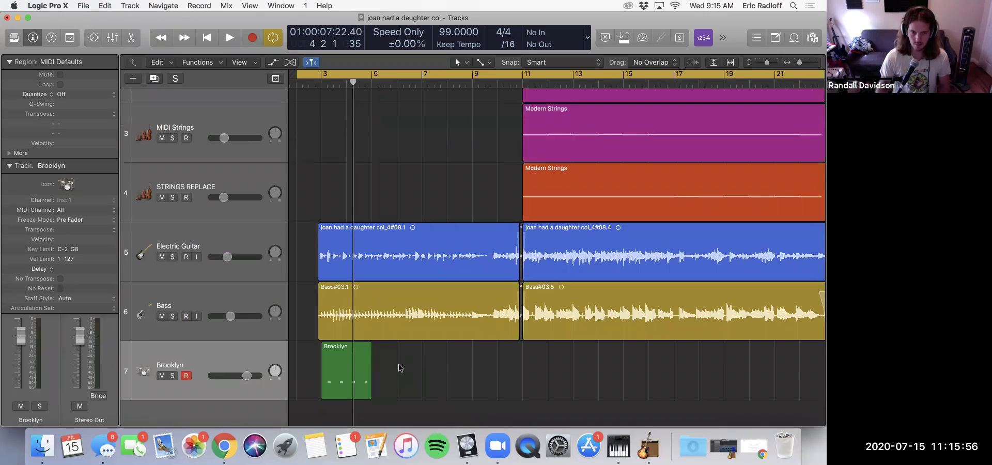
- Add one new software instrument track with an empty channel strip below the Brooklyn track
{"action": "left_click", "coordinate": [353, 366]}
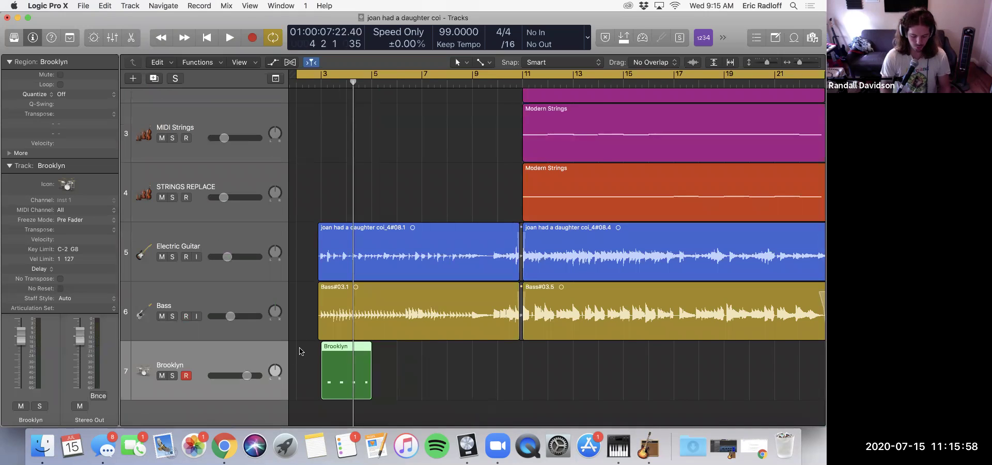
{"action": "key", "text": "alt+super+n"}
{"action": "key", "text": "alt+super+s"}
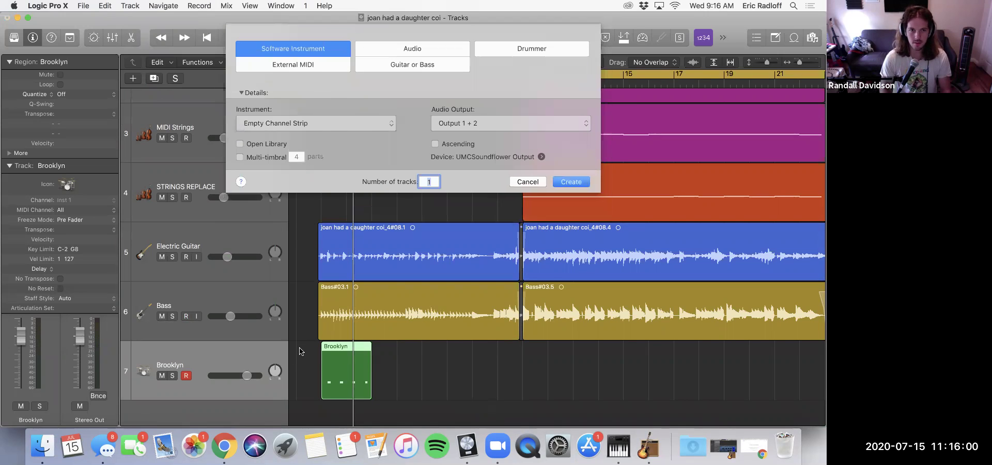
{"action": "key", "text": "Return"}
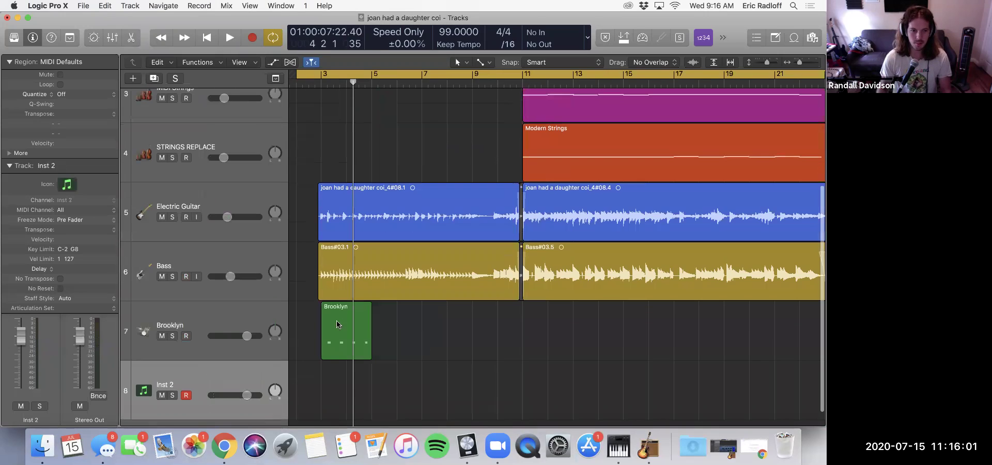
- Load the Major Crush drum machine patch from the Electronic Drum Kit sounds onto the new track
{"action": "left_click", "coordinate": [14, 37]}
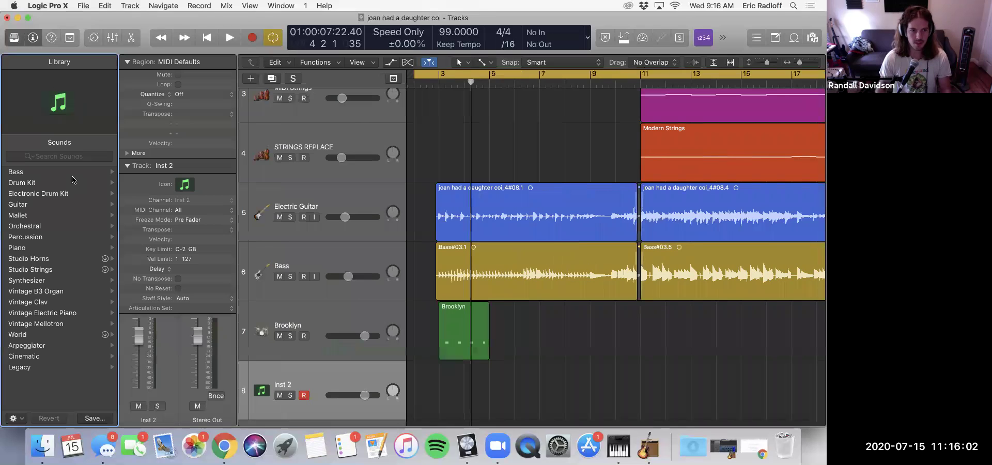
{"action": "left_click", "coordinate": [47, 194]}
{"action": "left_click", "coordinate": [47, 182]}
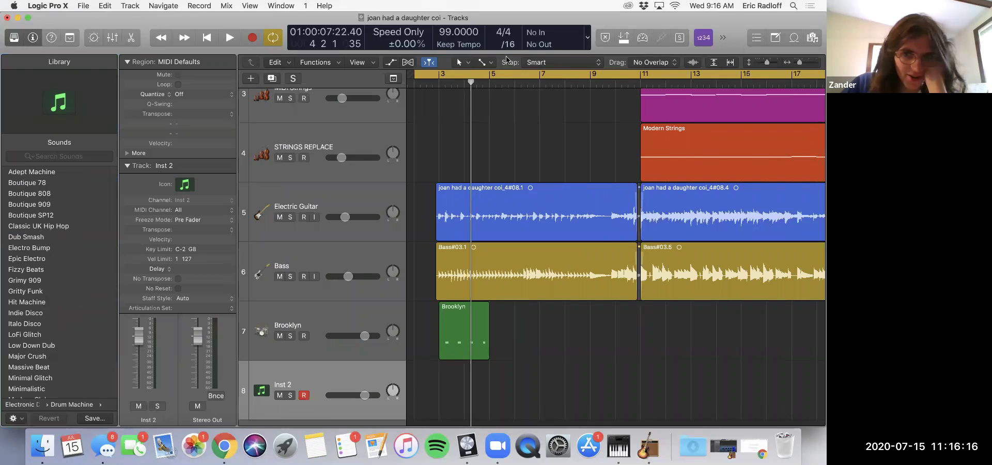
{"action": "left_click", "coordinate": [37, 356]}
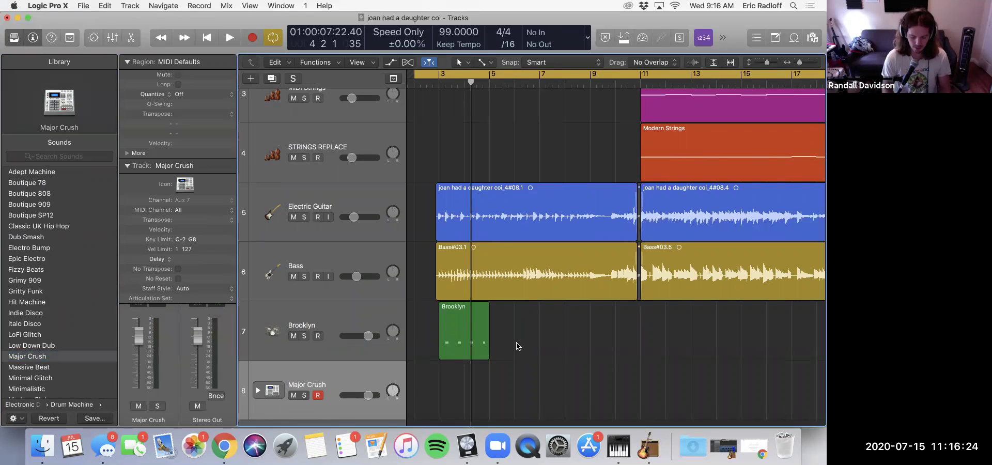
- Audition the Major Crush drum sounds around D1 and E1 with Musical Typing
{"action": "key", "text": "super+k"}
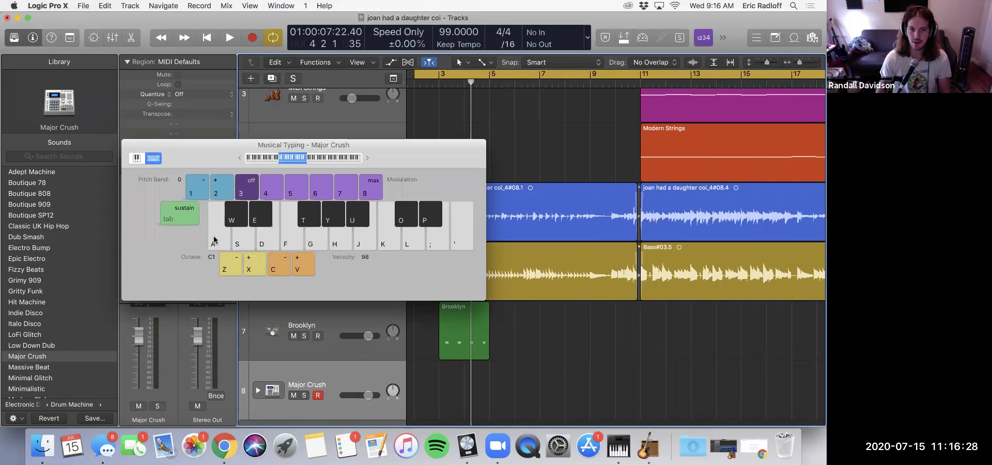
{"action": "left_click", "coordinate": [246, 239]}
{"action": "left_click", "coordinate": [265, 236]}
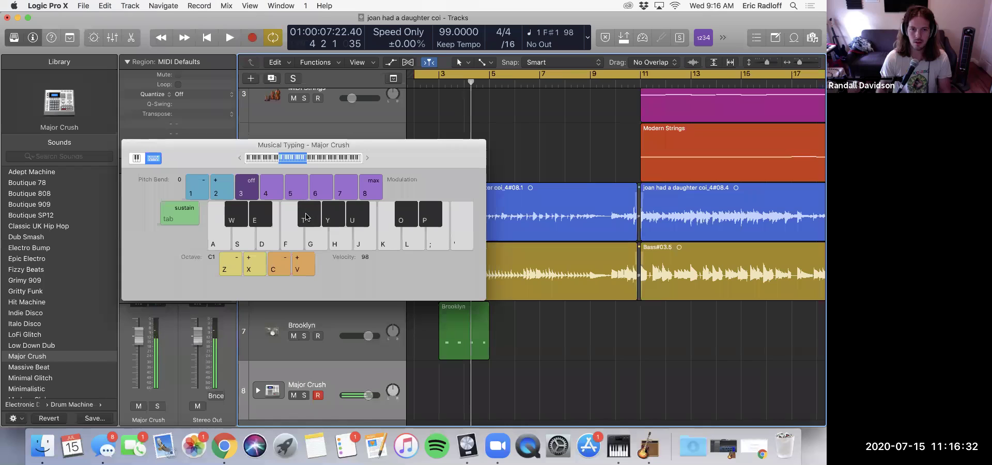
{"action": "left_click", "coordinate": [272, 242]}
{"action": "left_click", "coordinate": [272, 242]}
{"action": "left_click", "coordinate": [250, 242]}
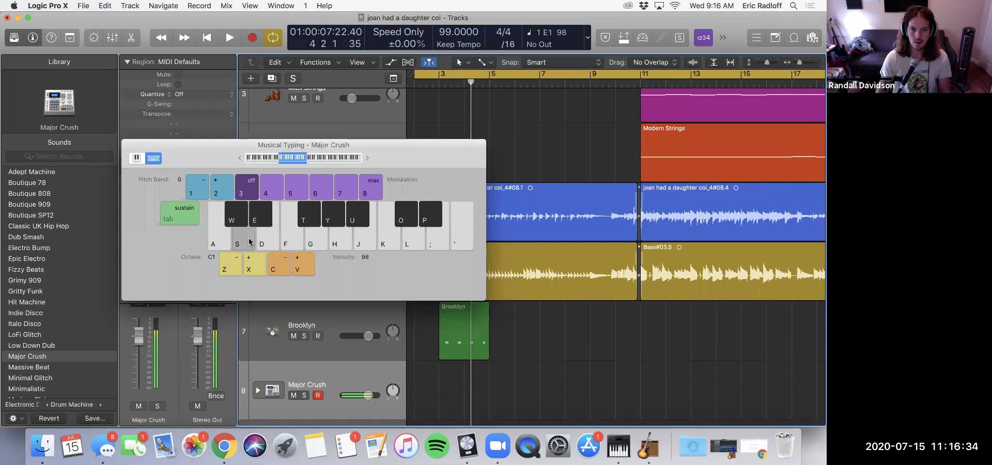
{"action": "left_click", "coordinate": [265, 239]}
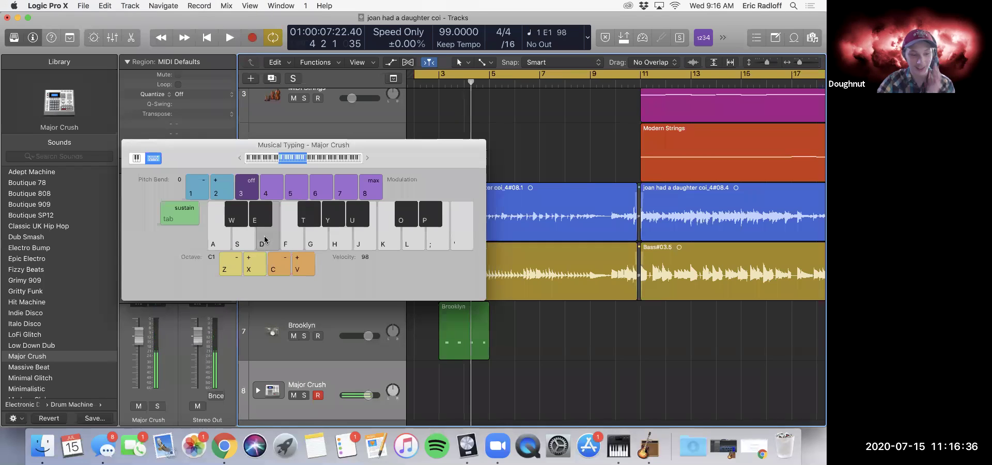
- Play the song's opening bars and try Major Crush E1 hits along with the Brooklyn part
{"action": "left_click_drag", "start_coordinate": [403, 151], "coordinate": [329, 163]}
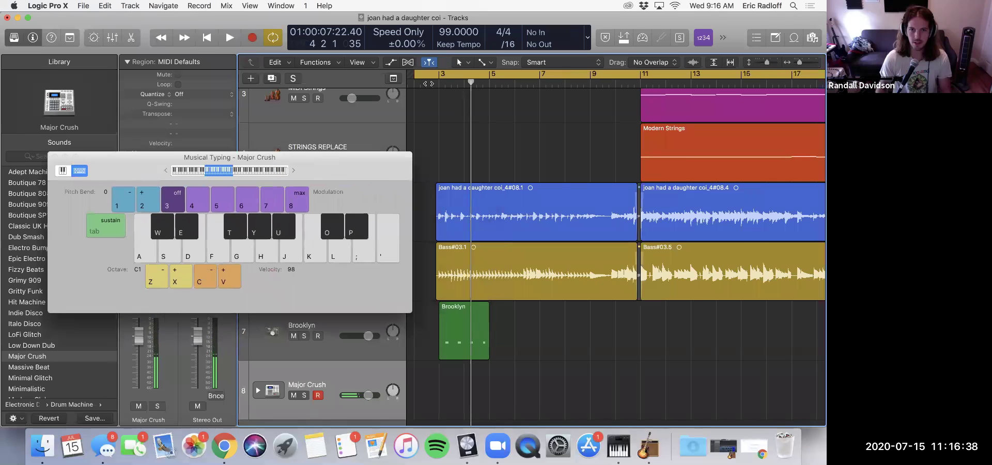
{"action": "key", "text": "space"}
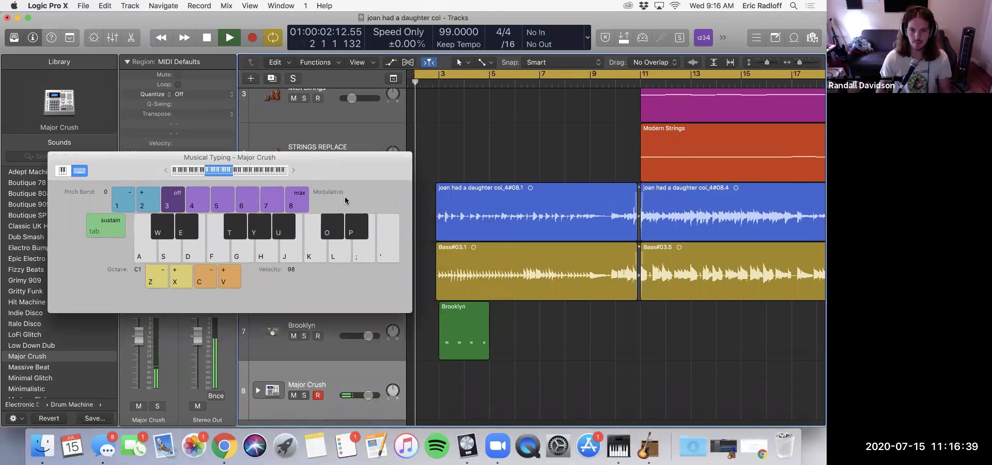
{"action": "left_click", "coordinate": [195, 254]}
{"action": "left_click", "coordinate": [196, 253]}
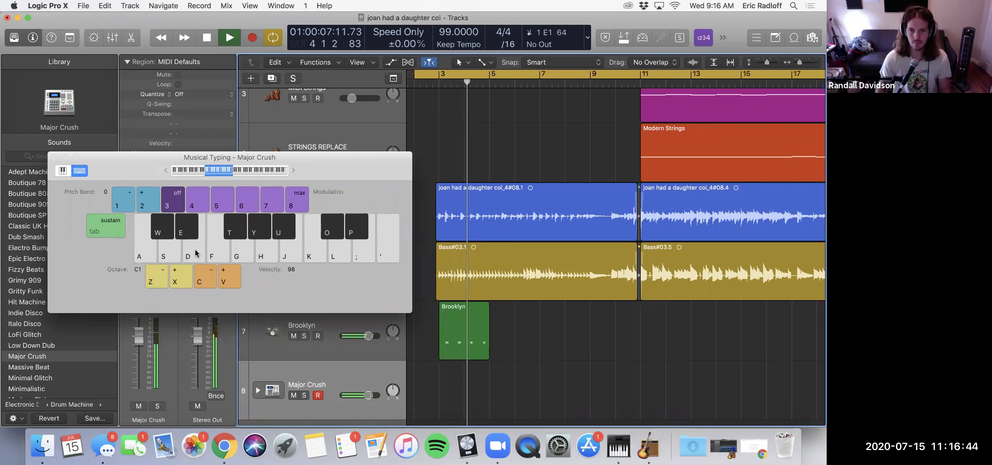
{"action": "left_click", "coordinate": [196, 254]}
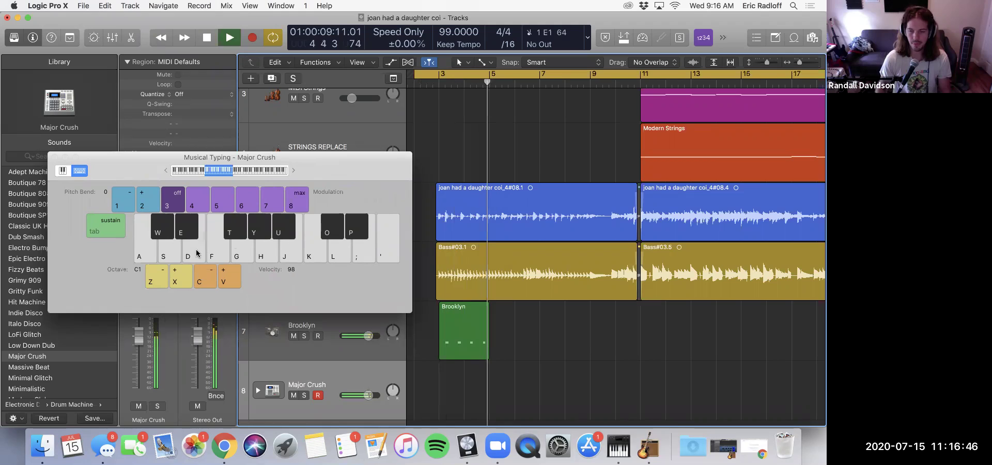
{"action": "key", "text": "space"}
- Try the C#1 and D#1 Major Crush sounds against the song from just before bar 3, and close Musical Typing
{"action": "left_click", "coordinate": [426, 85]}
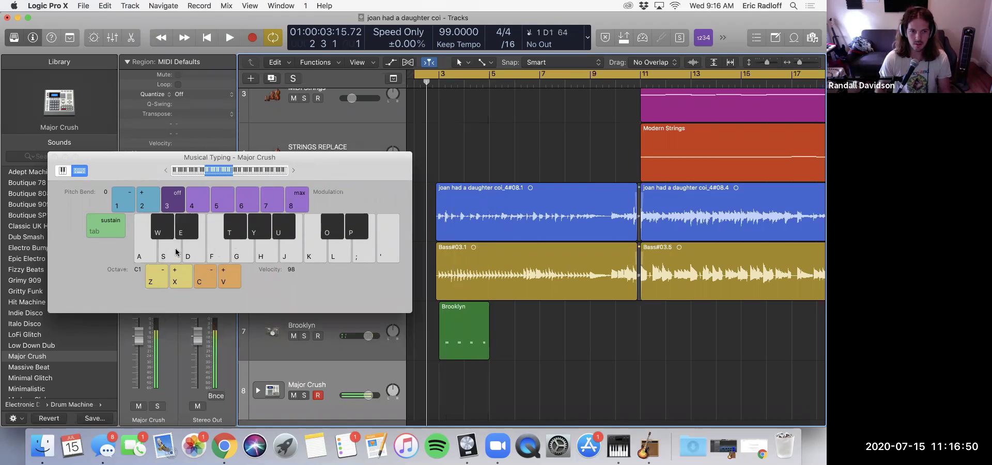
{"action": "left_click", "coordinate": [159, 226]}
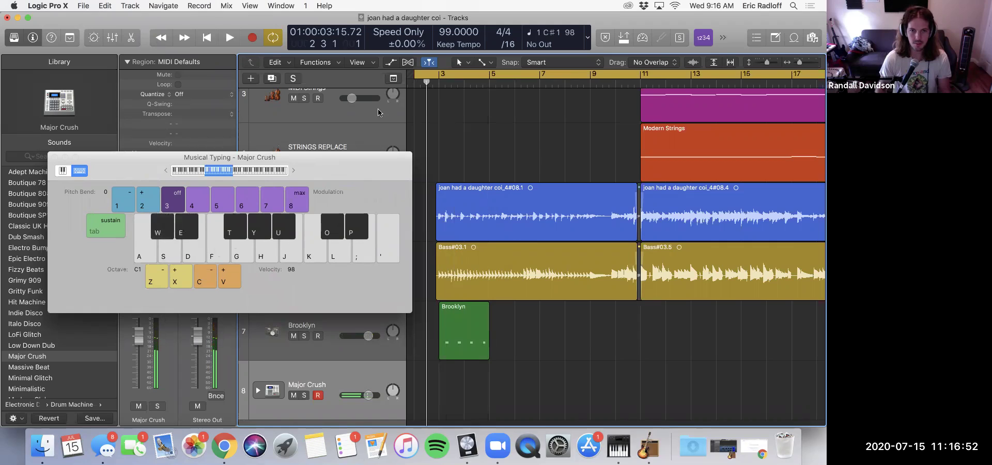
{"action": "key", "text": "space"}
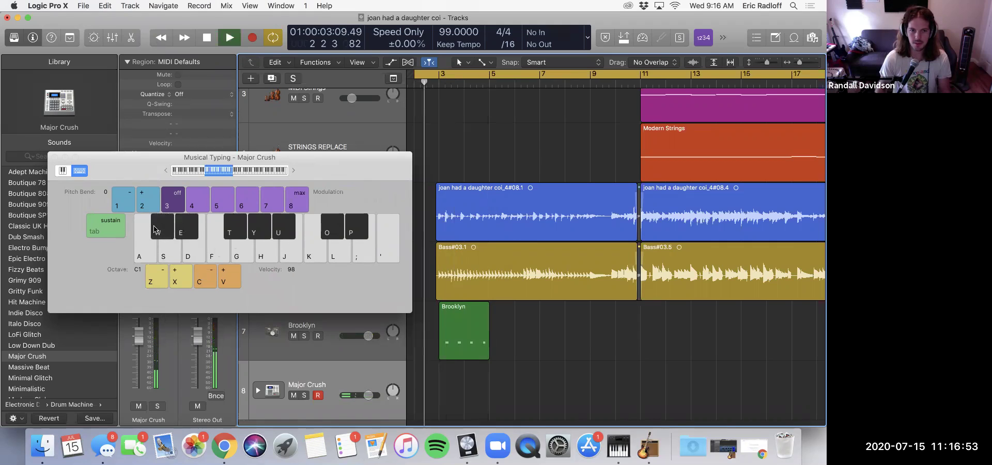
{"action": "left_click", "coordinate": [187, 232]}
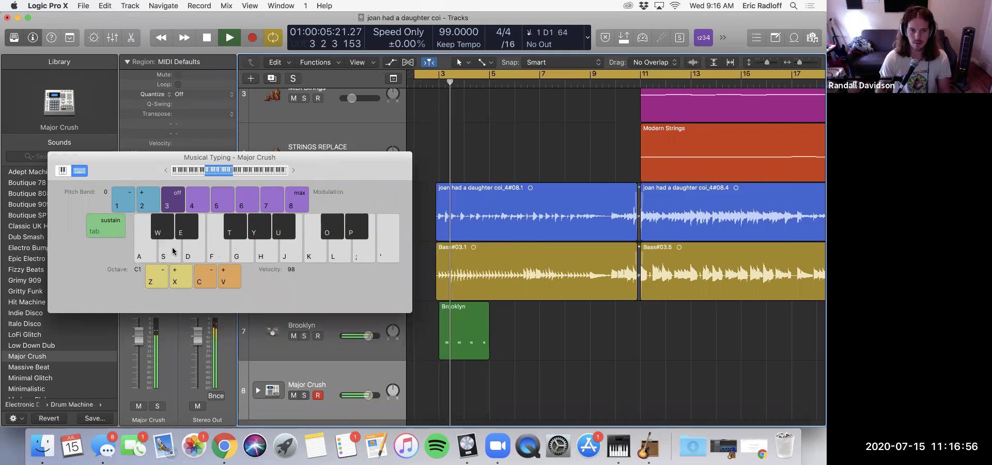
{"action": "left_click", "coordinate": [182, 234]}
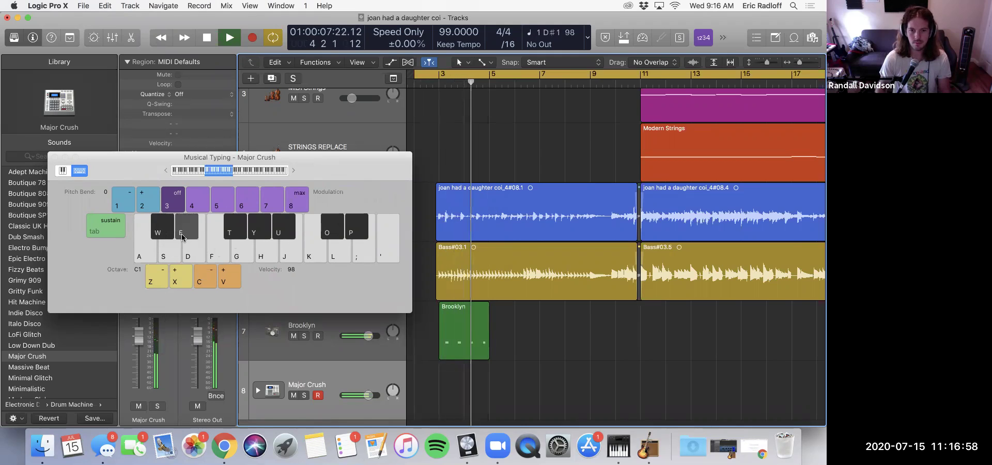
{"action": "key", "text": "space"}
{"action": "key", "text": "e"}
{"action": "left_click", "coordinate": [54, 159]}
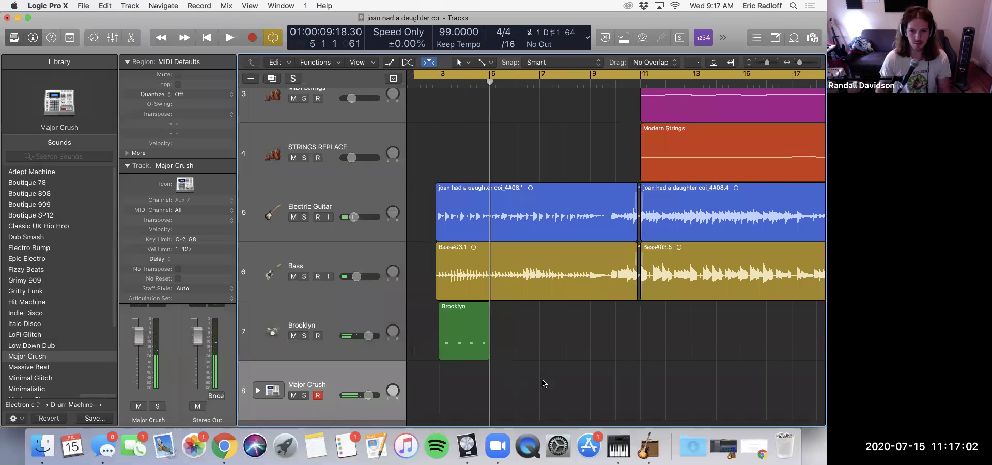
- Copy the Brooklyn region at bar 3 onto the Major Crush track at the same position
{"action": "scroll", "coordinate": [537, 380], "scroll_direction": "down", "scroll_amount": 1}
{"action": "left_click", "coordinate": [473, 320]}
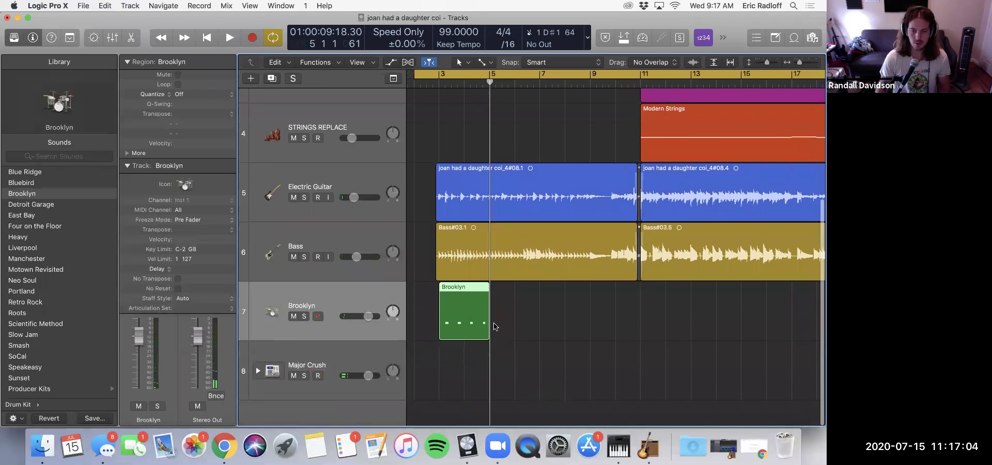
{"action": "left_click_drag", "start_coordinate": [460, 313], "coordinate": [462, 395]}
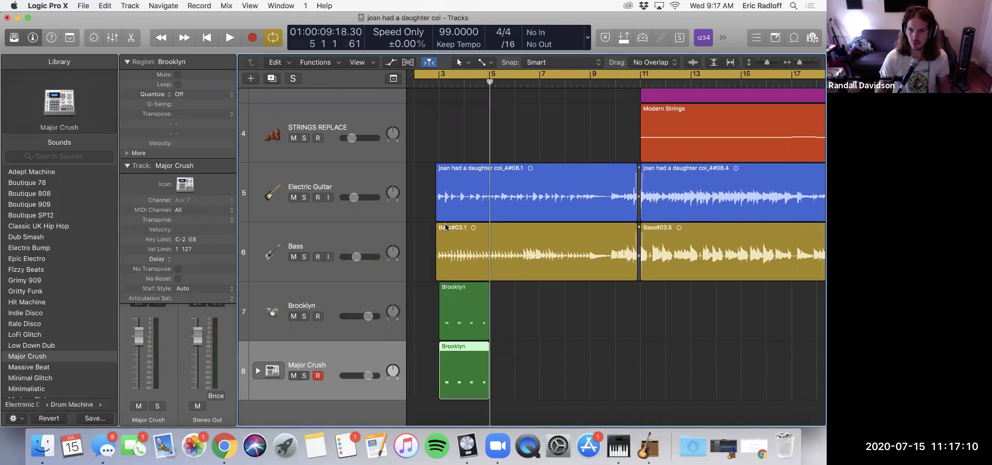
- In the Major Crush copy, move the four Snare 2 notes to Clap and delete the four Mid Tom notes on G1
{"action": "key", "text": "p"}
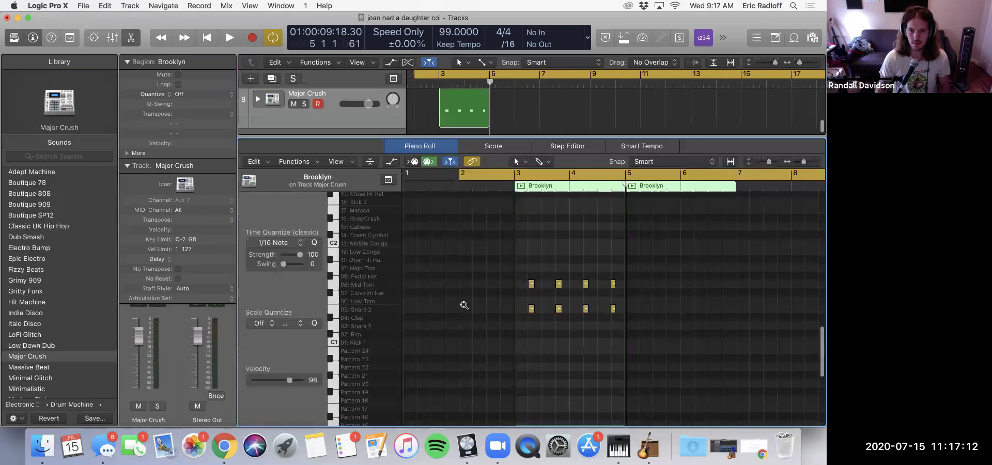
{"action": "scroll", "coordinate": [464, 307], "scroll_direction": "right", "scroll_amount": 2}
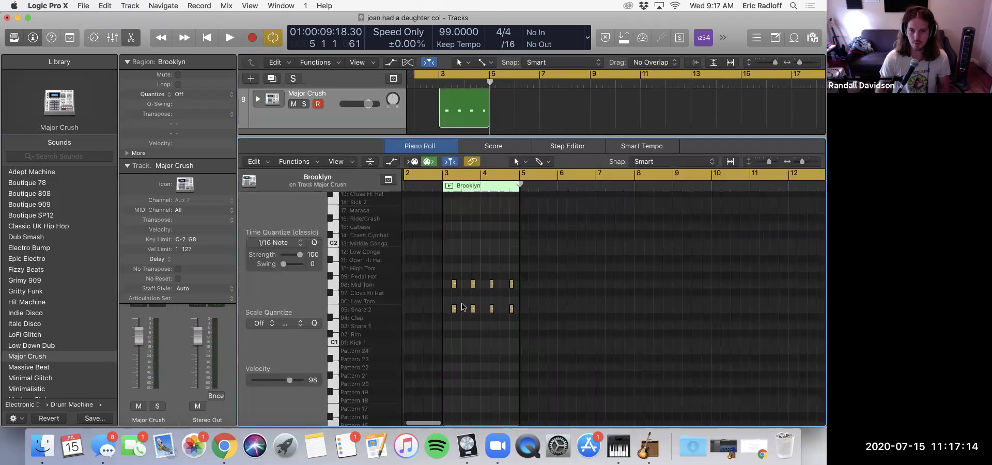
{"action": "left_click", "coordinate": [454, 284]}
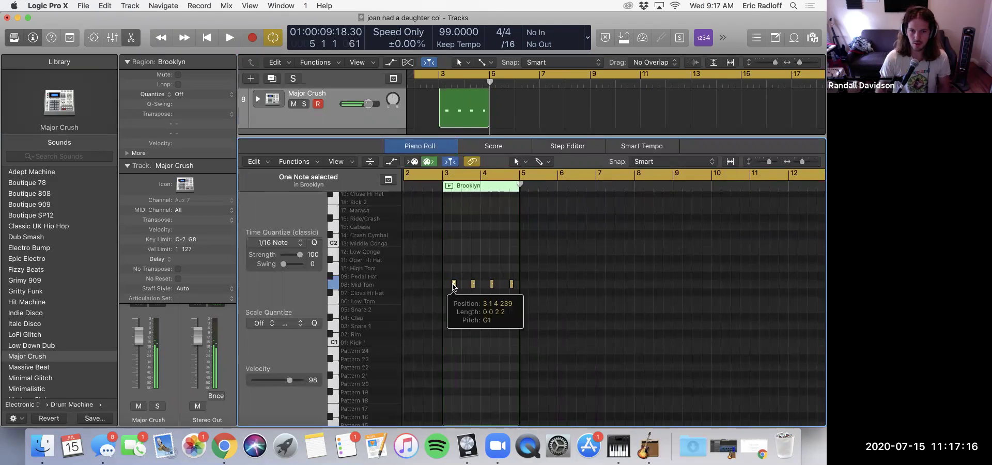
{"action": "left_click", "coordinate": [454, 309]}
{"action": "left_click_drag", "start_coordinate": [528, 330], "coordinate": [455, 321]}
{"action": "left_click", "coordinate": [462, 304]}
{"action": "left_click_drag", "start_coordinate": [454, 284], "coordinate": [524, 289]}
{"action": "key", "text": "Delete"}
- Play the song from just before bar 3 to hear the Clap layer, and close the Piano Roll
{"action": "double_click", "coordinate": [431, 83]}
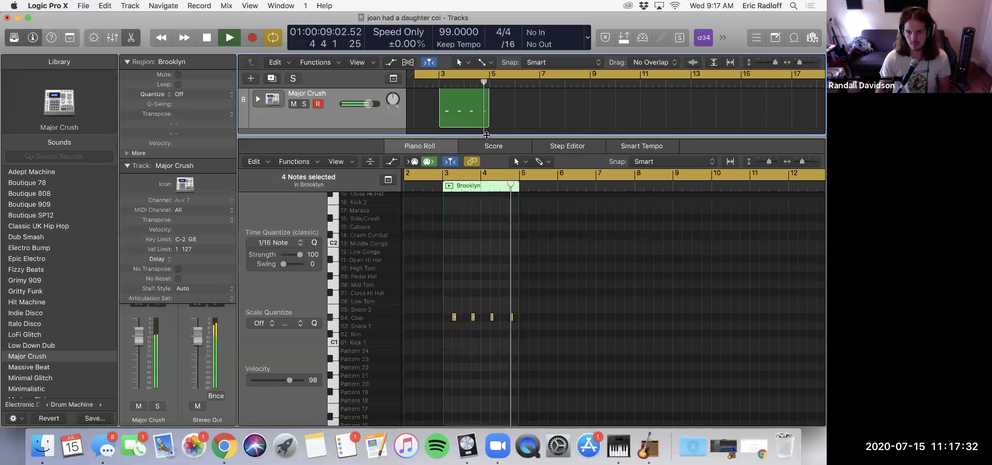
{"action": "key", "text": "space"}
{"action": "key", "text": "p"}
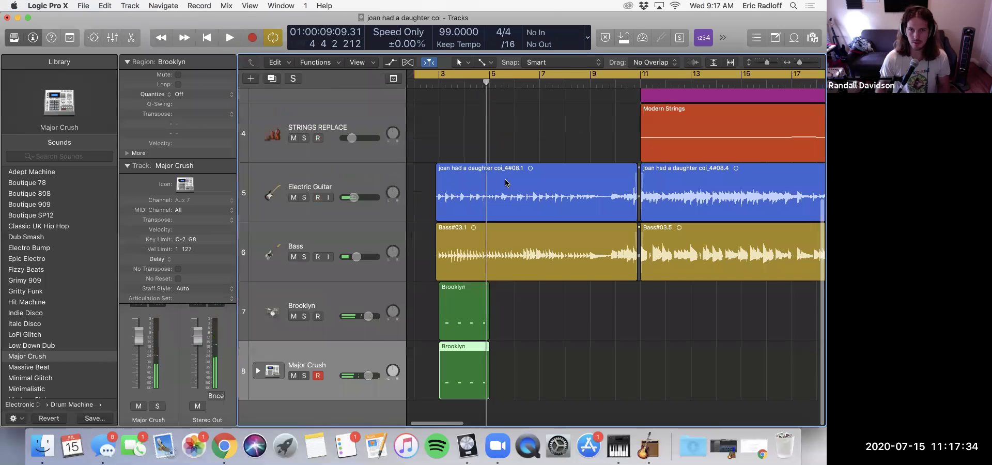
- Select the matching regions on the Brooklyn and Major Crush tracks and open them together in the Piano Roll
{"action": "left_click_drag", "start_coordinate": [673, 18], "coordinate": [577, 18]}
{"action": "key", "text": "cmd+Right"}
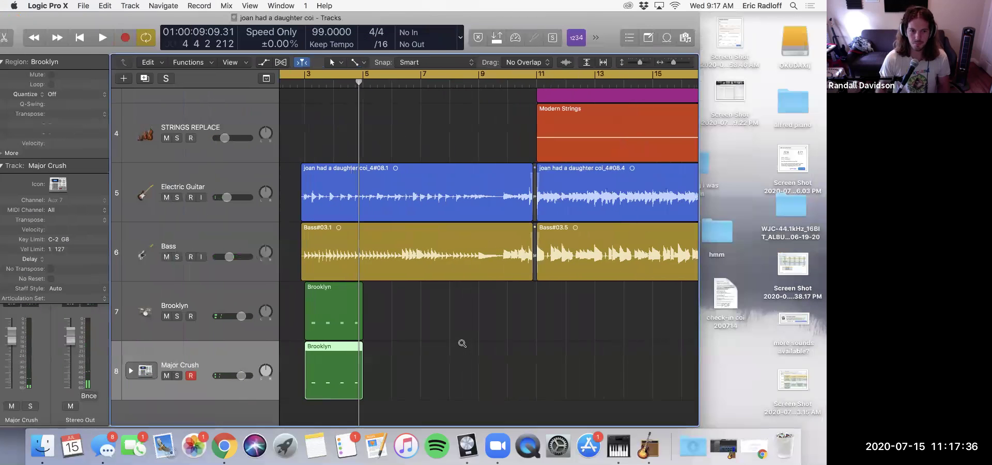
{"action": "left_click", "coordinate": [314, 314], "text": "shift"}
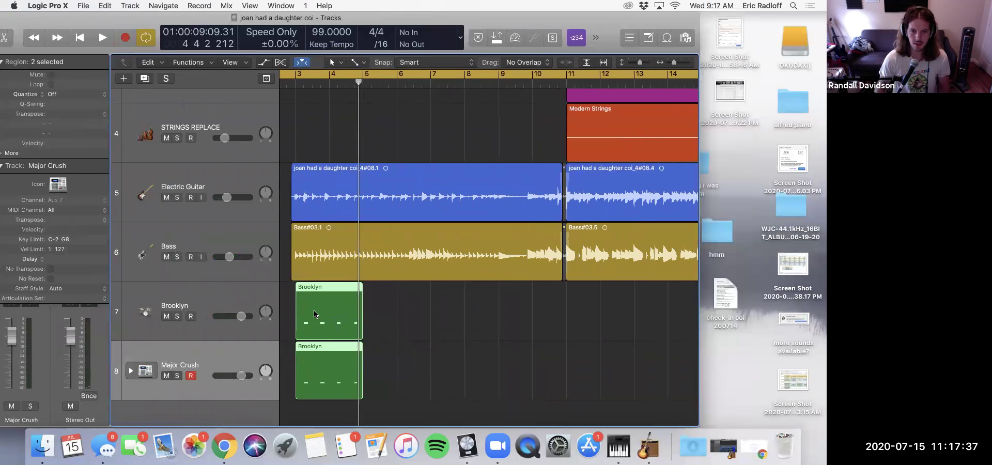
{"action": "left_click", "coordinate": [352, 300], "text": "ctrl+alt"}
{"action": "left_click", "coordinate": [353, 299], "text": "ctrl+alt"}
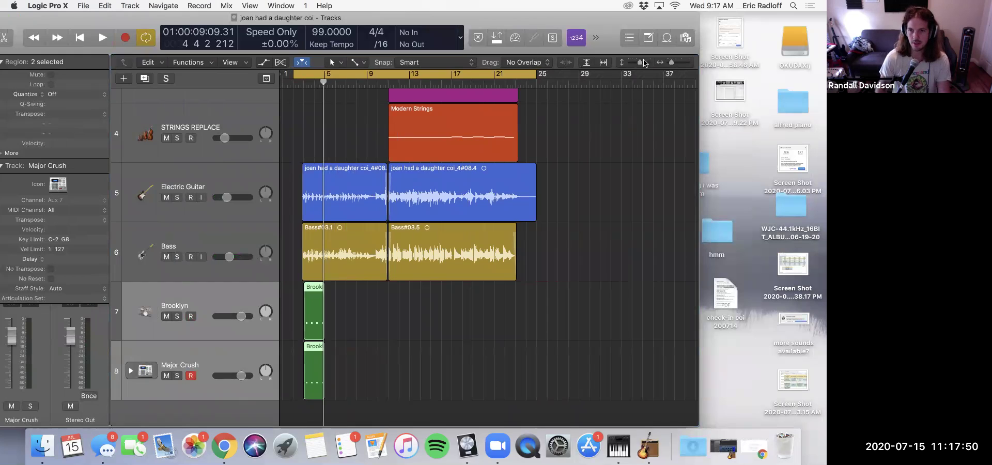
{"action": "key", "text": "super+Right"}
{"action": "key", "text": "super+Right"}
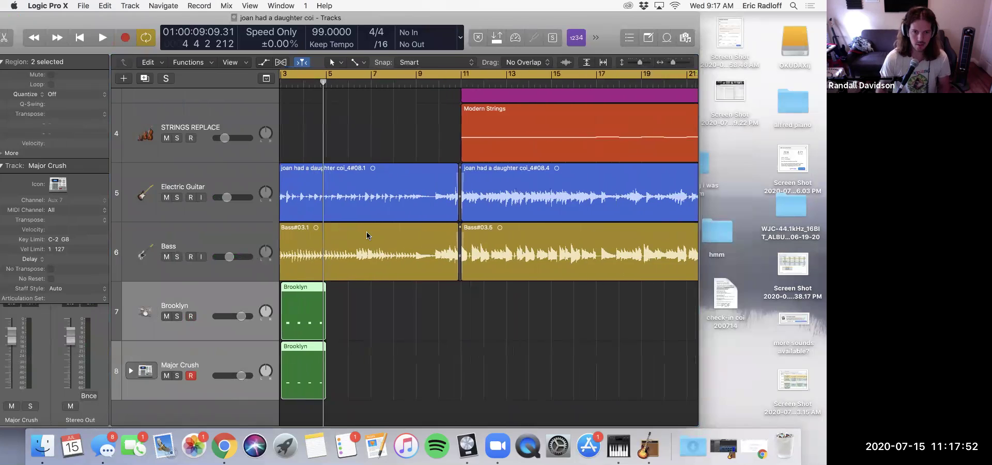
{"action": "scroll", "coordinate": [354, 238], "scroll_direction": "left", "scroll_amount": 3}
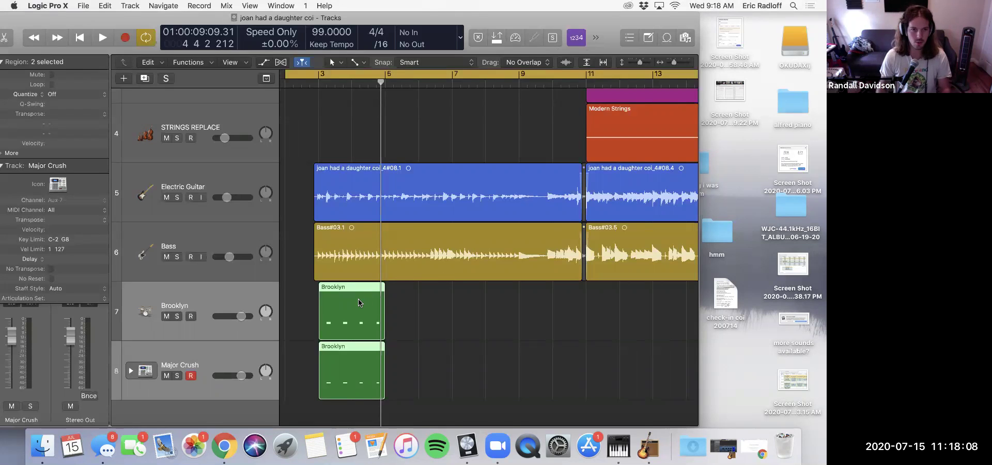
{"action": "left_click_drag", "start_coordinate": [136, 18], "coordinate": [90, 71]}
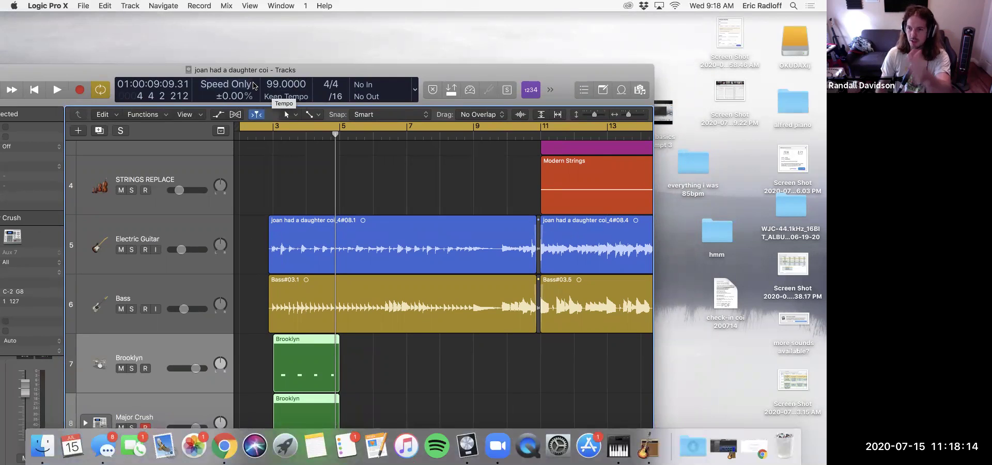
{"action": "left_click_drag", "start_coordinate": [235, 71], "coordinate": [235, 32]}
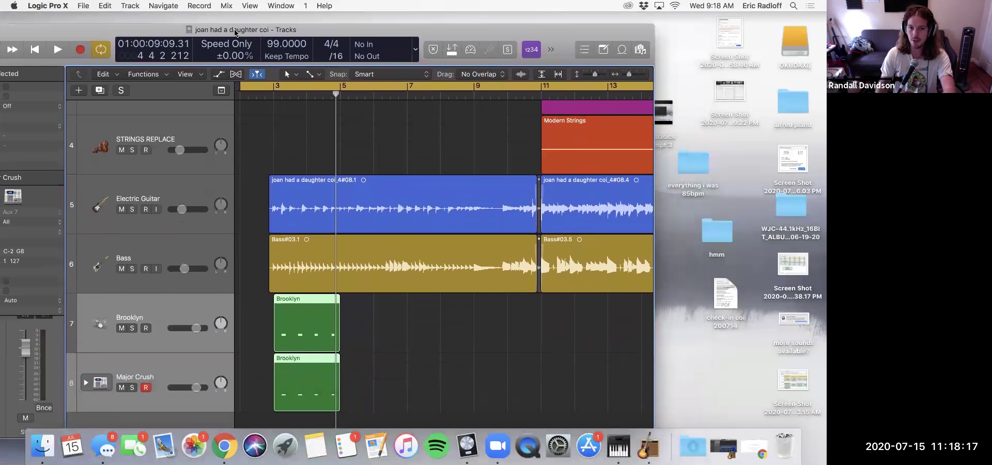
{"action": "double_click", "coordinate": [321, 313]}
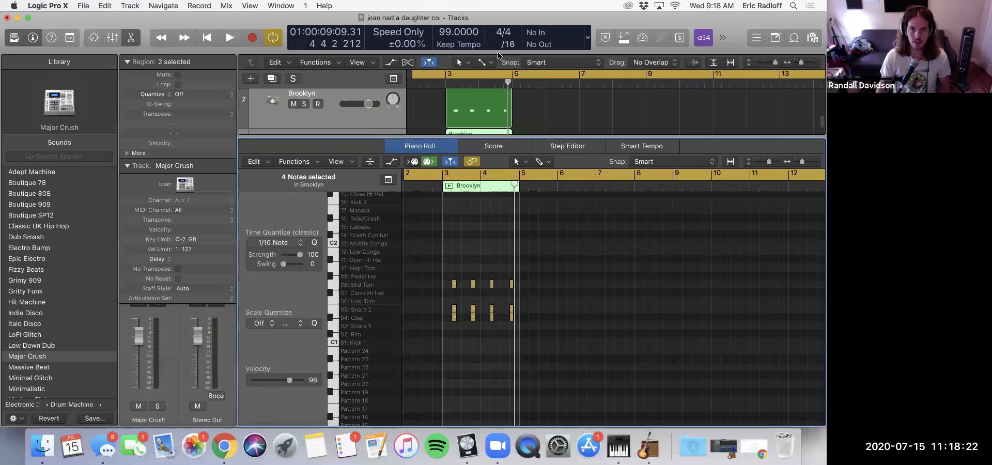
- Drag the last hit's Mid Tom, Snare 2 and Clap notes together until they start on beat 4 of bar 4
{"action": "left_click_drag", "start_coordinate": [167, 23], "coordinate": [113, 23]}
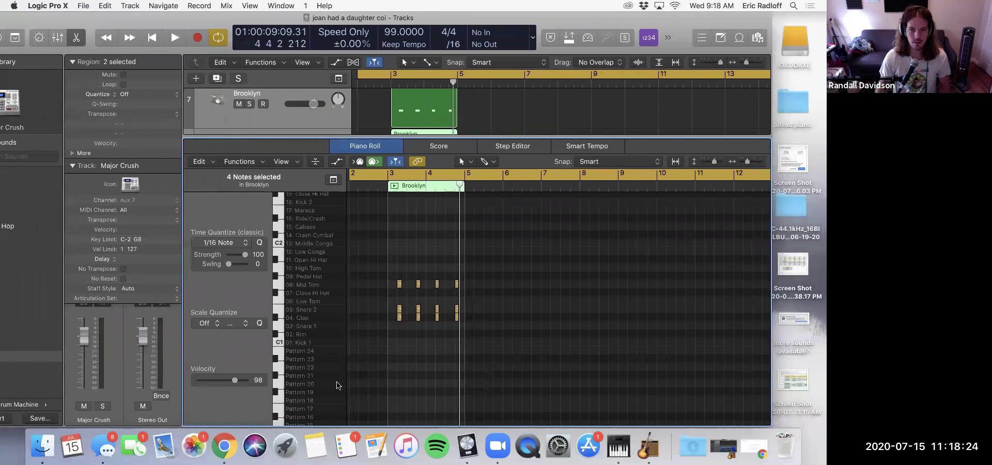
{"action": "left_click", "coordinate": [433, 395], "text": "ctrl+alt"}
{"action": "left_click", "coordinate": [433, 396], "text": "ctrl+alt"}
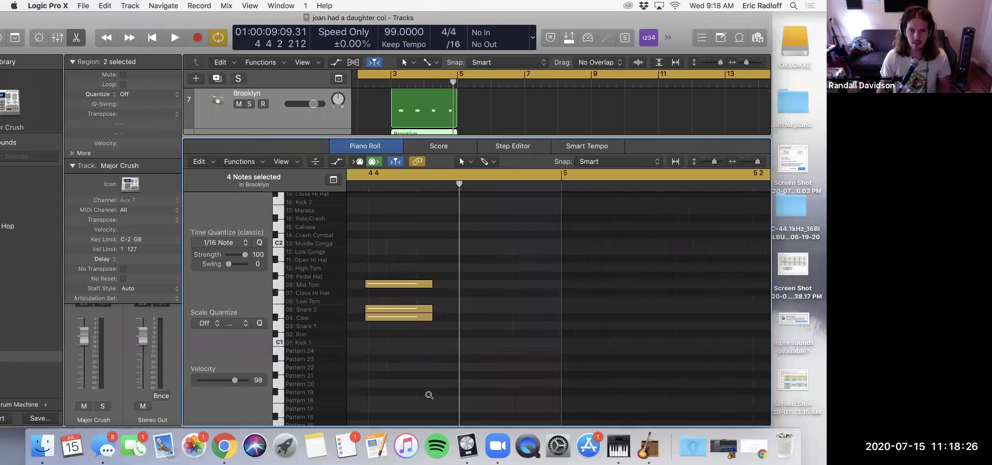
{"action": "scroll", "coordinate": [508, 348], "scroll_direction": "left", "scroll_amount": 5}
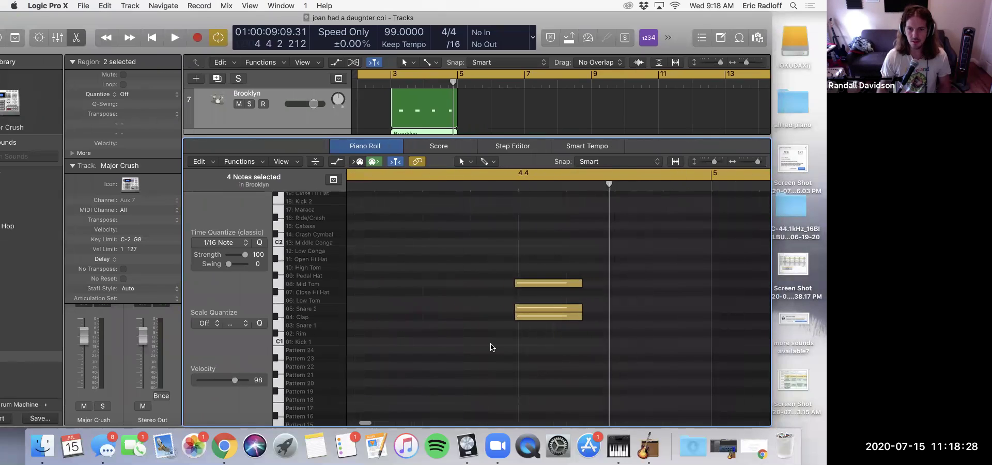
{"action": "scroll", "coordinate": [491, 345], "scroll_direction": "right", "scroll_amount": 3}
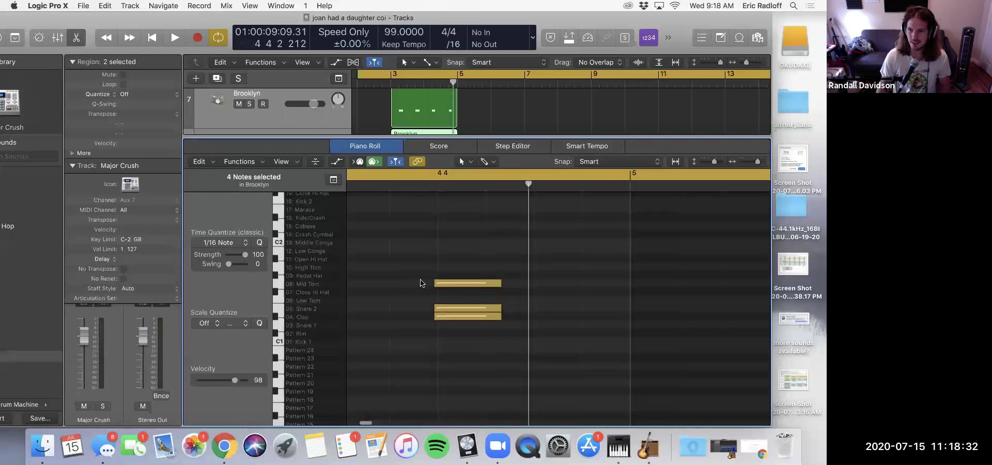
{"action": "left_click_drag", "start_coordinate": [442, 282], "coordinate": [452, 283]}
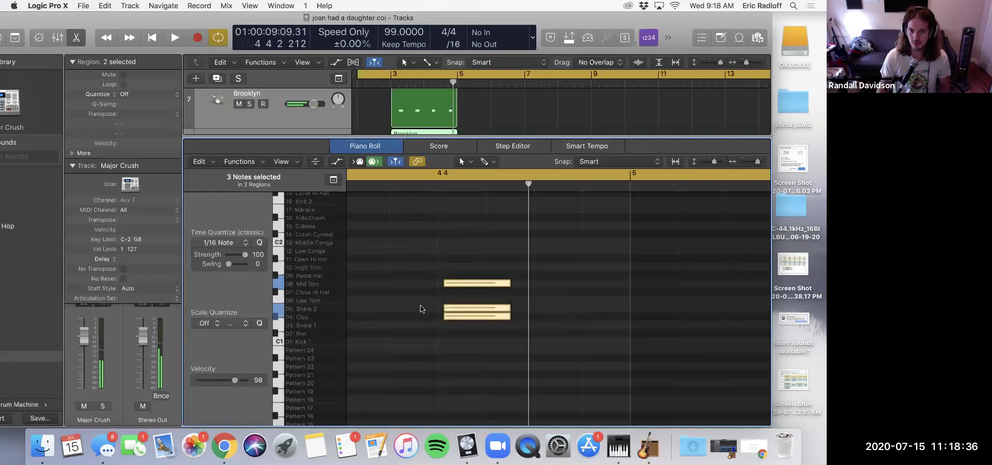
{"action": "left_click_drag", "start_coordinate": [463, 319], "coordinate": [451, 319]}
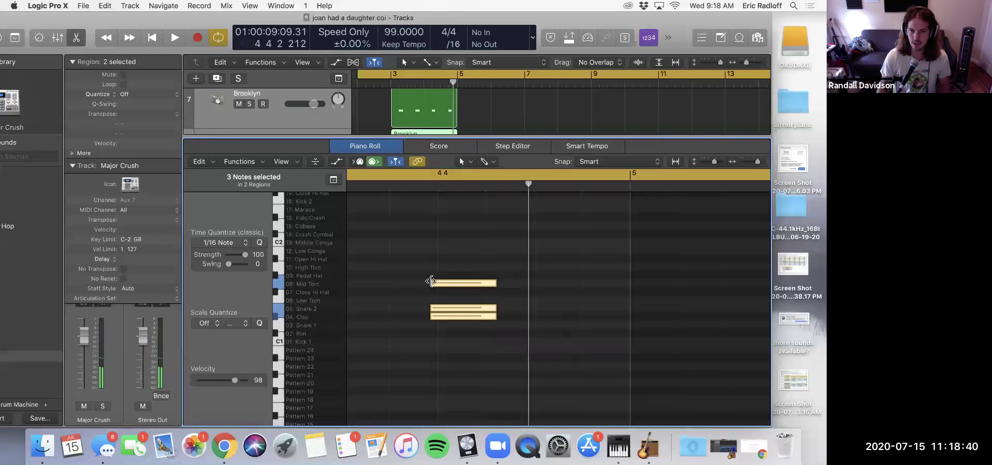
{"action": "left_click_drag", "start_coordinate": [443, 286], "coordinate": [448, 285]}
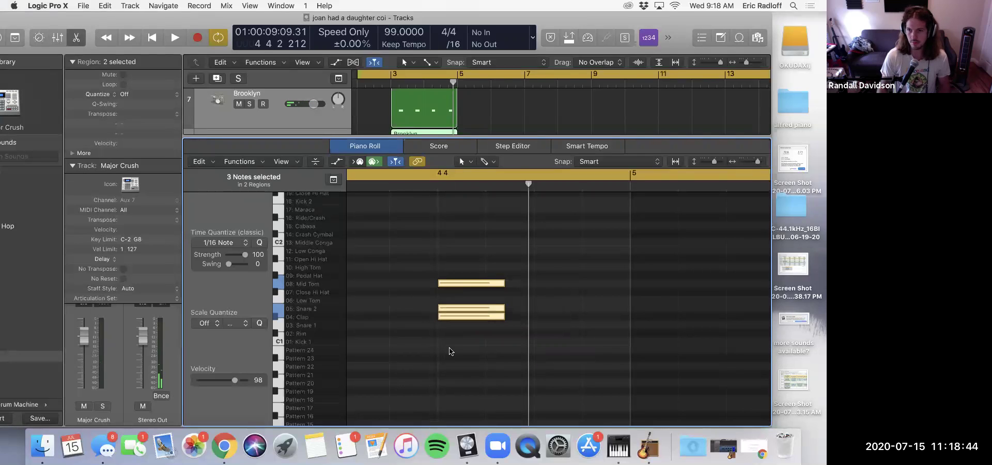
- Shrink the Piano Roll to reveal both drum regions in the Tracks area, and hide the Library
{"action": "left_click", "coordinate": [434, 321], "text": "ctrl+alt"}
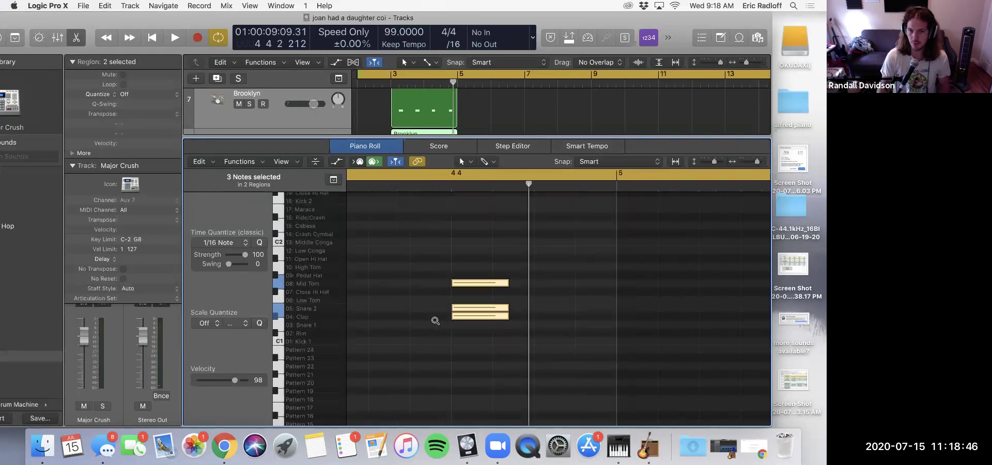
{"action": "left_click", "coordinate": [475, 320], "text": "ctrl+alt"}
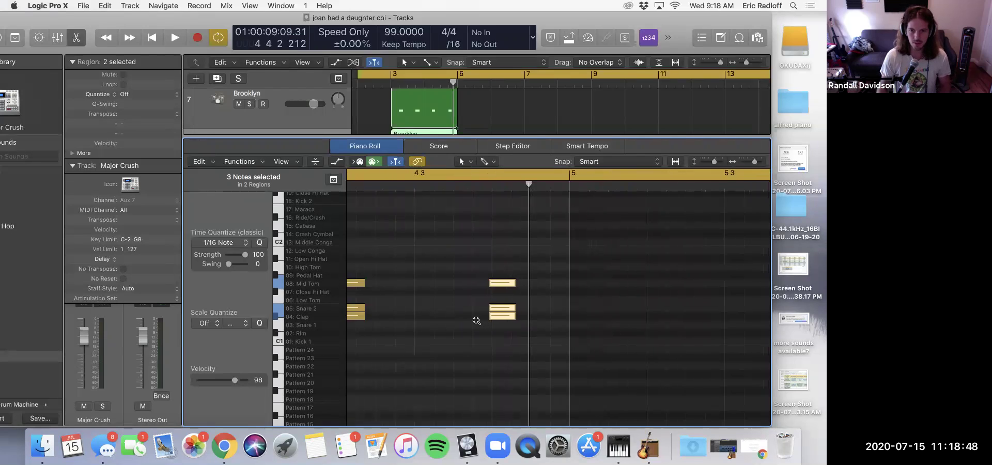
{"action": "left_click", "coordinate": [477, 321], "text": "ctrl+alt"}
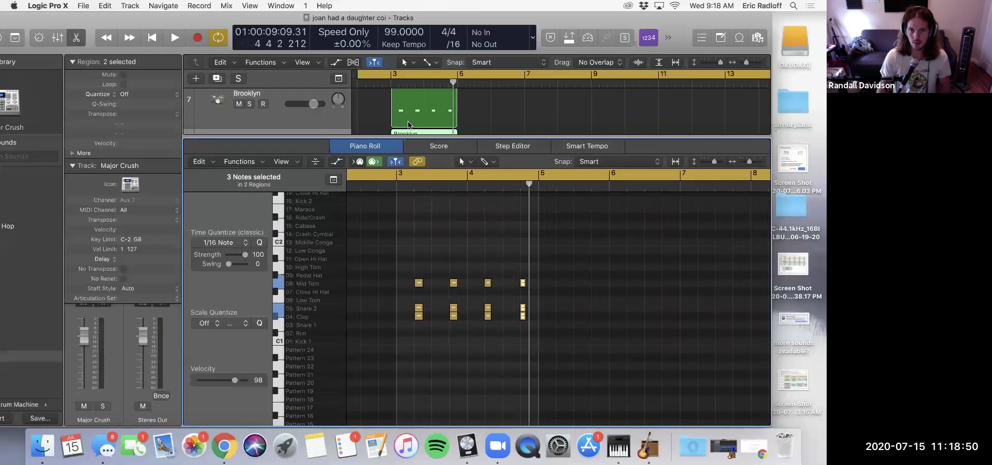
{"action": "left_click_drag", "start_coordinate": [469, 136], "coordinate": [469, 343]}
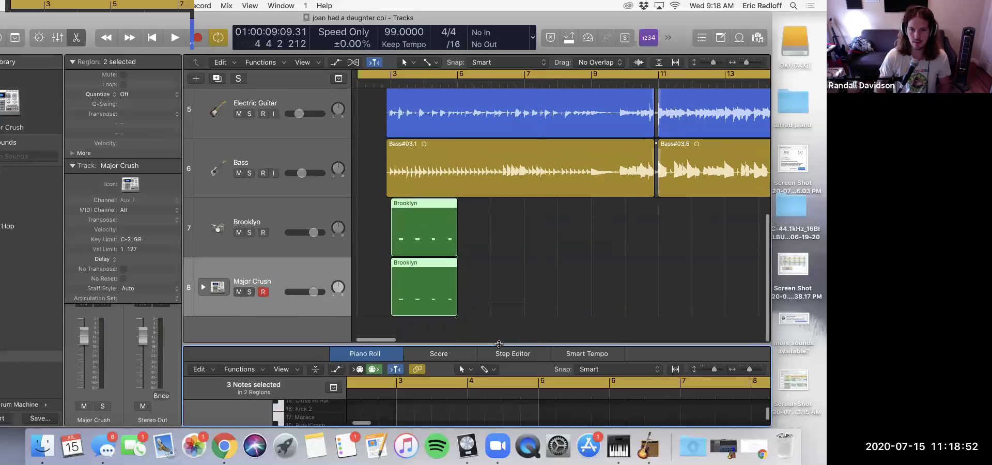
{"action": "left_click", "coordinate": [486, 291]}
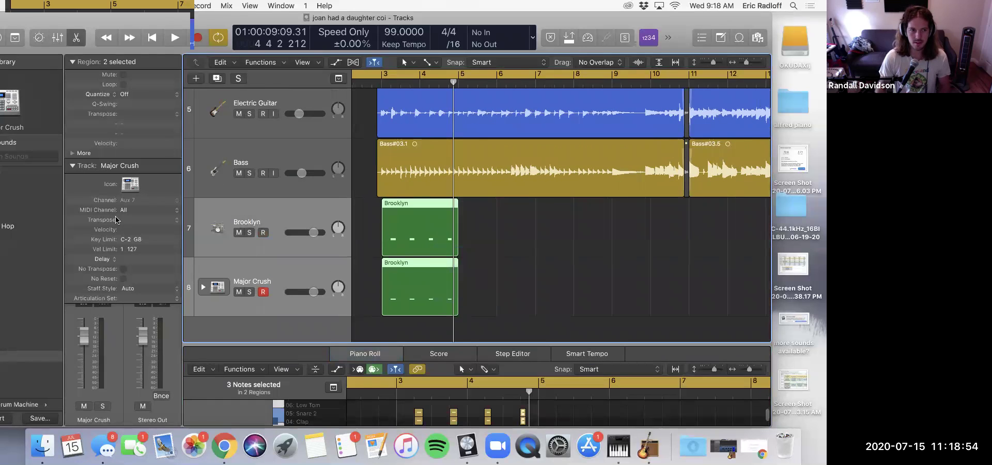
{"action": "key", "text": "y"}
{"action": "left_click_drag", "start_coordinate": [397, 293], "coordinate": [305, 226]}
{"action": "left_click_drag", "start_coordinate": [156, 19], "coordinate": [210, 18]}
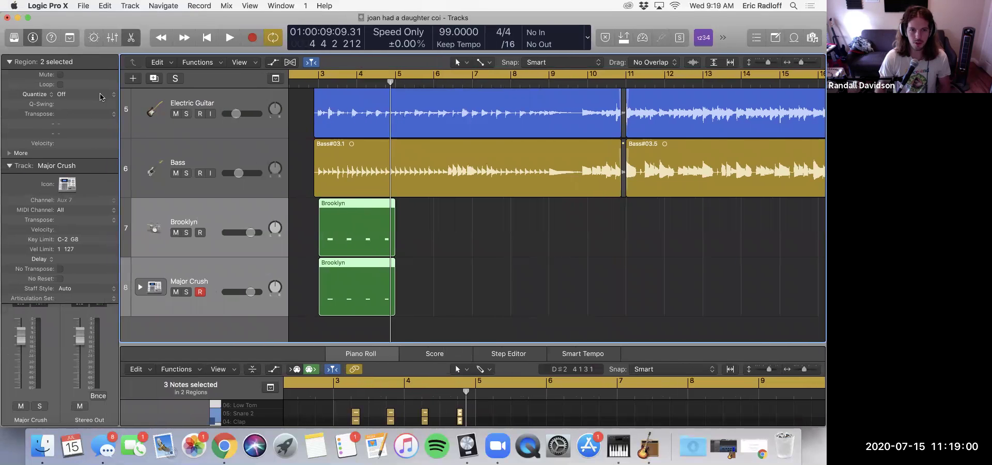
- Try to quantize both drum regions to 1/4 Note and inspect the last hit's notes in the Piano Roll
{"action": "right_click", "coordinate": [362, 221]}
{"action": "mouse_move", "coordinate": [404, 309]}
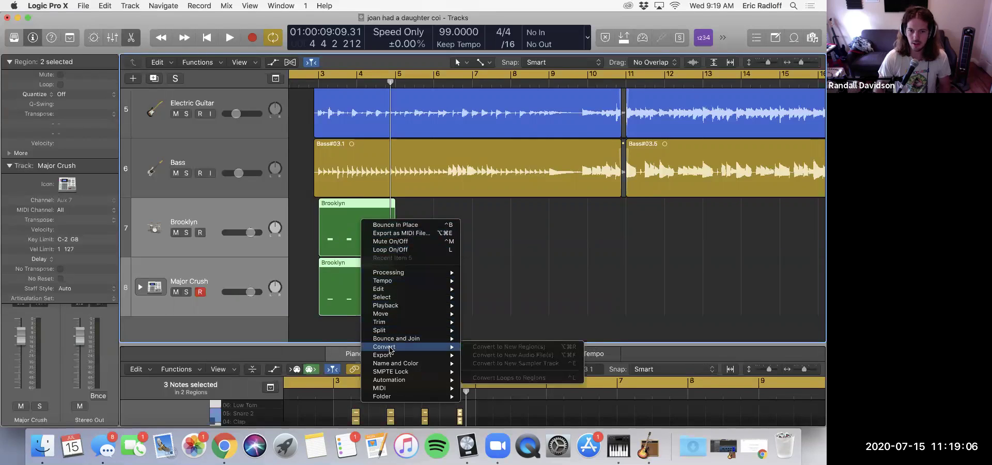
{"action": "mouse_move", "coordinate": [387, 388]}
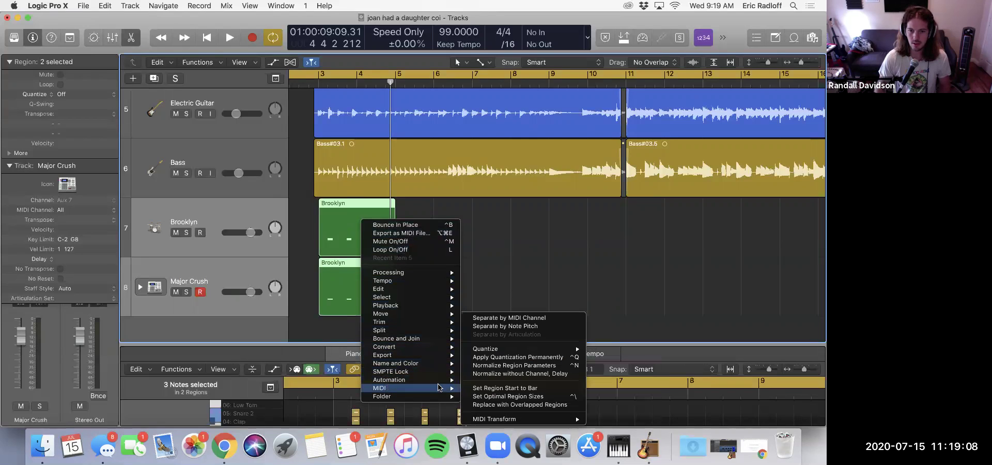
{"action": "mouse_move", "coordinate": [491, 351]}
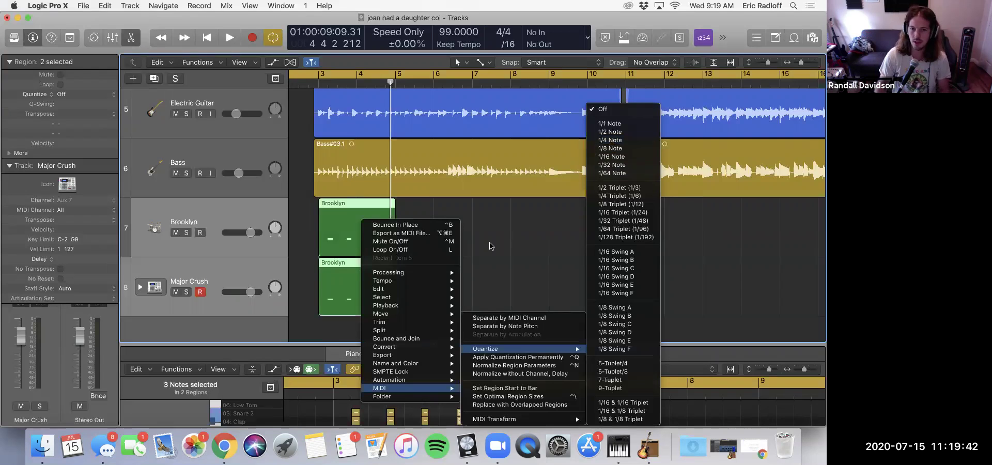
{"action": "left_click", "coordinate": [610, 140]}
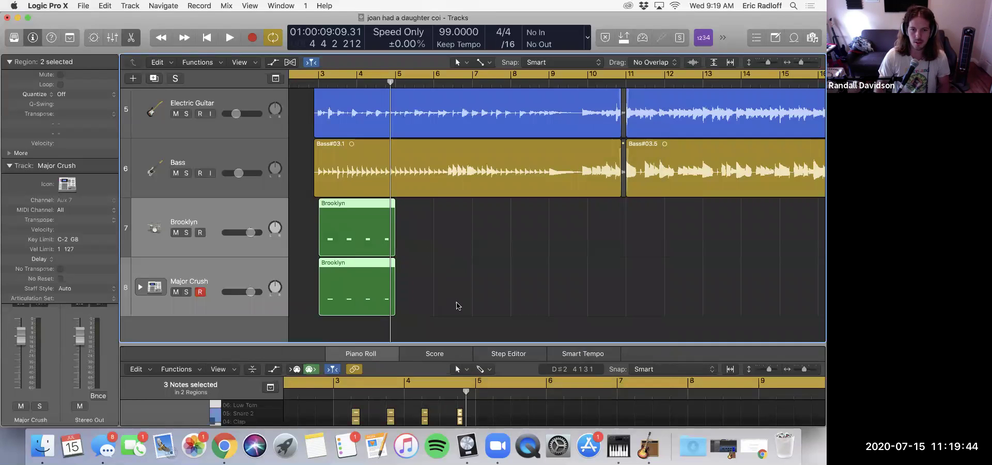
{"action": "left_click_drag", "start_coordinate": [459, 347], "coordinate": [460, 177]}
{"action": "left_click", "coordinate": [475, 277], "text": "ctrl+alt"}
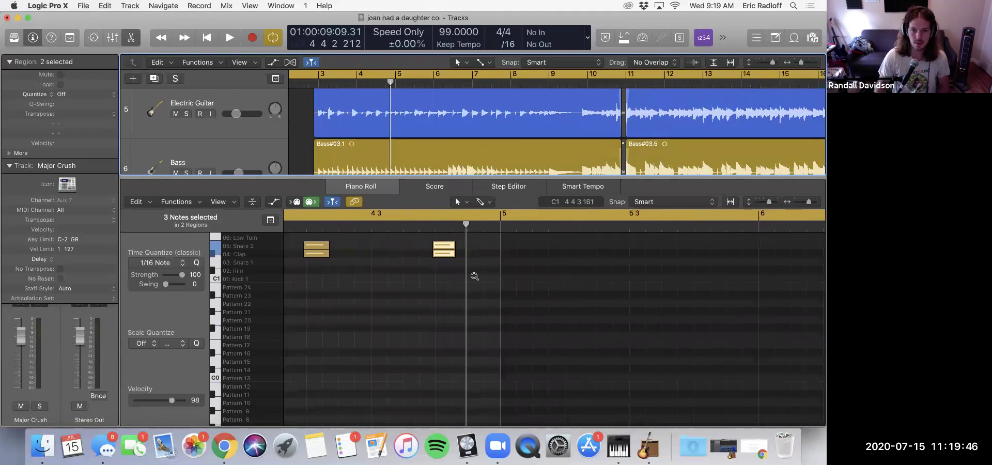
{"action": "left_click", "coordinate": [462, 303], "text": "ctrl+alt"}
{"action": "left_click", "coordinate": [460, 305], "text": "ctrl+alt"}
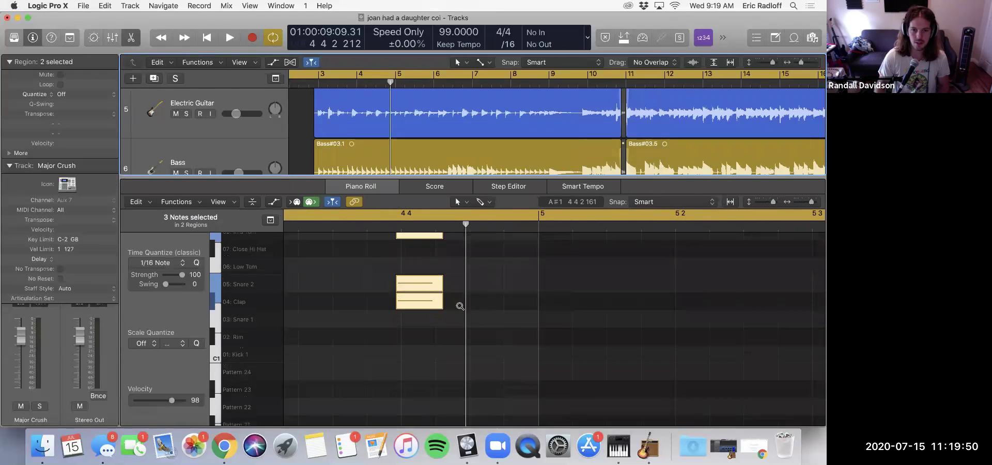
{"action": "left_click", "coordinate": [464, 304], "text": "ctrl+alt"}
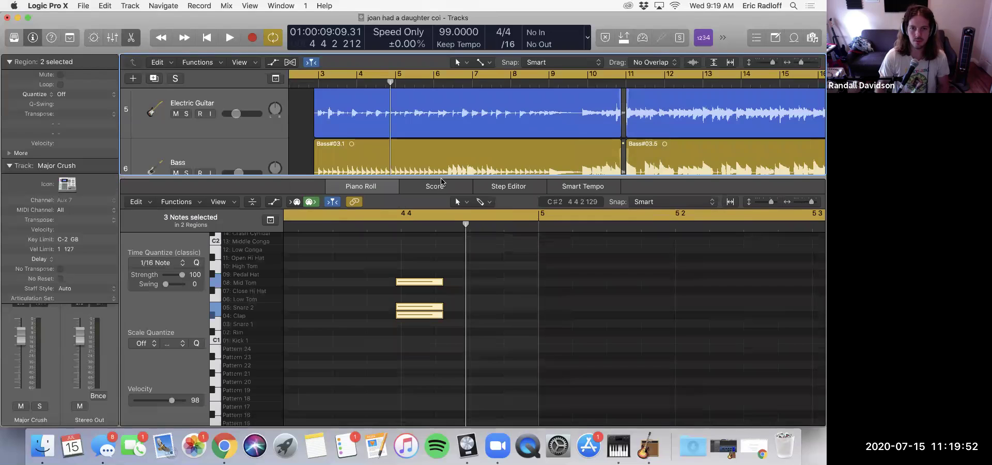
- Quantize the selected regions on the Brooklyn and Major Crush tracks to 1/4 Note
{"action": "left_click_drag", "start_coordinate": [442, 182], "coordinate": [440, 271]}
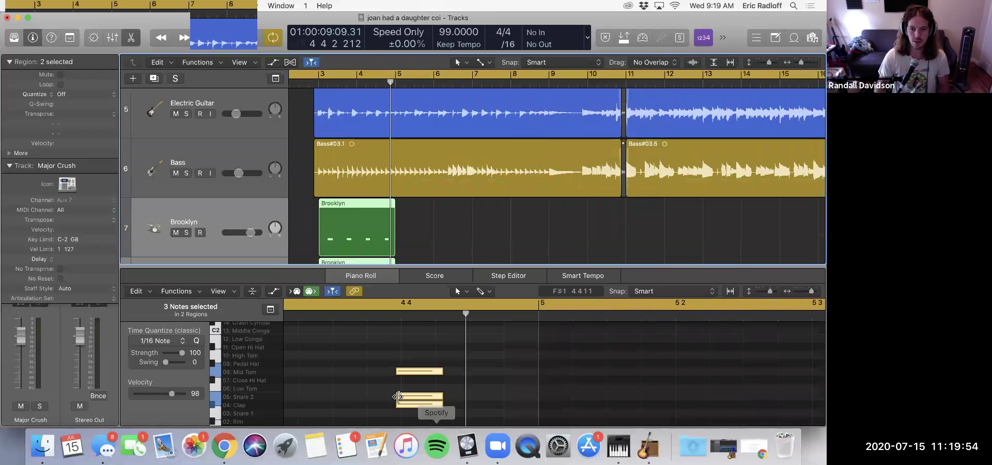
{"action": "right_click", "coordinate": [373, 226]}
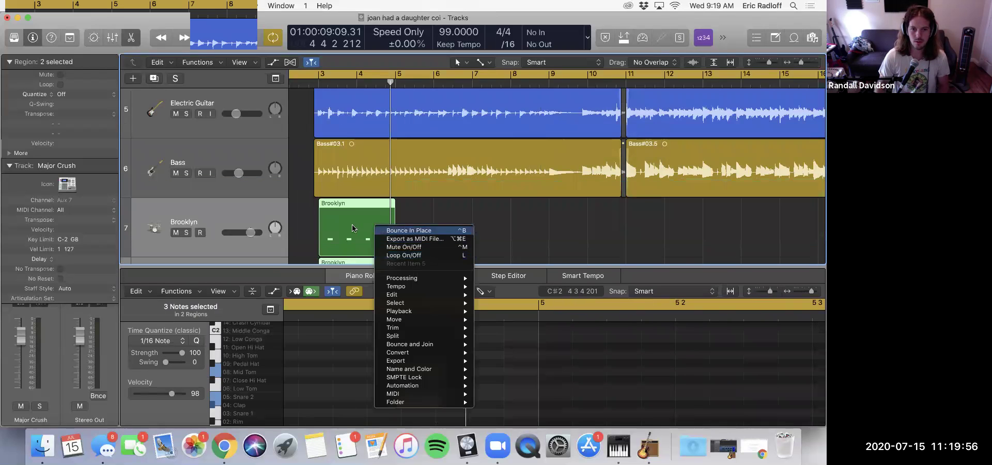
{"action": "left_click", "coordinate": [350, 350]}
{"action": "scroll", "coordinate": [350, 350], "scroll_direction": "left", "scroll_amount": 2}
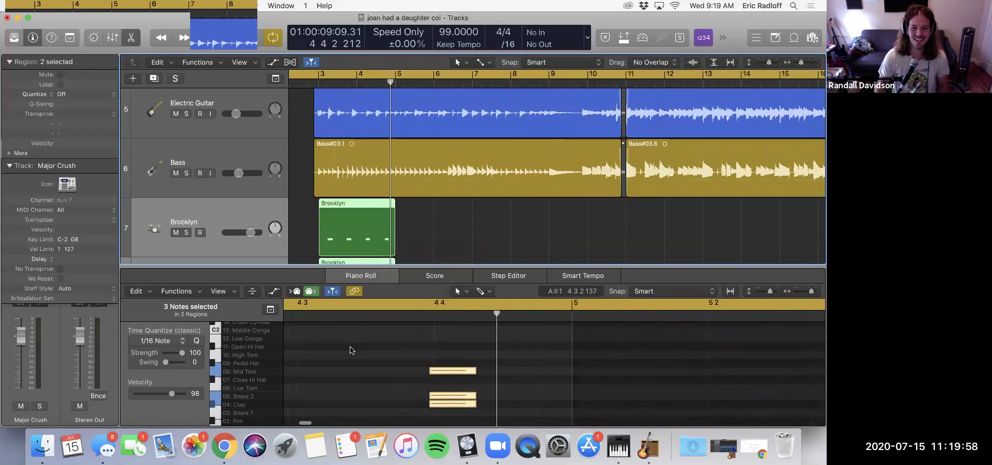
{"action": "scroll", "coordinate": [351, 351], "scroll_direction": "right", "scroll_amount": 5}
{"action": "right_click", "coordinate": [363, 232]}
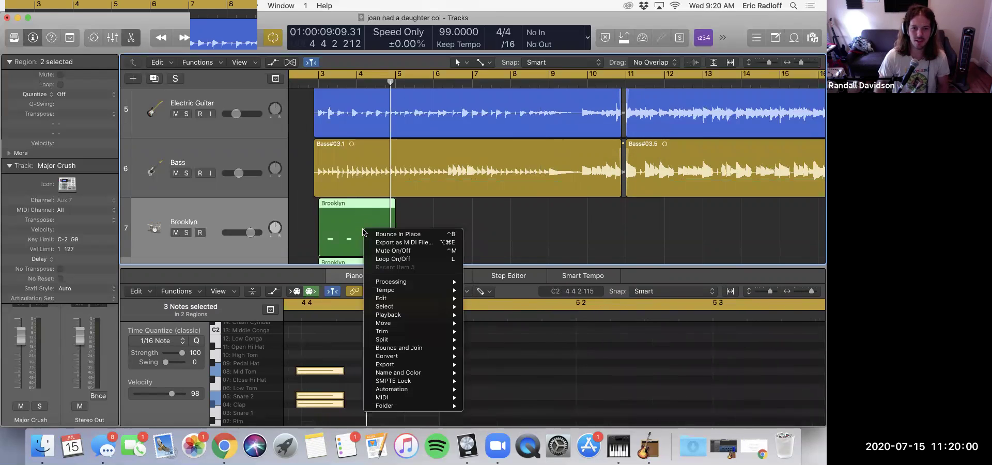
{"action": "mouse_move", "coordinate": [411, 400]}
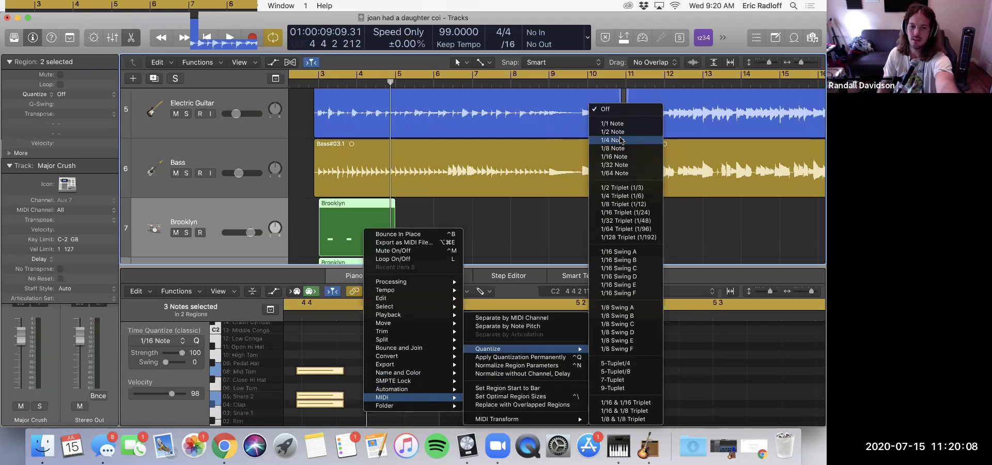
{"action": "left_click", "coordinate": [622, 140]}
- Examine the quantized notes' alignment with the beats in bars 3 and 4, and close the Piano Roll
{"action": "scroll", "coordinate": [370, 366], "scroll_direction": "down", "scroll_amount": 3}
{"action": "scroll", "coordinate": [371, 366], "scroll_direction": "down", "scroll_amount": 5}
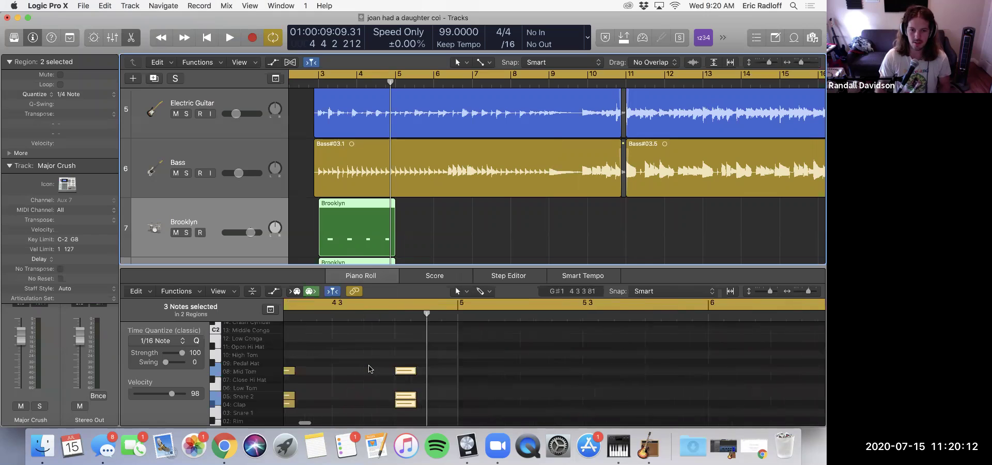
{"action": "scroll", "coordinate": [323, 393], "scroll_direction": "left", "scroll_amount": 5}
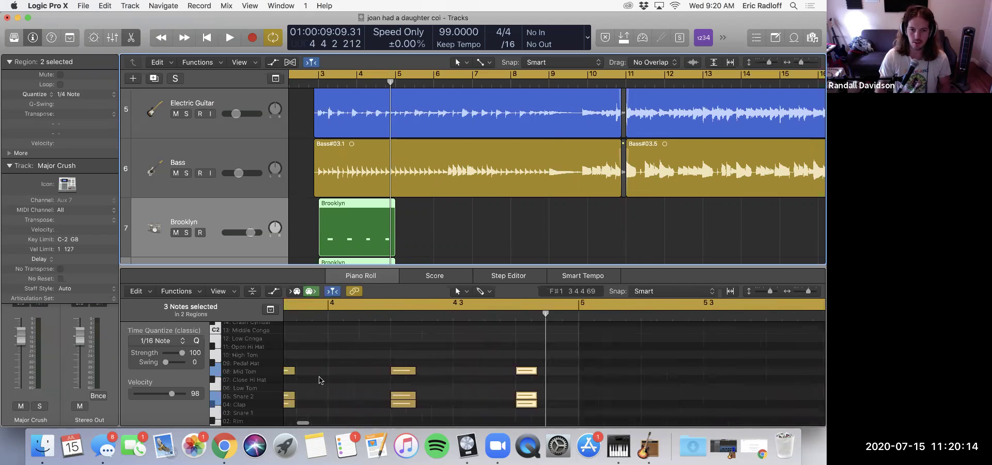
{"action": "scroll", "coordinate": [398, 374], "scroll_direction": "up", "scroll_amount": 3}
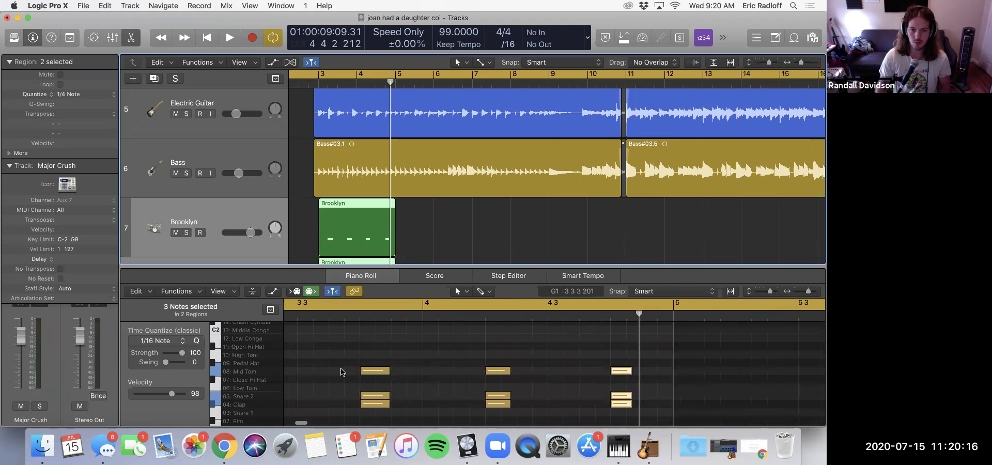
{"action": "scroll", "coordinate": [398, 375], "scroll_direction": "up", "scroll_amount": 8}
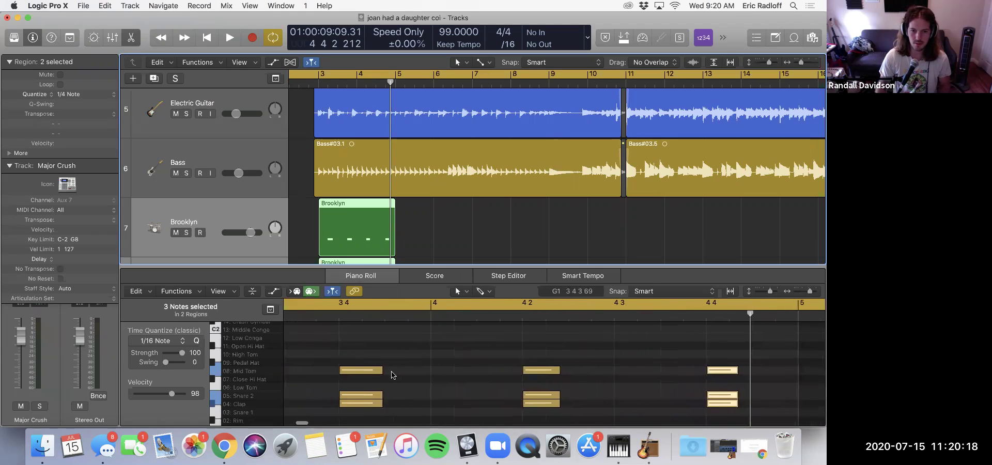
{"action": "scroll", "coordinate": [392, 376], "scroll_direction": "left", "scroll_amount": 12}
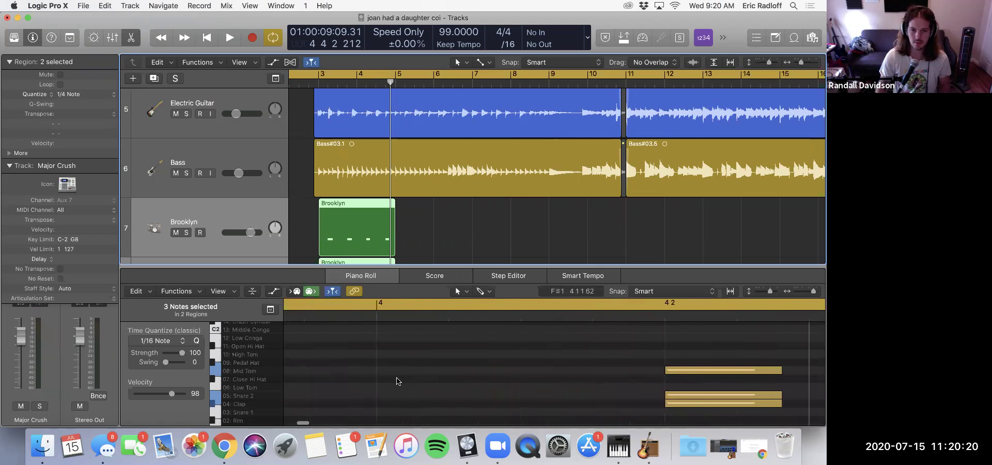
{"action": "scroll", "coordinate": [393, 380], "scroll_direction": "down", "scroll_amount": 10}
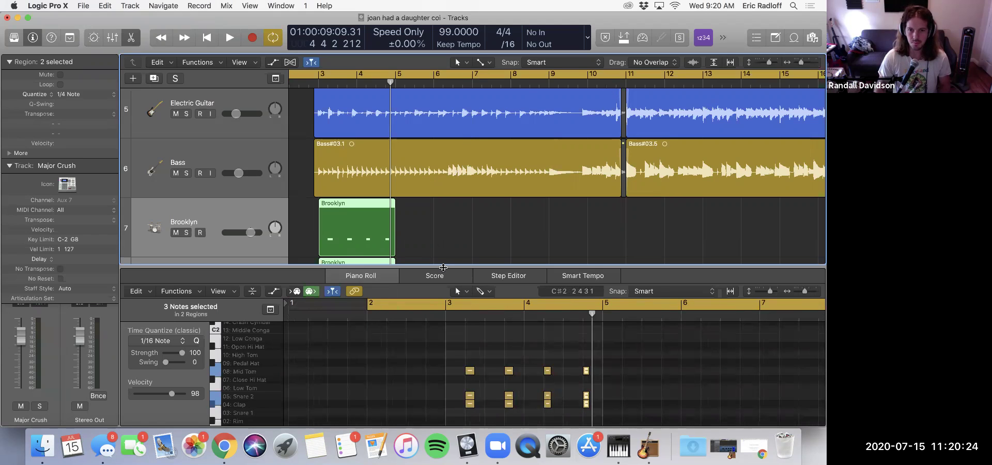
{"action": "left_click_drag", "start_coordinate": [444, 271], "coordinate": [444, 355]}
{"action": "key", "text": "e"}
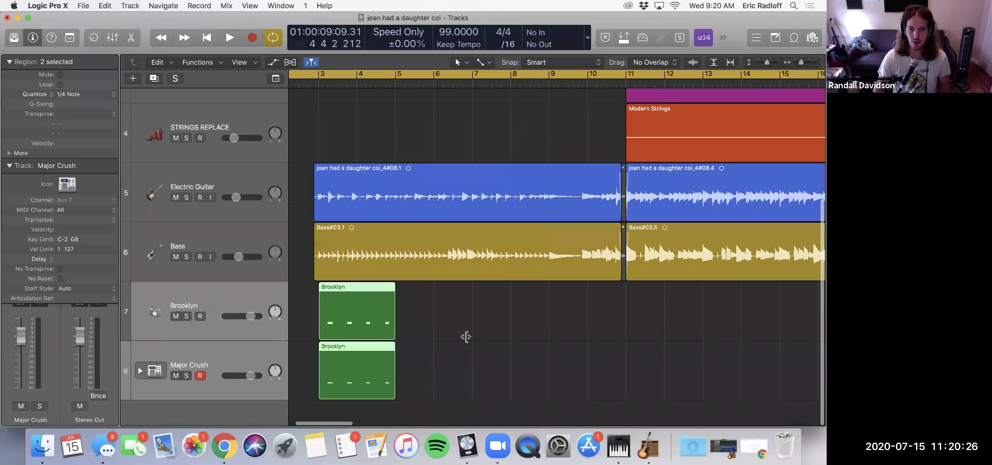
- Copy the two-bar Brooklyn and Major Crush regions to bars 5, 7 and 9, filling both tracks up to bar 11
{"action": "scroll", "coordinate": [473, 325], "scroll_direction": "right", "scroll_amount": 2}
{"action": "scroll", "coordinate": [466, 330], "scroll_direction": "left", "scroll_amount": 1}
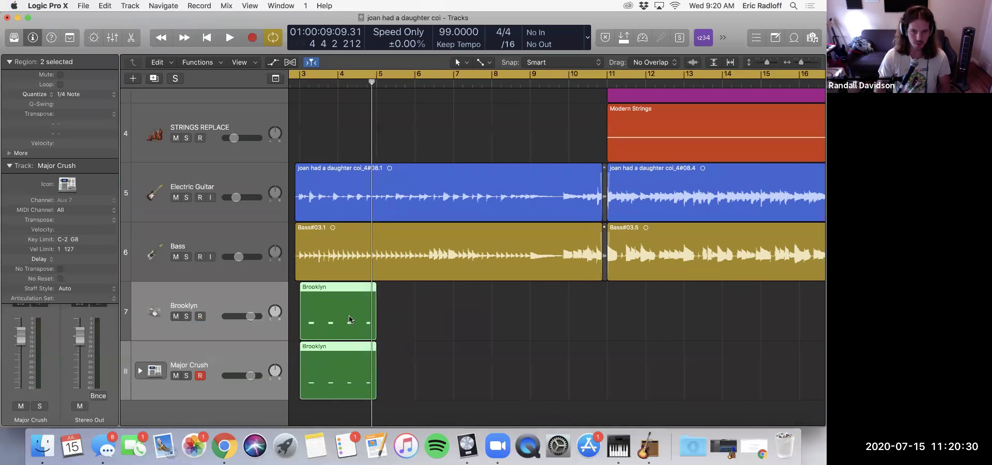
{"action": "left_click", "coordinate": [376, 83]}
{"action": "key", "text": "super+v"}
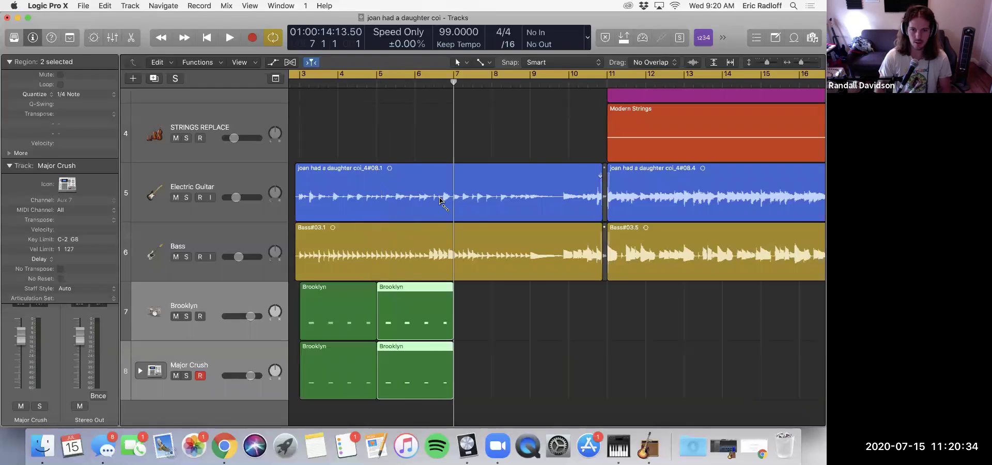
{"action": "key", "text": "super+v"}
{"action": "scroll", "coordinate": [444, 212], "scroll_direction": "right", "scroll_amount": 5}
{"action": "key", "text": "super+v"}
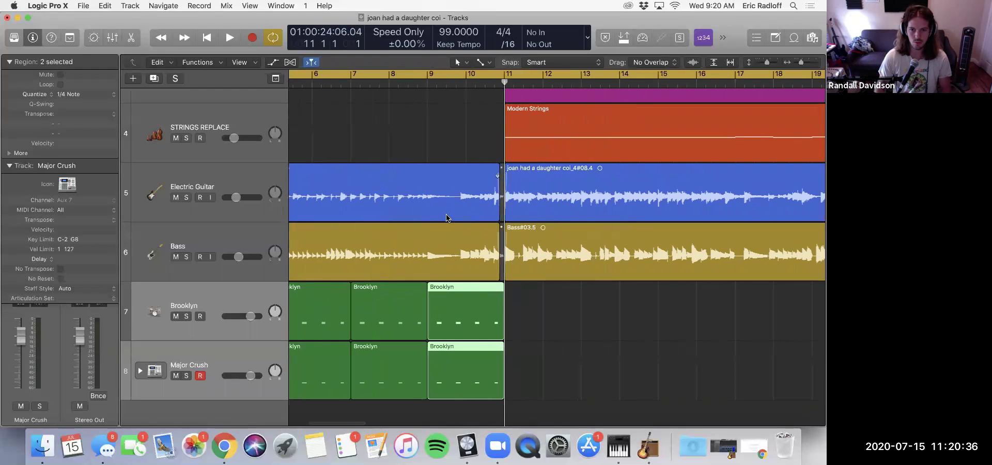
- Paste the two-bar Brooklyn and Major Crush regions repeatedly from bar 11, filling both drum tracks up to bar 23
{"action": "scroll", "coordinate": [447, 218], "scroll_direction": "right", "scroll_amount": 5}
{"action": "key", "text": "super+v"}
{"action": "key", "text": "super+v"}
{"action": "key", "text": "super+v"}
{"action": "scroll", "coordinate": [443, 218], "scroll_direction": "right", "scroll_amount": 5}
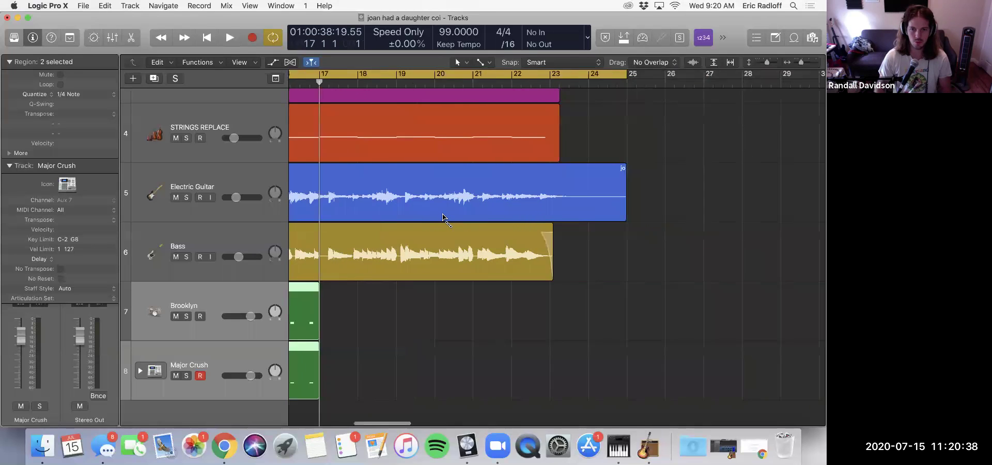
{"action": "key", "text": "super+v"}
{"action": "key", "text": "super+v"}
{"action": "key", "text": "super+v"}
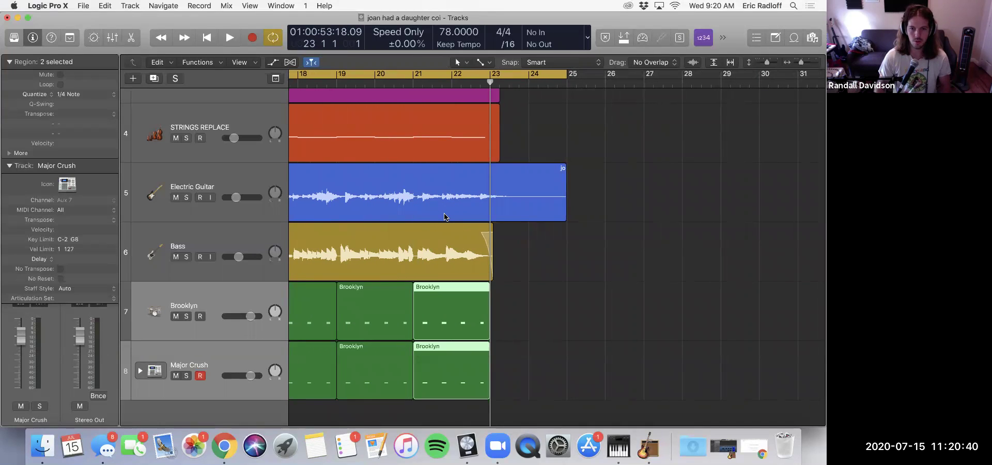
- Play the whole arrangement from the start and slightly lower the volume of the Brooklyn and Major Crush tracks
{"action": "key", "text": "super+Left"}
{"action": "key", "text": "super+Left"}
{"action": "key", "text": "super+Left"}
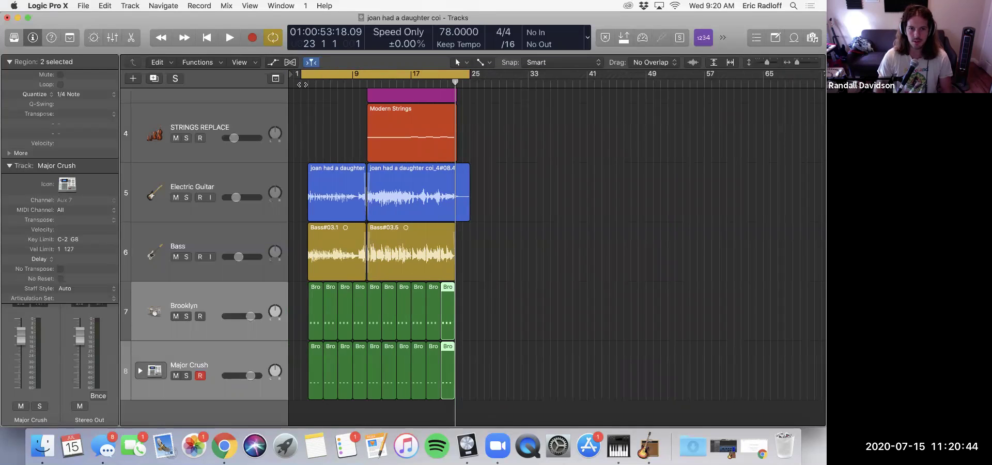
{"action": "key", "text": "Return"}
{"action": "key", "text": "space"}
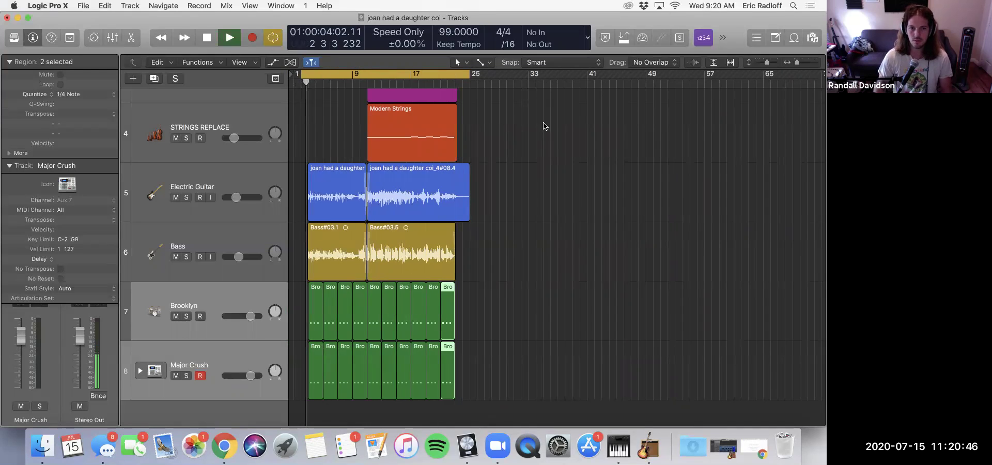
{"action": "left_click_drag", "start_coordinate": [251, 376], "coordinate": [247, 376]}
{"action": "key", "text": "space"}
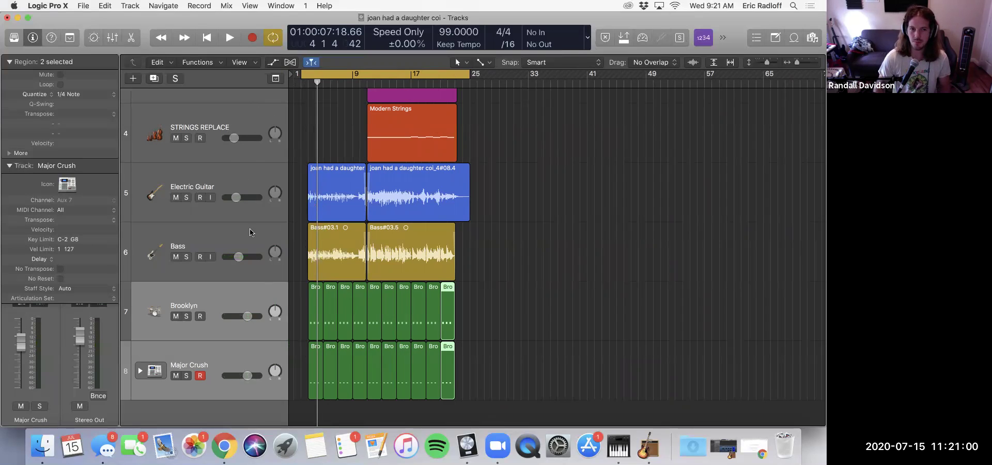
- Play the song and listen to the two MIDI Strings tracks soloed together, followed by vox1 soloed alone
{"action": "left_click", "coordinate": [238, 179]}
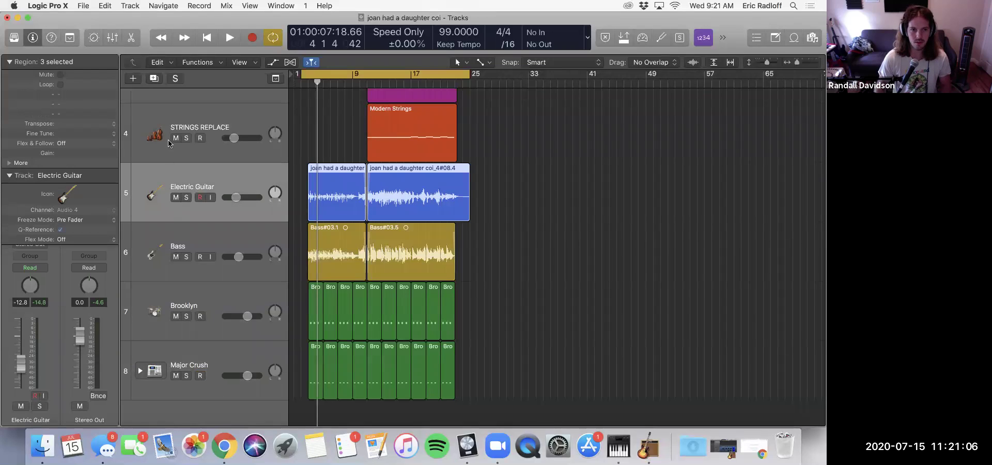
{"action": "left_click", "coordinate": [204, 119]}
{"action": "scroll", "coordinate": [203, 118], "scroll_direction": "up", "scroll_amount": 5}
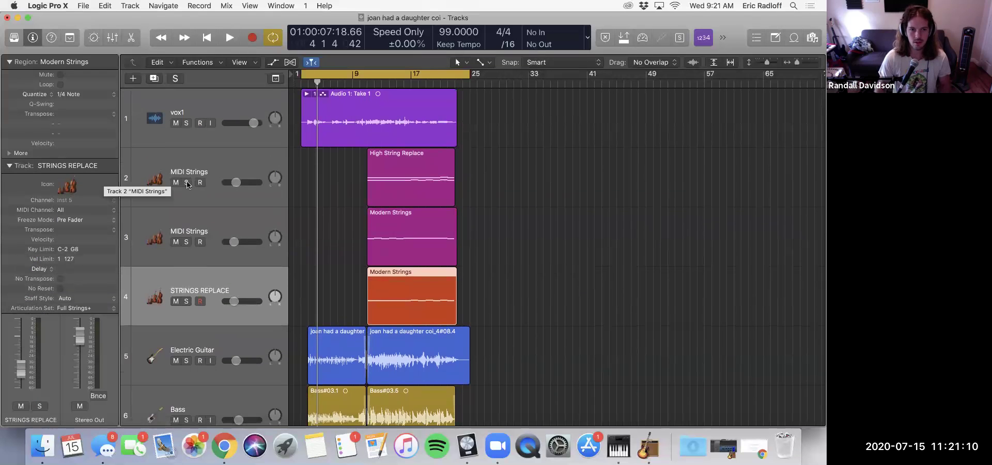
{"action": "left_click_drag", "start_coordinate": [186, 183], "coordinate": [188, 243]}
{"action": "key", "text": "space"}
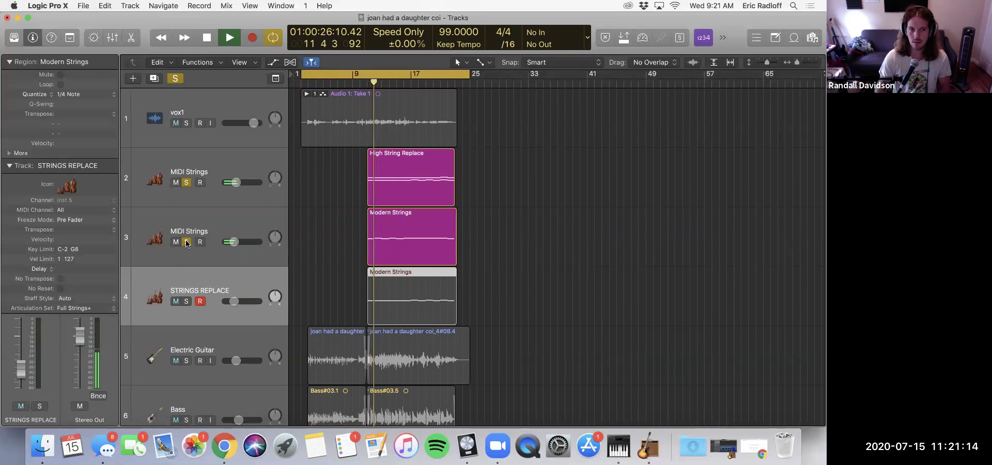
{"action": "left_click_drag", "start_coordinate": [186, 242], "coordinate": [187, 182]}
{"action": "left_click", "coordinate": [187, 124]}
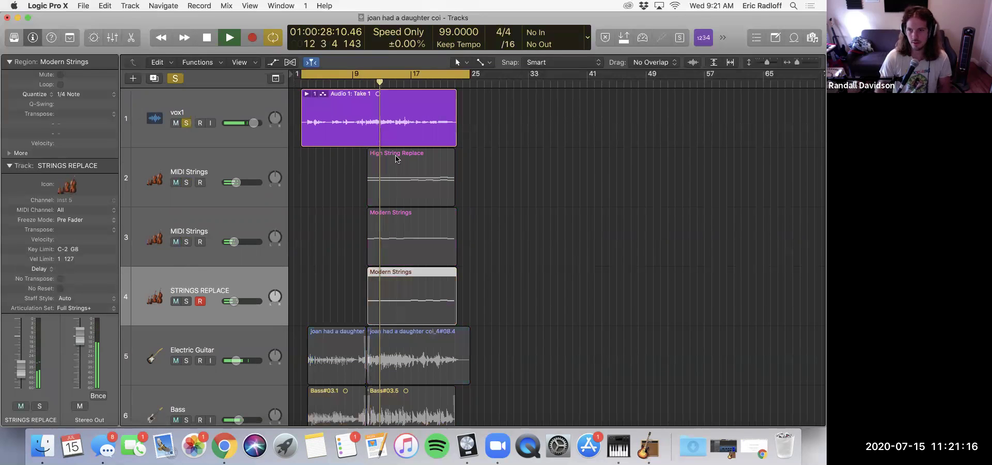
{"action": "left_click", "coordinate": [187, 123]}
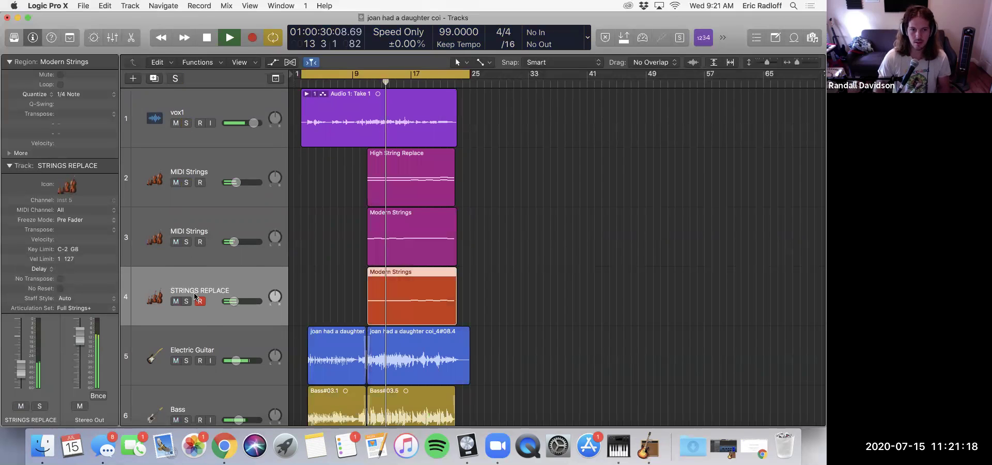
- Solo the Electric Guitar, Bass and Brooklyn tracks one at a time during playback, clear each solo and stop
{"action": "left_click", "coordinate": [186, 361]}
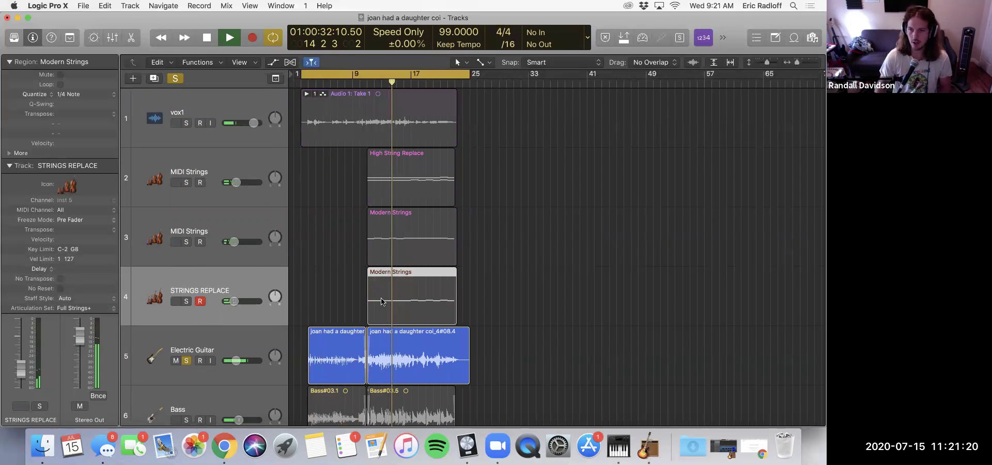
{"action": "scroll", "coordinate": [187, 235], "scroll_direction": "down", "scroll_amount": 5}
{"action": "left_click", "coordinate": [186, 230]}
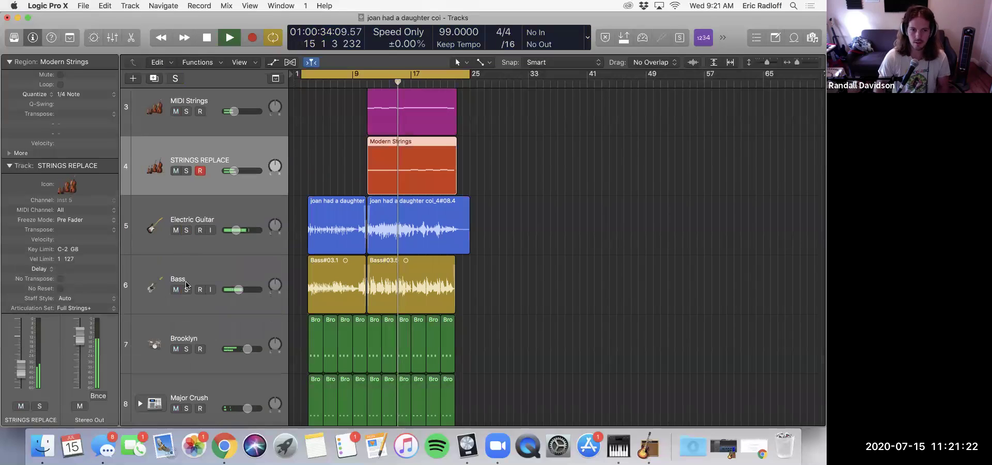
{"action": "left_click", "coordinate": [186, 289]}
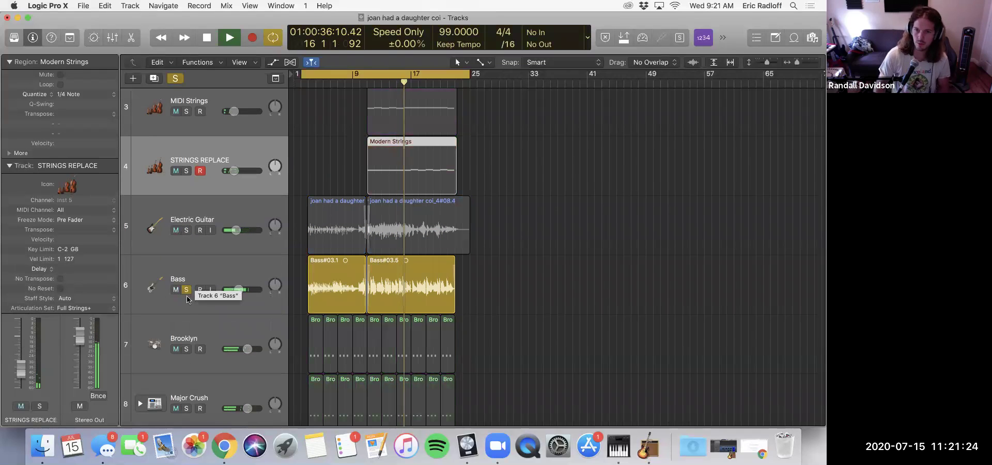
{"action": "left_click", "coordinate": [186, 290]}
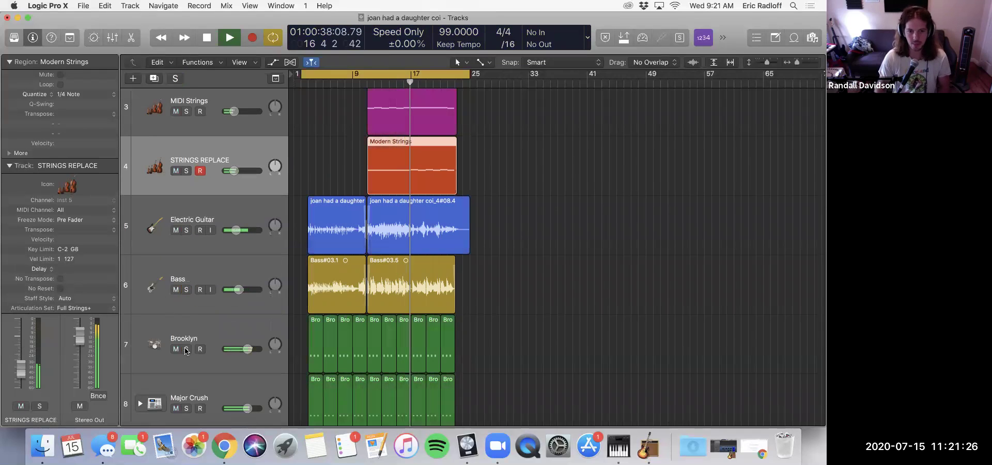
{"action": "left_click", "coordinate": [187, 349]}
{"action": "left_click", "coordinate": [186, 349]}
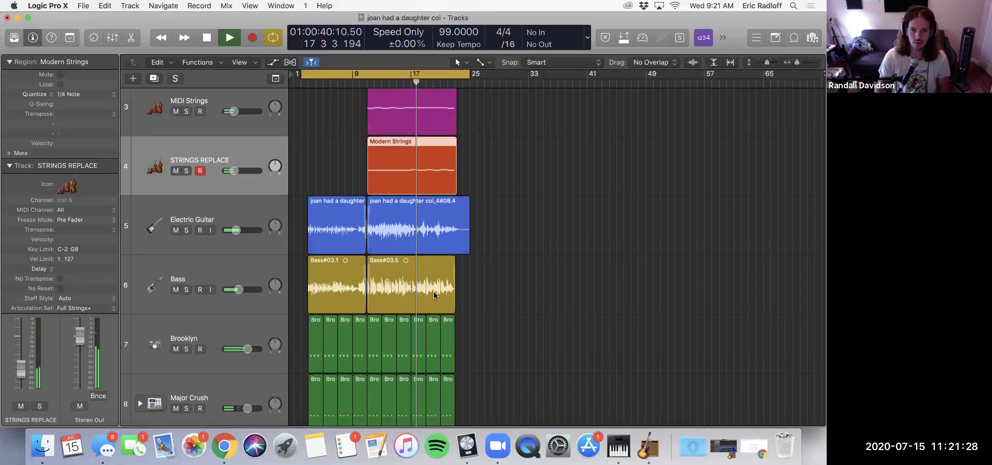
{"action": "key", "text": "space"}
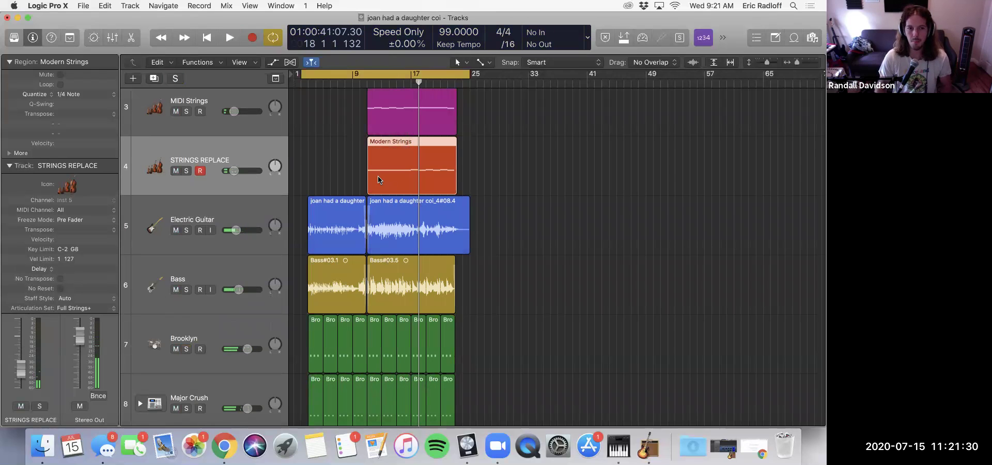
- Play from bar 9 with the vox1, MIDI Strings and STRINGS REPLACE tracks muted in turn, clear the mutes and stop
{"action": "scroll", "coordinate": [255, 237], "scroll_direction": "up", "scroll_amount": 5}
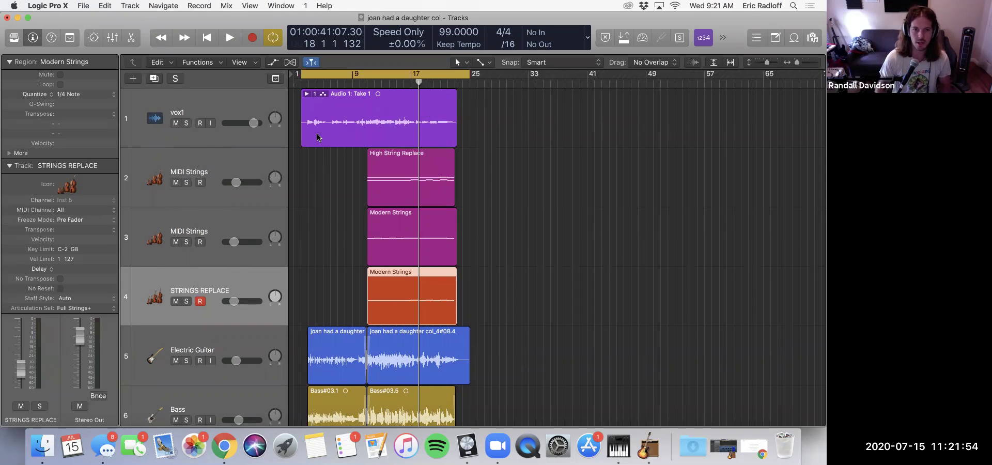
{"action": "left_click", "coordinate": [350, 81]}
{"action": "key", "text": "space"}
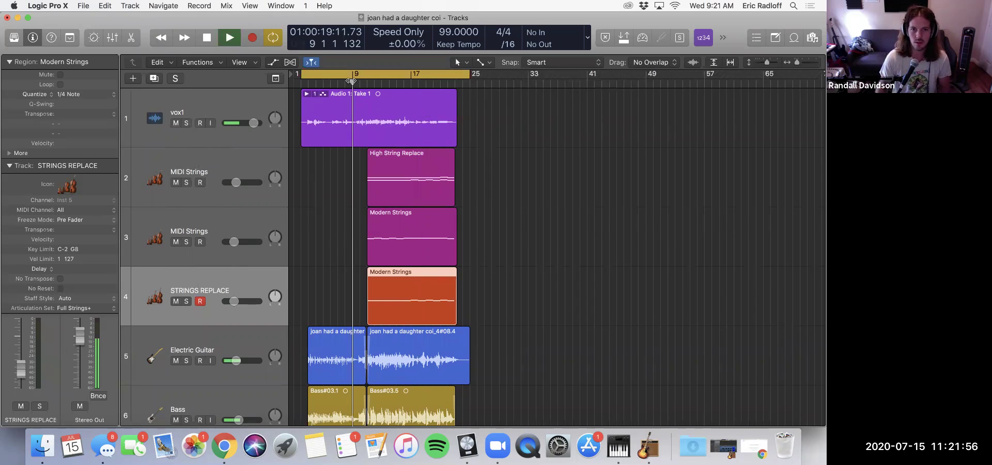
{"action": "left_click", "coordinate": [176, 123]}
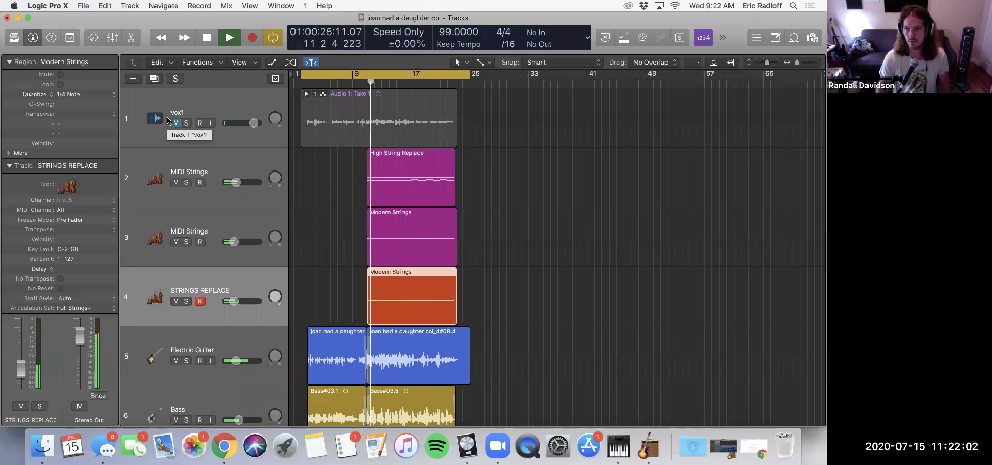
{"action": "left_click", "coordinate": [176, 183]}
{"action": "left_click", "coordinate": [176, 301]}
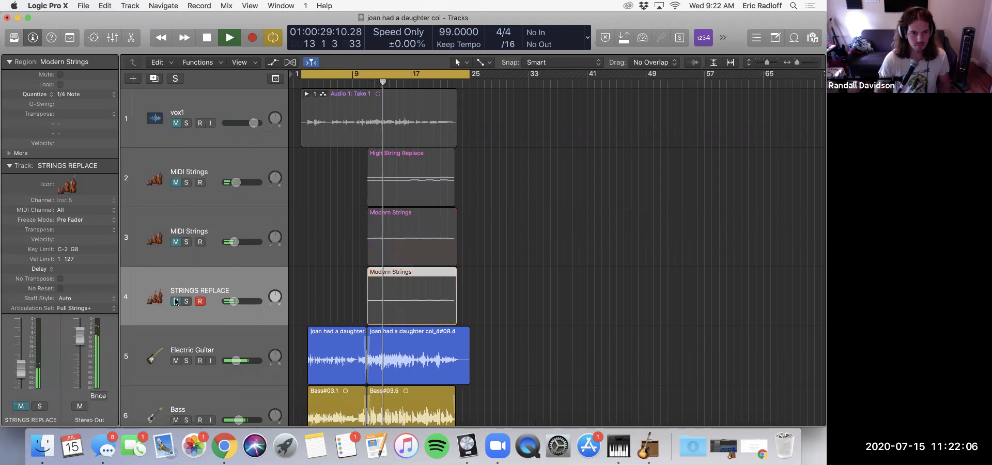
{"action": "left_click", "coordinate": [175, 301], "text": "alt"}
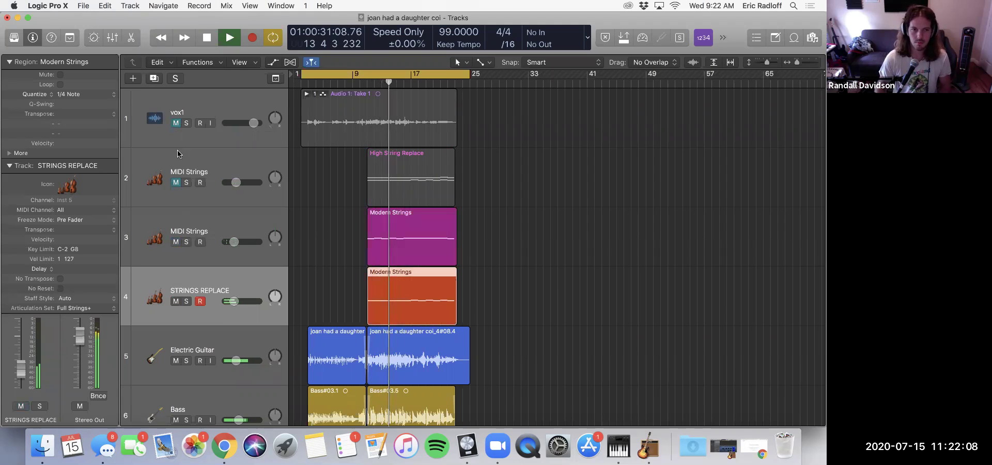
{"action": "key", "text": "space"}
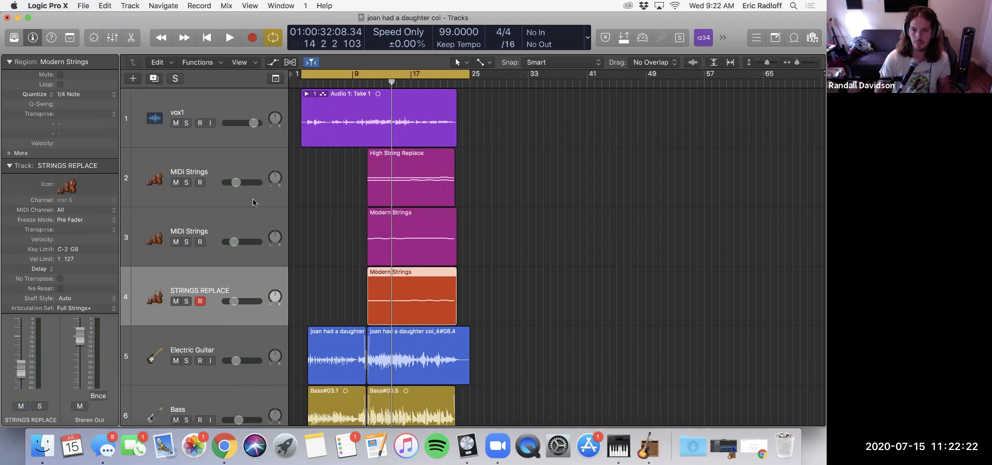
- Play from bar 9, solo Bass and add Electric Guitar to hear them together, clear the solos and stop
{"action": "left_click", "coordinate": [353, 84]}
{"action": "key", "text": "space"}
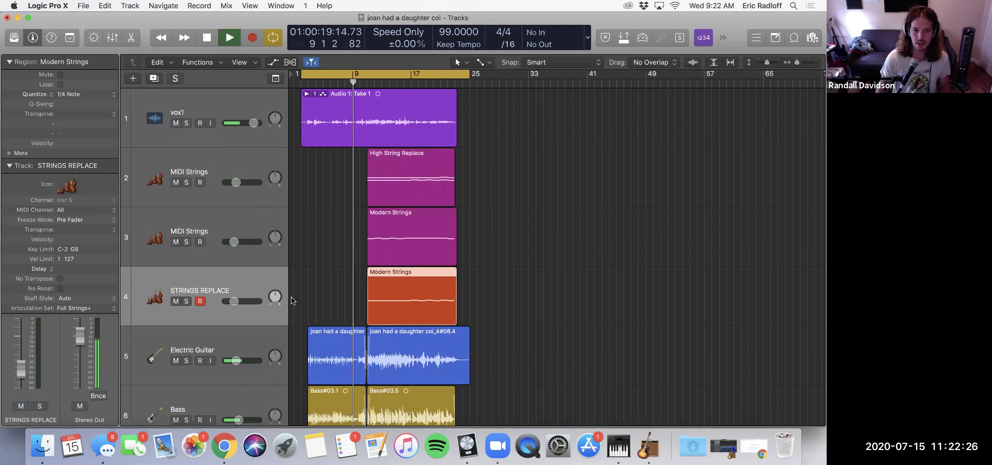
{"action": "scroll", "coordinate": [302, 305], "scroll_direction": "down", "scroll_amount": 5}
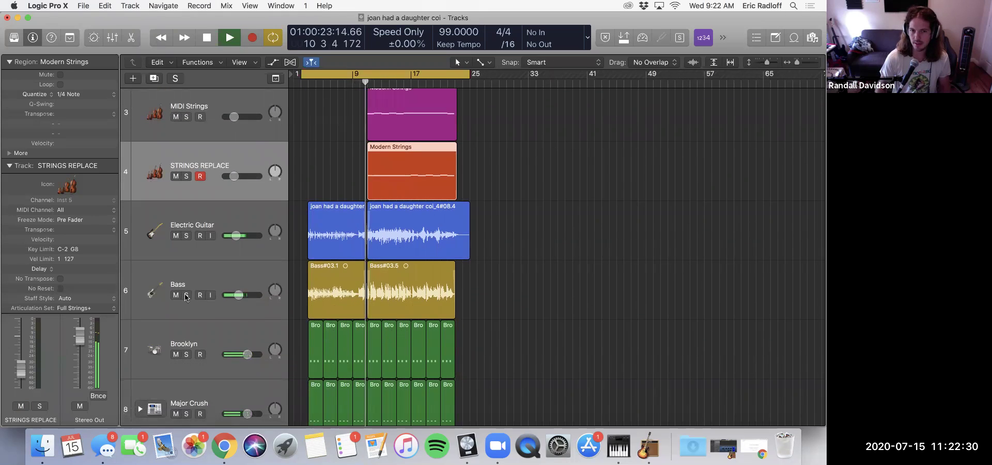
{"action": "left_click", "coordinate": [186, 295]}
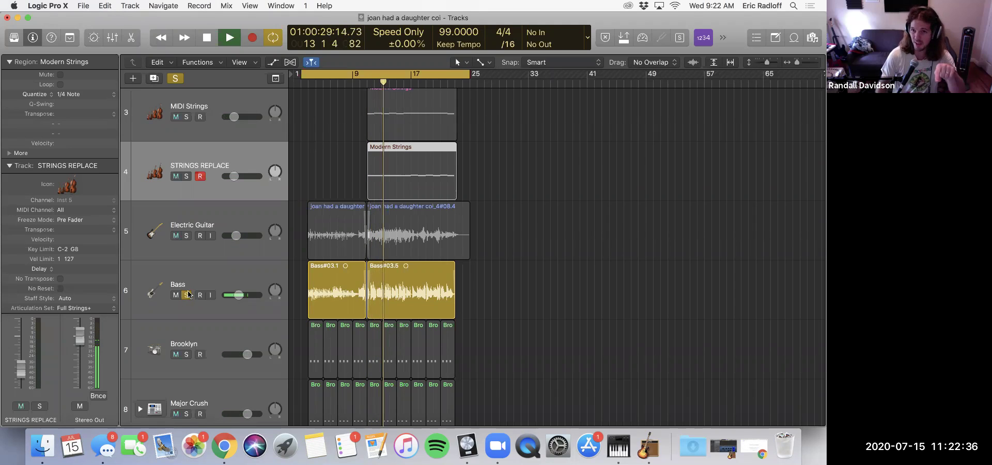
{"action": "left_click", "coordinate": [187, 235]}
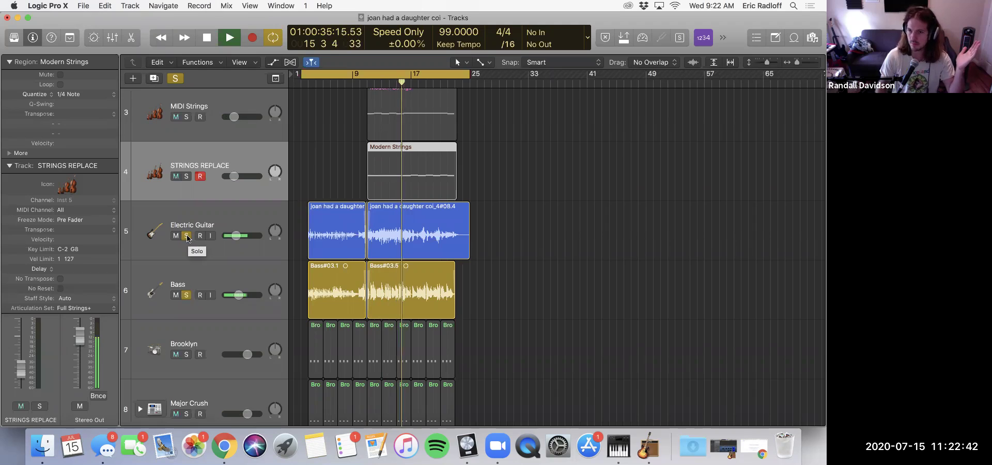
{"action": "left_click", "coordinate": [188, 236]}
{"action": "key", "text": "space"}
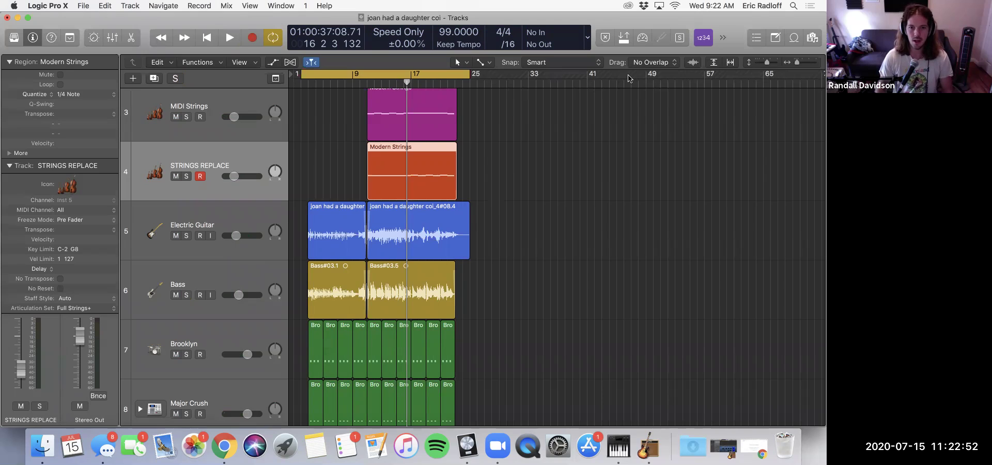
- Toggle record-enable off and back on for the STRINGS REPLACE track
{"action": "left_click", "coordinate": [199, 177]}
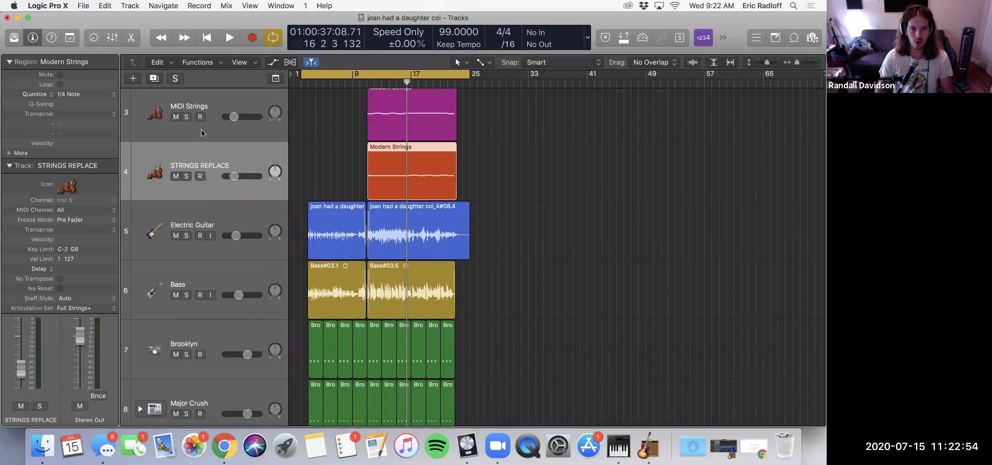
{"action": "left_click", "coordinate": [200, 178]}
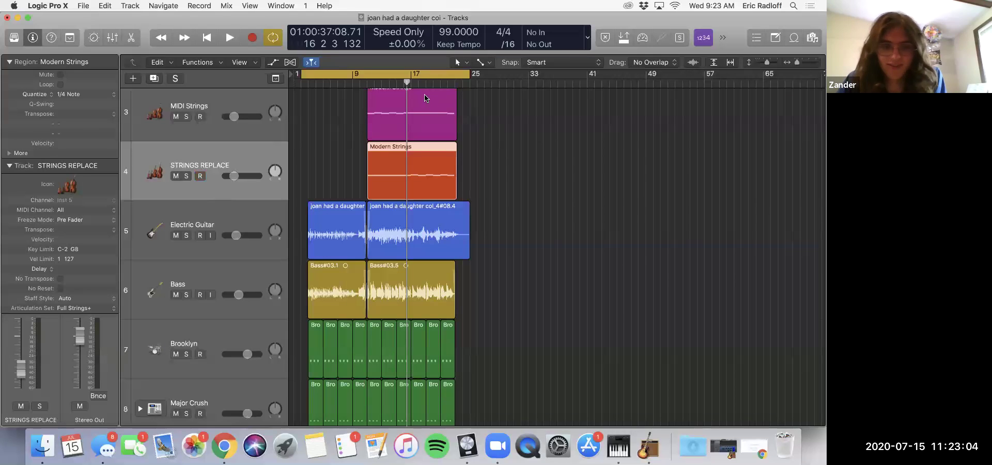
{"action": "left_click", "coordinate": [199, 177]}
{"action": "left_click", "coordinate": [200, 177]}
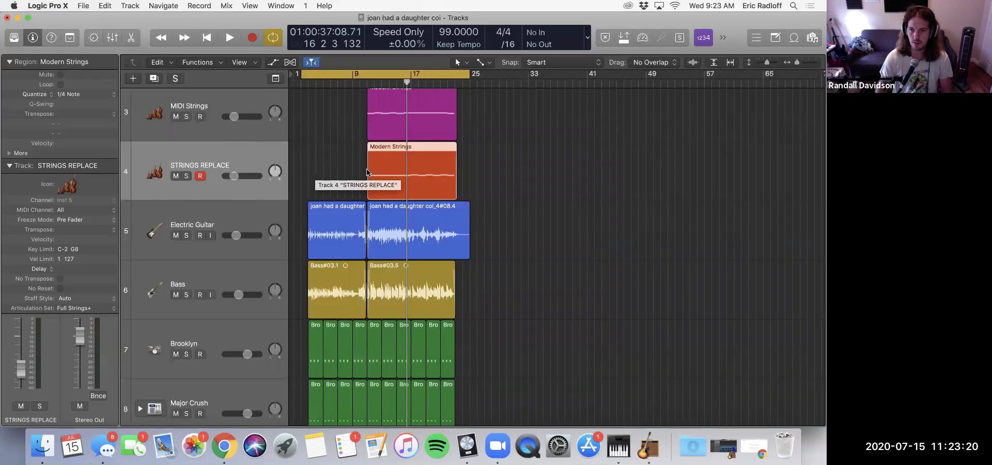
- Move the playhead to bar 2 and select the Audio 1: Take 1 region on the vox1 track
{"action": "left_click", "coordinate": [307, 83]}
{"action": "left_click", "coordinate": [301, 84]}
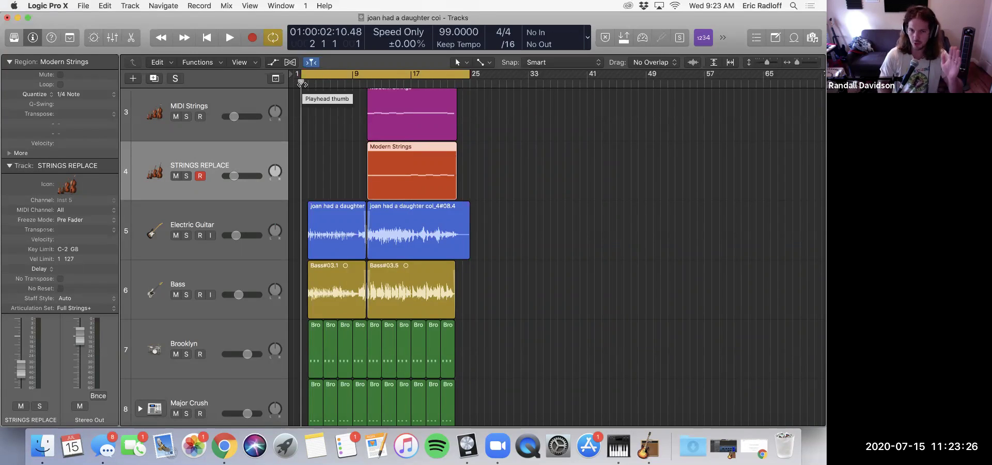
{"action": "scroll", "coordinate": [447, 222], "scroll_direction": "down", "scroll_amount": 2}
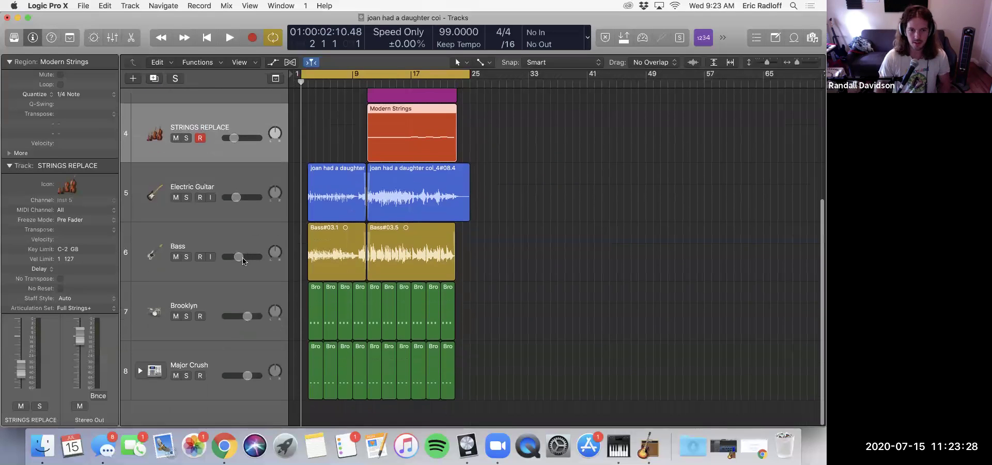
{"action": "left_click", "coordinate": [216, 302]}
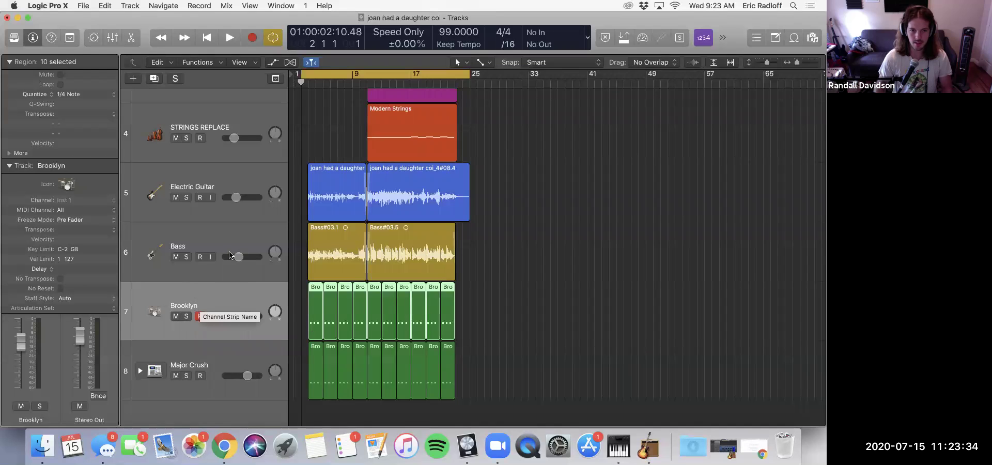
{"action": "scroll", "coordinate": [324, 127], "scroll_direction": "up", "scroll_amount": 5}
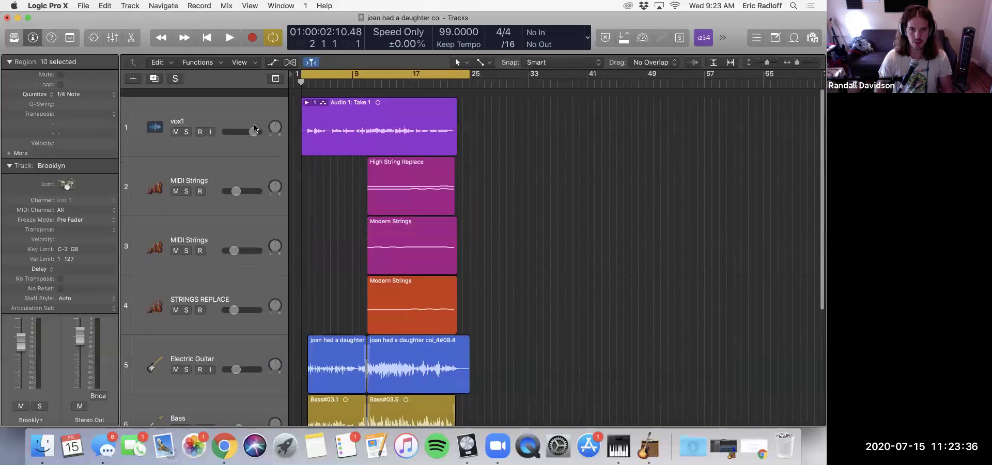
{"action": "left_click", "coordinate": [325, 124]}
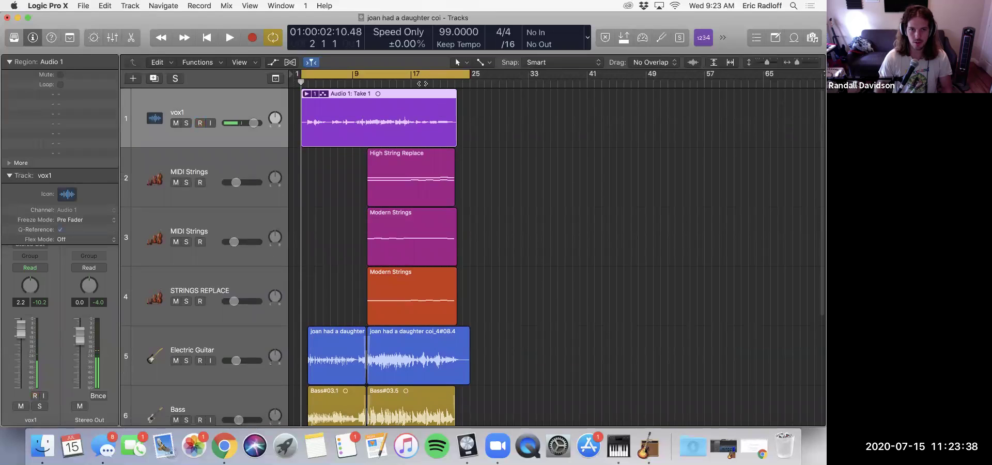
- Record-enable vox1 with input monitoring, play from bar 2, punch in recording around bar 4 and stop after about a bar
{"action": "key", "text": "alt+r"}
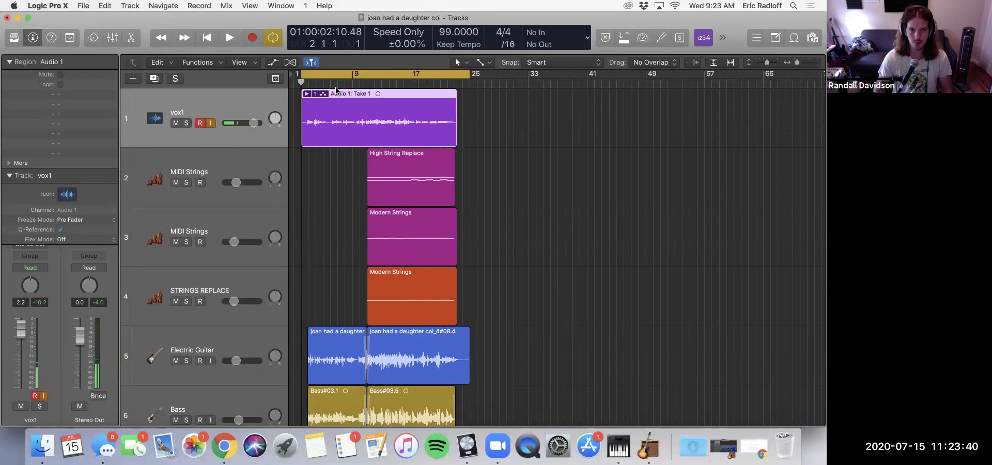
{"action": "key", "text": "space"}
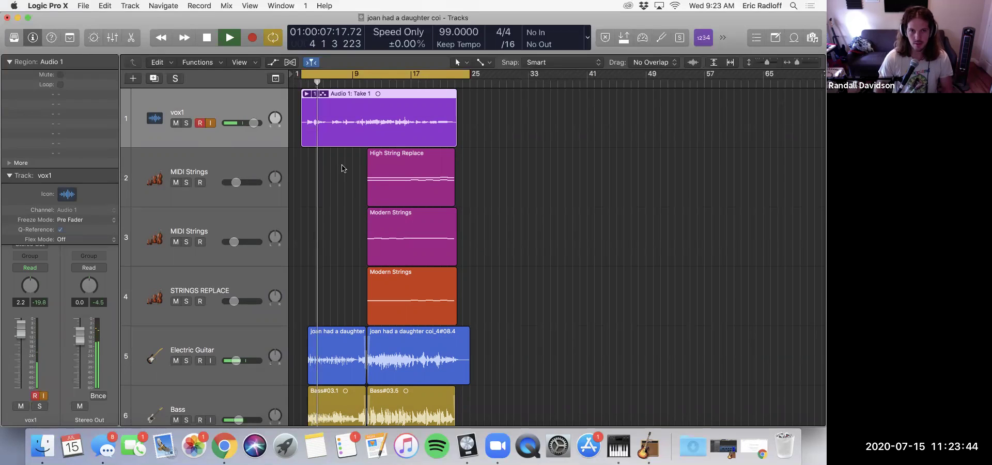
{"action": "key", "text": "r"}
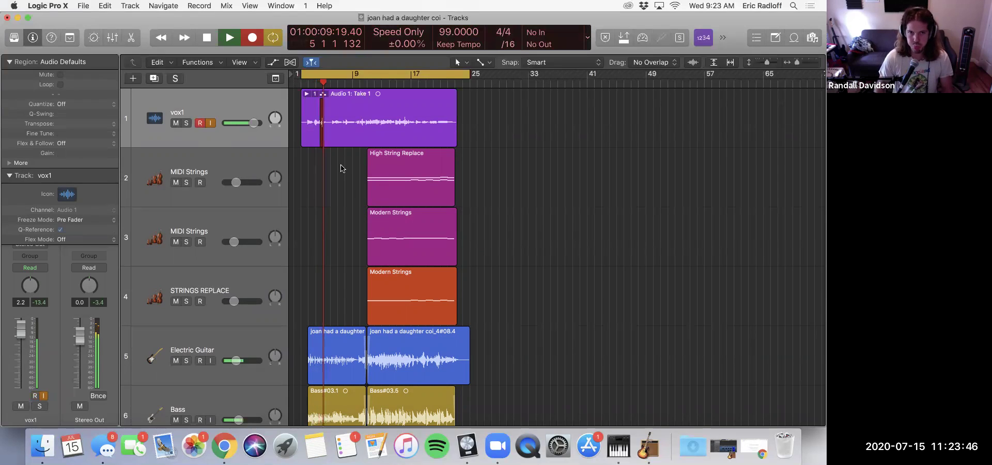
{"action": "key", "text": "space"}
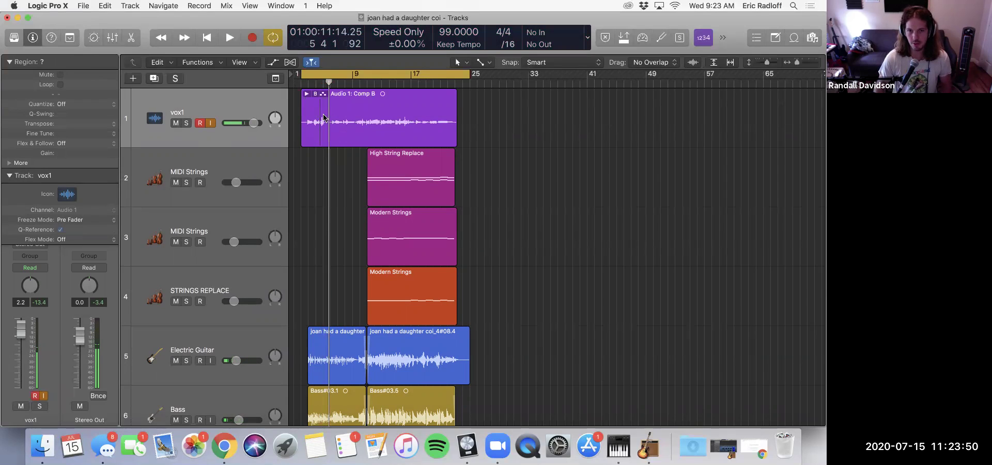
- Play the vox1 comp from around bar 3, stop in bar 5 and turn off input monitoring on vox1
{"action": "double_click", "coordinate": [313, 82]}
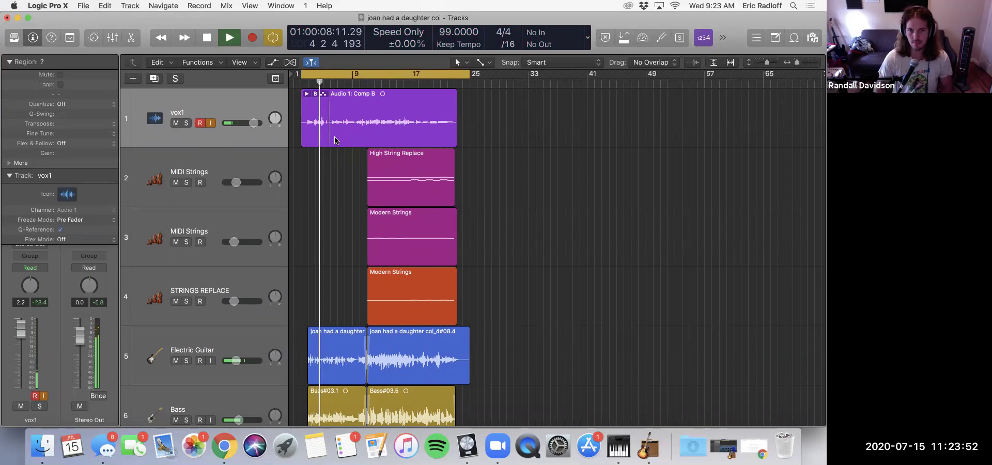
{"action": "key", "text": "space"}
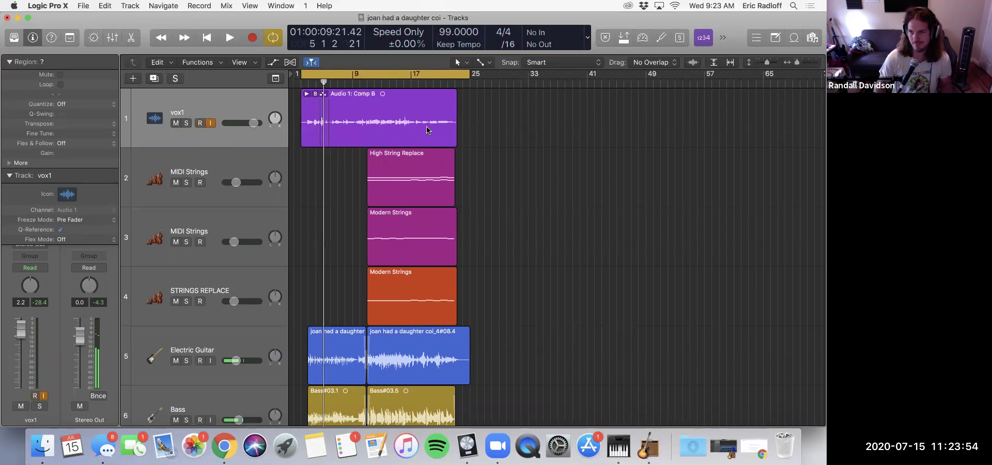
{"action": "left_click", "coordinate": [145, 135]}
{"action": "left_click", "coordinate": [207, 123]}
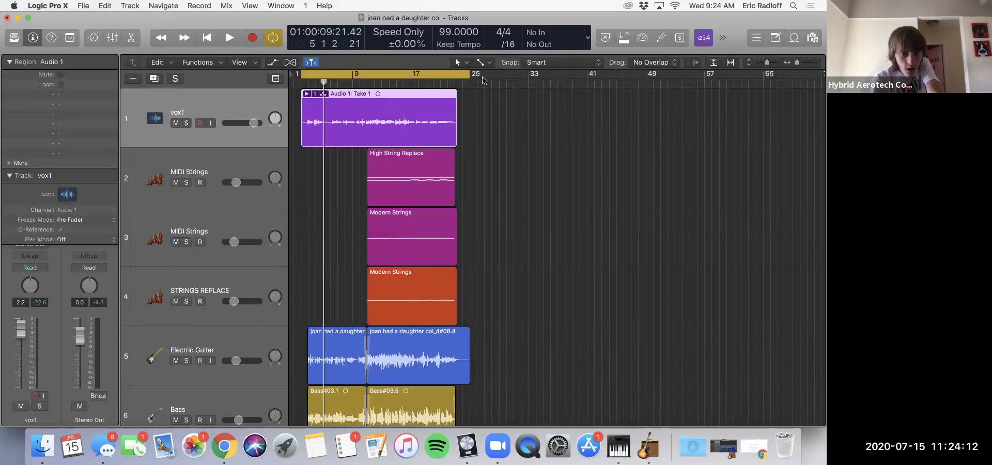
- Select the two MIDI Strings tracks in turn, below vox1, to see record-enable follow the track selection
{"action": "left_click", "coordinate": [201, 123]}
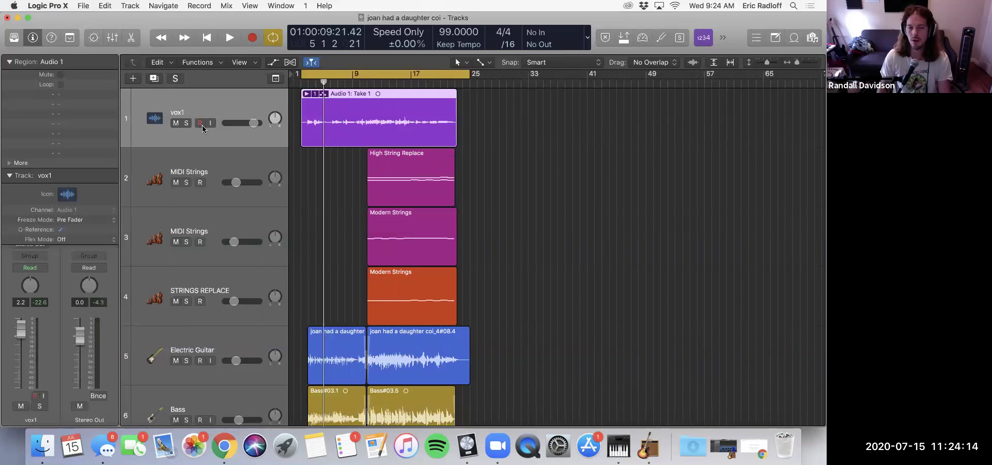
{"action": "scroll", "coordinate": [206, 115], "scroll_direction": "down", "scroll_amount": 1}
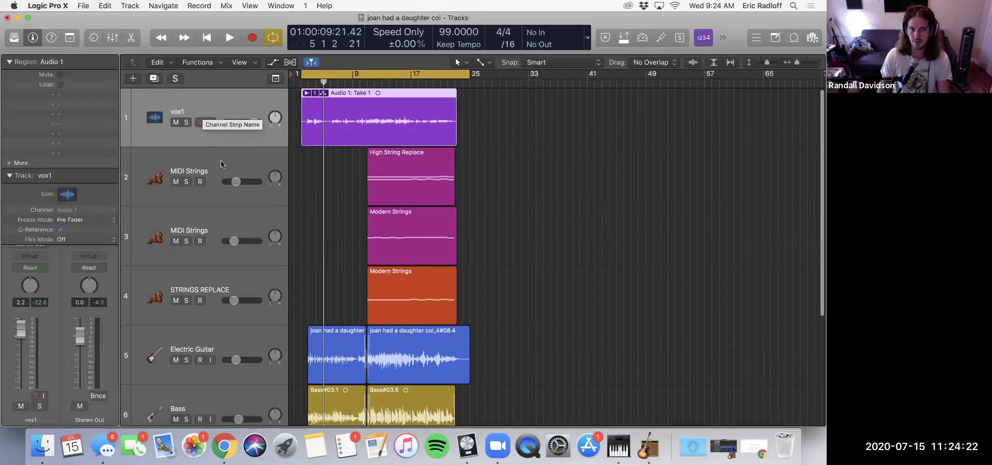
{"action": "left_click", "coordinate": [199, 183]}
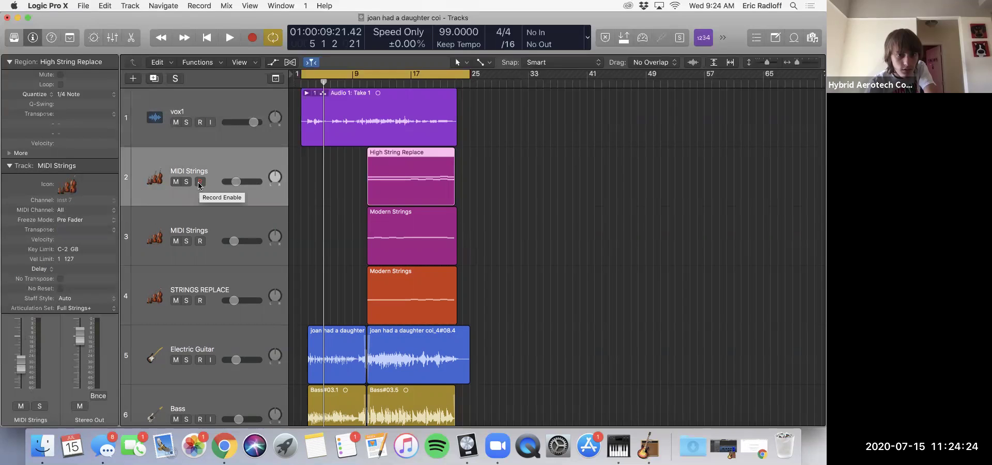
{"action": "left_click", "coordinate": [236, 221]}
{"action": "scroll", "coordinate": [342, 179], "scroll_direction": "right", "scroll_amount": 1}
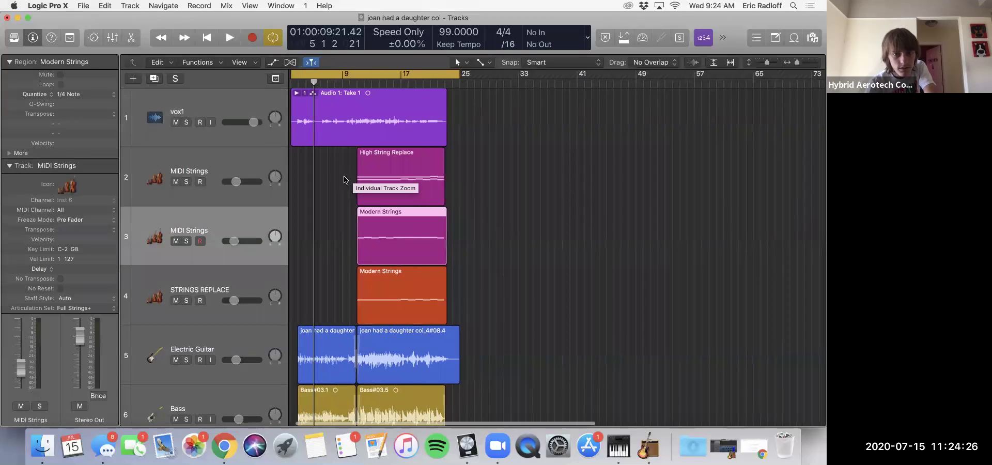
- Select the vox1 track, start recording from the beginning of the project and stop within bar 1
{"action": "left_click", "coordinate": [222, 101]}
{"action": "key", "text": "r"}
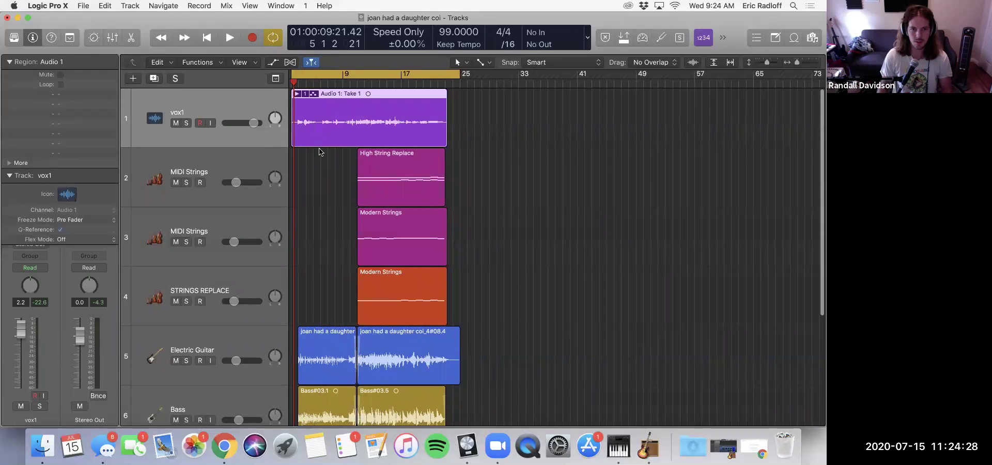
{"action": "key", "text": "space"}
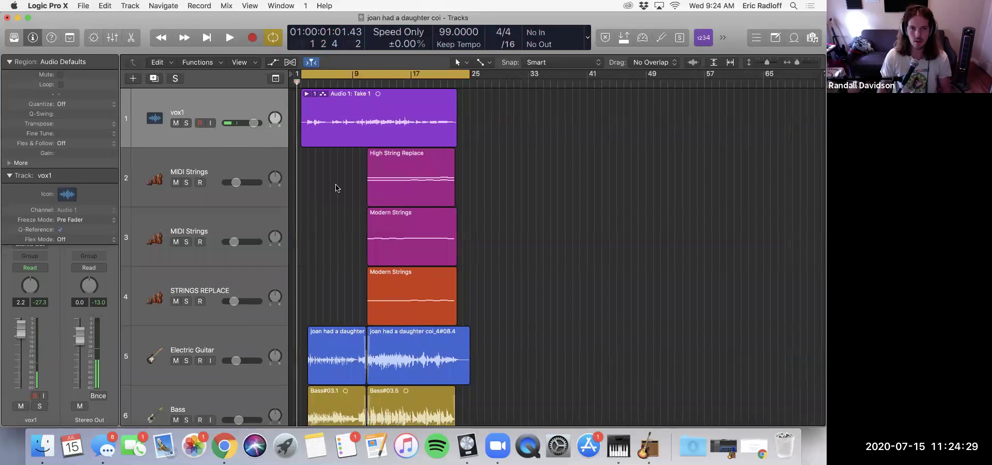
- Select the MIDI Strings track holding the High String Replace region and toggle its record-enable on and off
{"action": "left_click", "coordinate": [235, 162]}
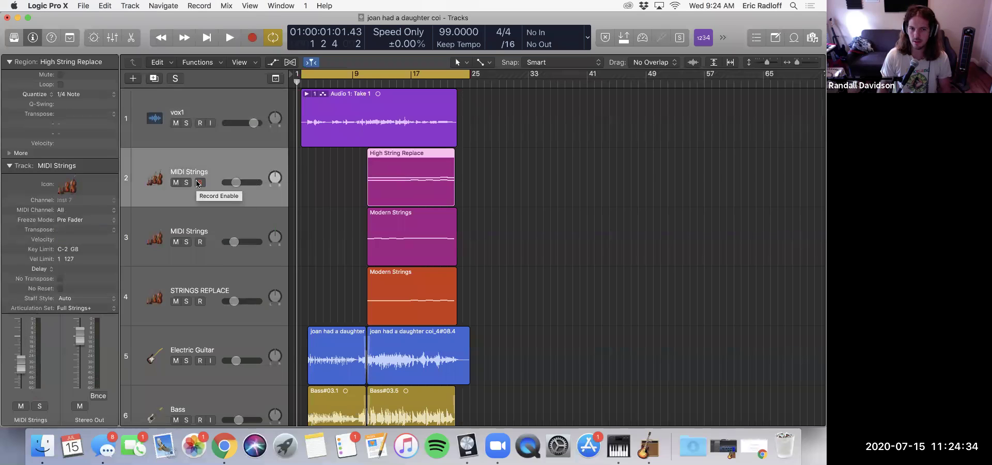
{"action": "left_click", "coordinate": [199, 183]}
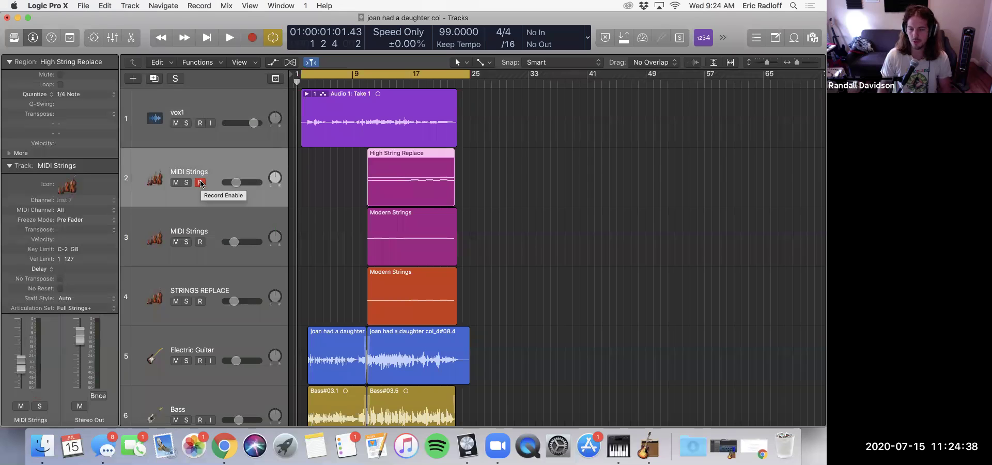
{"action": "left_click", "coordinate": [201, 183]}
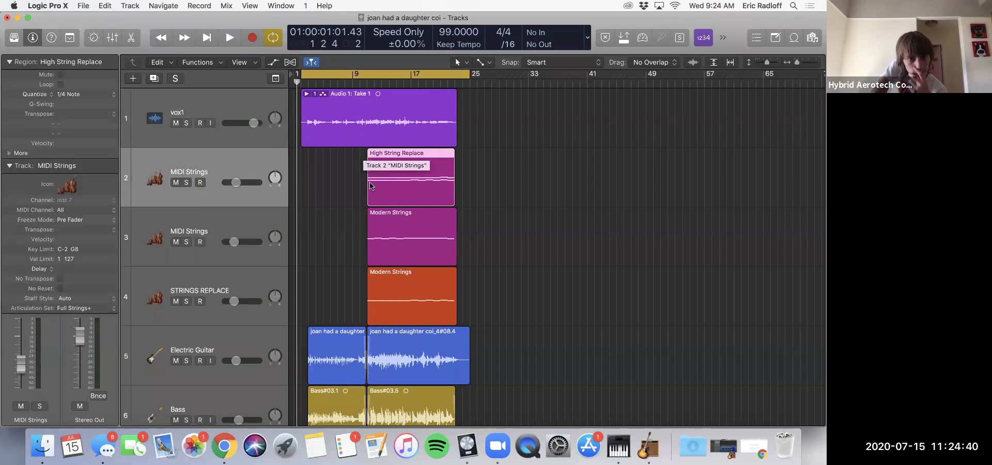
- Select and record-enable the Brooklyn track, return the playhead to the start and begin recording
{"action": "scroll", "coordinate": [351, 188], "scroll_direction": "down", "scroll_amount": 5}
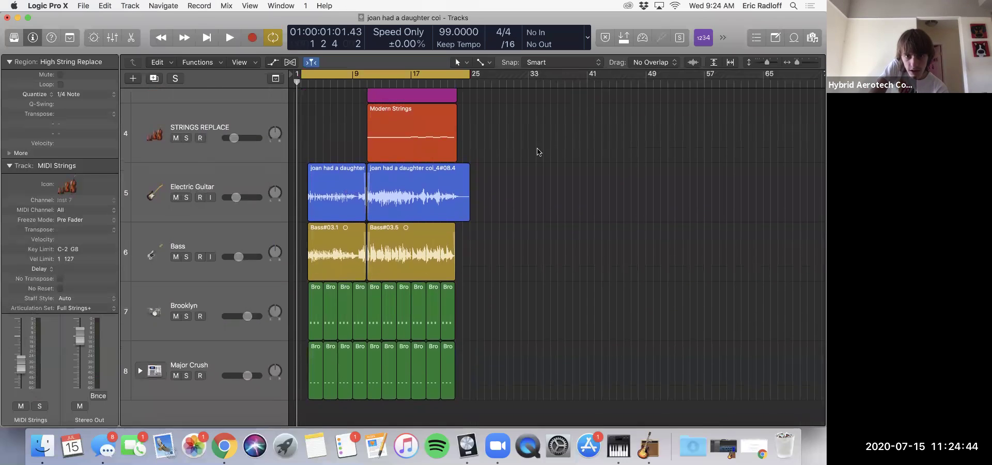
{"action": "left_click", "coordinate": [241, 296]}
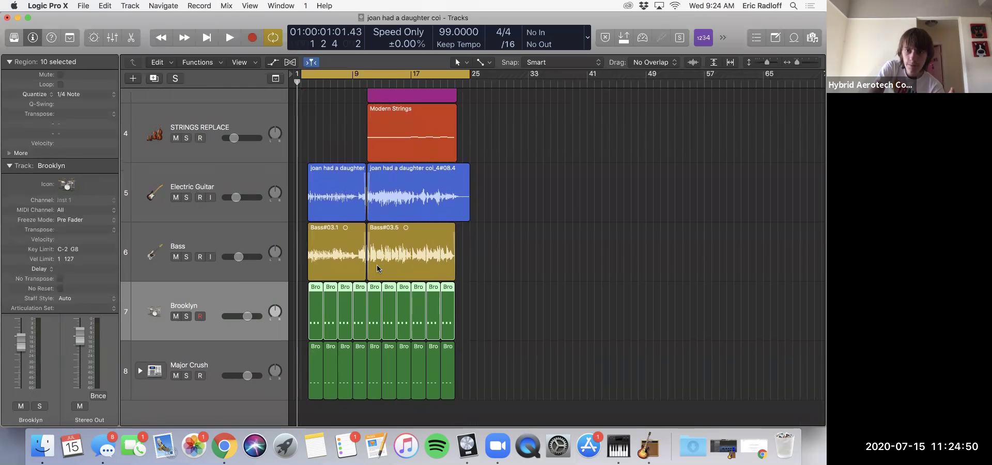
{"action": "key", "text": "super+Right"}
{"action": "key", "text": "super+Right"}
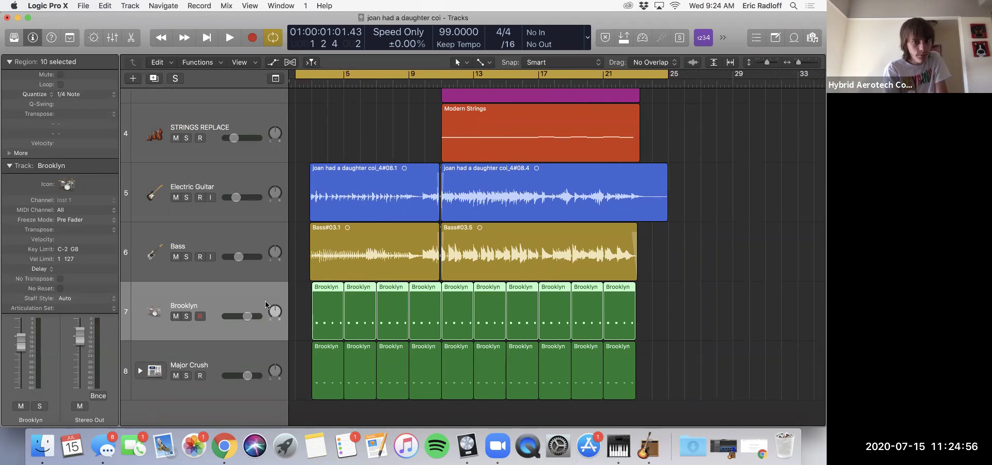
{"action": "left_click", "coordinate": [201, 317]}
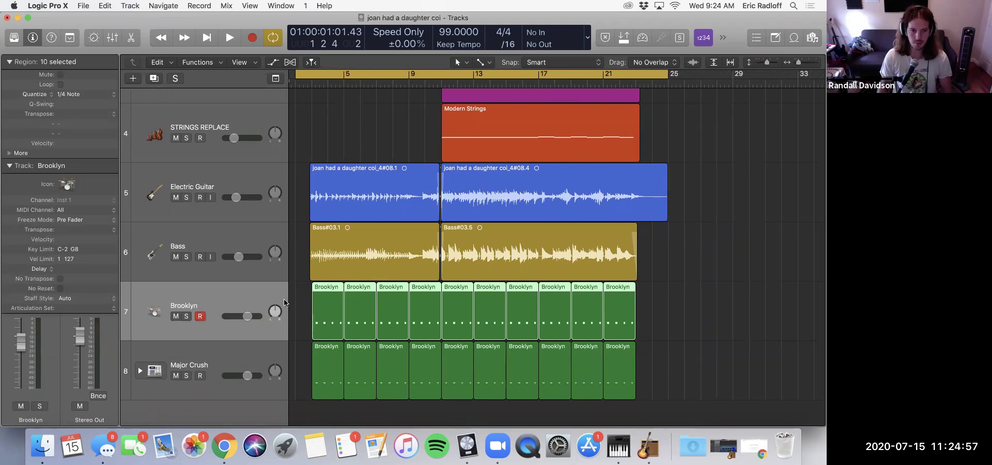
{"action": "left_click", "coordinate": [313, 84]}
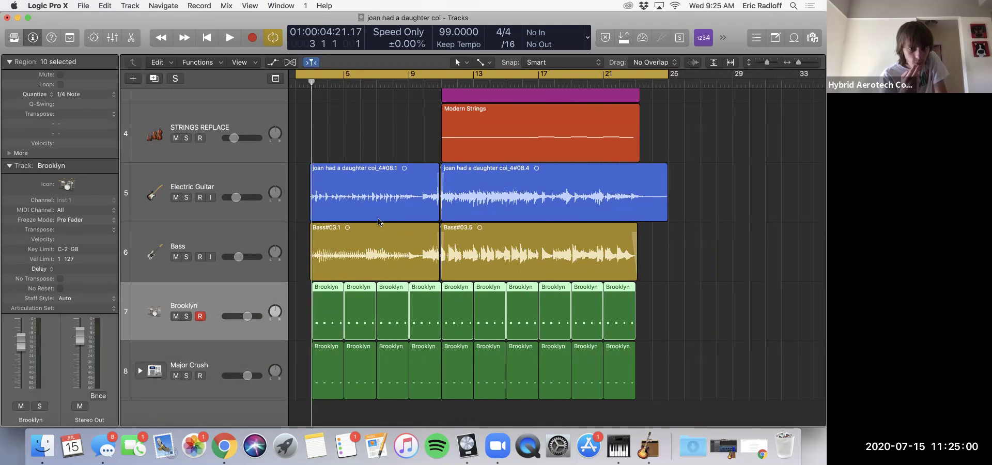
{"action": "key", "text": "Return"}
{"action": "key", "text": "space"}
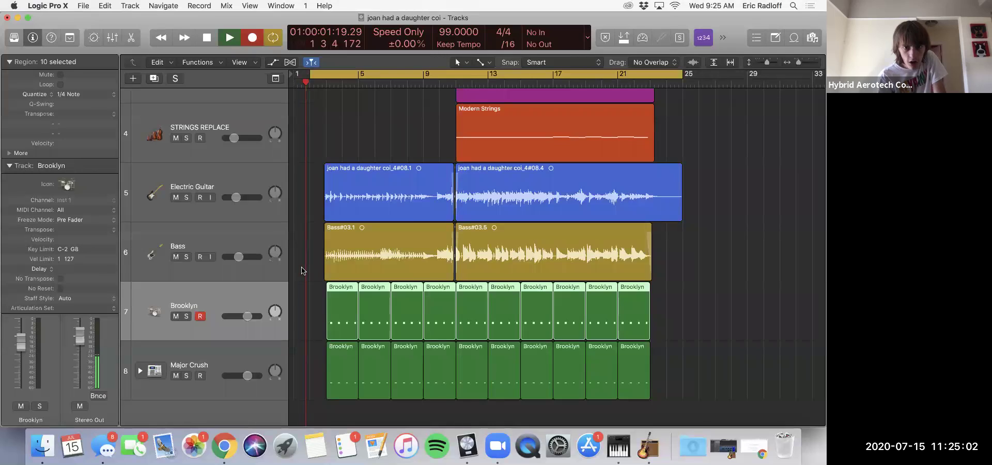
- Open Musical Typing for the Brooklyn track and let the recording run over the existing beat up to bar 11
{"action": "key", "text": "super+k"}
{"action": "left_click_drag", "start_coordinate": [326, 166], "coordinate": [369, 107]}
{"action": "key", "text": "d+g"}
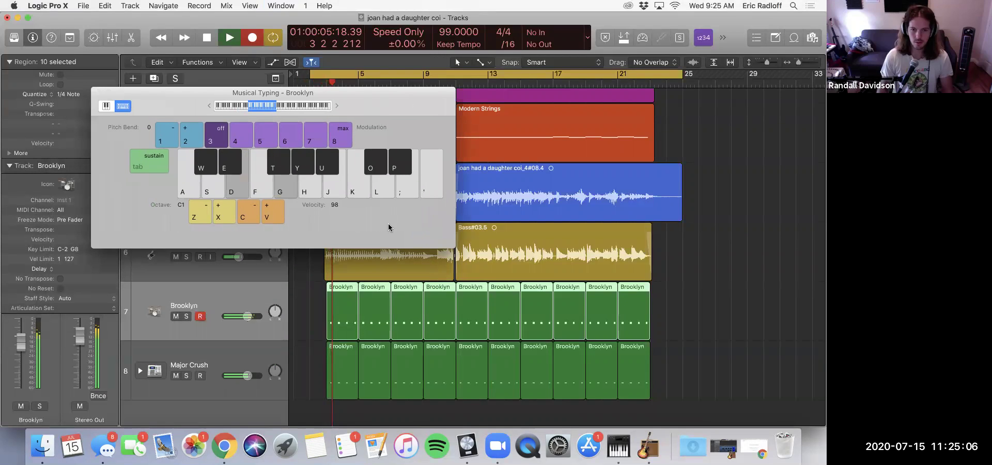
{"action": "key", "text": "d+g"}
{"action": "key", "text": "d+g"}
{"action": "key", "text": "d+g"}
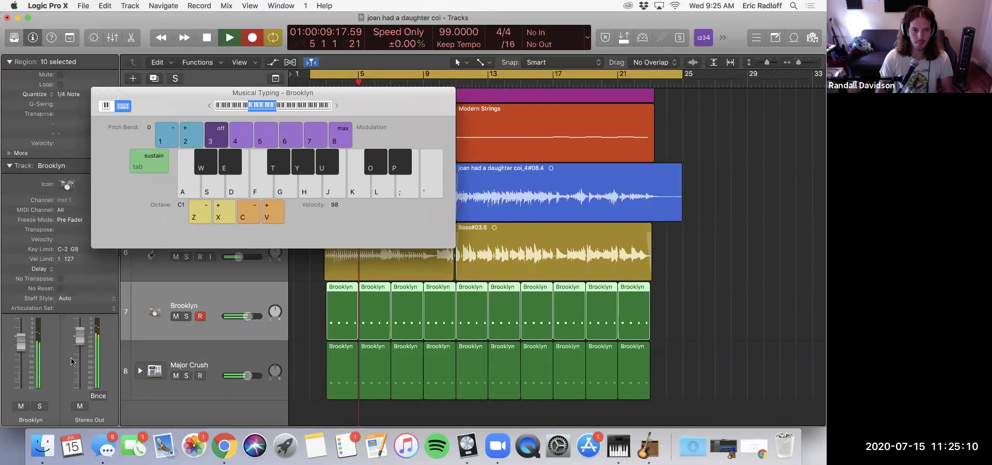
{"action": "key", "text": "d+g"}
{"action": "key", "text": "d+g"}
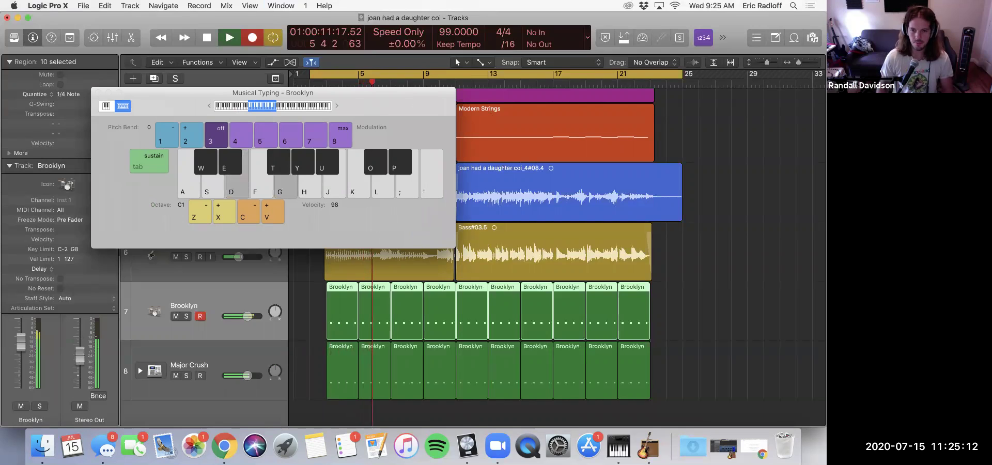
{"action": "key", "text": "d+g"}
{"action": "key", "text": "d+g"}
{"action": "key", "text": "d+g"}
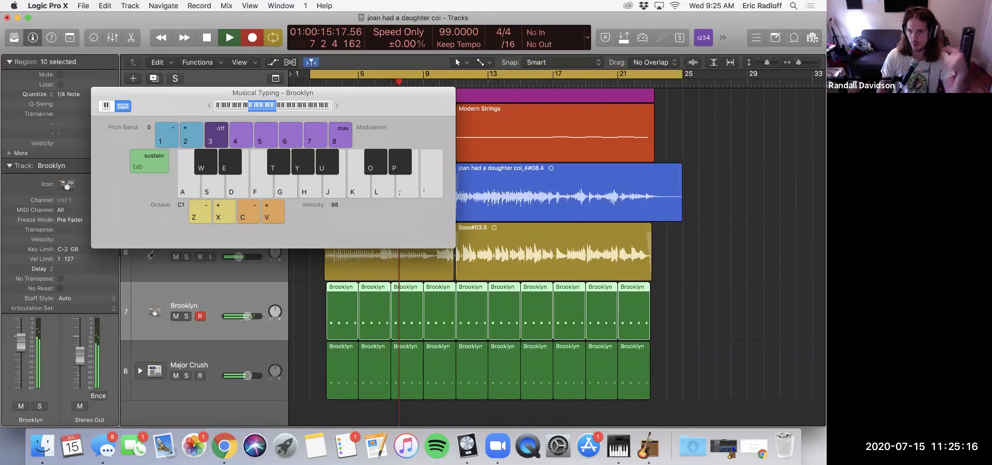
{"action": "key", "text": "d+g"}
{"action": "key", "text": "d+g"}
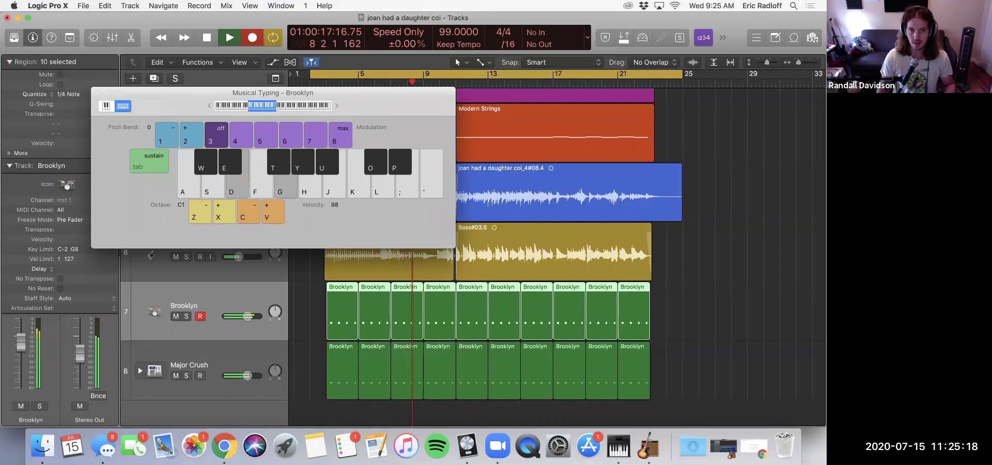
{"action": "key", "text": "d+g"}
{"action": "key", "text": "d+g"}
{"action": "key", "text": "d+g"}
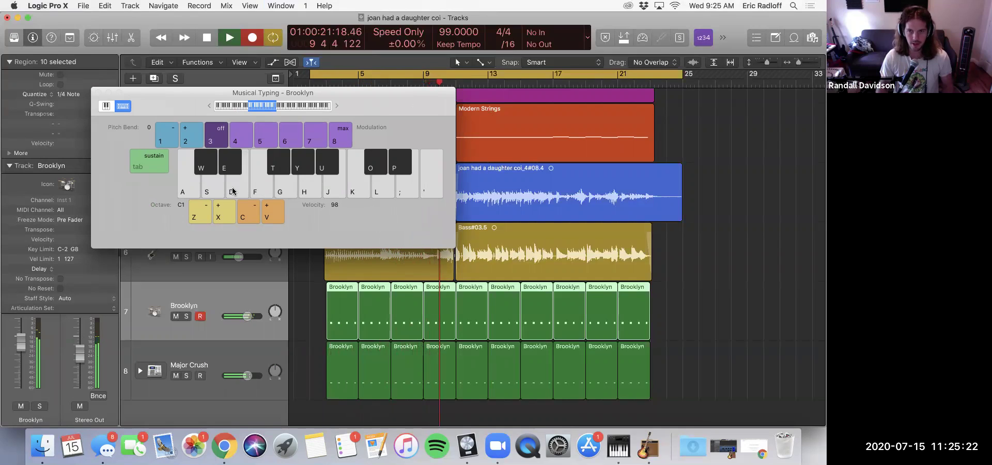
{"action": "key", "text": "d+g"}
{"action": "key", "text": "d+g"}
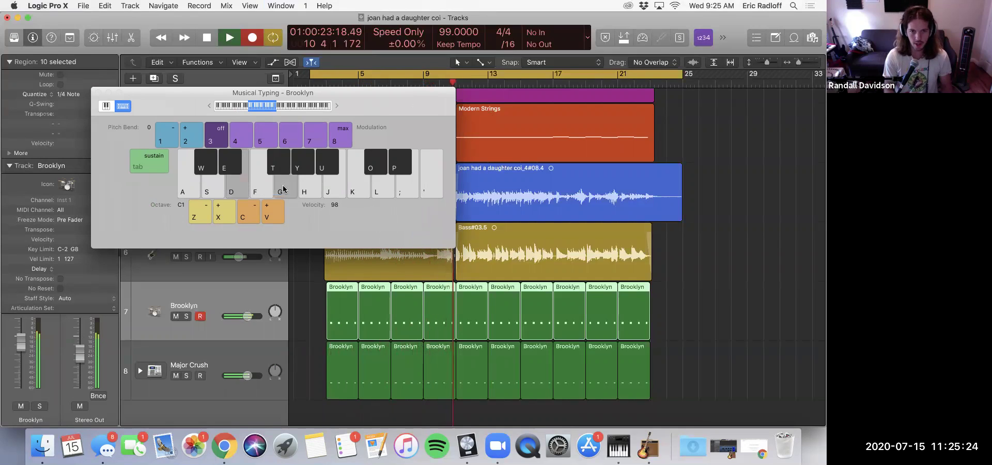
- Record mid tom and open hi-hat notes on the Brooklyn track from bar 11 to 13, stop and close Musical Typing
{"action": "key", "text": "h"}
{"action": "key", "text": "d+g+h"}
{"action": "key", "text": "h"}
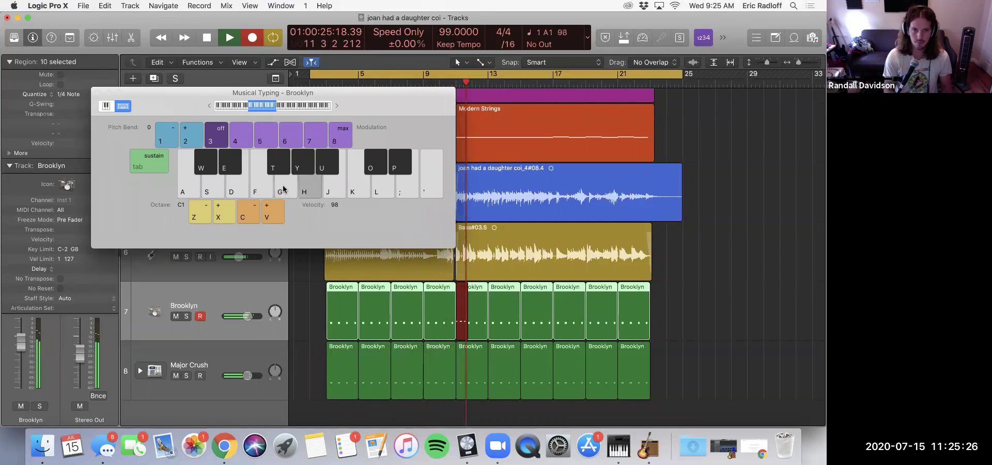
{"action": "key", "text": "d+g+u"}
{"action": "key", "text": "d"}
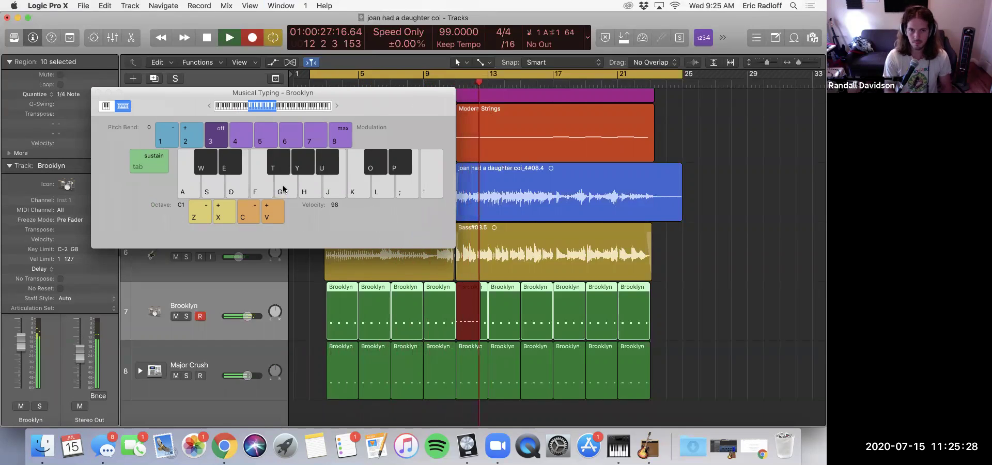
{"action": "key", "text": "u"}
{"action": "key", "text": "space"}
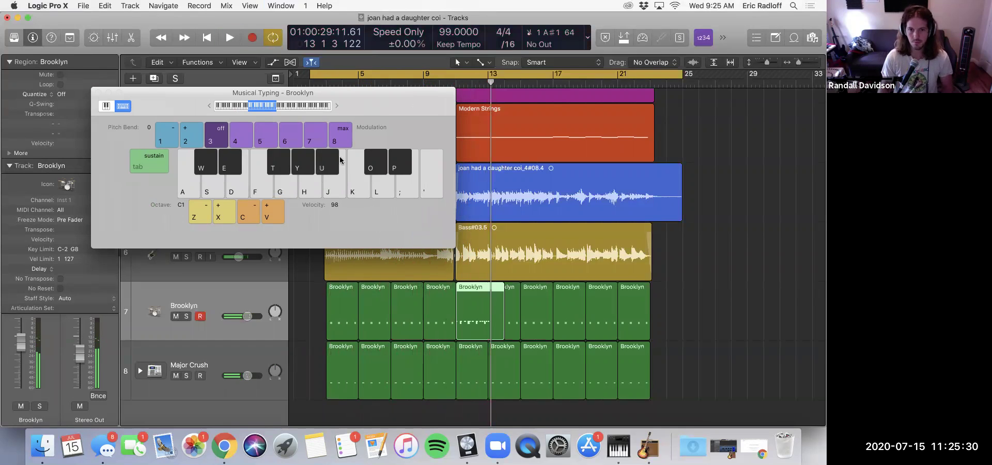
{"action": "key", "text": "super+k"}
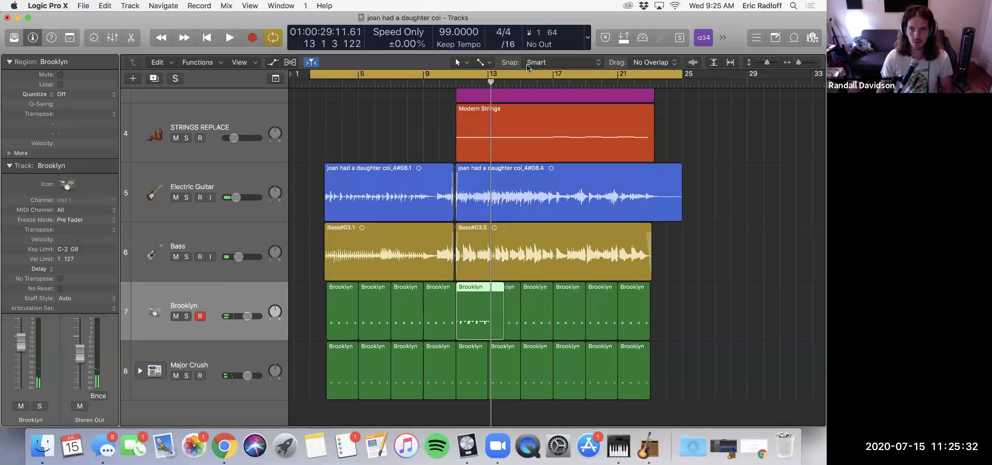
- Open the newly recorded Brooklyn region at bar 11 in the Piano Roll and undo that recording
{"action": "double_click", "coordinate": [477, 318]}
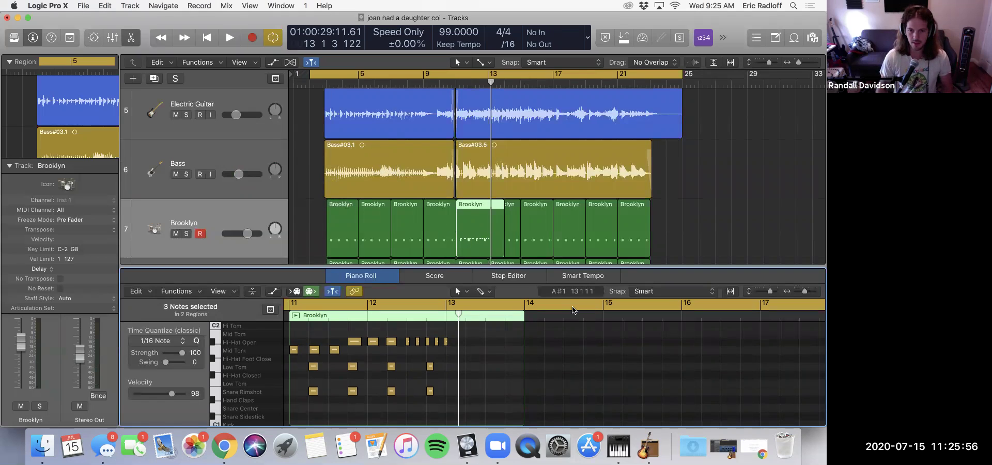
{"action": "key", "text": "super+a"}
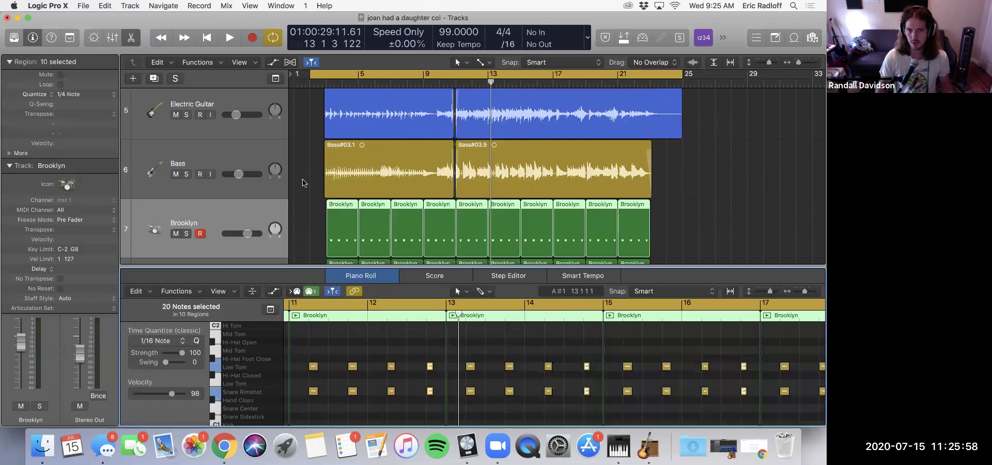
- Deselect all regions and enlarge the Tracks area over the Piano Roll to show more of the arrangement
{"action": "left_click", "coordinate": [316, 192]}
{"action": "left_click_drag", "start_coordinate": [428, 266], "coordinate": [440, 376]}
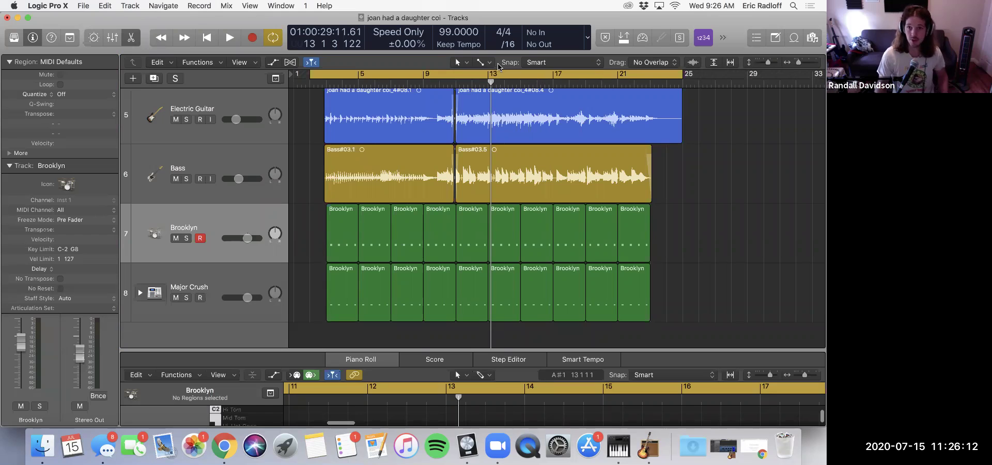
{"action": "key", "text": "super+Up"}
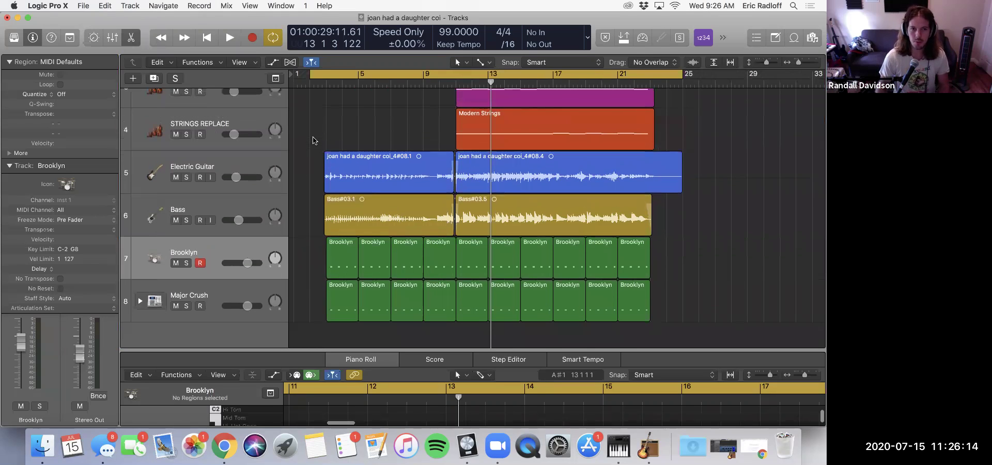
{"action": "key", "text": "super+Left"}
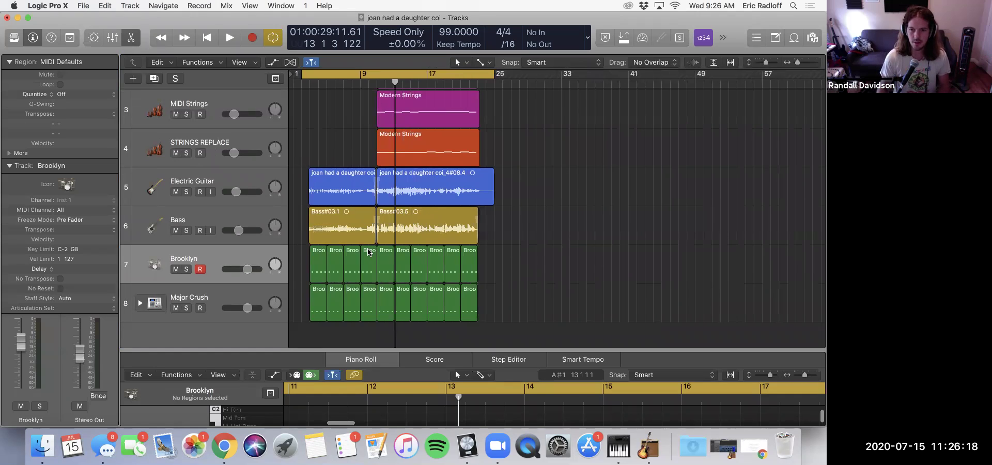
{"action": "scroll", "coordinate": [409, 266], "scroll_direction": "down", "scroll_amount": 2}
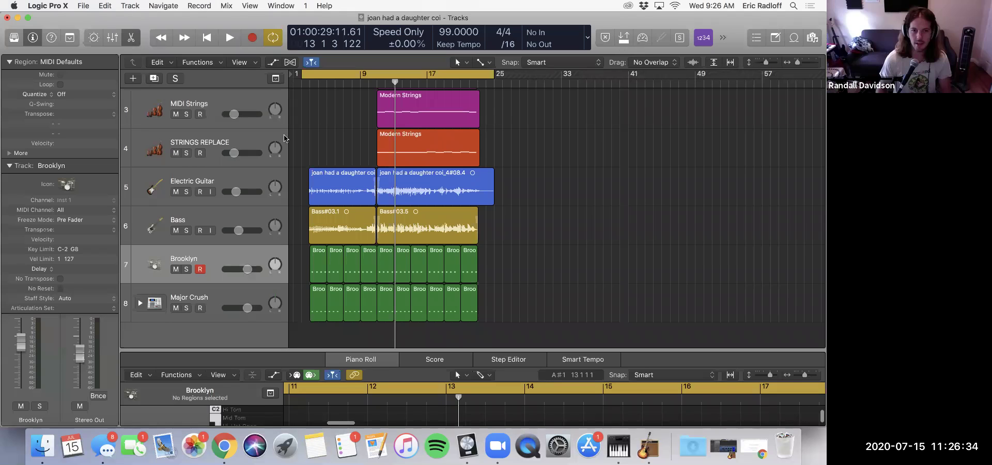
{"action": "left_click", "coordinate": [323, 137]}
{"action": "scroll", "coordinate": [314, 238], "scroll_direction": "down", "scroll_amount": 2}
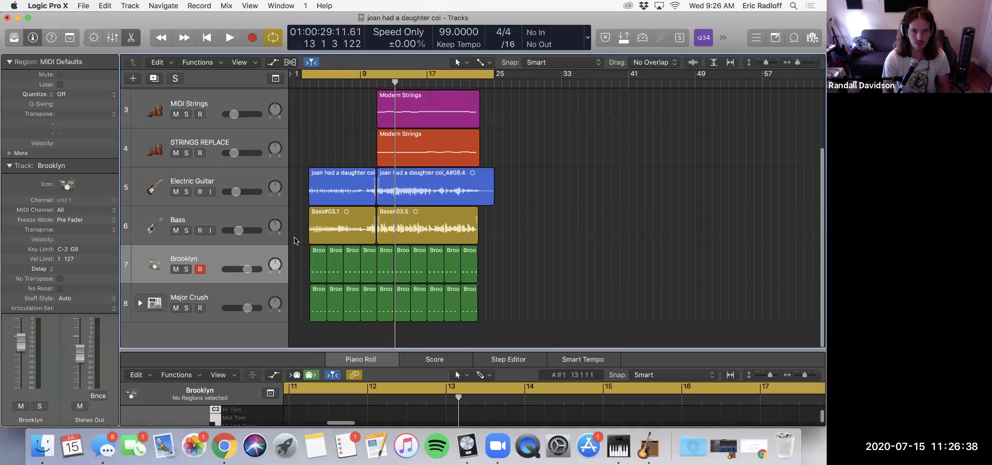
{"action": "key", "text": "alt+super+k"}
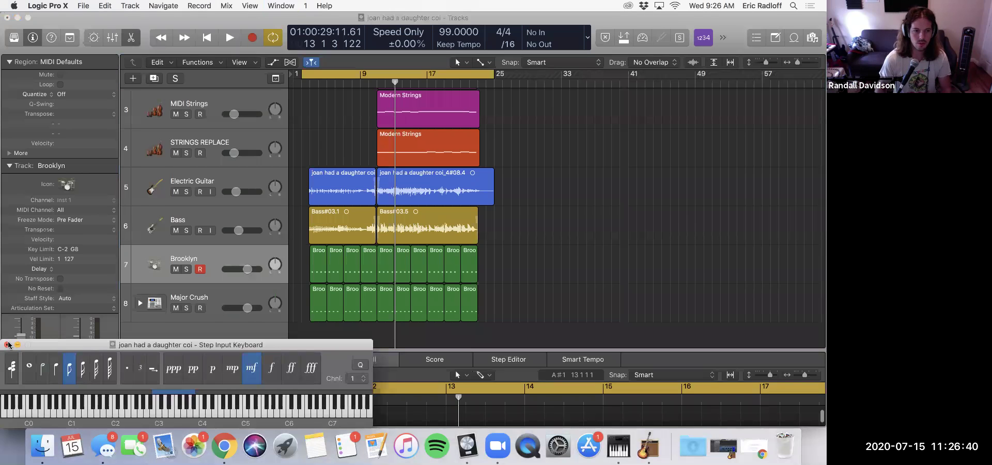
{"action": "left_click", "coordinate": [7, 345]}
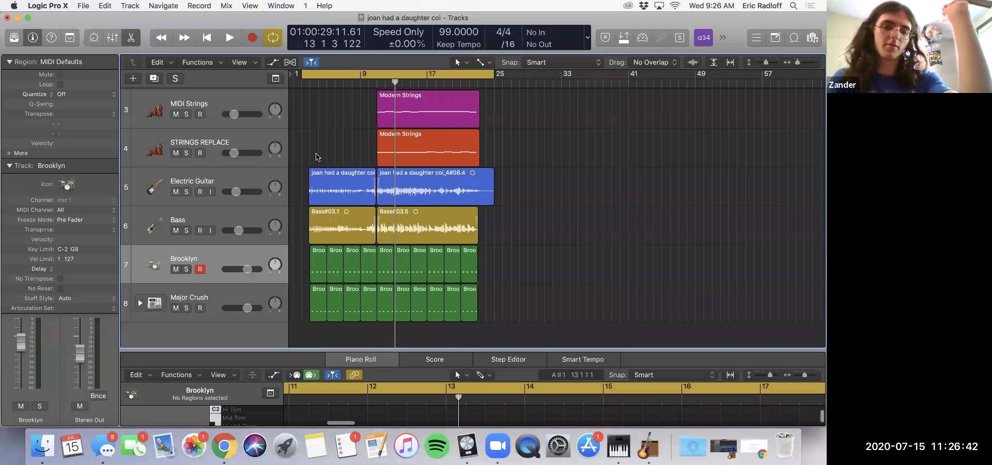
- Create one Software Instrument track with an Empty Channel Strip and close the Piano Roll
{"action": "key", "text": "alt+super+n"}
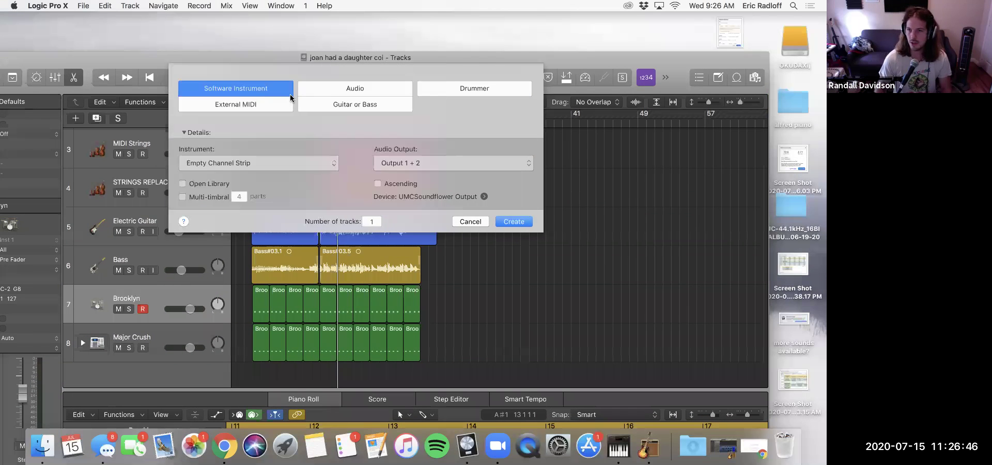
{"action": "left_click_drag", "start_coordinate": [276, 58], "coordinate": [186, 47]}
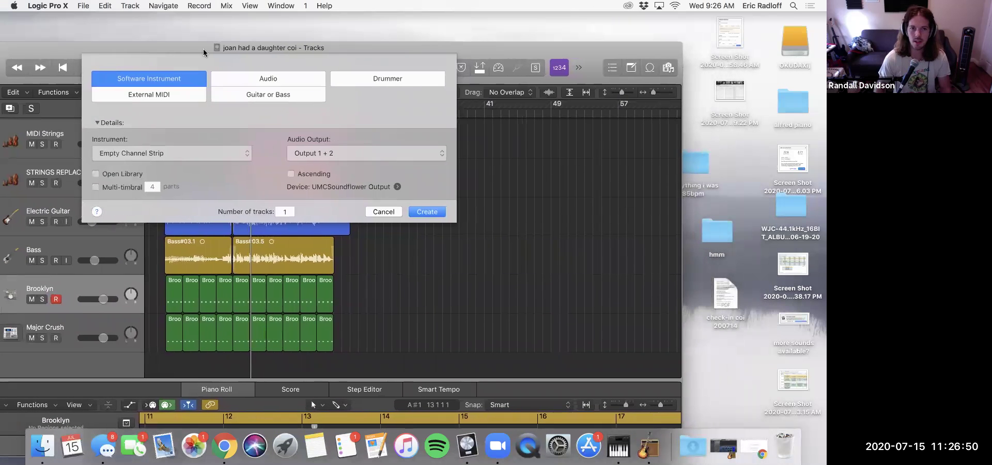
{"action": "left_click", "coordinate": [425, 212]}
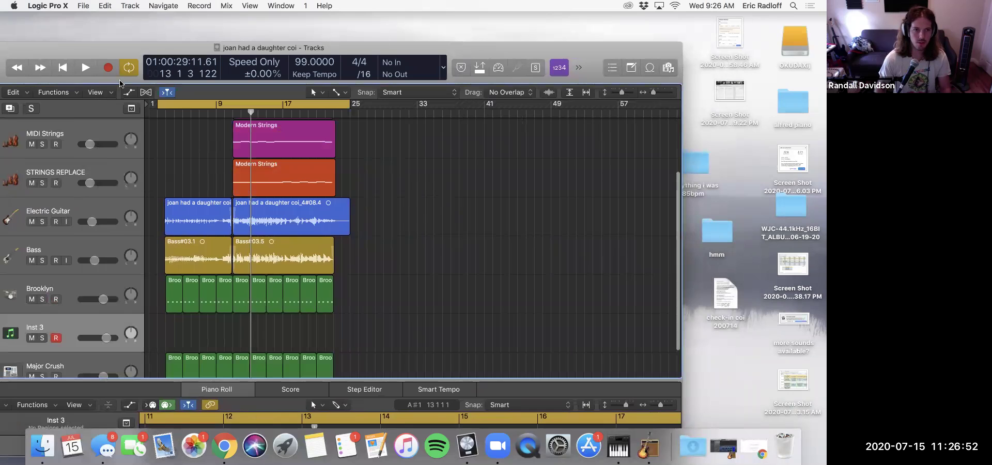
{"action": "left_click_drag", "start_coordinate": [253, 46], "coordinate": [274, 13]}
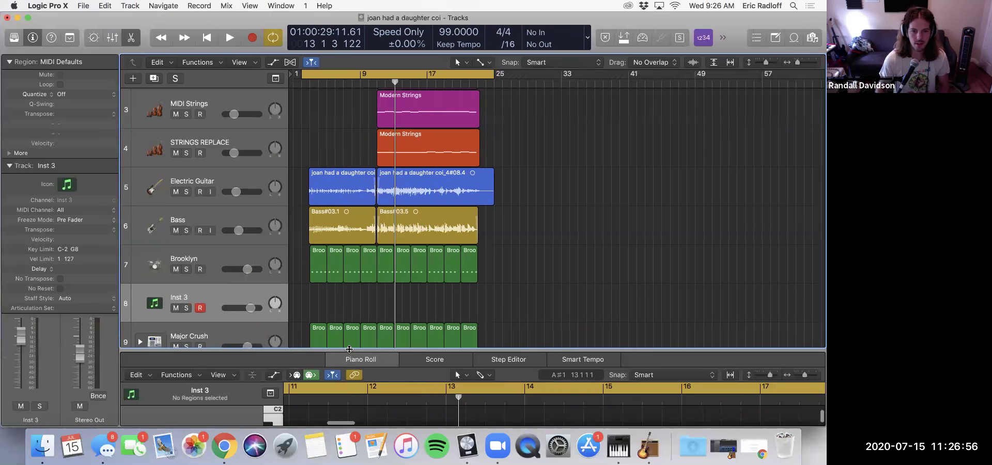
{"action": "key", "text": "e"}
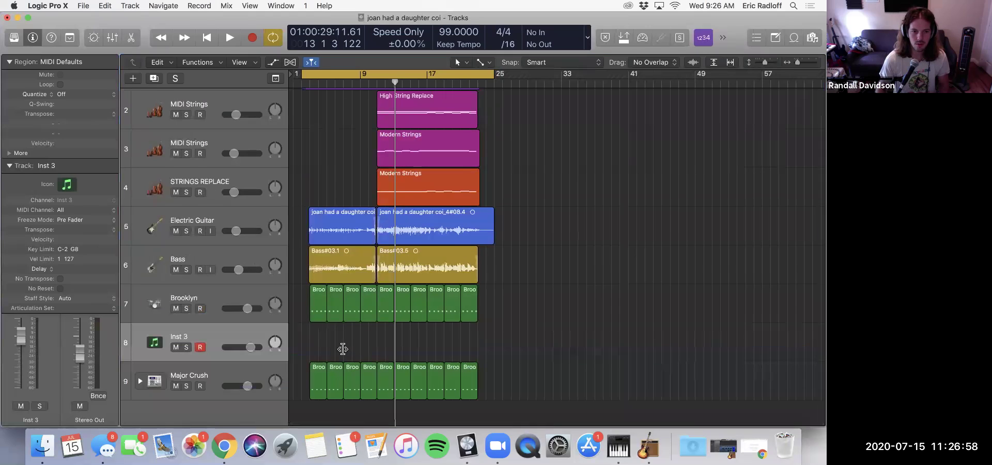
{"action": "key", "text": "super+Right"}
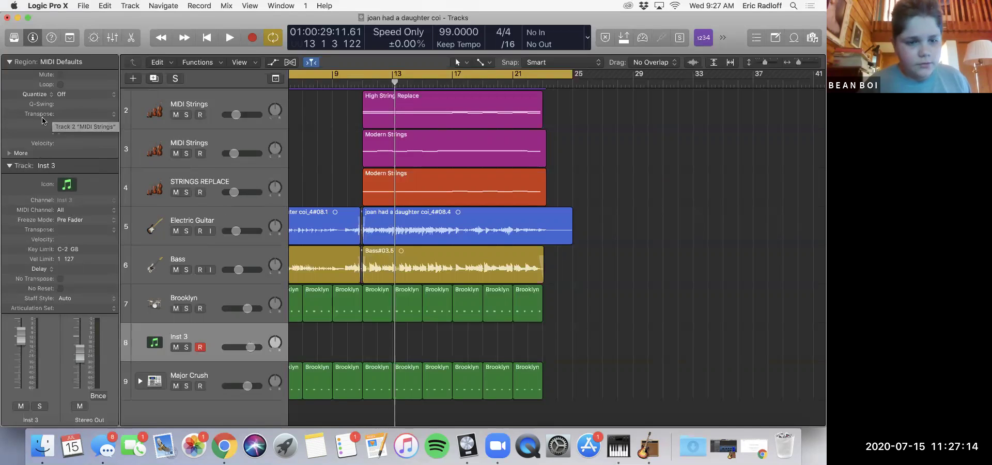
- Show the Library's Drum Kit sounds and move the Inst 3 track above the Brooklyn track
{"action": "left_click", "coordinate": [14, 39]}
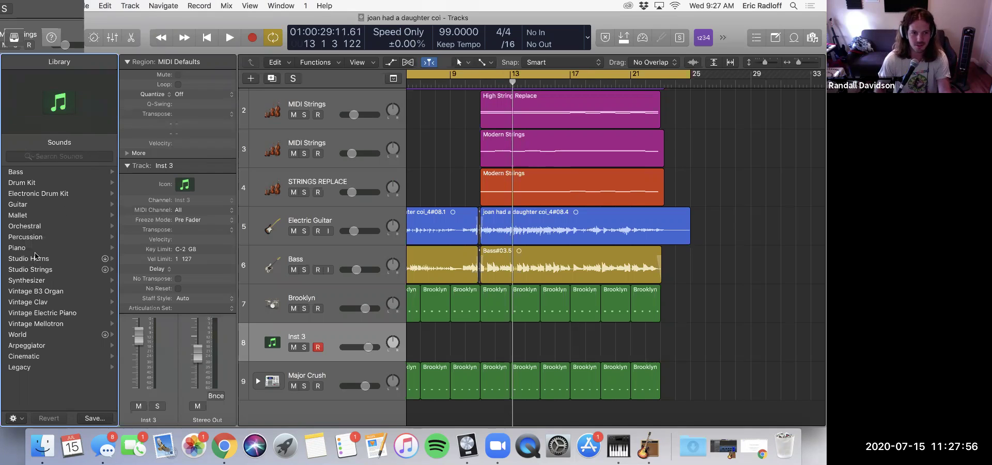
{"action": "left_click", "coordinate": [42, 184]}
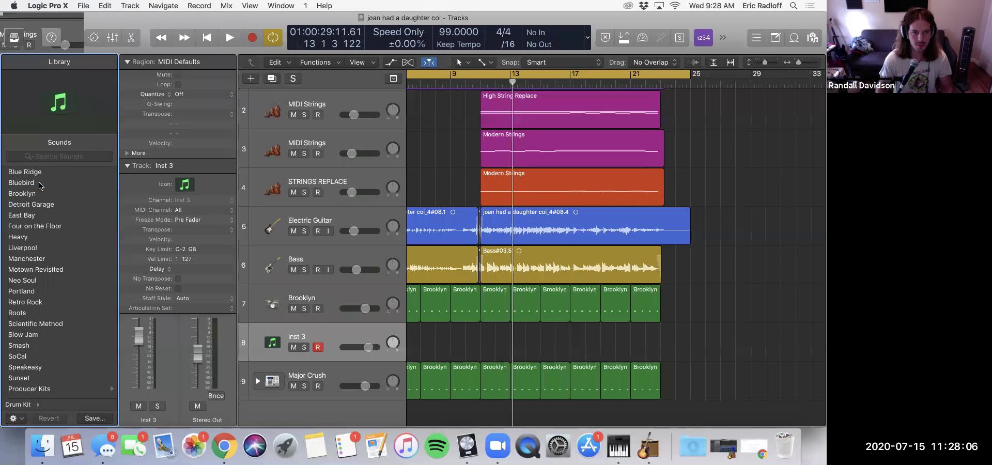
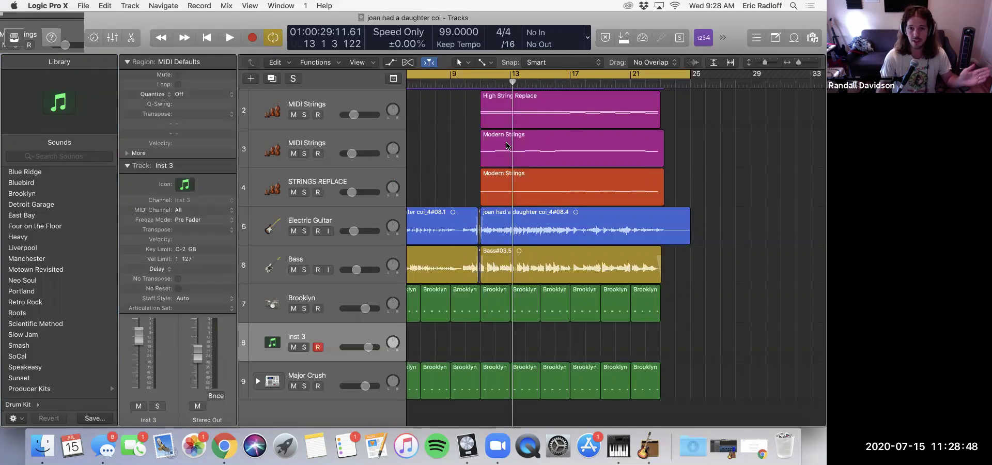
{"action": "scroll", "coordinate": [423, 155], "scroll_direction": "left", "scroll_amount": 5}
{"action": "left_click_drag", "start_coordinate": [343, 339], "coordinate": [338, 297]}
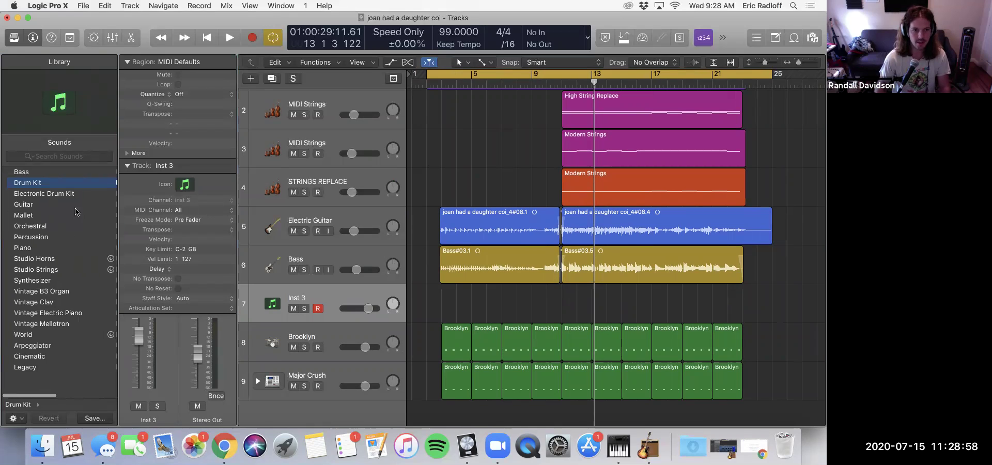
- Load the Boutique 808 drum machine from the Electronic Drum Kit sounds onto the Inst 3 track
{"action": "left_click", "coordinate": [47, 193]}
{"action": "left_click", "coordinate": [39, 182]}
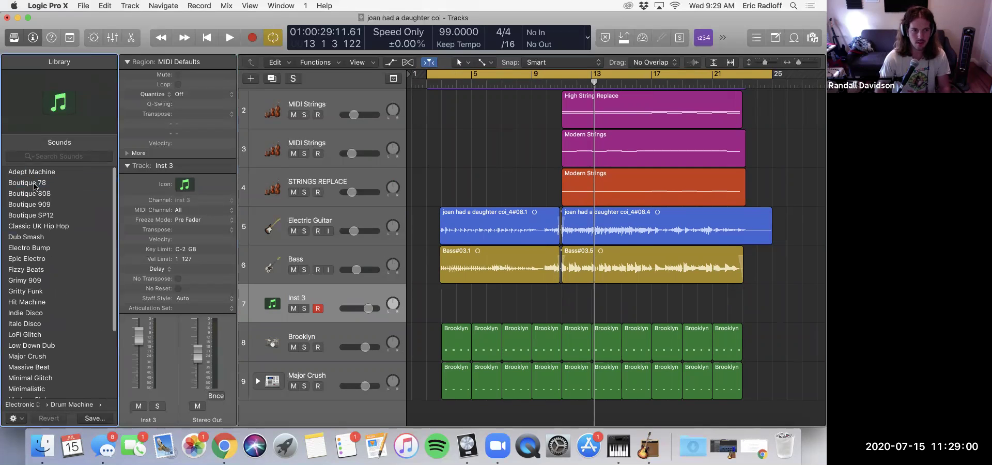
{"action": "left_click", "coordinate": [45, 193]}
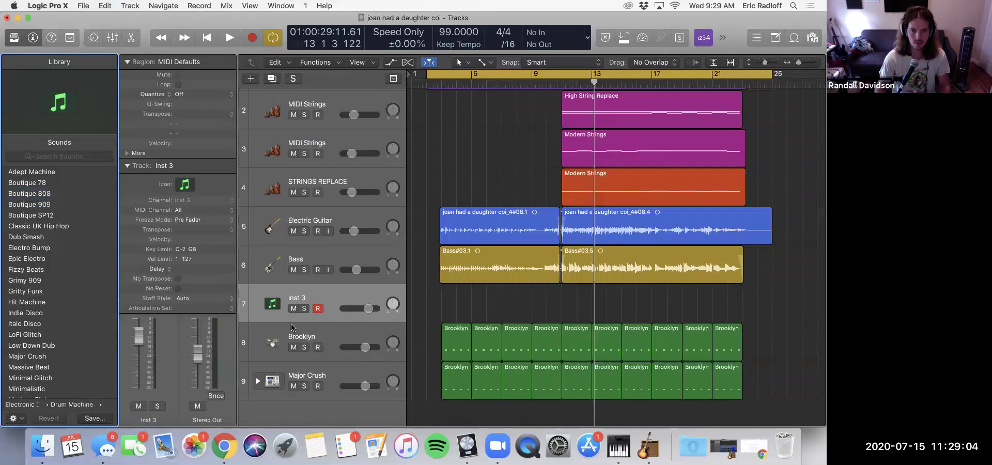
{"action": "left_click", "coordinate": [69, 194]}
{"action": "left_click", "coordinate": [56, 179]}
{"action": "left_click", "coordinate": [51, 194]}
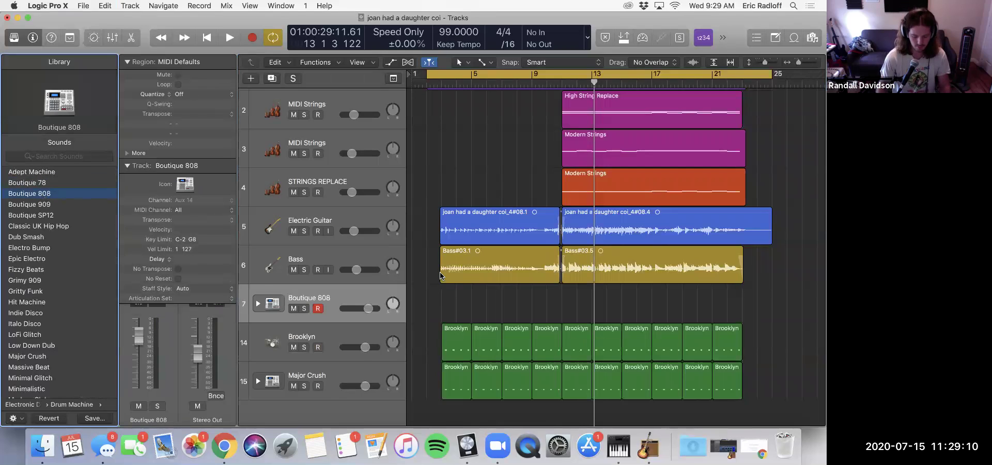
- Open Musical Typing for the Boutique 808 track and audition its F#1 sound
{"action": "key", "text": "super+k"}
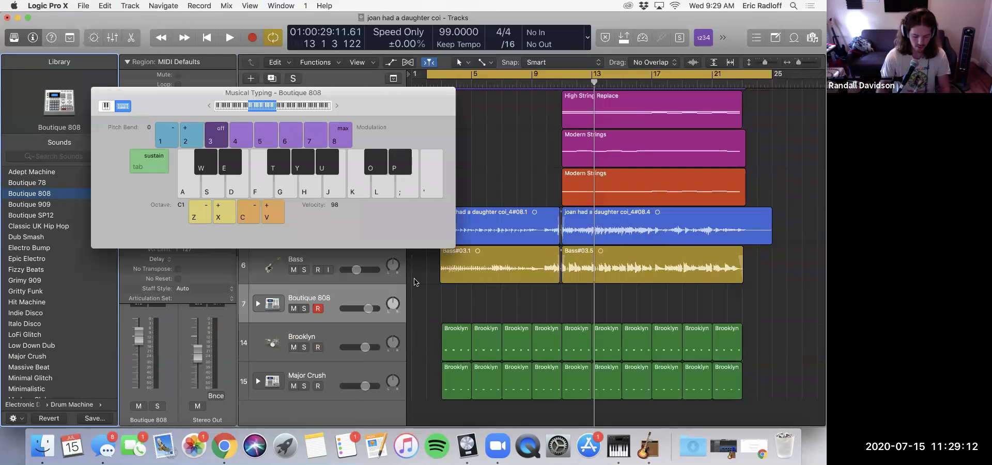
{"action": "key", "text": "t"}
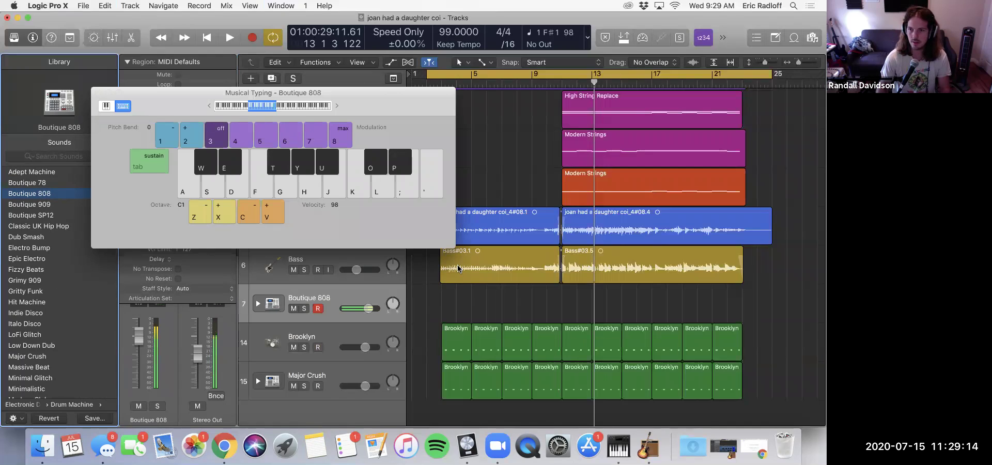
{"action": "key", "text": "t"}
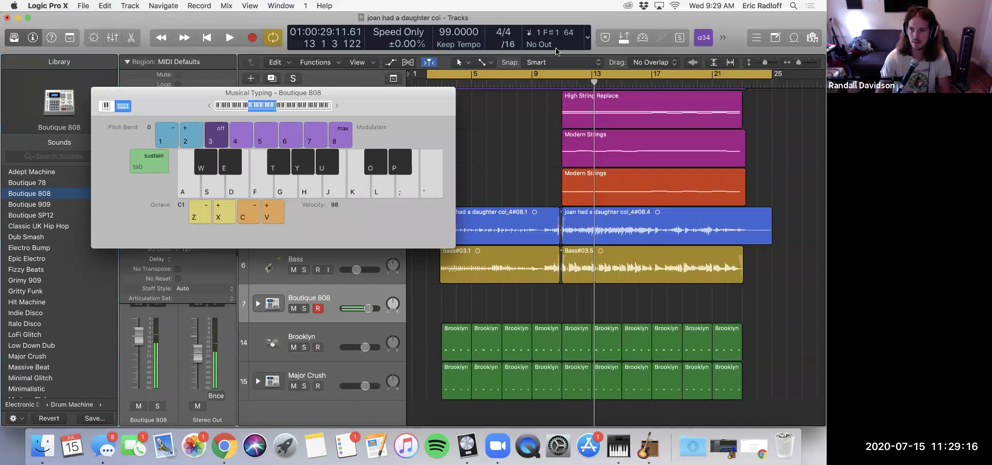
{"action": "left_click", "coordinate": [360, 91]}
{"action": "key", "text": "t"}
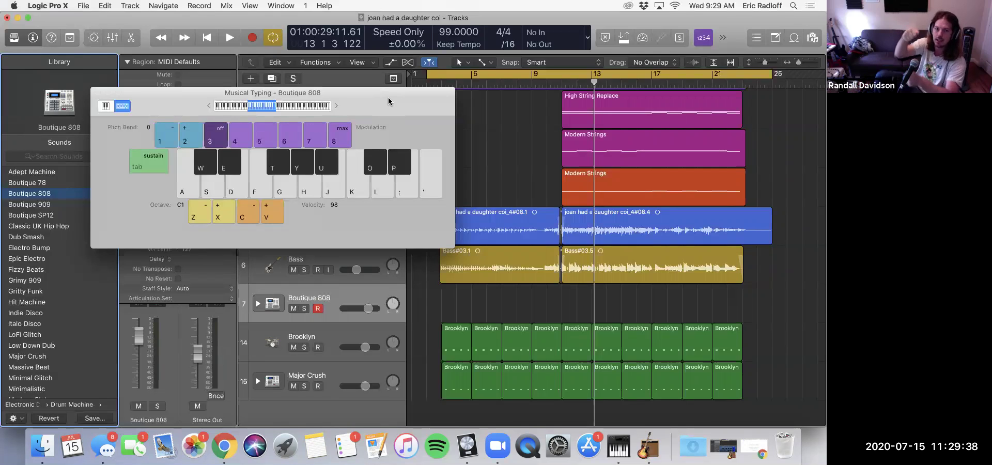
- Place the playhead at bar 5, start playback and reset the Stereo Out volume to its default
{"action": "left_click", "coordinate": [472, 82]}
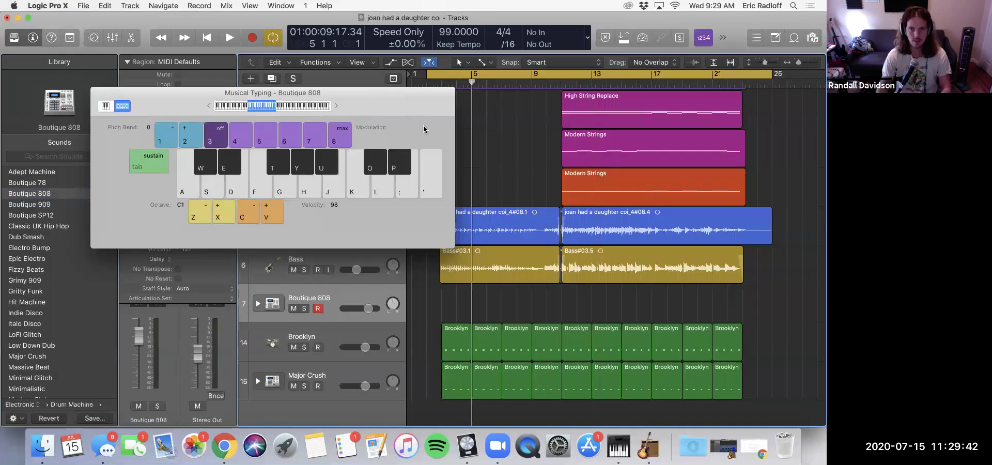
{"action": "key", "text": "space"}
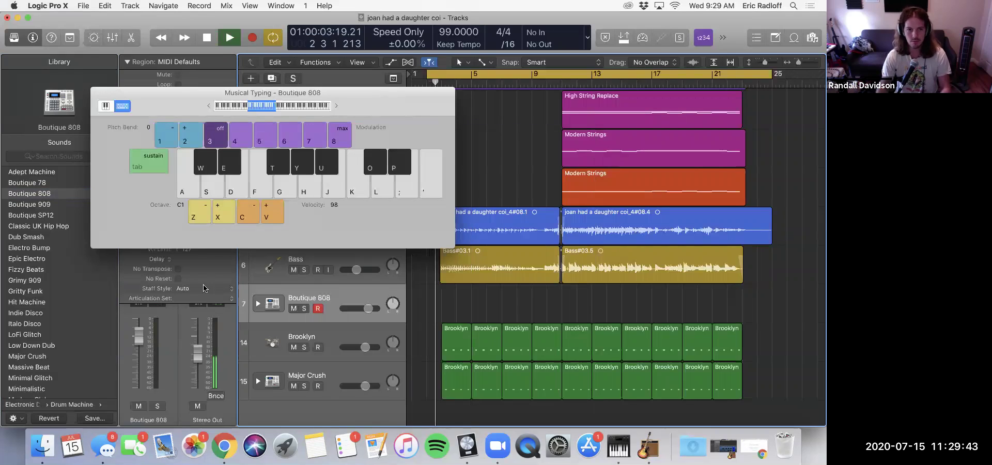
{"action": "left_click", "coordinate": [197, 356], "text": "alt"}
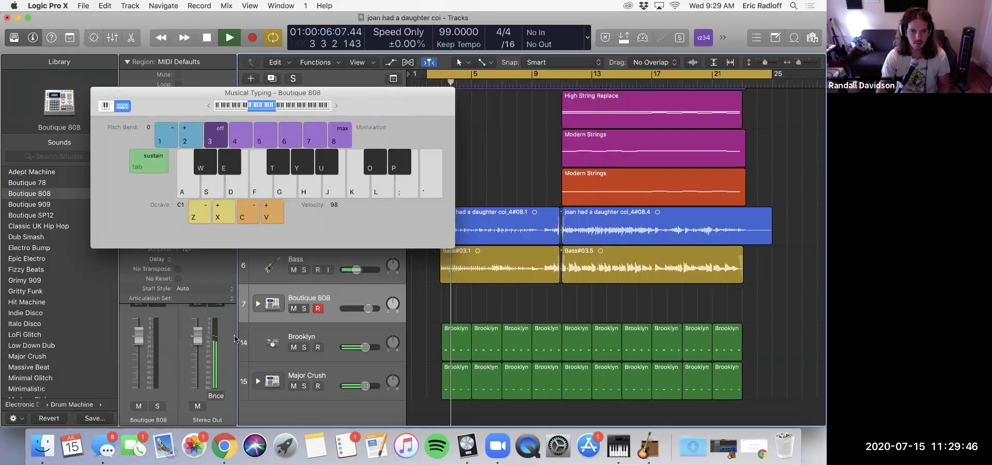
- Play repeated F#1 notes on the Boutique 808 along with the song up to bar 7, then stop playback
{"action": "left_click", "coordinate": [277, 168]}
{"action": "left_click", "coordinate": [277, 168]}
{"action": "left_click", "coordinate": [277, 168]}
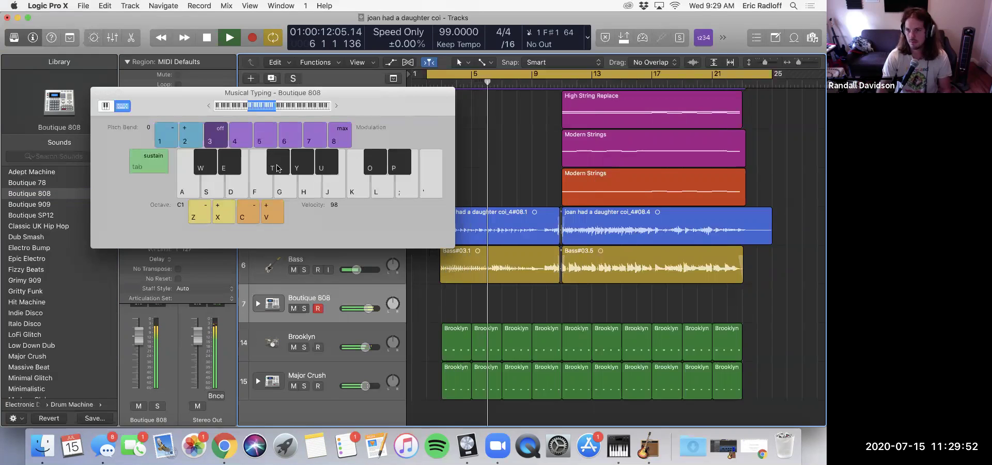
{"action": "left_click", "coordinate": [277, 168]}
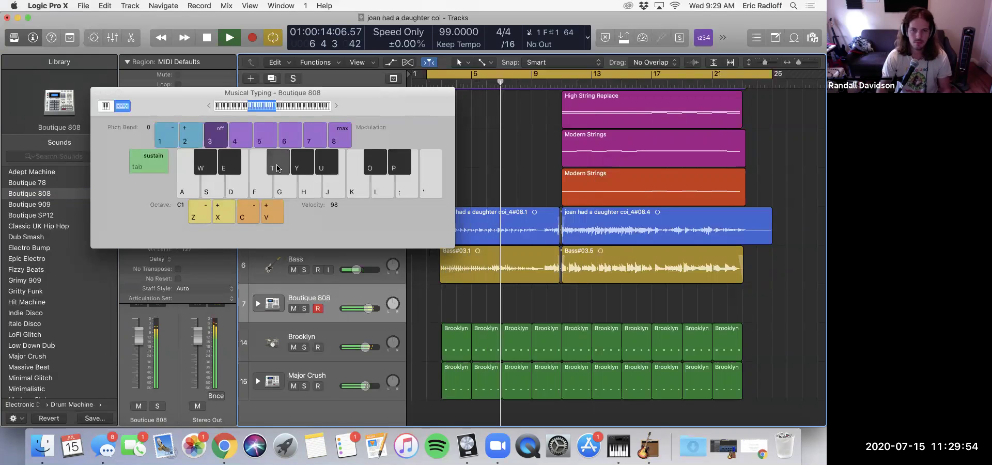
{"action": "left_click", "coordinate": [277, 167]}
{"action": "left_click", "coordinate": [277, 168]}
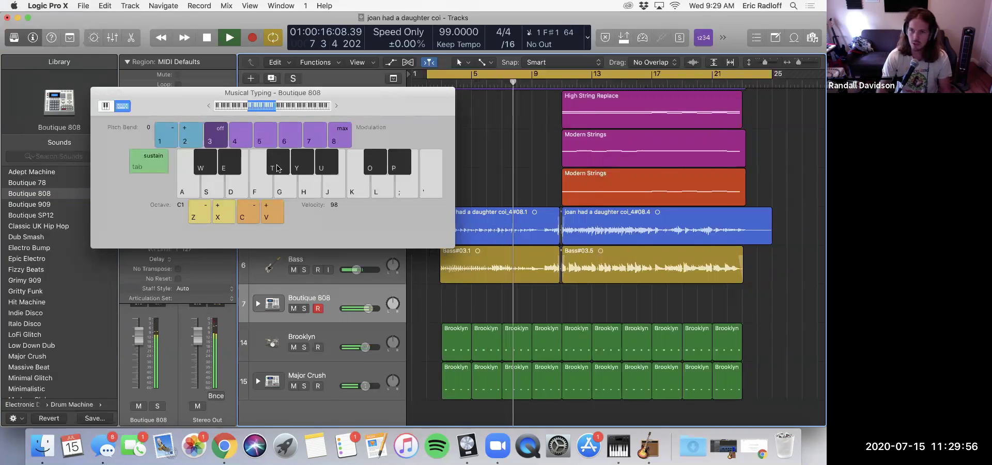
{"action": "key", "text": "space"}
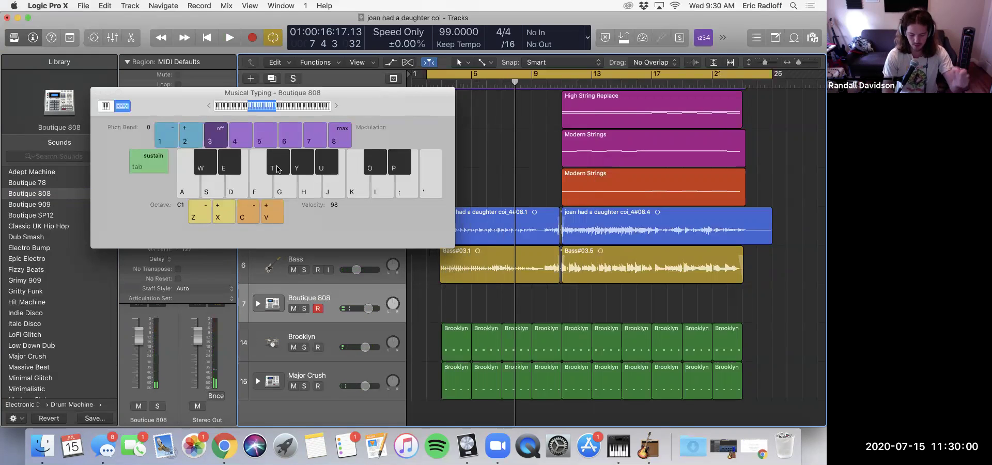
- Rehearse repeated F#1 notes on the Boutique 808 along with the song from bar 2 to bar 10, close Musical Typing and stop playback
{"action": "key", "text": "space"}
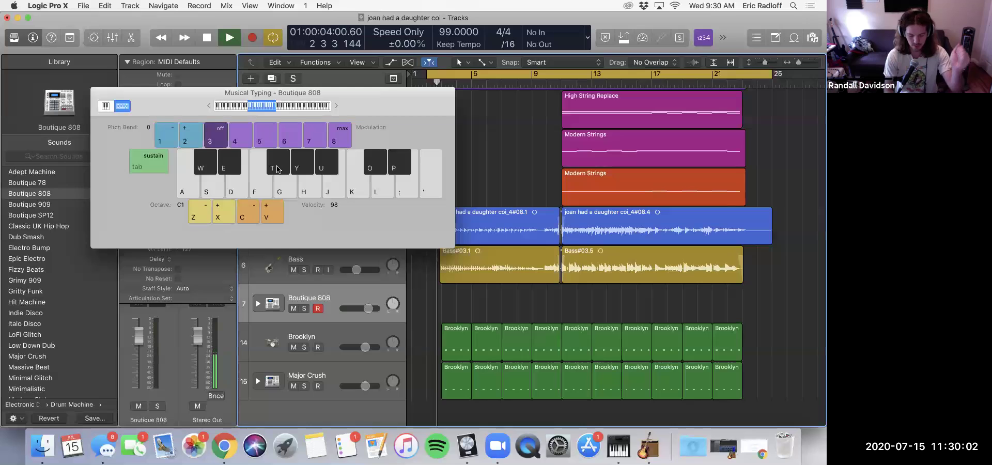
{"action": "key", "text": "t"}
{"action": "key", "text": "t"}
{"action": "key", "text": "t"}
{"action": "key", "text": "t"}
{"action": "key", "text": "t"}
{"action": "key", "text": "t"}
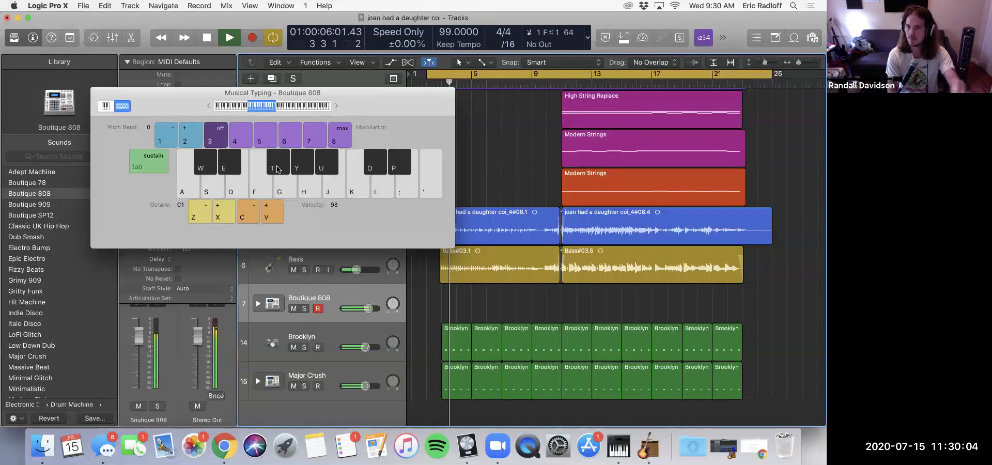
{"action": "left_click", "coordinate": [277, 169]}
{"action": "left_click", "coordinate": [277, 169]}
{"action": "left_click", "coordinate": [278, 169]}
{"action": "left_click", "coordinate": [277, 169]}
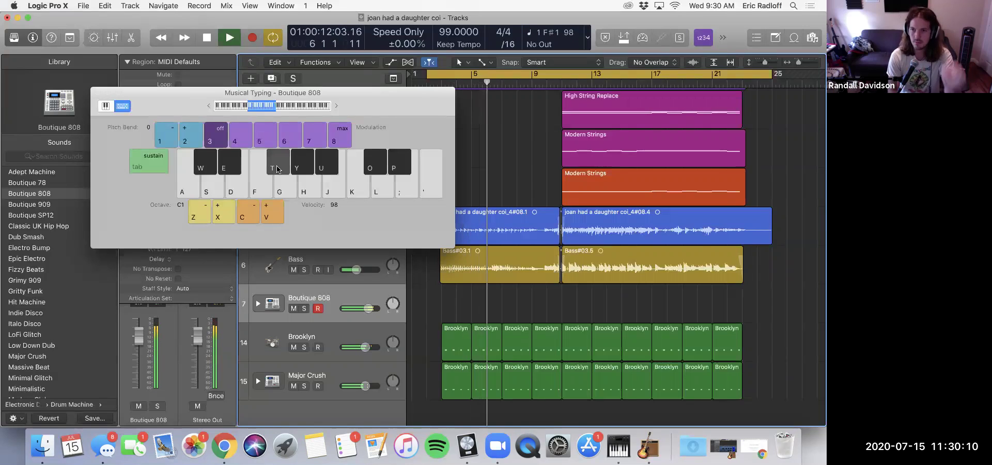
{"action": "left_click", "coordinate": [278, 169]}
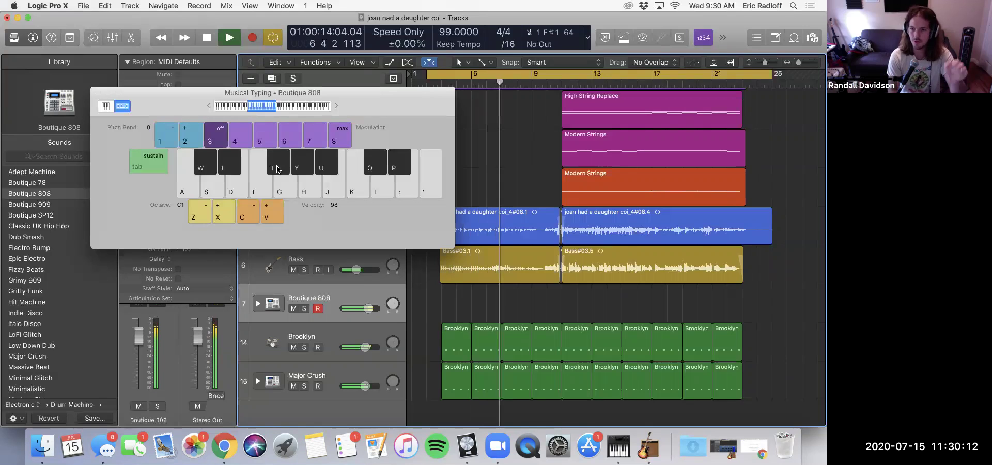
{"action": "left_click", "coordinate": [277, 169]}
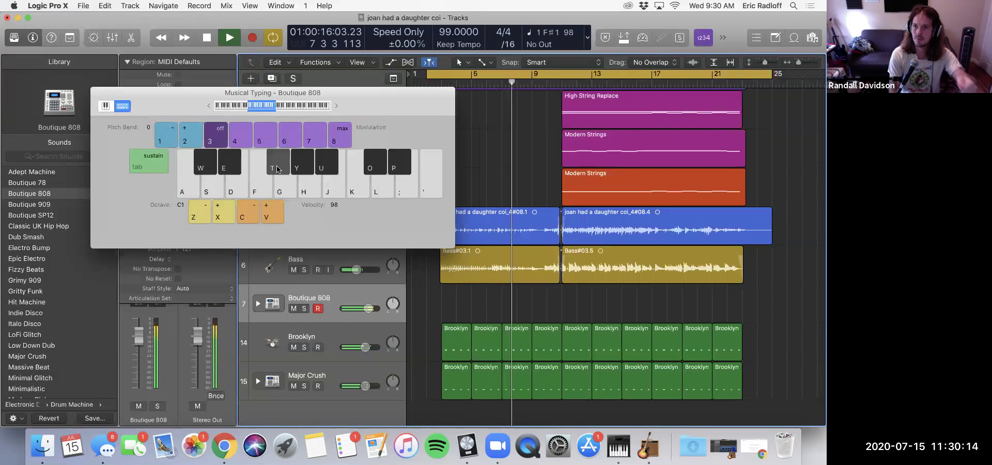
{"action": "left_click", "coordinate": [277, 169]}
{"action": "key", "text": "t"}
{"action": "key", "text": "t"}
{"action": "key", "text": "u"}
{"action": "key", "text": "t"}
{"action": "key", "text": "t"}
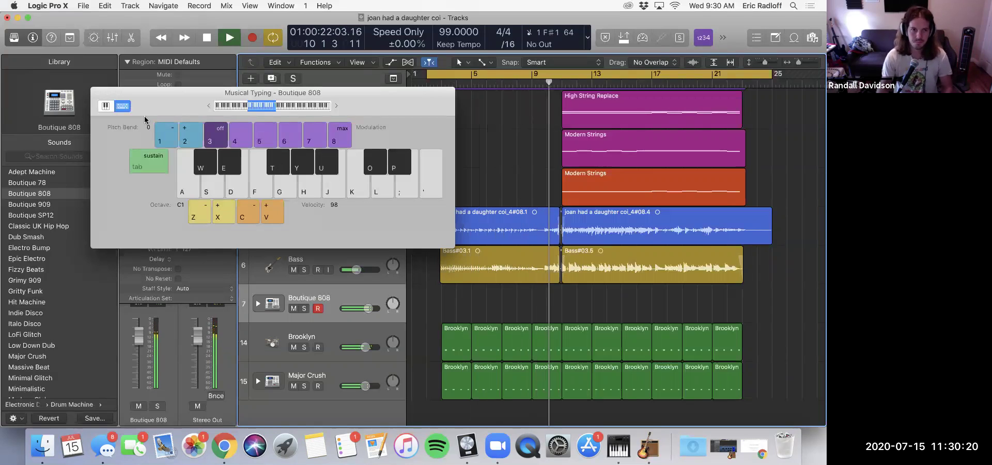
{"action": "left_click", "coordinate": [97, 93]}
{"action": "key", "text": "space"}
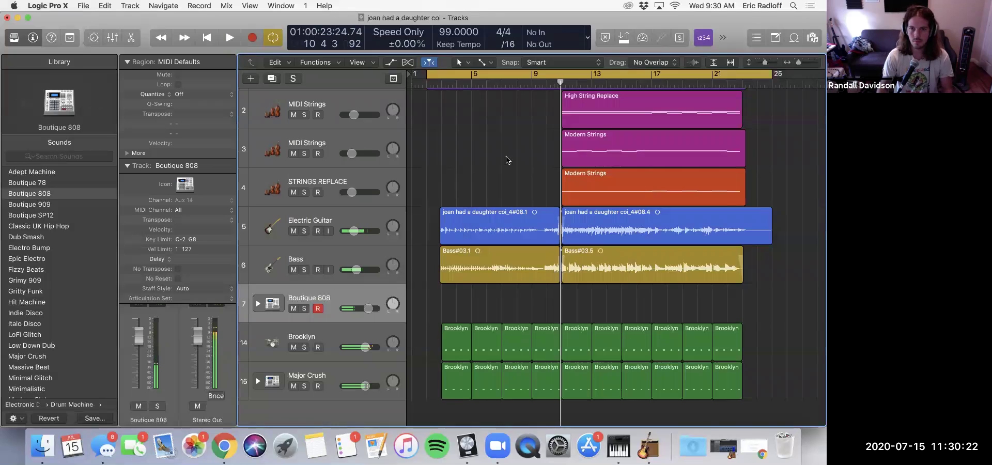
- Return the playhead to the start of the cycle range at bar 2
{"action": "scroll", "coordinate": [472, 143], "scroll_direction": "right", "scroll_amount": 3}
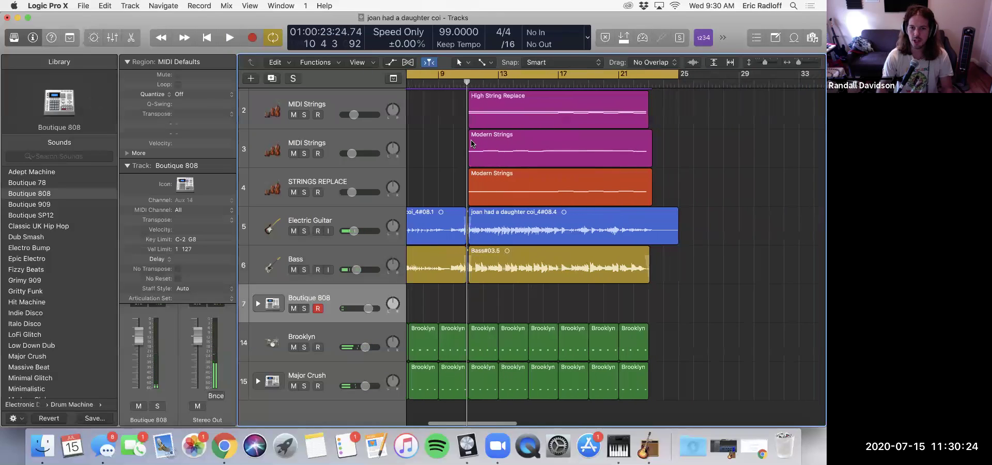
{"action": "scroll", "coordinate": [475, 144], "scroll_direction": "left", "scroll_amount": 3}
{"action": "key", "text": "Return"}
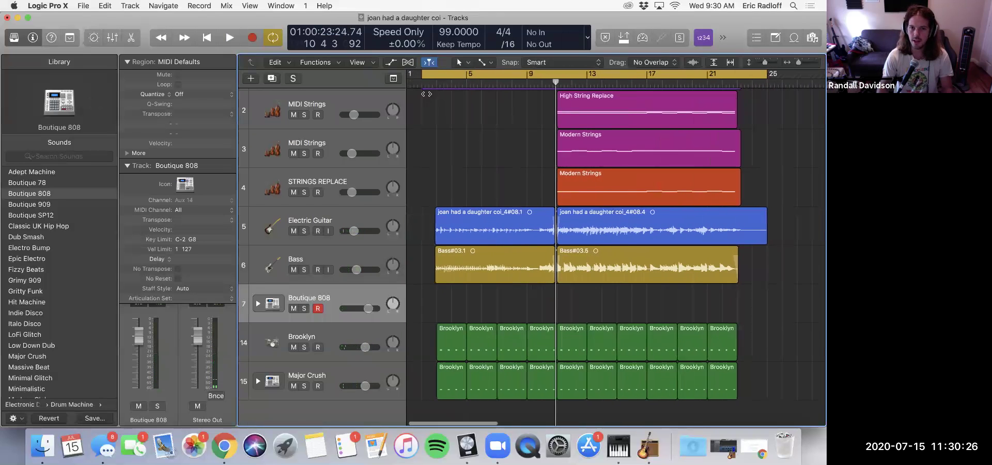
{"action": "left_click_drag", "start_coordinate": [154, 18], "coordinate": [93, 19]}
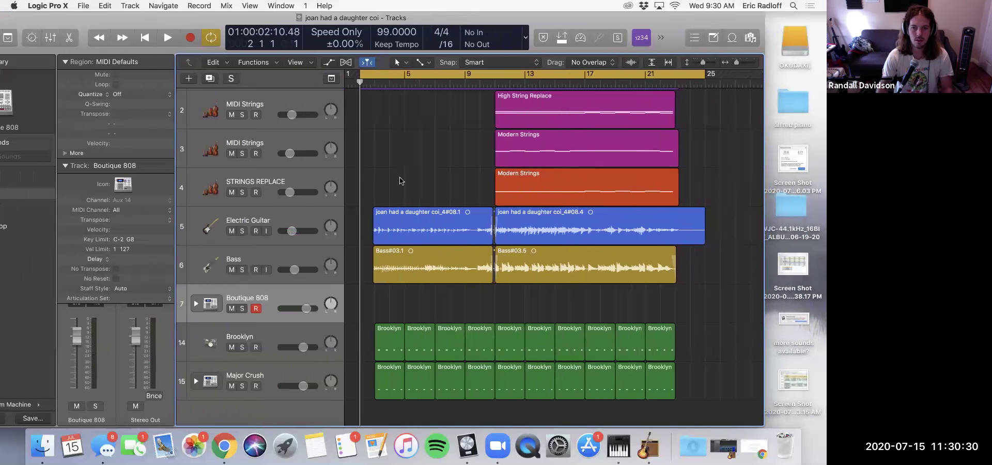
{"action": "left_click_drag", "start_coordinate": [156, 21], "coordinate": [218, 20]}
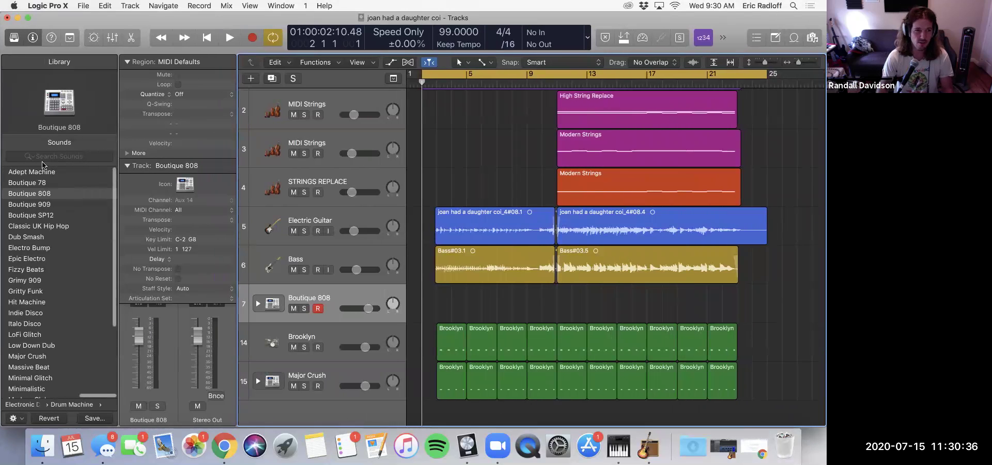
- Replace the Boutique 808 sound on track 7 with the Liverpool kit from the Drum Kit sounds
{"action": "scroll", "coordinate": [50, 213], "scroll_direction": "left", "scroll_amount": 3}
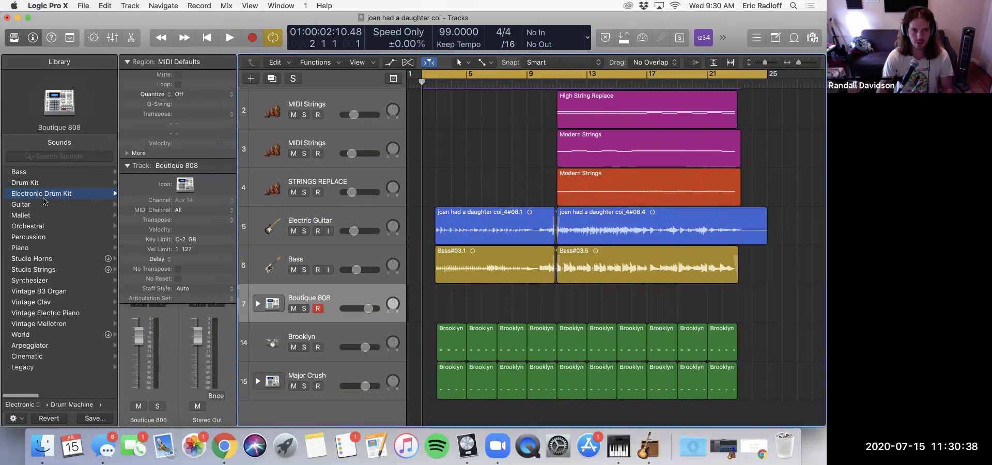
{"action": "left_click", "coordinate": [41, 183]}
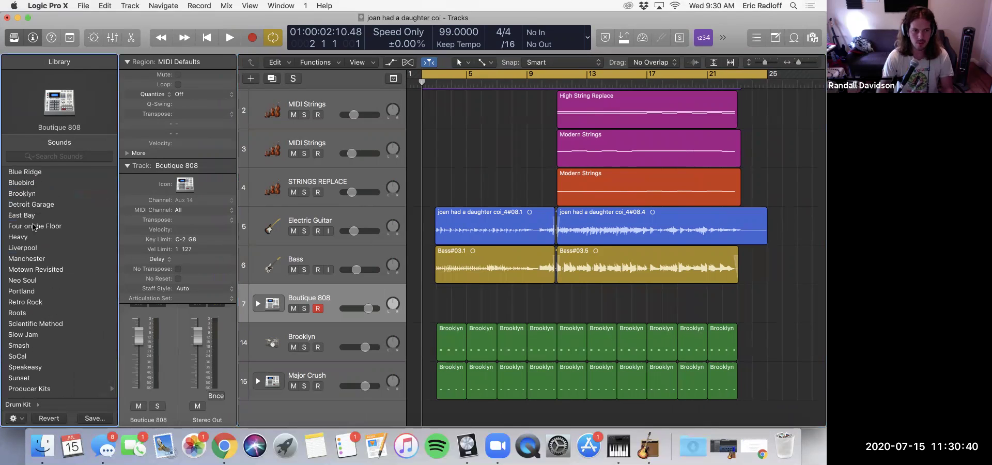
{"action": "left_click", "coordinate": [26, 248]}
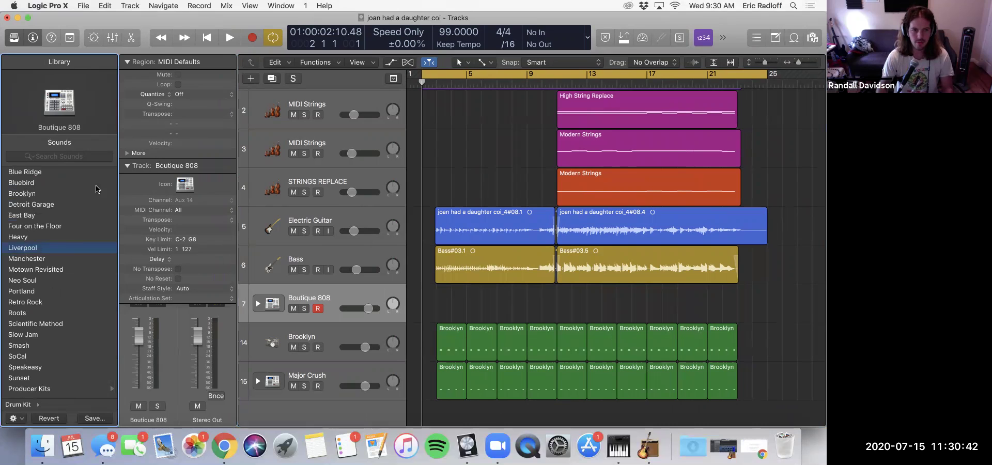
- Audition the Liverpool kit's F#1, G#1 and A#1 sounds with Musical Typing and raise its track volume slightly
{"action": "left_click_drag", "start_coordinate": [184, 25], "coordinate": [86, 25]}
{"action": "key", "text": "super+k"}
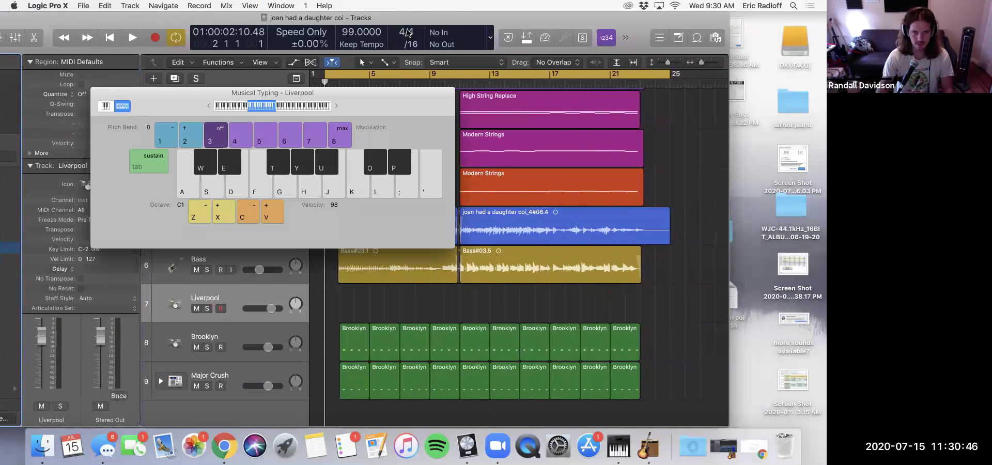
{"action": "key", "text": "t"}
{"action": "key", "text": "t"}
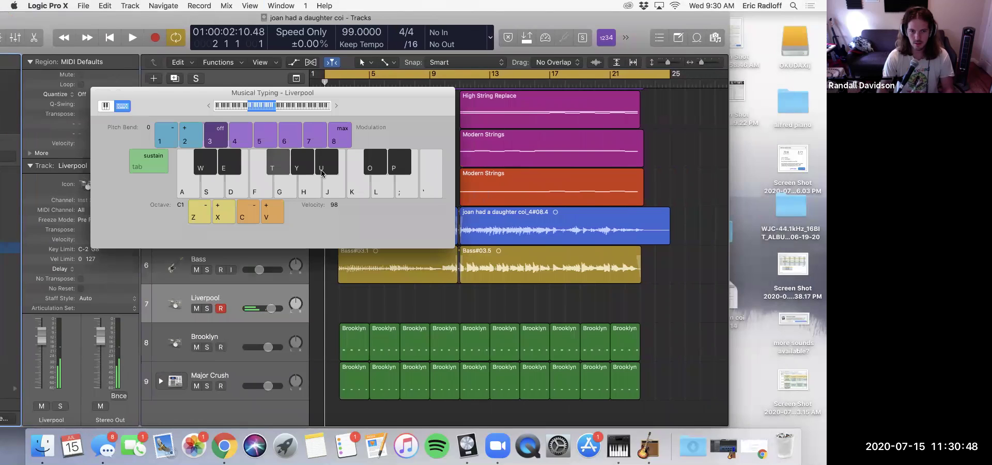
{"action": "key", "text": "u"}
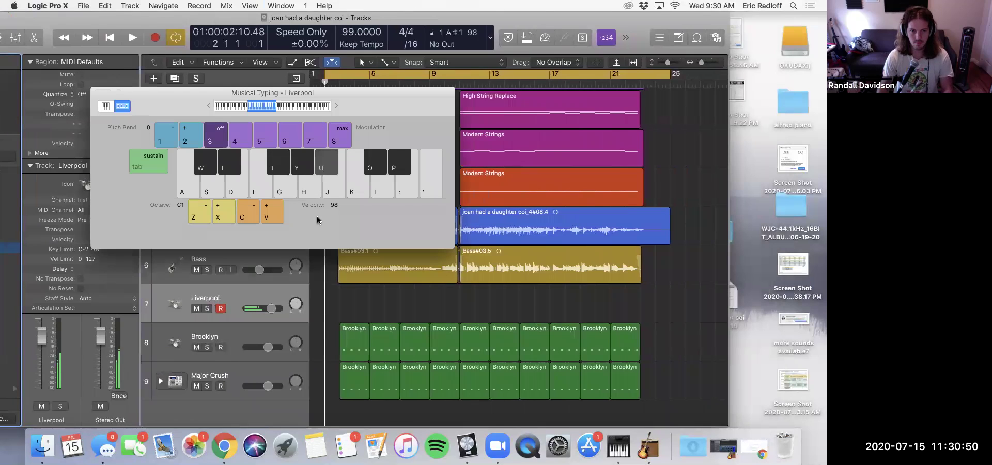
{"action": "key", "text": "y"}
{"action": "key", "text": "u"}
{"action": "key", "text": "u"}
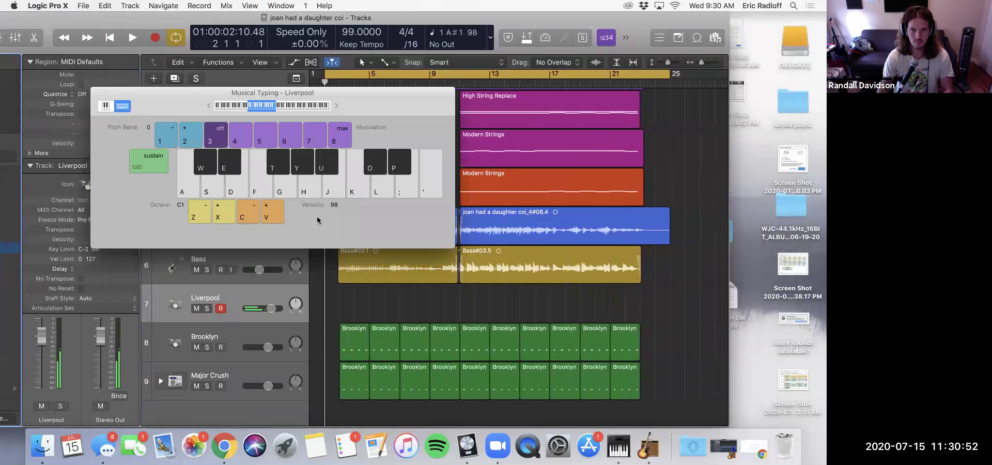
{"action": "key", "text": "t"}
{"action": "key", "text": "t"}
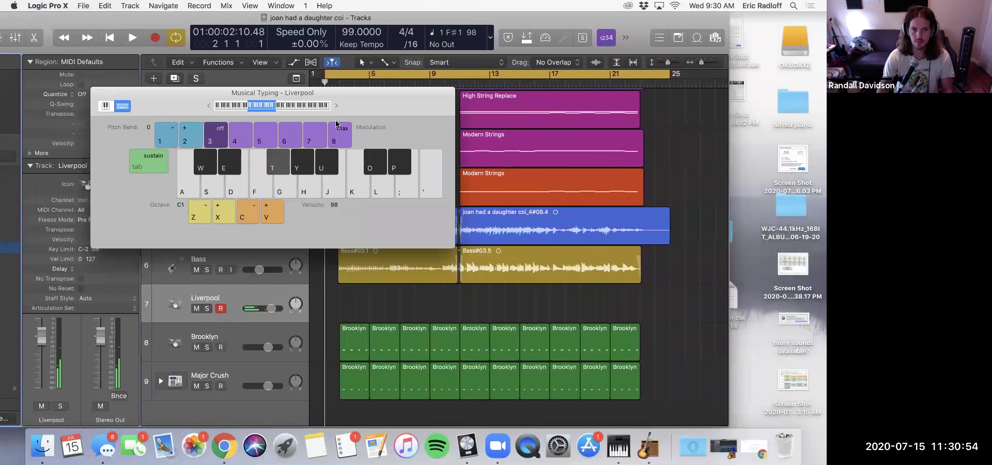
{"action": "left_click_drag", "start_coordinate": [271, 311], "coordinate": [274, 311]}
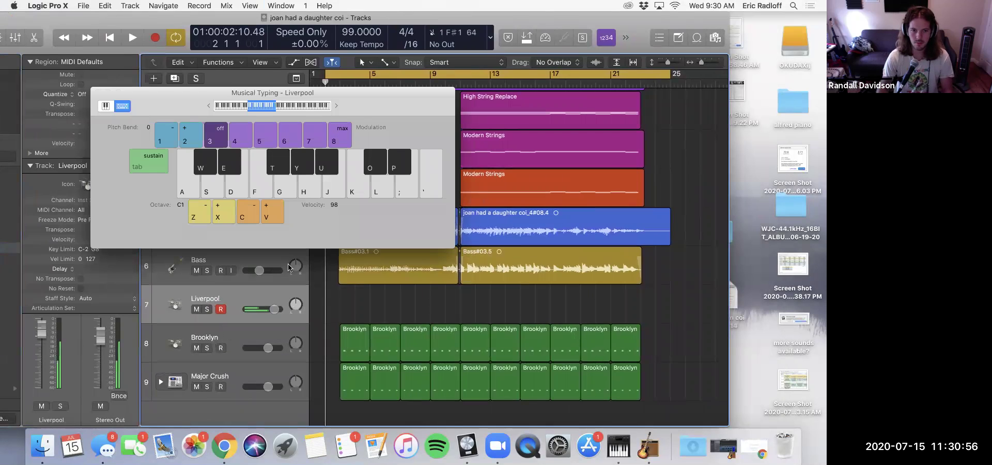
{"action": "key", "text": "super+k"}
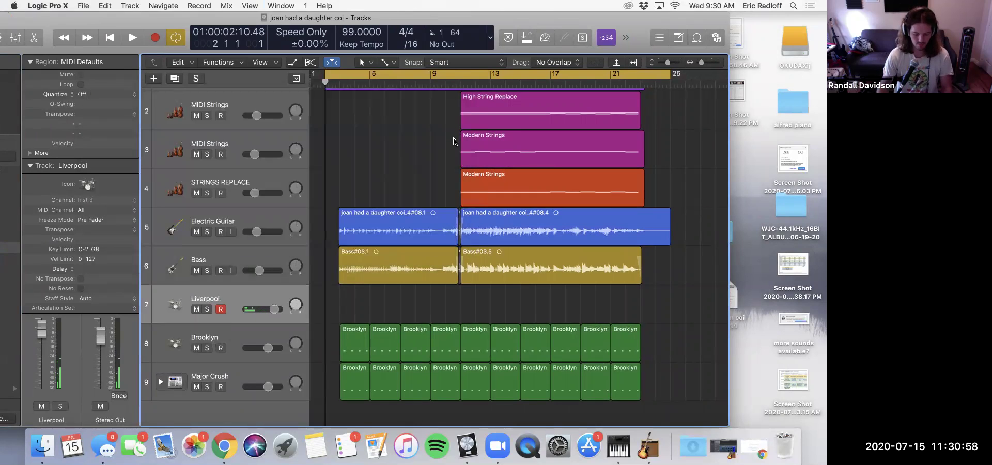
- Start recording on the Liverpool track from bar 2 and play repeated F#1 notes with Musical Typing
{"action": "key", "text": "space"}
{"action": "key", "text": "super+k"}
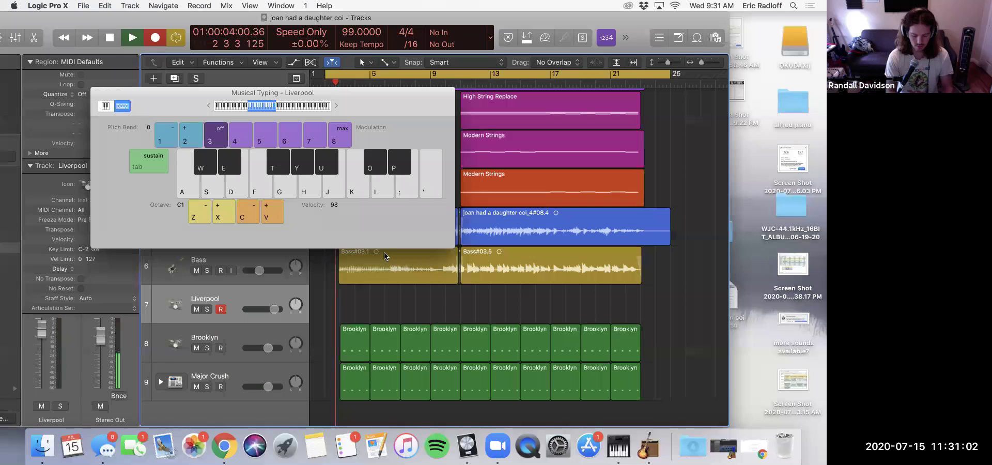
{"action": "key", "text": "t"}
{"action": "key", "text": "t"}
{"action": "key", "text": "t"}
{"action": "key", "text": "t"}
{"action": "key", "text": "t"}
{"action": "key", "text": "t"}
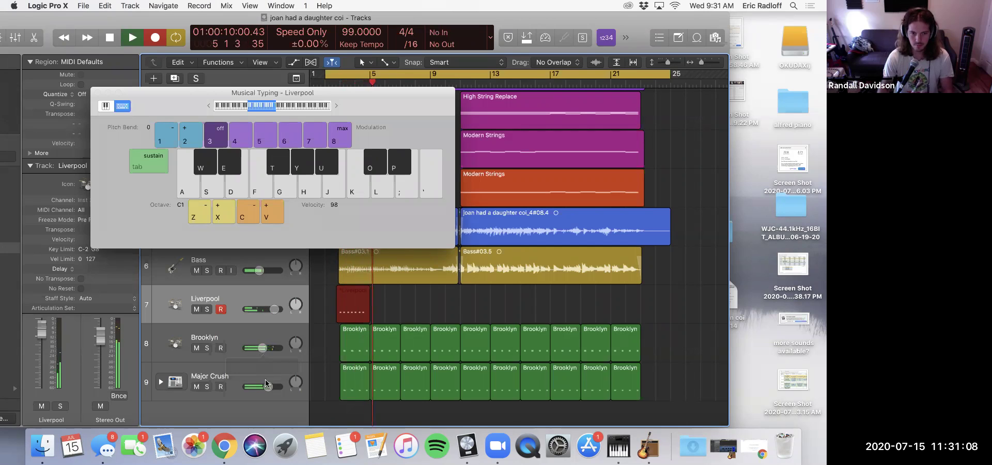
{"action": "key", "text": "t"}
- Lower the Major Crush volume to -5.6 dB while playing further F#1 notes, then stop the Liverpool recording at bar 7
{"action": "left_click_drag", "start_coordinate": [267, 385], "coordinate": [263, 386]}
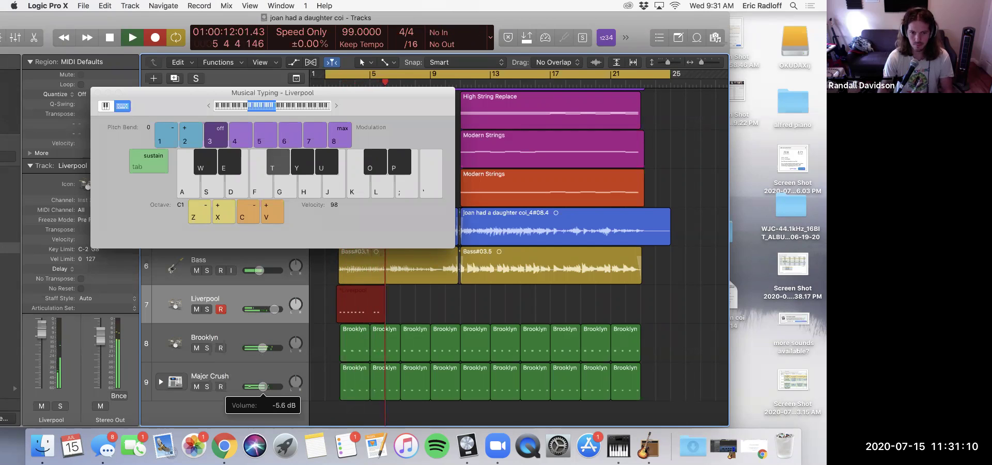
{"action": "key", "text": "t"}
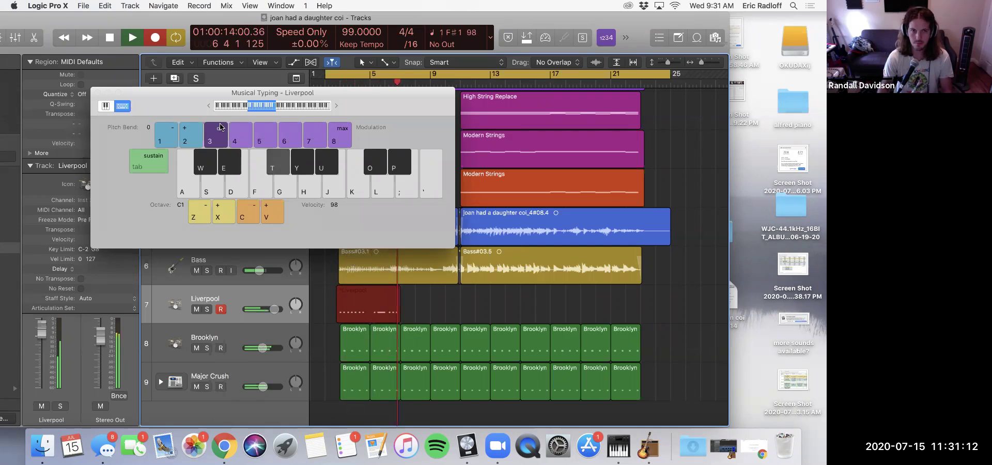
{"action": "left_click", "coordinate": [97, 93]}
{"action": "key", "text": "space"}
- Select the recorded Liverpool region on track 7 and enlarge it for a closer look
{"action": "left_click", "coordinate": [370, 307]}
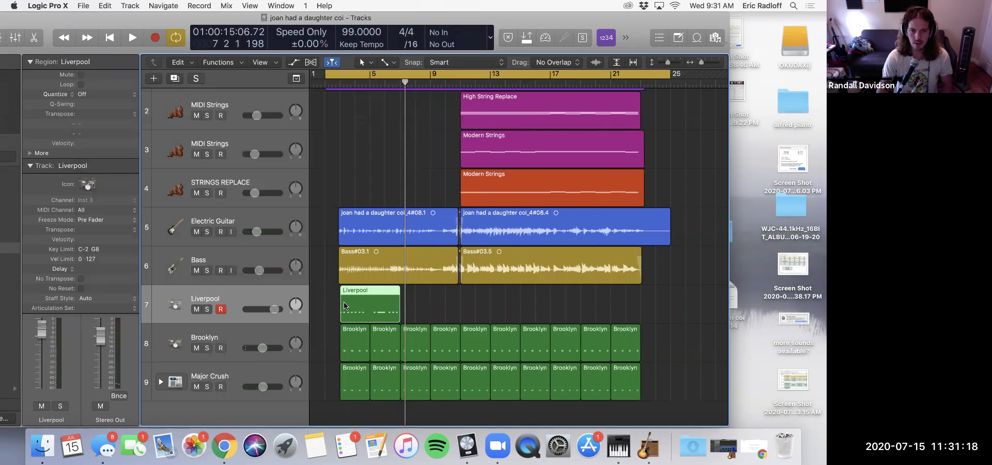
{"action": "scroll", "coordinate": [345, 306], "scroll_direction": "up", "scroll_amount": 5}
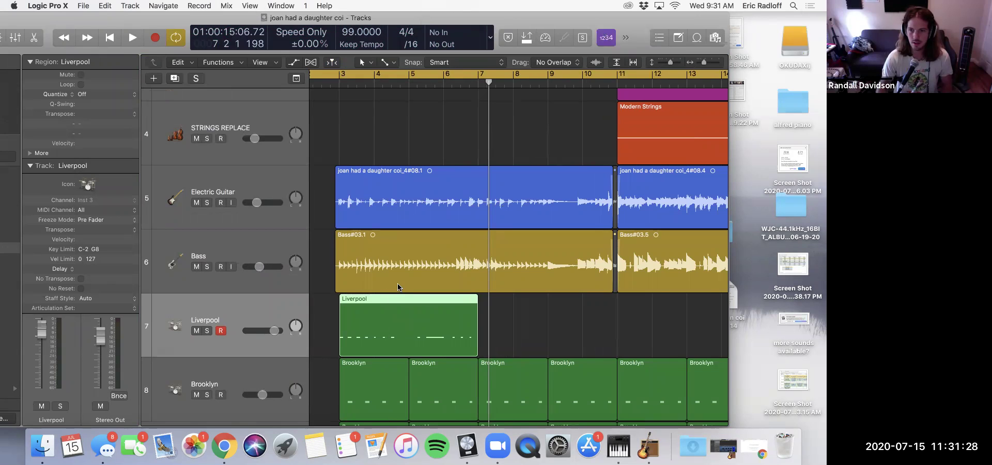
- Quantize the Liverpool drum region to 1/4 Note
{"action": "scroll", "coordinate": [398, 285], "scroll_direction": "down", "scroll_amount": 3}
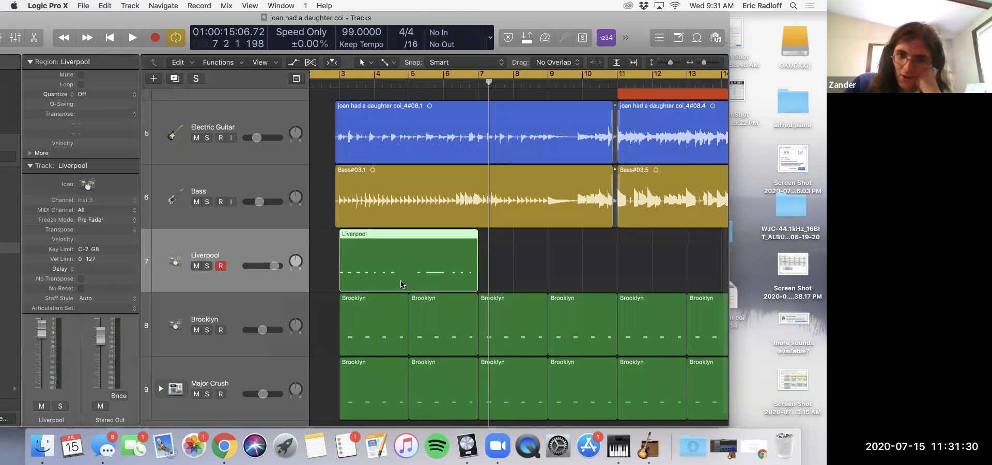
{"action": "scroll", "coordinate": [400, 284], "scroll_direction": "right", "scroll_amount": 3}
{"action": "scroll", "coordinate": [402, 282], "scroll_direction": "down", "scroll_amount": 4}
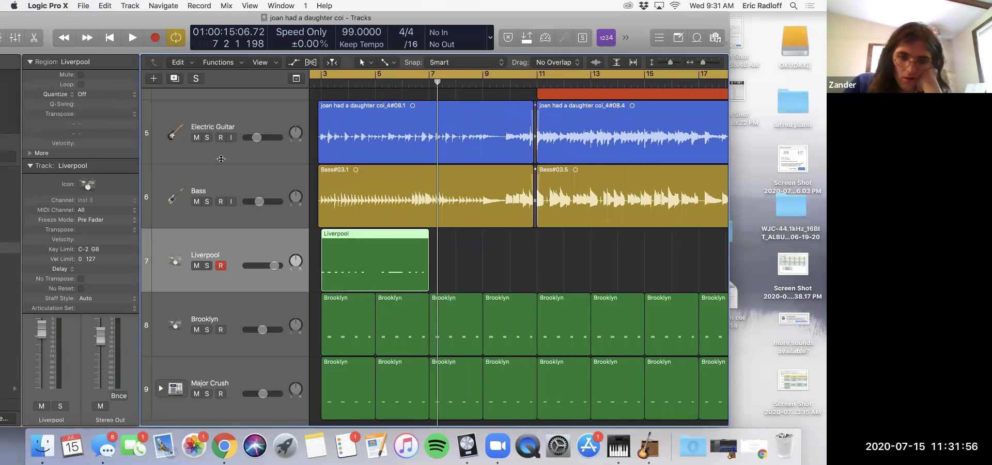
{"action": "left_click", "coordinate": [102, 95]}
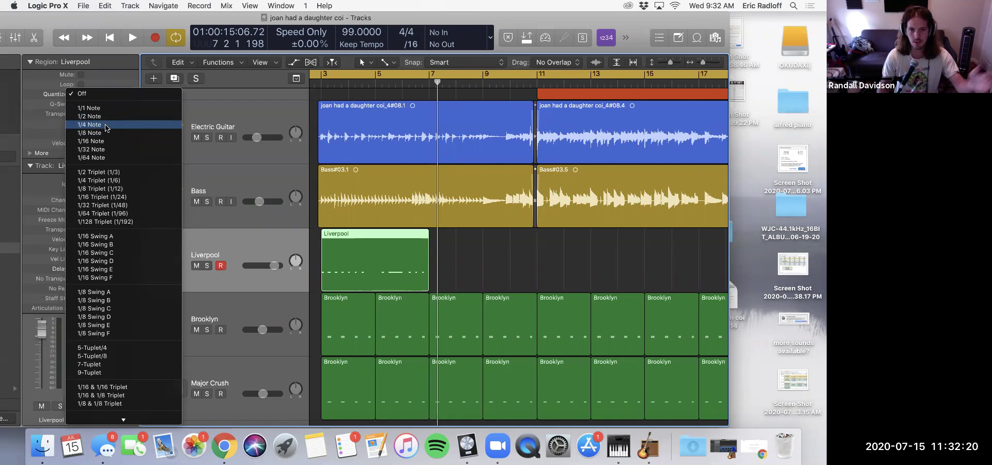
{"action": "left_click", "coordinate": [106, 127]}
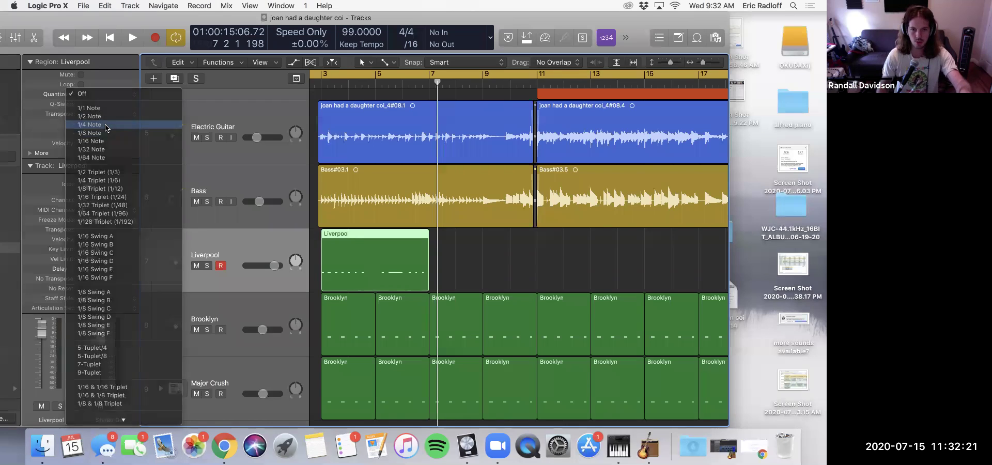
- Open the Liverpool region in the Piano Roll and examine how its hi-hat notes line up with the beat grid
{"action": "double_click", "coordinate": [378, 273]}
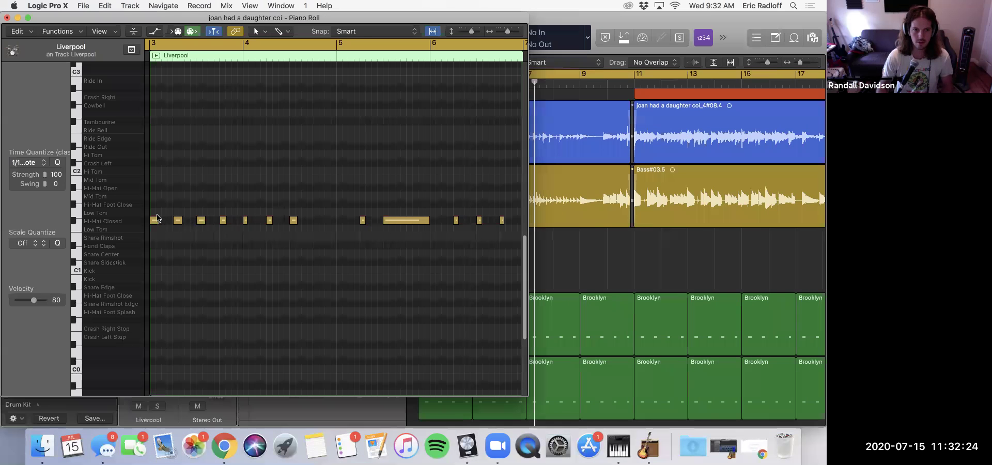
{"action": "key", "text": "super+Right"}
{"action": "key", "text": "super+Right"}
{"action": "key", "text": "super+Right"}
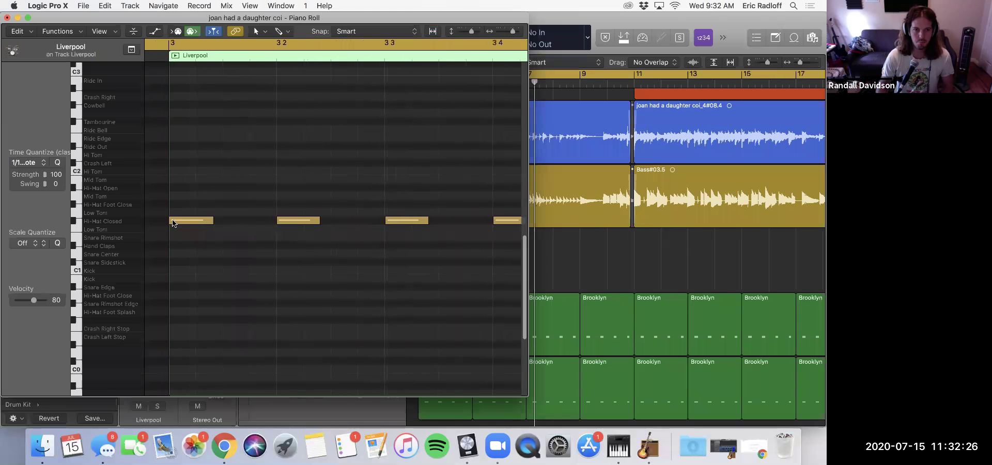
{"action": "key", "text": "super+Left"}
{"action": "key", "text": "super+Left"}
{"action": "key", "text": "super+Left"}
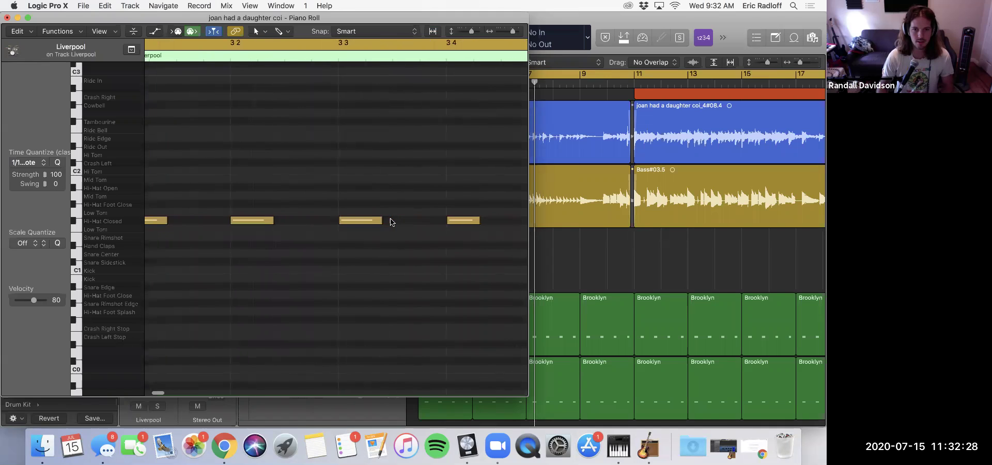
{"action": "key", "text": "super+Left"}
{"action": "key", "text": "super+Left"}
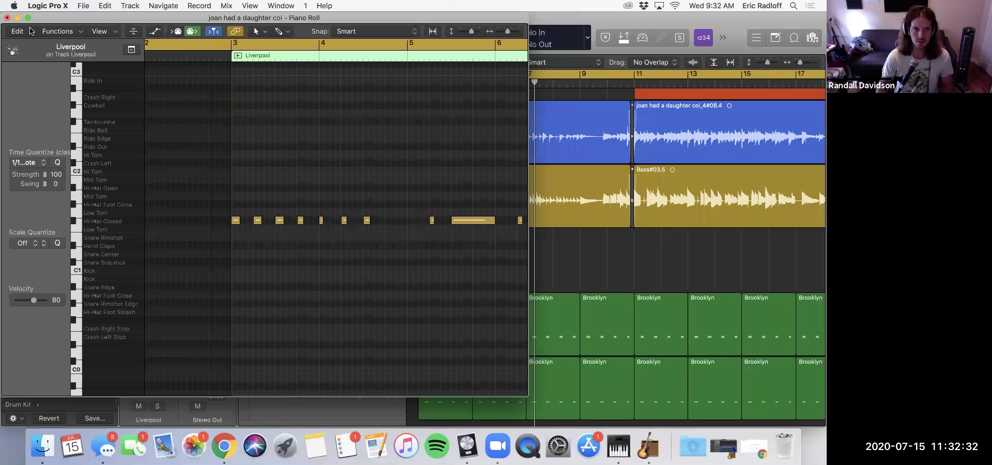
{"action": "left_click", "coordinate": [7, 18]}
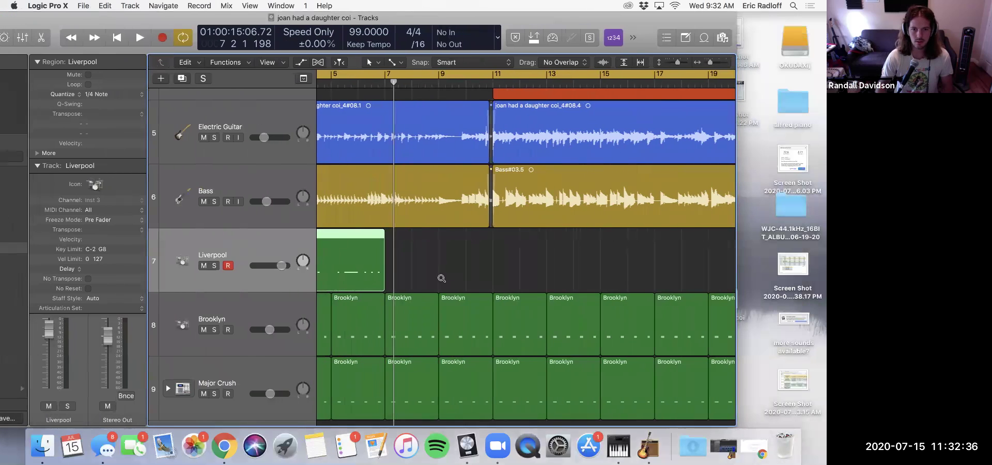
- Place the playhead at bar 4, one bar after the Liverpool region's start
{"action": "left_click", "coordinate": [442, 280], "text": "ctrl+alt"}
{"action": "left_click", "coordinate": [442, 279], "text": "ctrl+alt"}
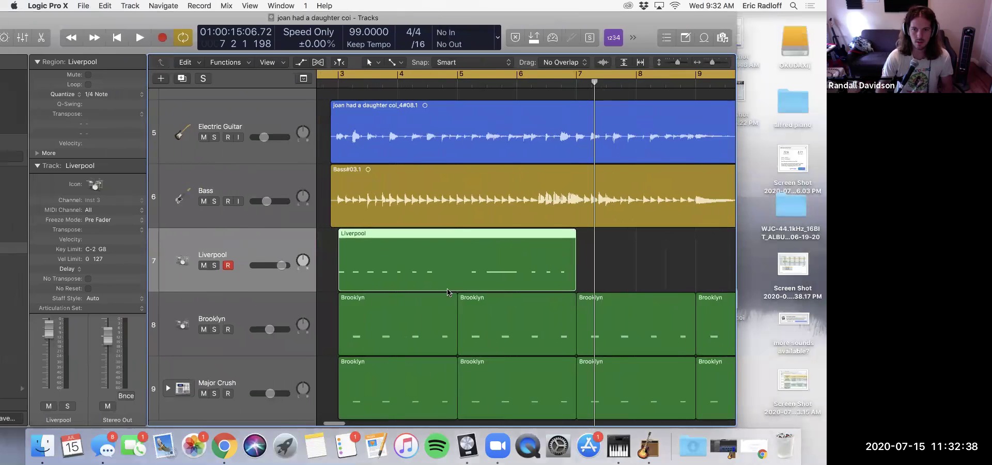
{"action": "left_click", "coordinate": [472, 85]}
{"action": "left_click_drag", "start_coordinate": [471, 85], "coordinate": [397, 85]}
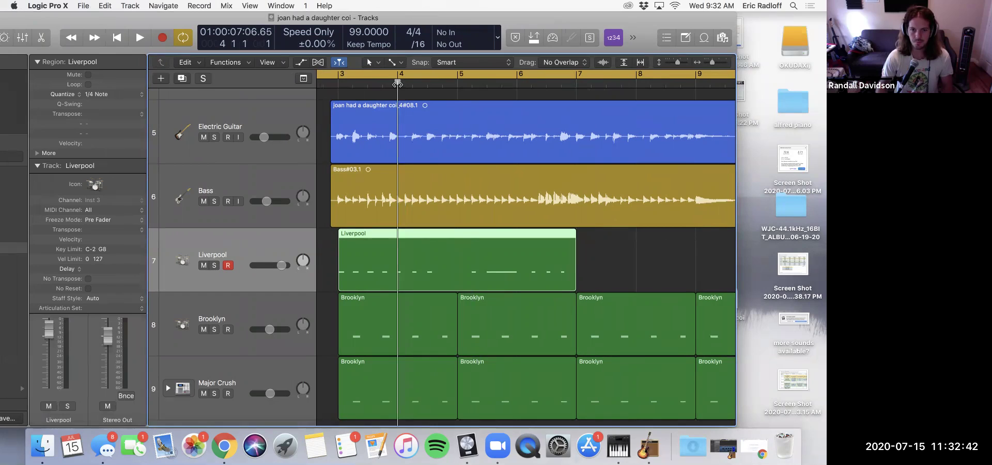
{"action": "left_click", "coordinate": [130, 6]}
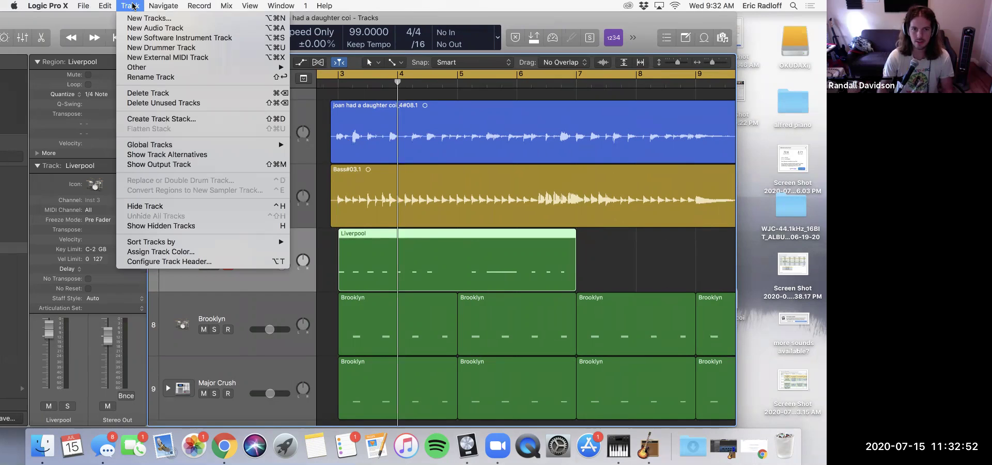
{"action": "mouse_move", "coordinate": [107, 7]}
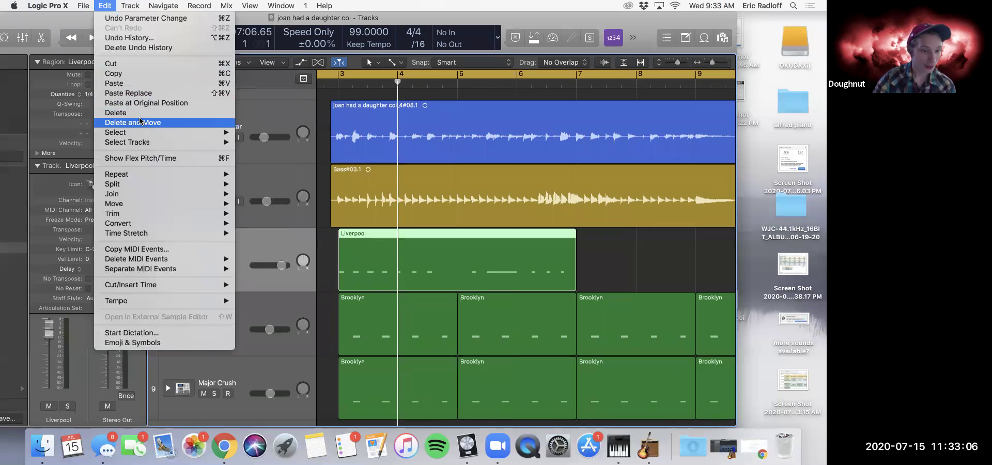
{"action": "mouse_move", "coordinate": [143, 217]}
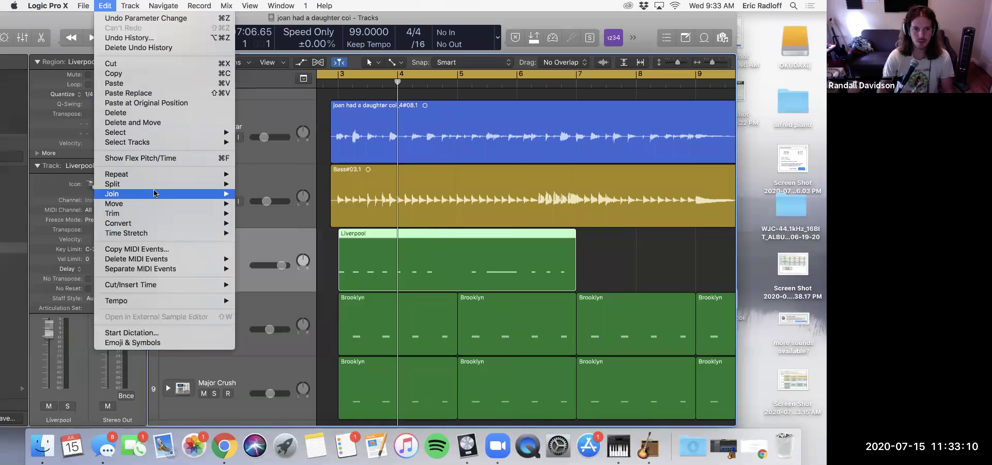
{"action": "mouse_move", "coordinate": [154, 187]}
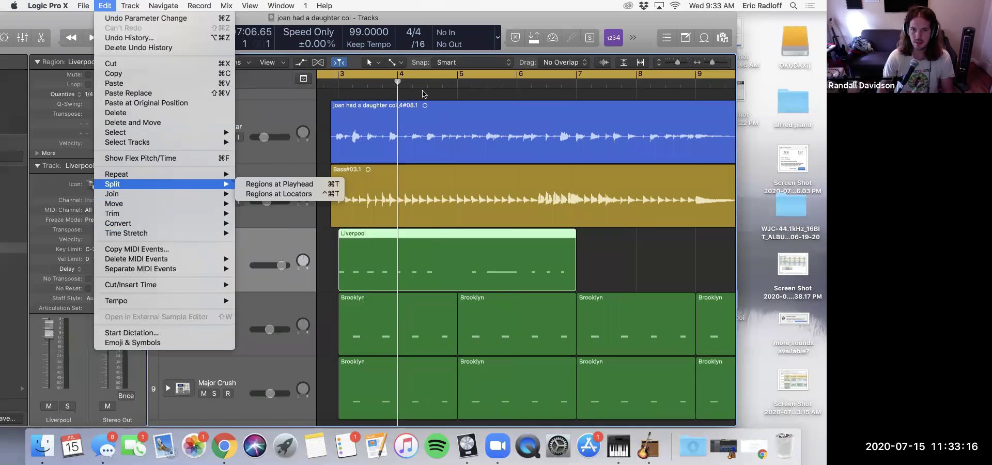
{"action": "left_click", "coordinate": [361, 143]}
{"action": "left_click_drag", "start_coordinate": [337, 85], "coordinate": [399, 89]}
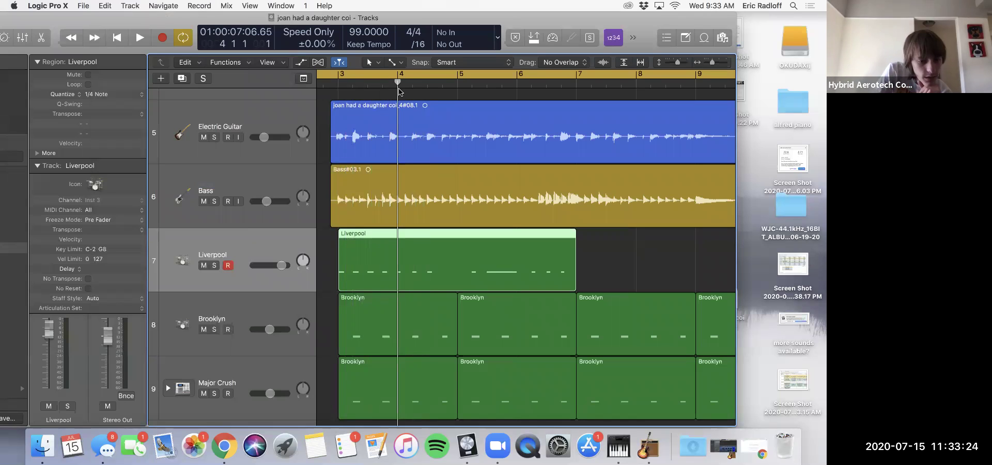
{"action": "scroll", "coordinate": [398, 88], "scroll_direction": "left", "scroll_amount": 1}
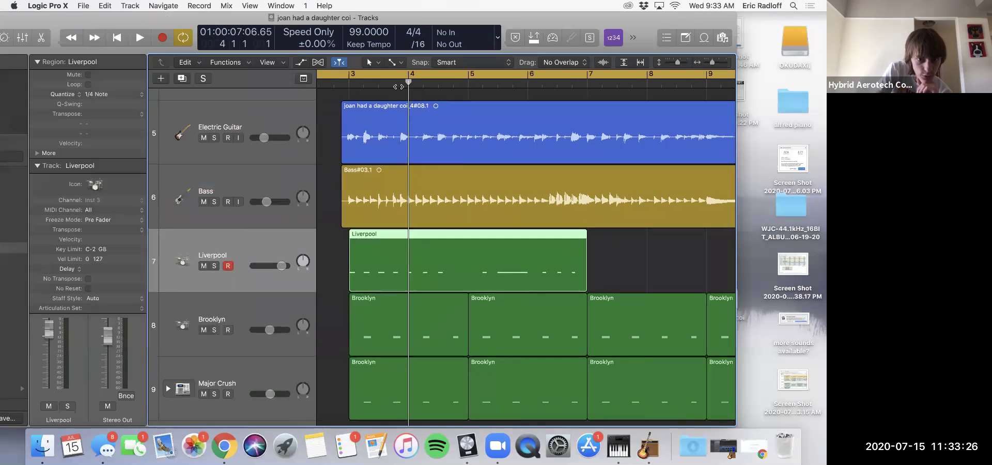
{"action": "left_click", "coordinate": [371, 63]}
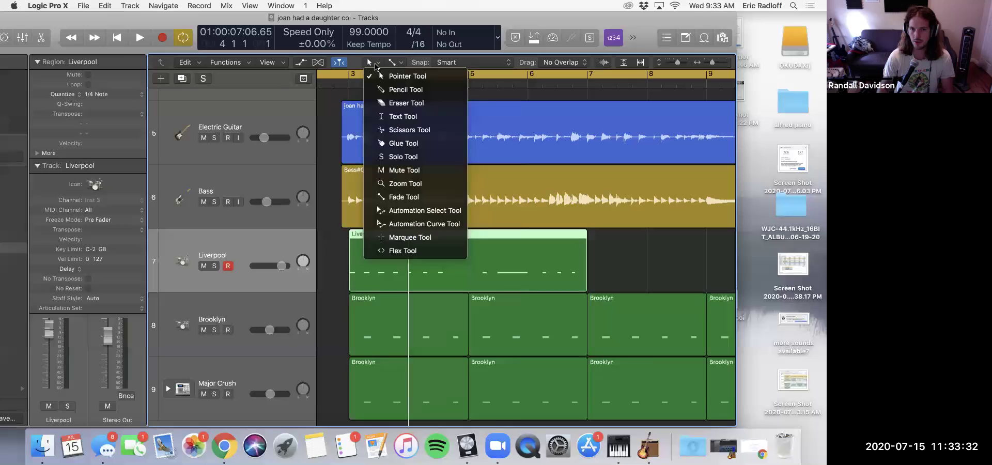
{"action": "left_click", "coordinate": [375, 64]}
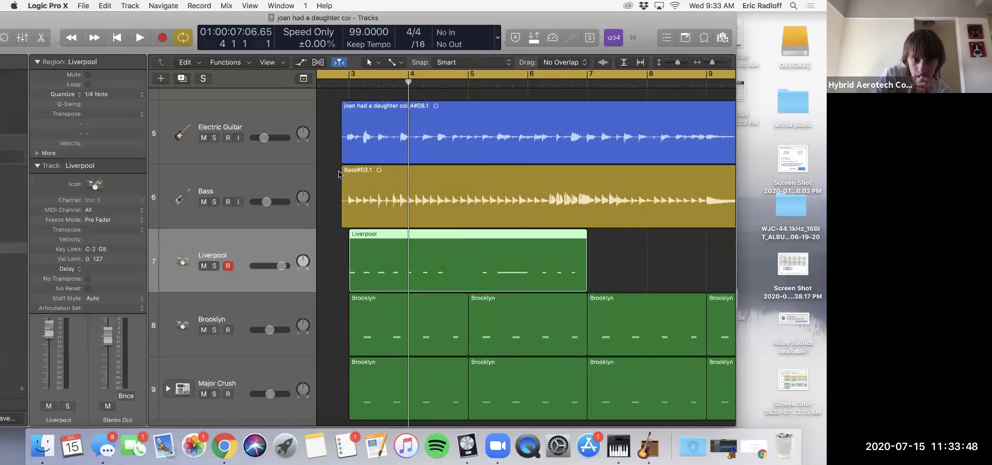
- Split the Liverpool region at bar 4 using the playhead position
{"action": "left_click_drag", "start_coordinate": [351, 86], "coordinate": [394, 84]}
{"action": "left_click", "coordinate": [350, 85]}
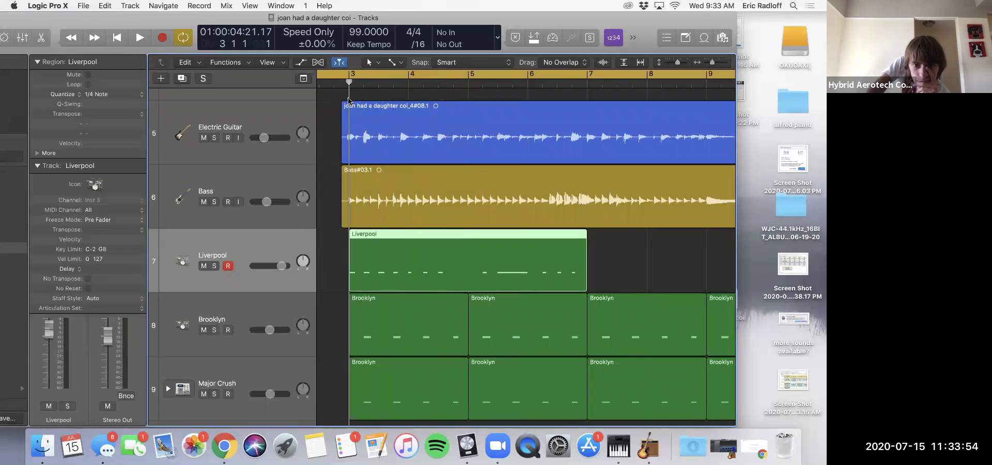
{"action": "left_click_drag", "start_coordinate": [348, 85], "coordinate": [417, 86]}
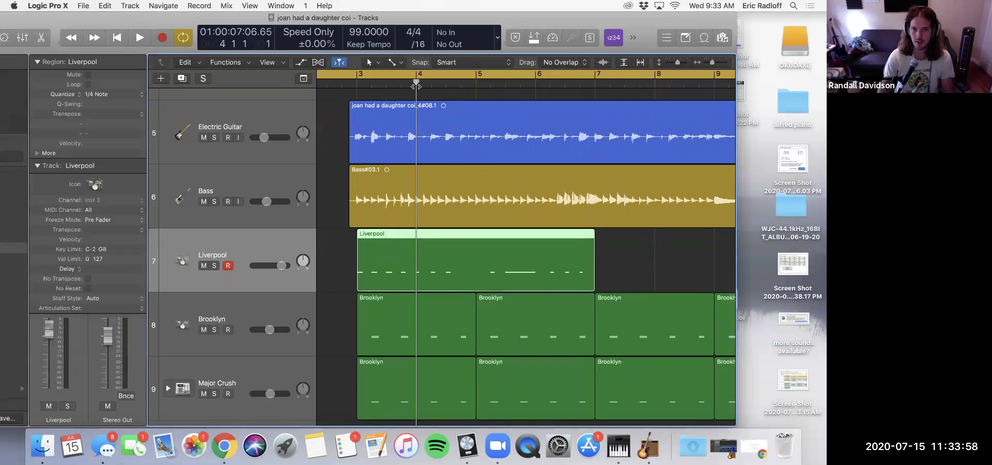
{"action": "left_click", "coordinate": [346, 267]}
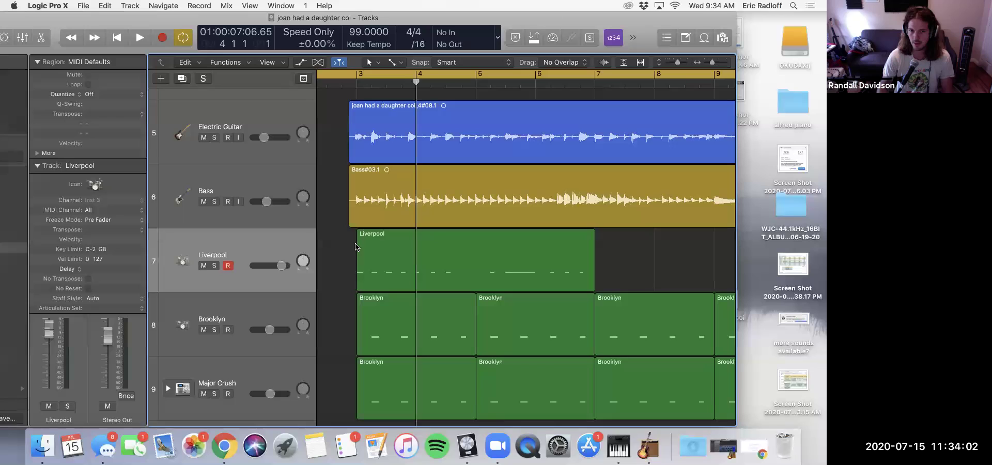
{"action": "left_click", "coordinate": [380, 246]}
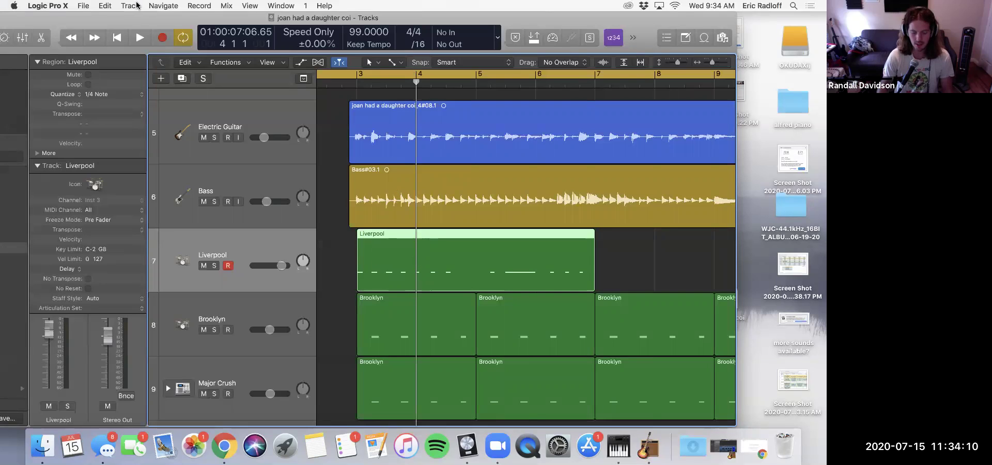
{"action": "left_click", "coordinate": [106, 5]}
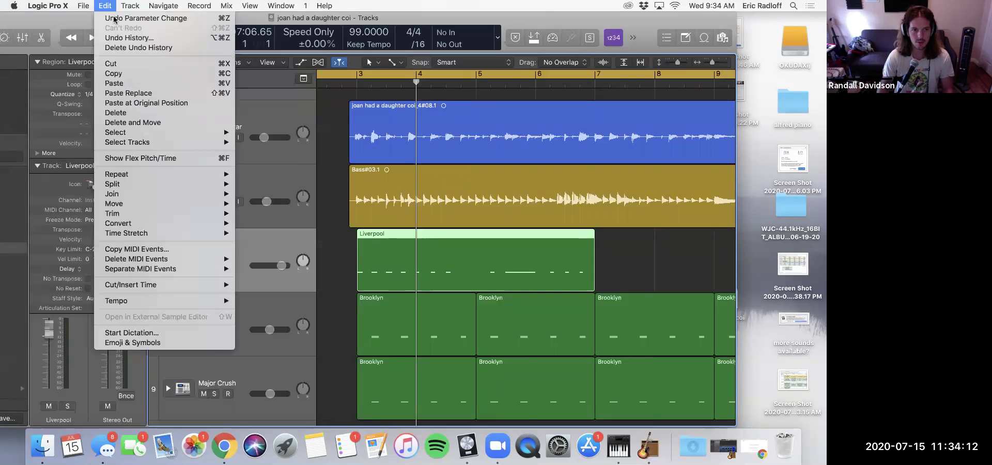
{"action": "mouse_move", "coordinate": [150, 209]}
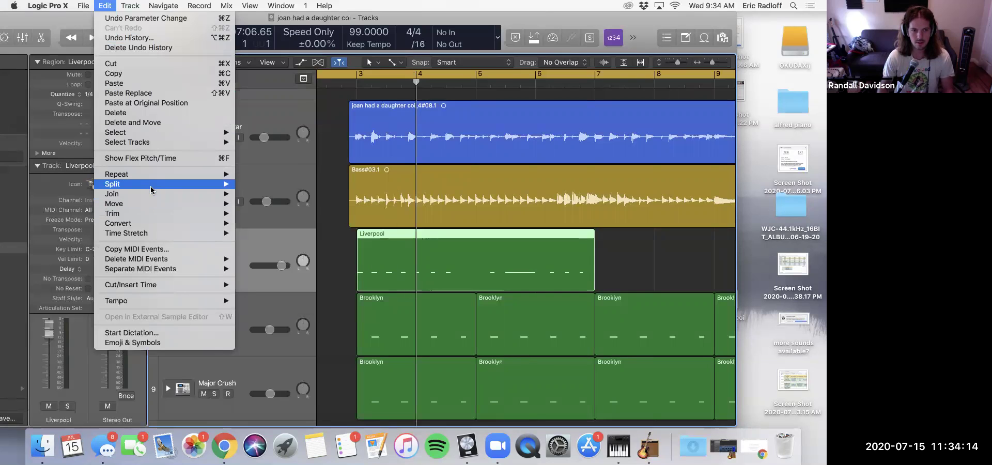
{"action": "mouse_move", "coordinate": [184, 187]}
{"action": "left_click", "coordinate": [274, 187]}
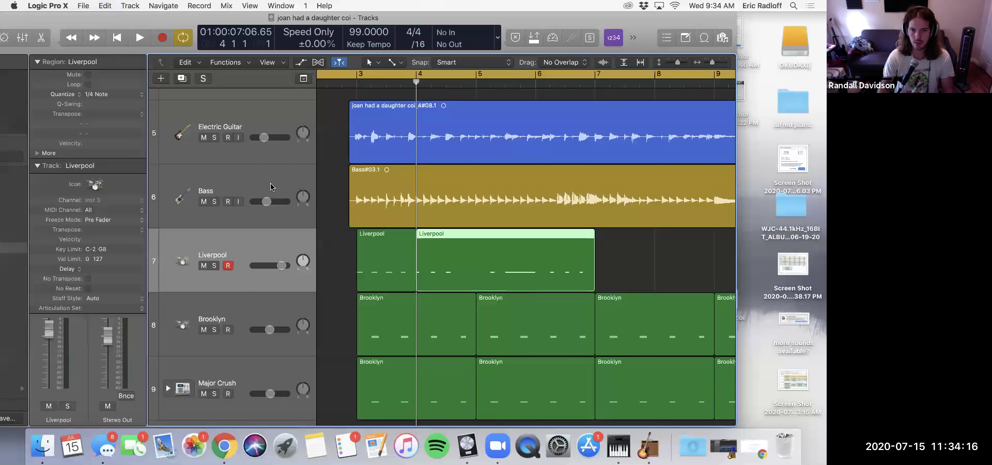
- Delete the part of the Liverpool region after bar 4, keeping only its first bar
{"action": "left_click", "coordinate": [430, 257]}
{"action": "left_click", "coordinate": [413, 253]}
{"action": "left_click", "coordinate": [424, 253]}
{"action": "left_click", "coordinate": [380, 245]}
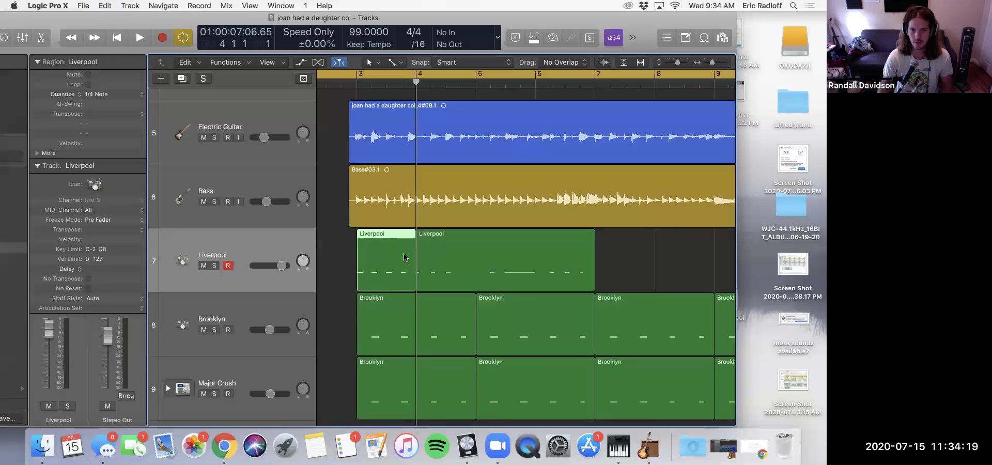
{"action": "left_click", "coordinate": [447, 252]}
{"action": "key", "text": "Delete"}
- Play the song through the transition into bar 11 and fill bars 3 to 10 of the Liverpool track with copies of its one-bar region
{"action": "left_click", "coordinate": [447, 252], "text": "ctrl+alt"}
{"action": "left_click", "coordinate": [447, 251], "text": "ctrl+alt"}
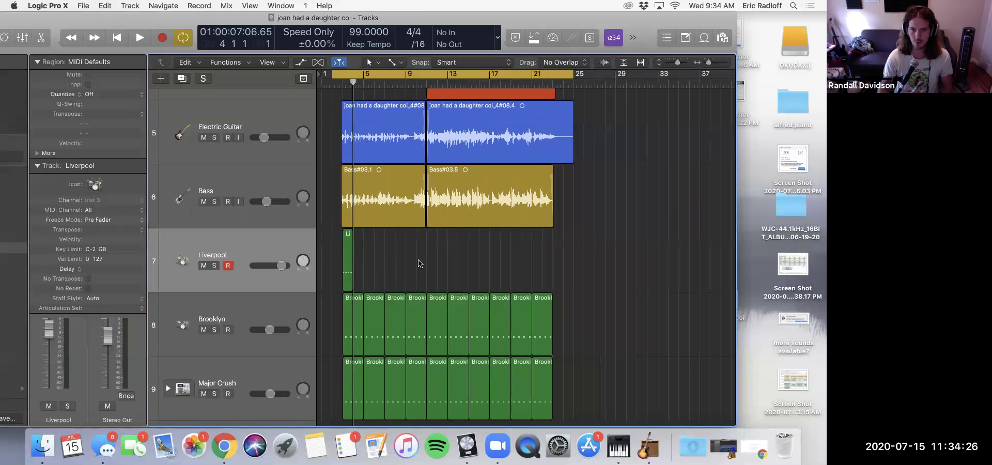
{"action": "left_click", "coordinate": [417, 85]}
{"action": "key", "text": "space"}
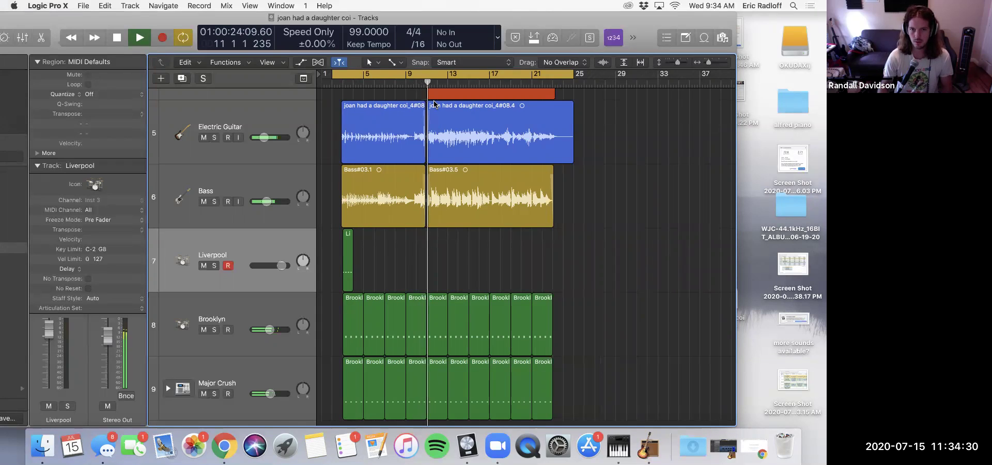
{"action": "key", "text": "space"}
{"action": "left_click_drag", "start_coordinate": [346, 252], "coordinate": [390, 253]}
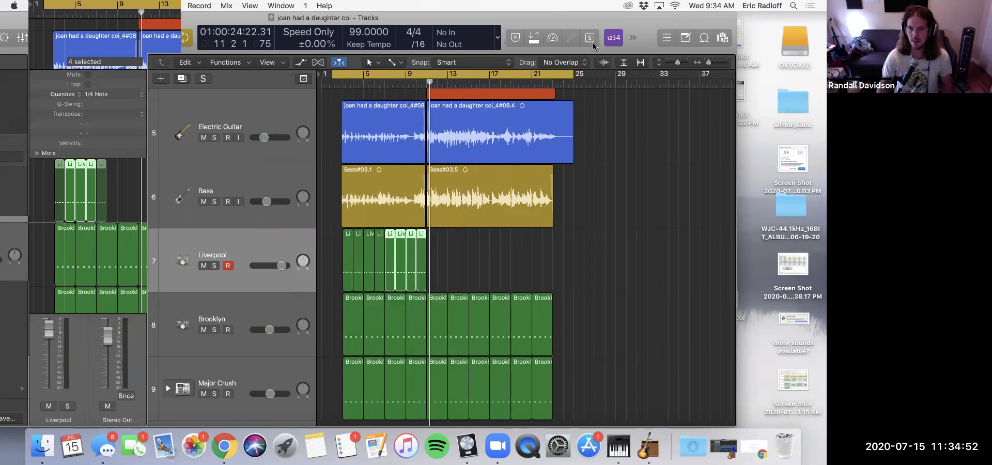
{"action": "left_click", "coordinate": [475, 253]}
- Try pasting a copy of the last Liverpool region at bar 12, and delete the pasted copy
{"action": "left_click", "coordinate": [421, 260]}
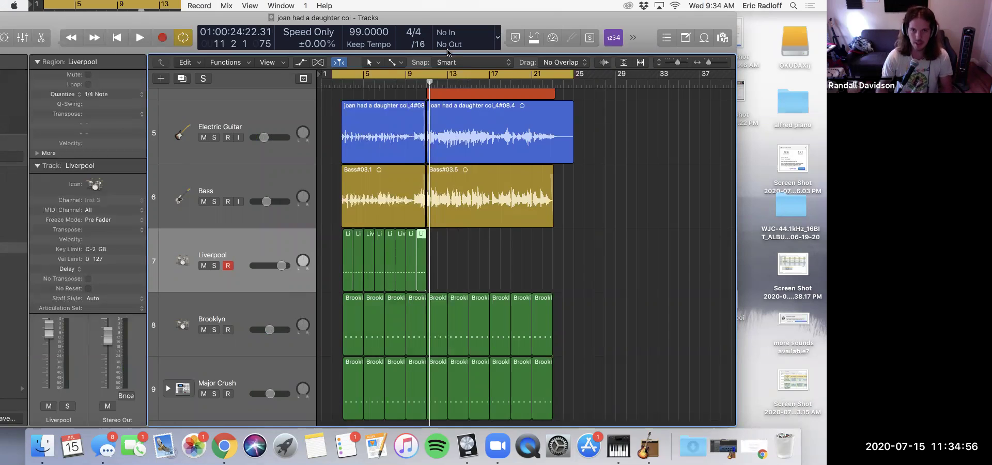
{"action": "left_click", "coordinate": [437, 81]}
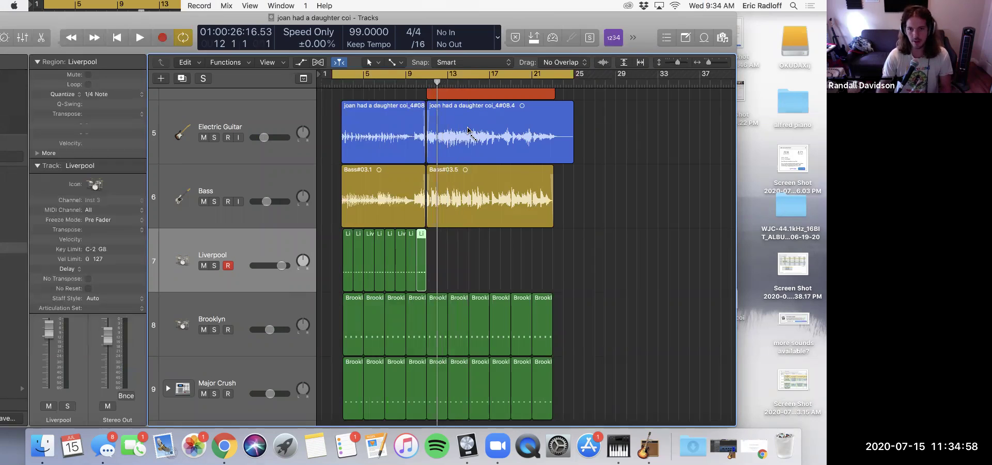
{"action": "key", "text": "super+v"}
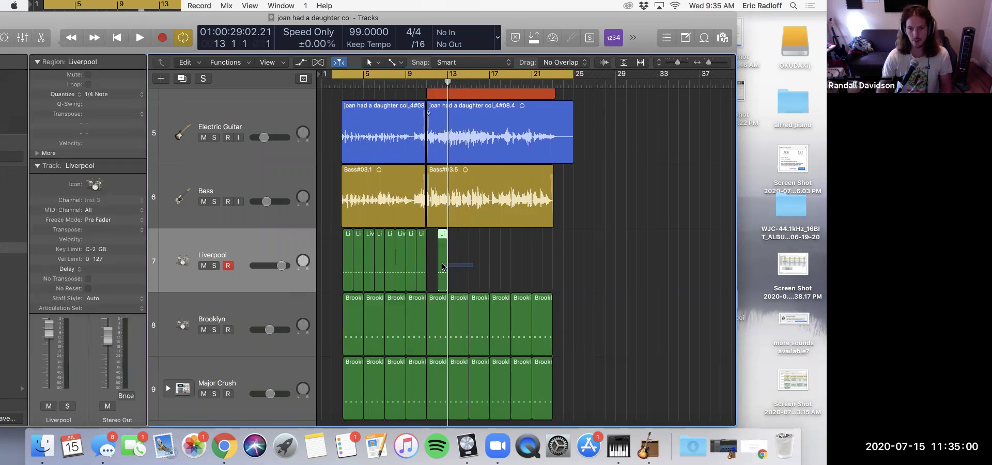
{"action": "key", "text": "Delete"}
- Try placing two direct duplicates of the last Liverpool region further along its track, and delete both
{"action": "left_click", "coordinate": [421, 258]}
{"action": "left_click_drag", "start_coordinate": [486, 257], "coordinate": [495, 257]}
{"action": "left_click_drag", "start_coordinate": [421, 257], "coordinate": [513, 257]}
{"action": "left_click", "coordinate": [495, 258], "text": "shift"}
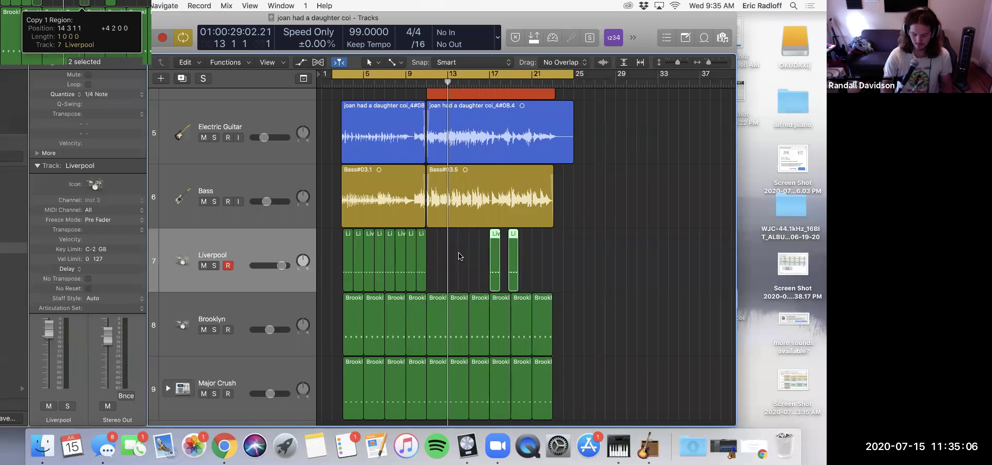
{"action": "key", "text": "Delete"}
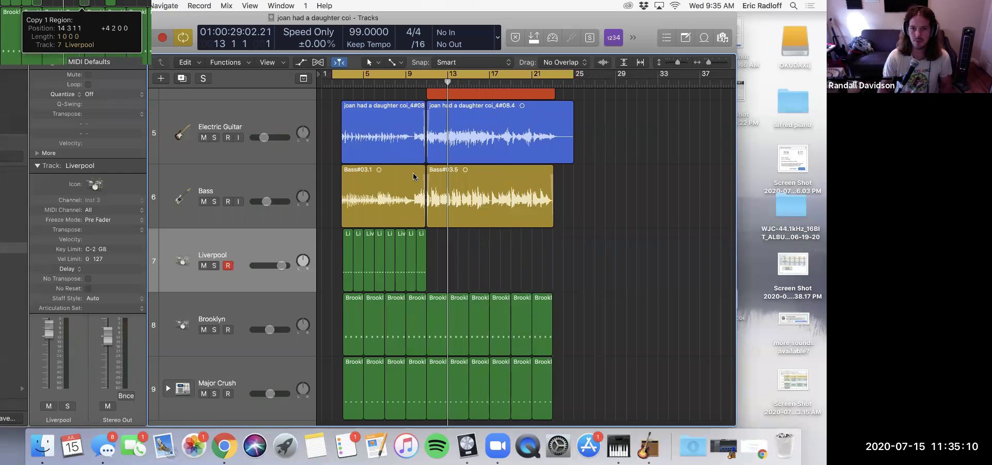
- Copy the eight Liverpool regions from bars 3 to 10 to bar 11, extend the copies through bar 22 and select these twelve regions
{"action": "key", "text": "super+Right"}
{"action": "key", "text": "super+Right"}
{"action": "key", "text": "super+Left"}
{"action": "key", "text": "super+Left"}
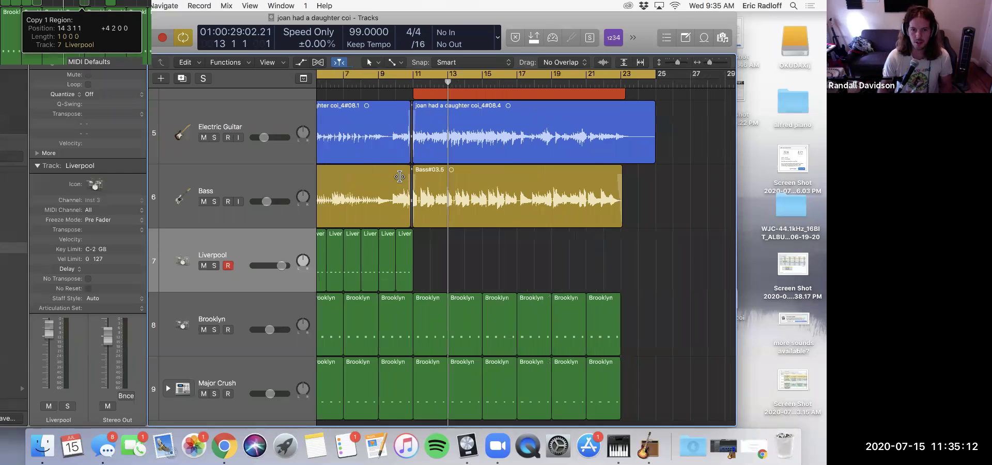
{"action": "left_click_drag", "start_coordinate": [482, 250], "coordinate": [359, 247]}
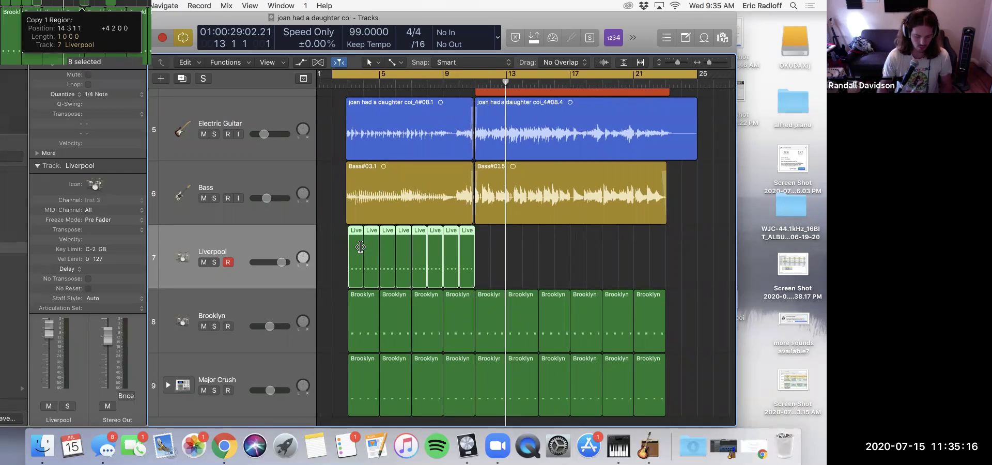
{"action": "key", "text": "super+Left"}
{"action": "key", "text": "super+Left"}
{"action": "left_click_drag", "start_coordinate": [341, 255], "coordinate": [402, 257]}
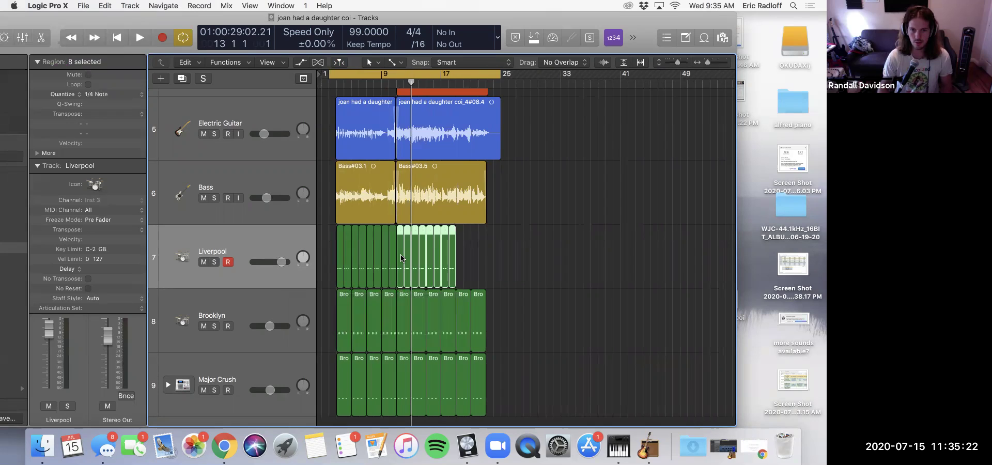
{"action": "left_click_drag", "start_coordinate": [478, 256], "coordinate": [399, 254]}
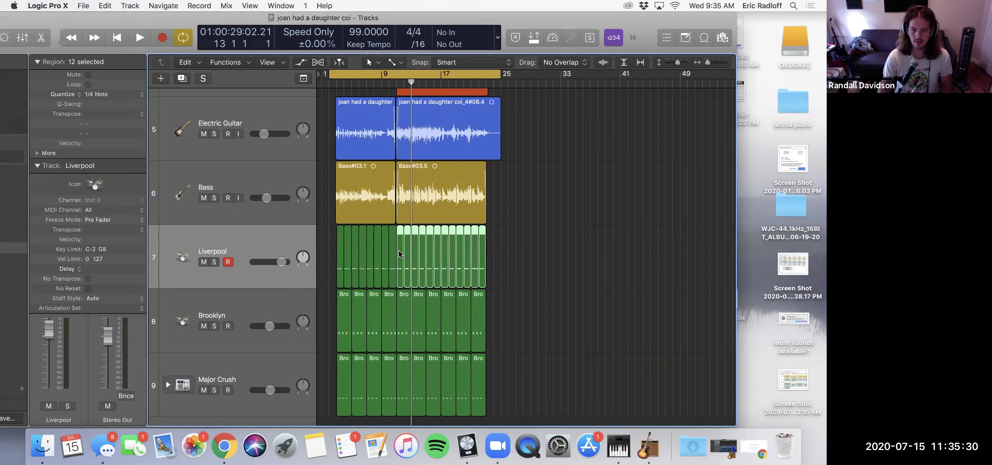
- Open the twelve selected Liverpool regions in an enlarged Piano Roll and hide the Library
{"action": "key", "text": "e"}
{"action": "left_click_drag", "start_coordinate": [491, 346], "coordinate": [492, 151]}
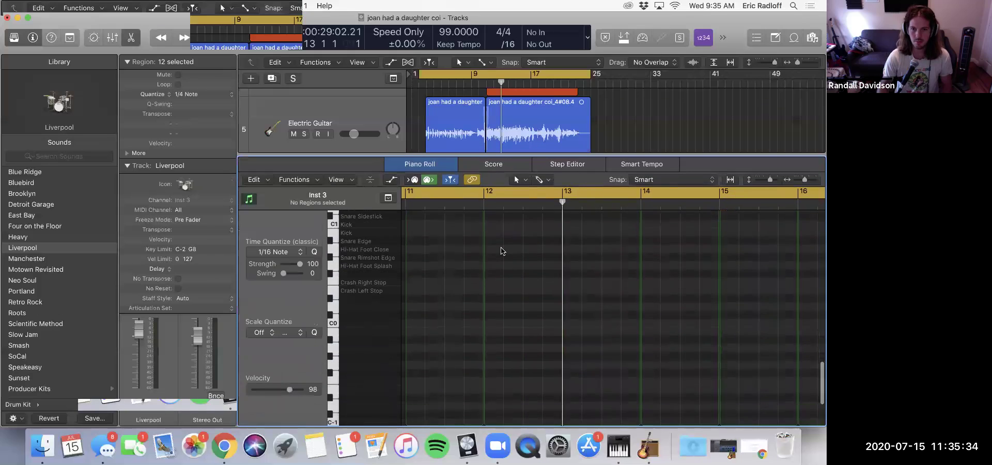
{"action": "scroll", "coordinate": [501, 250], "scroll_direction": "up", "scroll_amount": 5}
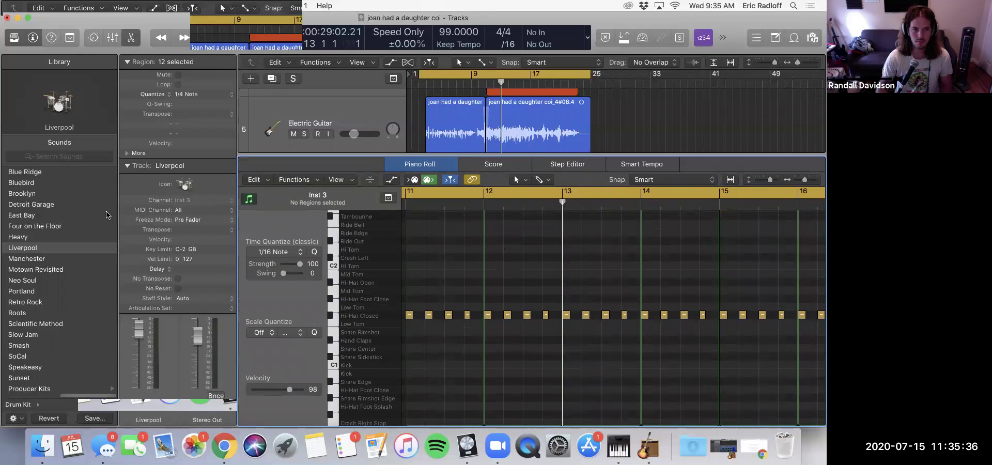
{"action": "key", "text": "y"}
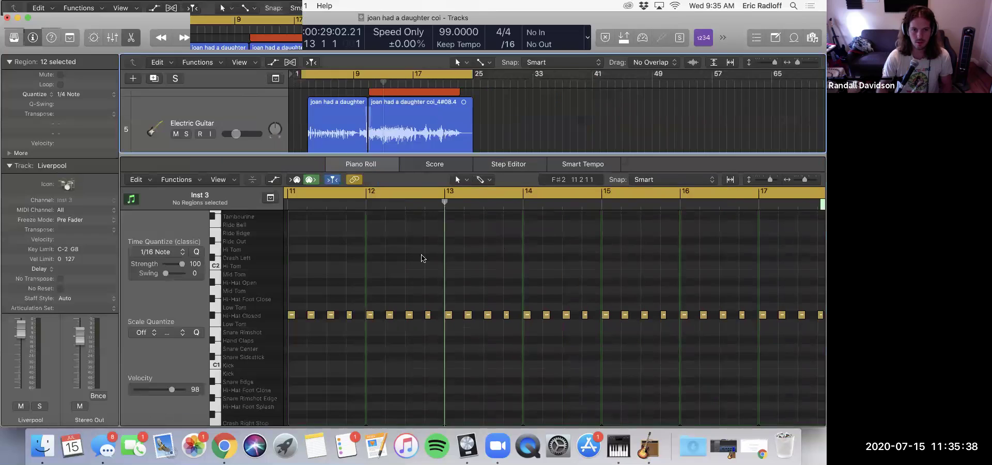
- Select all the closed hi-hat notes from bar 11 through bar 22 and move them to Hi-Hat Open (A#1)
{"action": "left_click", "coordinate": [394, 275], "text": "ctrl+alt"}
{"action": "scroll", "coordinate": [395, 275], "scroll_direction": "down", "scroll_amount": 10}
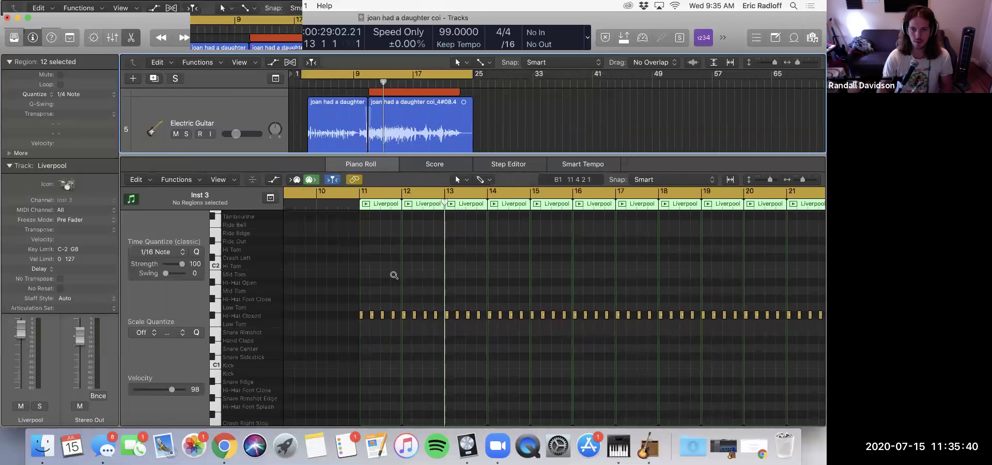
{"action": "left_click_drag", "start_coordinate": [466, 348], "coordinate": [391, 287]}
{"action": "scroll", "coordinate": [391, 288], "scroll_direction": "right", "scroll_amount": 5}
{"action": "scroll", "coordinate": [385, 293], "scroll_direction": "left", "scroll_amount": 2}
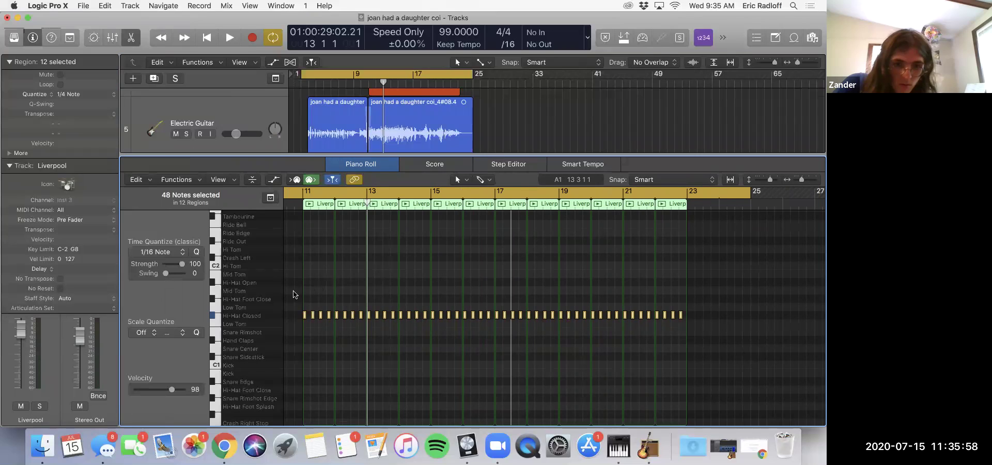
{"action": "left_click", "coordinate": [304, 317]}
{"action": "left_click_drag", "start_coordinate": [304, 316], "coordinate": [304, 286]}
{"action": "left_click", "coordinate": [304, 286]}
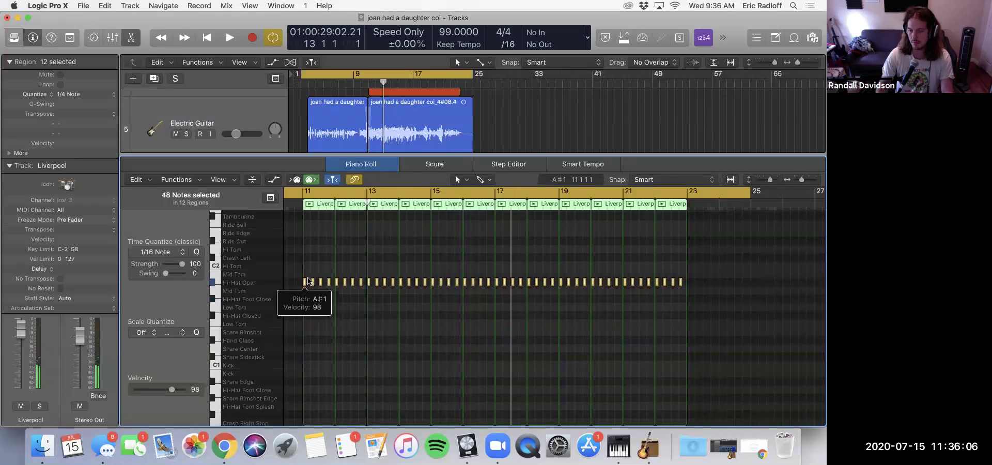
{"action": "left_click", "coordinate": [426, 291], "text": "ctrl+alt"}
{"action": "mouse_move", "coordinate": [310, 282]}
{"action": "left_mouse_down"}
{"action": "mouse_move", "coordinate": [310, 316]}
{"action": "mouse_move", "coordinate": [311, 281]}
{"action": "left_mouse_up"}
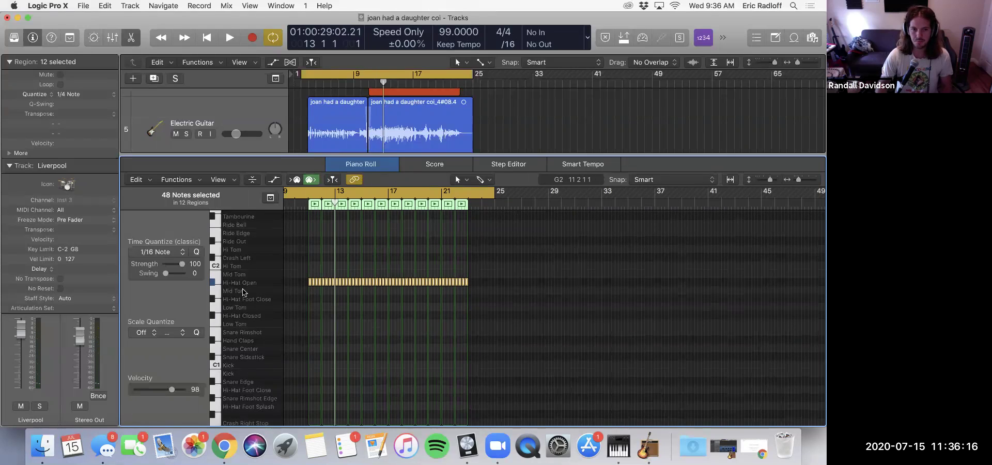
- Show the Liverpool regions at bars 10 and 11 together in the Piano Roll and play the change between their hi-hat parts
{"action": "left_click_drag", "start_coordinate": [333, 158], "coordinate": [334, 348]}
{"action": "left_click", "coordinate": [366, 264]}
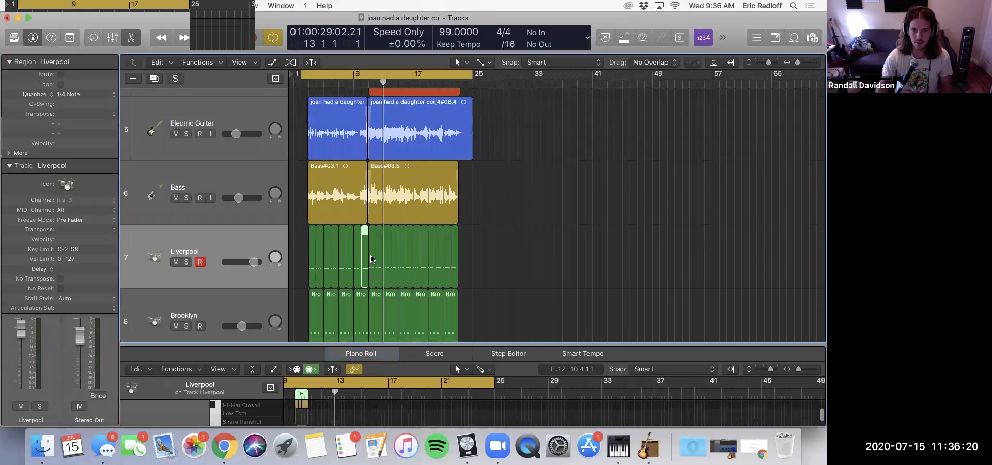
{"action": "double_click", "coordinate": [375, 251]}
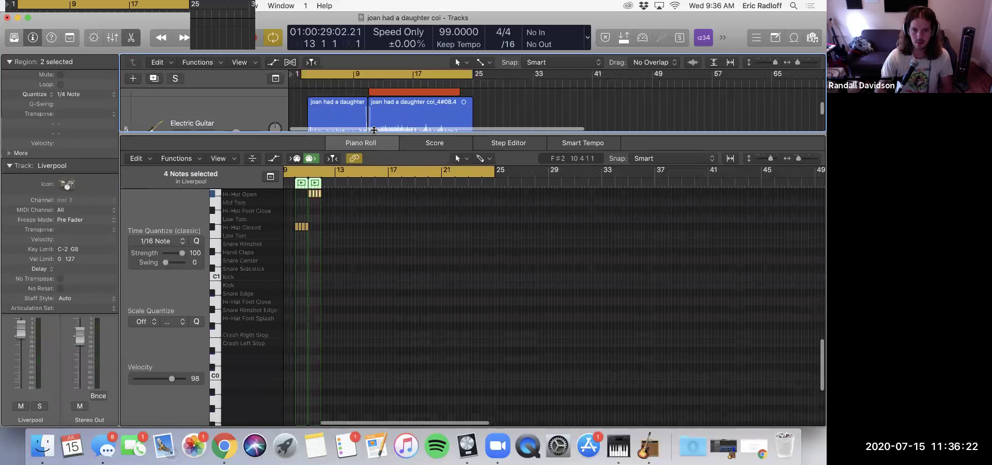
{"action": "left_click", "coordinate": [382, 357], "text": "ctrl+alt"}
{"action": "left_click", "coordinate": [382, 356], "text": "ctrl+alt"}
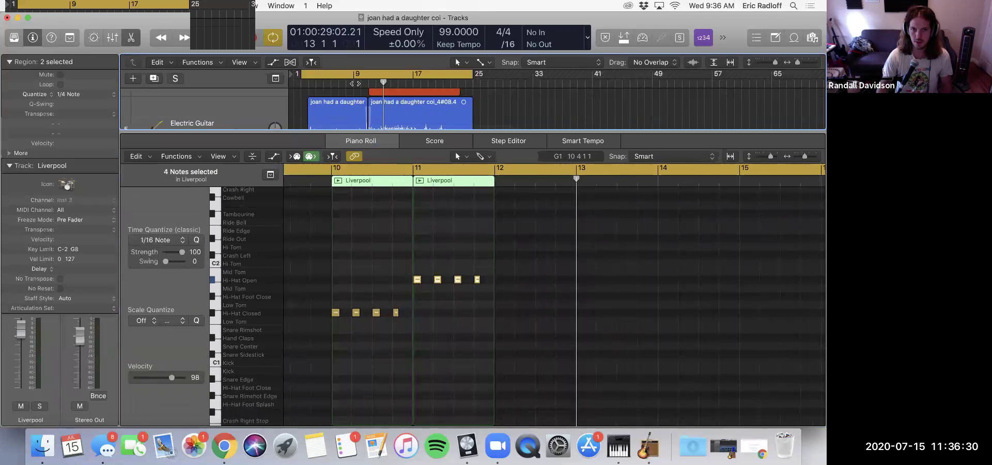
{"action": "key", "text": "space"}
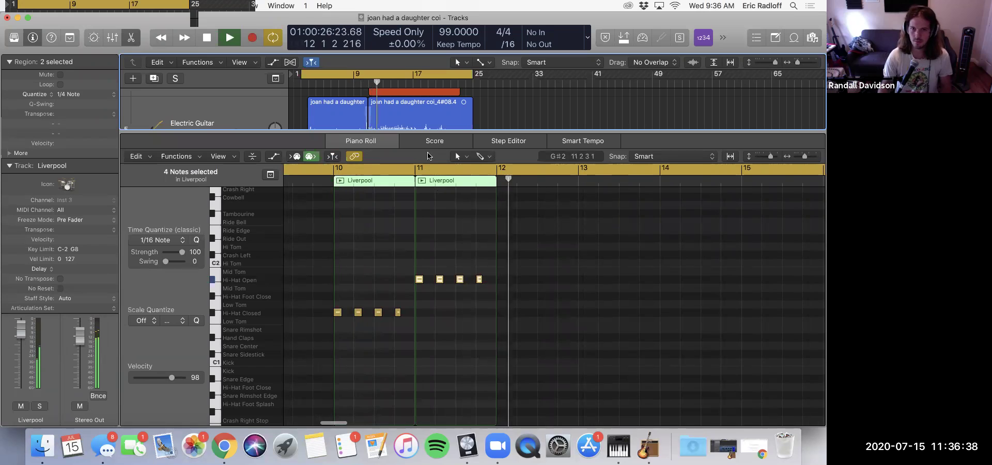
{"action": "key", "text": "e"}
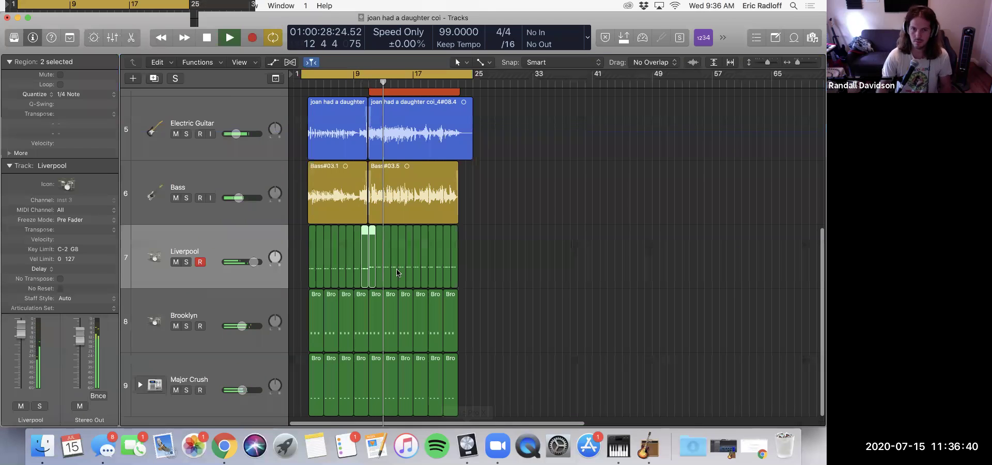
- Lower the Liverpool track's volume to -4.5 dB while the song plays, and stop playback
{"action": "left_click_drag", "start_coordinate": [254, 262], "coordinate": [244, 262]}
{"action": "left_click", "coordinate": [217, 243]}
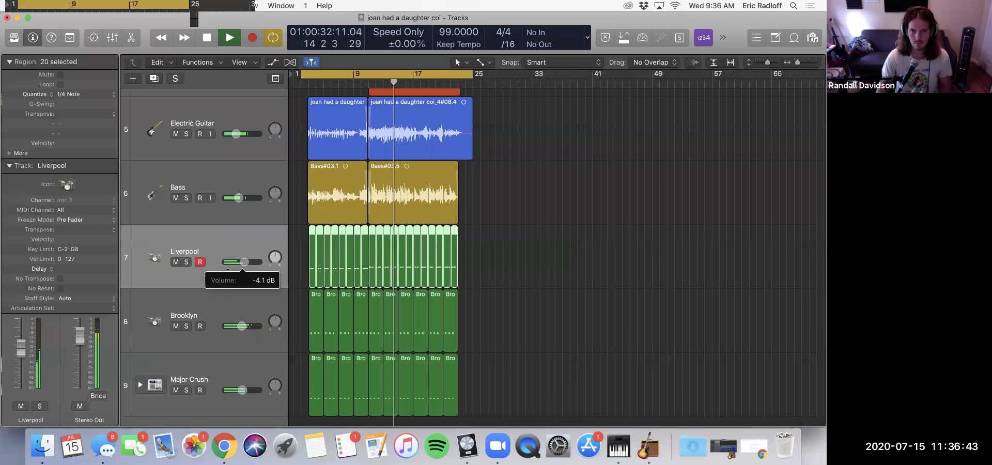
{"action": "left_click", "coordinate": [487, 275]}
{"action": "key", "text": "space"}
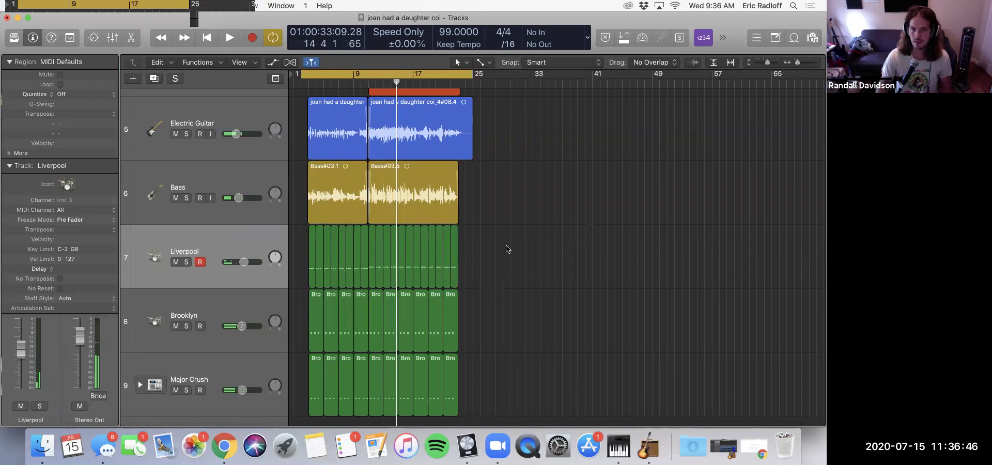
{"action": "scroll", "coordinate": [507, 249], "scroll_direction": "down", "scroll_amount": 2}
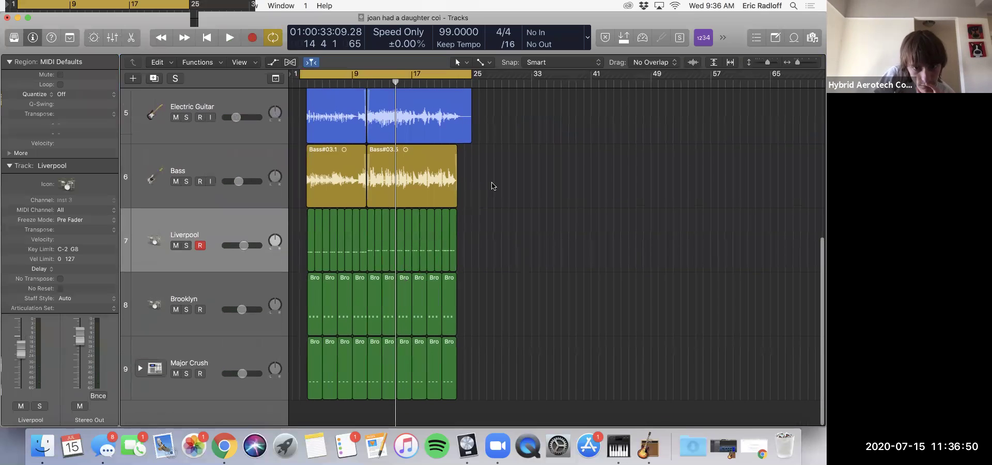
{"action": "key", "text": "cmd+Up"}
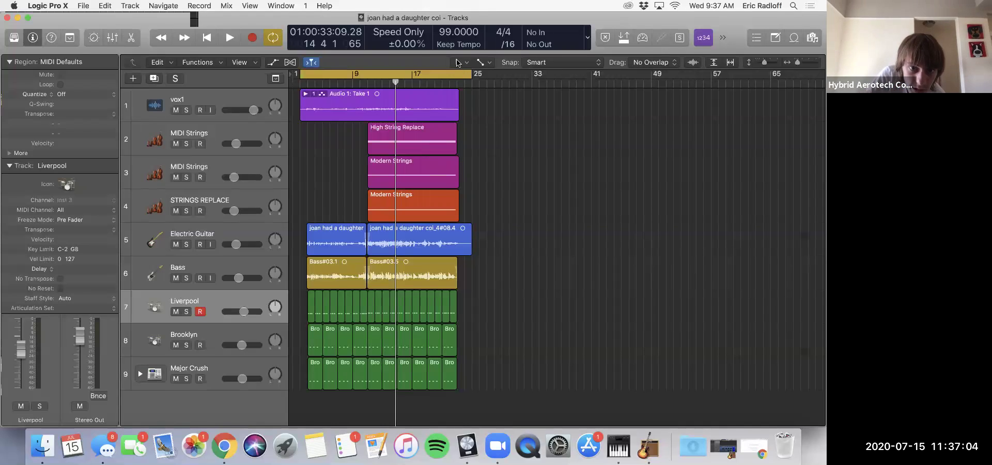
{"action": "left_click", "coordinate": [274, 63]}
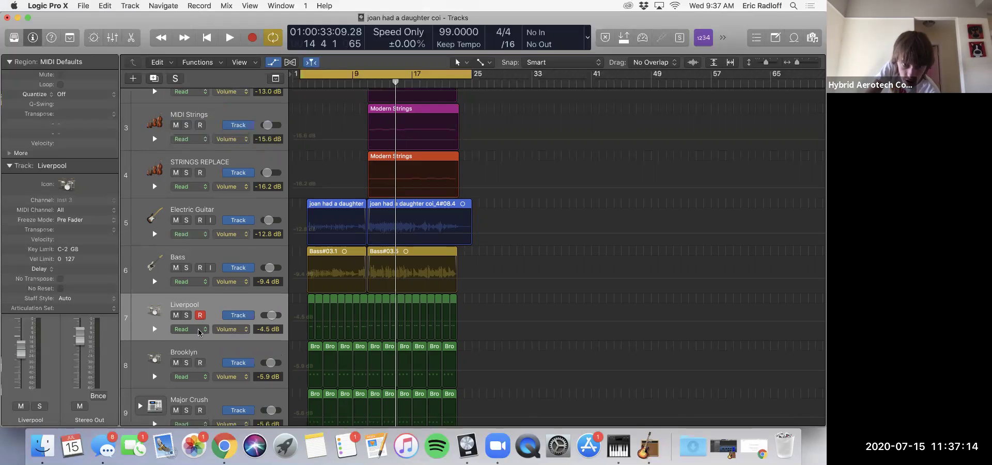
{"action": "scroll", "coordinate": [199, 331], "scroll_direction": "down", "scroll_amount": 1}
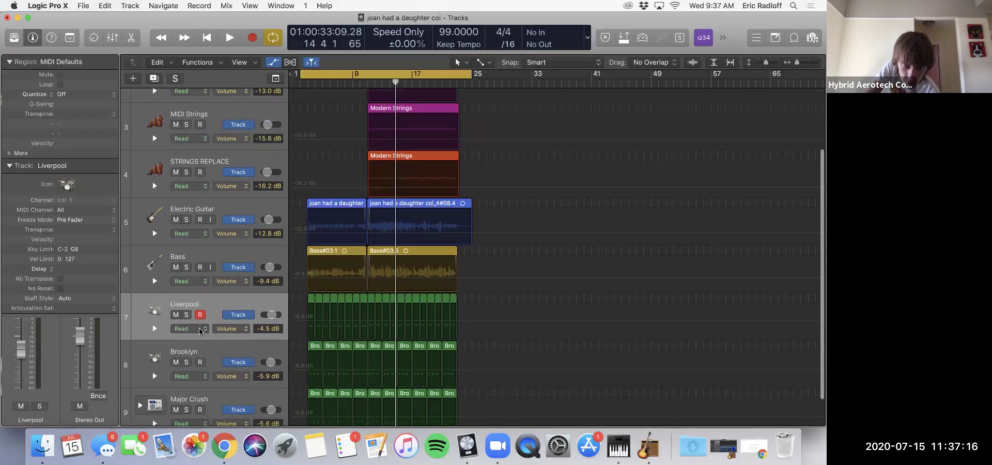
{"action": "scroll", "coordinate": [199, 331], "scroll_direction": "down", "scroll_amount": 1}
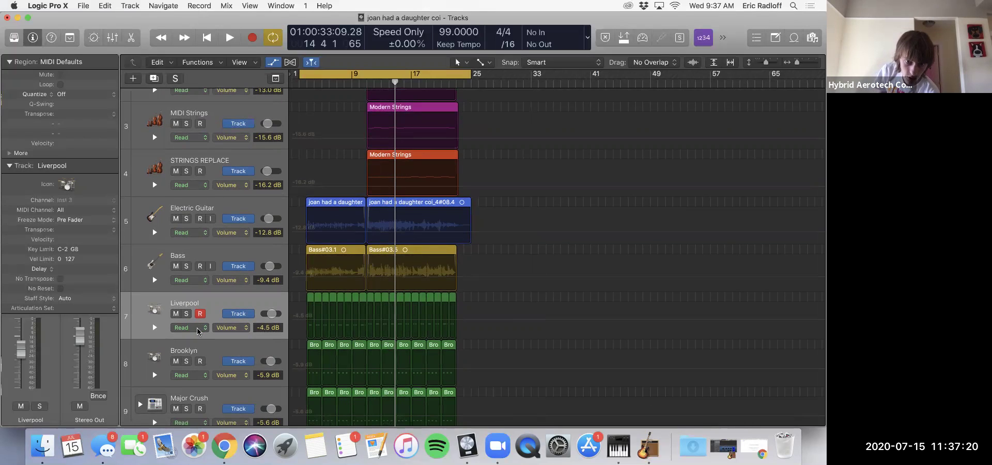
{"action": "scroll", "coordinate": [199, 331], "scroll_direction": "up", "scroll_amount": 1}
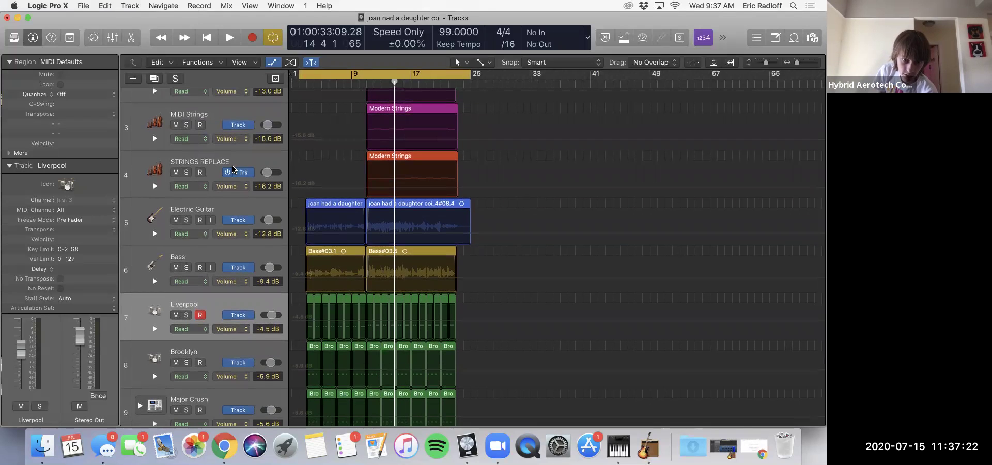
{"action": "left_click", "coordinate": [273, 63]}
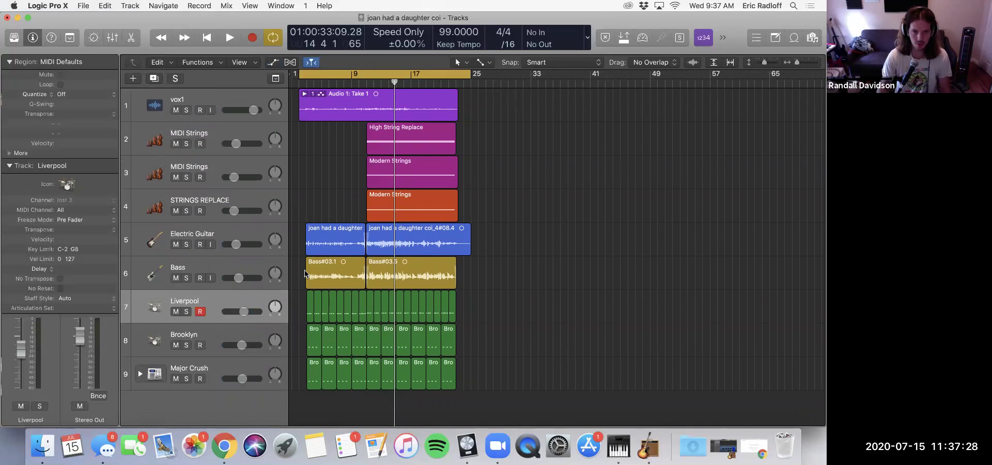
- Try adding an empty duplicate of the Liverpool track with the same settings, and delete that track
{"action": "key", "text": "super+d"}
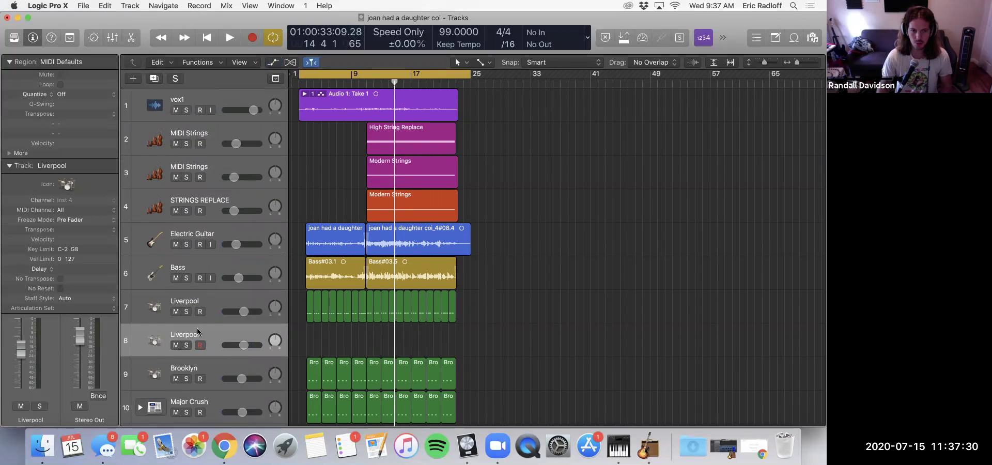
{"action": "left_click", "coordinate": [181, 303]}
{"action": "left_click", "coordinate": [202, 335]}
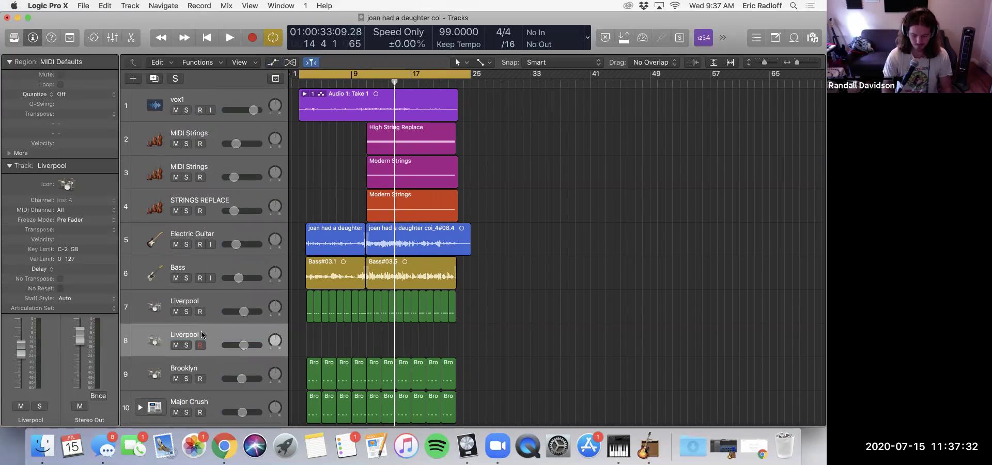
{"action": "key", "text": "super+BackSpace"}
{"action": "double_click", "coordinate": [190, 300]}
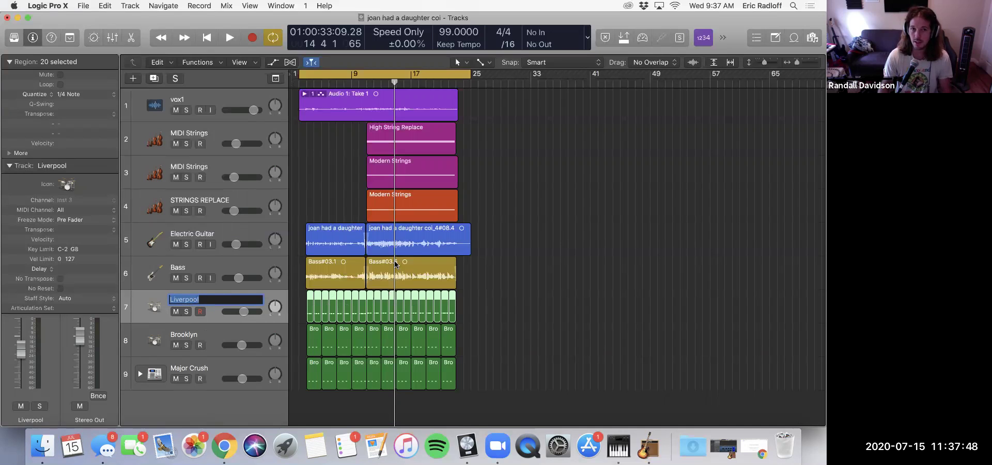
- Show track automation and set the Liverpool volume to -2.7 dB while playing the transition into bar 11
{"action": "left_click", "coordinate": [275, 63]}
{"action": "scroll", "coordinate": [408, 244], "scroll_direction": "down", "scroll_amount": 5}
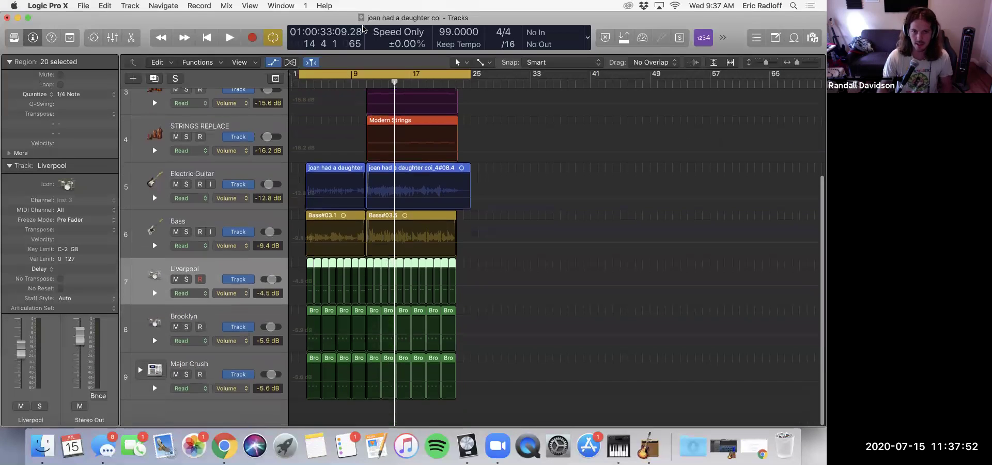
{"action": "left_click", "coordinate": [361, 77]}
{"action": "key", "text": "space"}
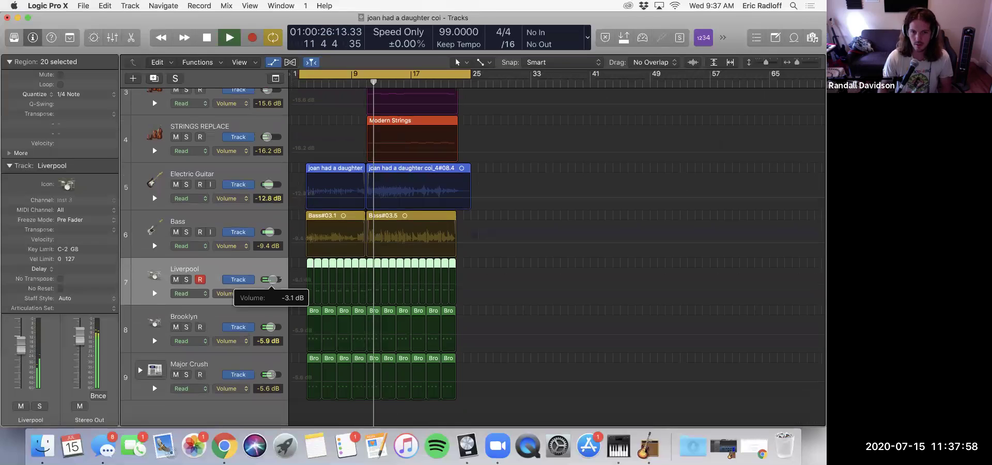
{"action": "key", "text": "space"}
- Add volume automation points to the Liverpool track around bar 11 and lower the level from there on to -9.3 dB
{"action": "key", "text": "super+Right"}
{"action": "key", "text": "super+Right"}
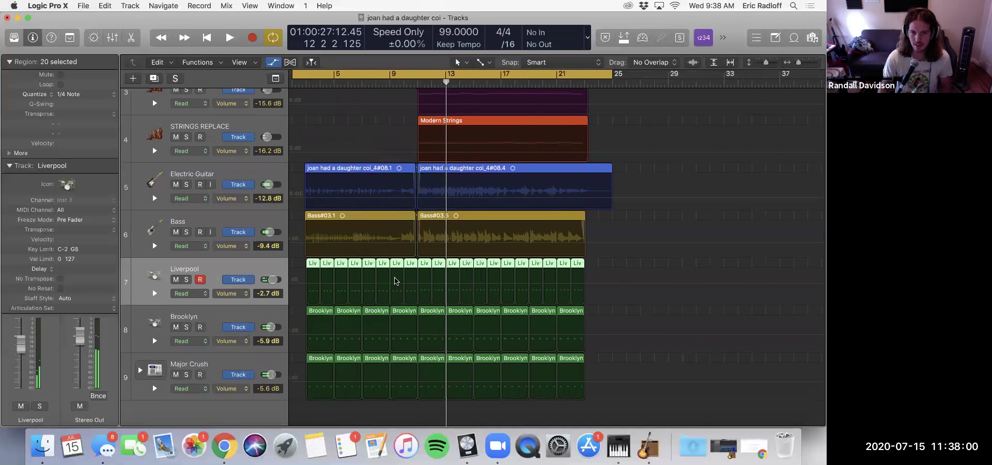
{"action": "scroll", "coordinate": [397, 281], "scroll_direction": "right", "scroll_amount": 3}
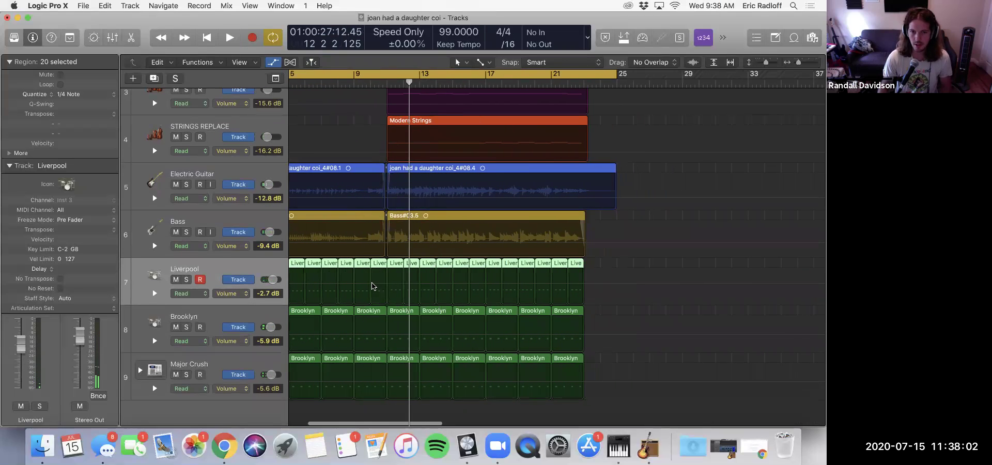
{"action": "key", "text": "a"}
{"action": "left_click", "coordinate": [383, 283]}
{"action": "key", "text": "super+Right"}
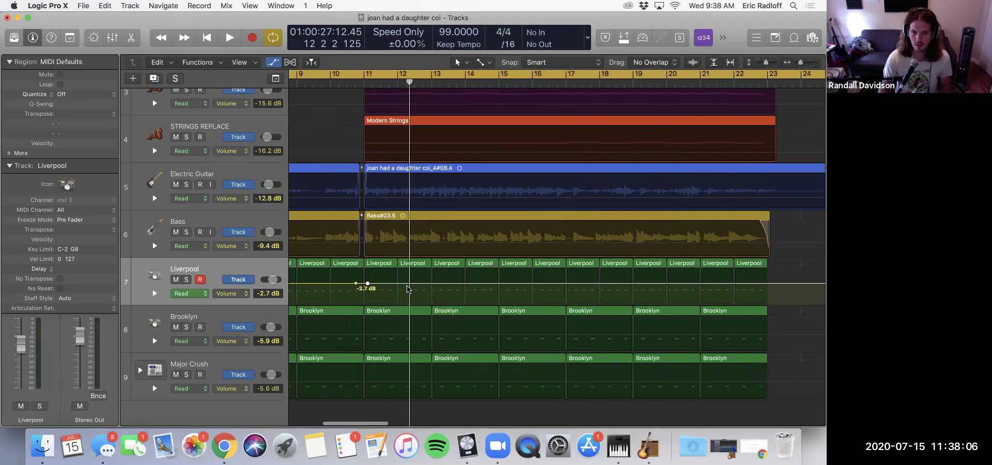
{"action": "left_click_drag", "start_coordinate": [368, 283], "coordinate": [366, 289]}
{"action": "key", "text": "super+Left"}
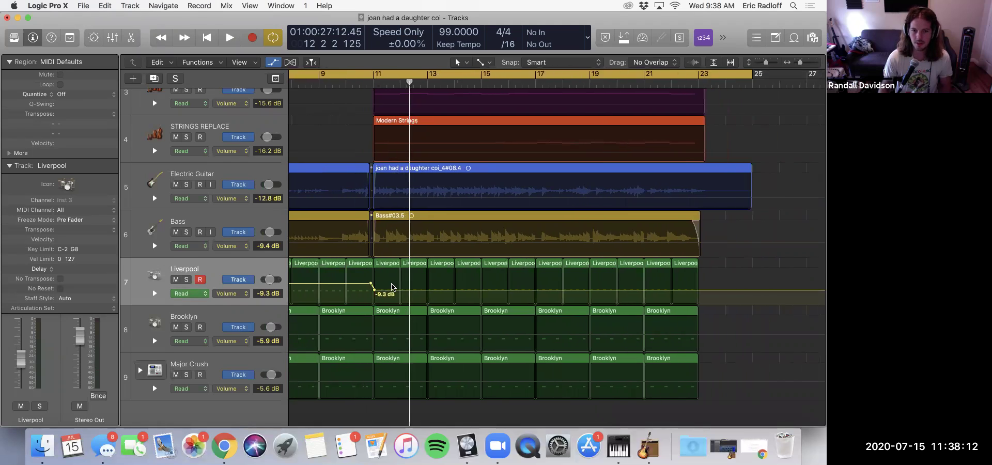
{"action": "key", "text": "super+Left"}
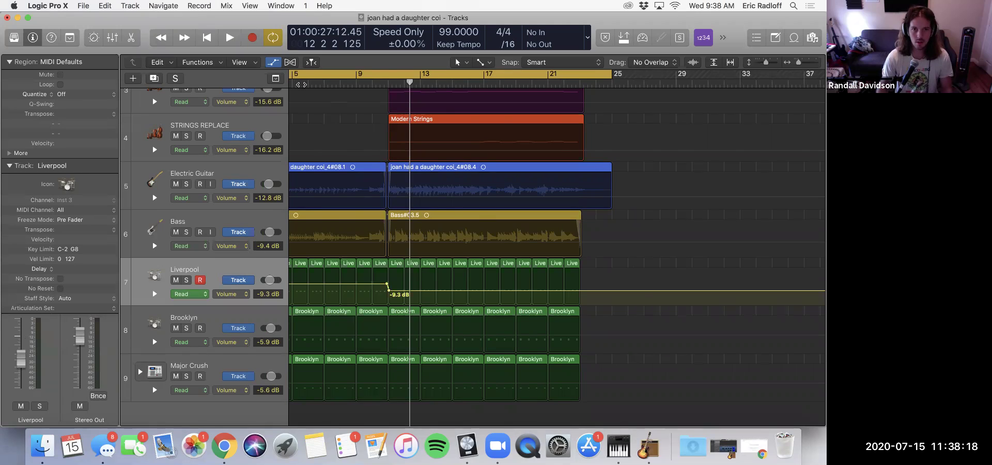
- Play the song through the transition into bar 11 to check the Liverpool volume automation
{"action": "left_click", "coordinate": [309, 82]}
{"action": "key", "text": "space"}
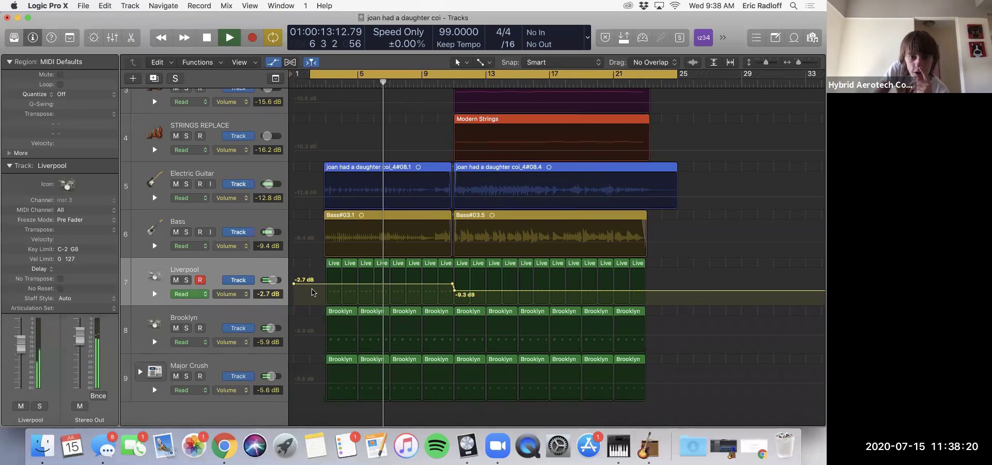
{"action": "scroll", "coordinate": [312, 295], "scroll_direction": "up", "scroll_amount": 5}
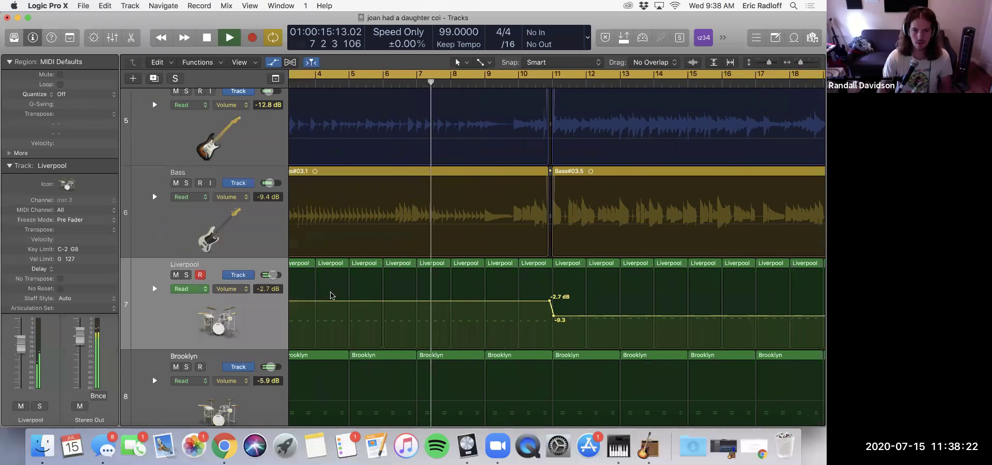
{"action": "scroll", "coordinate": [348, 295], "scroll_direction": "right", "scroll_amount": 5}
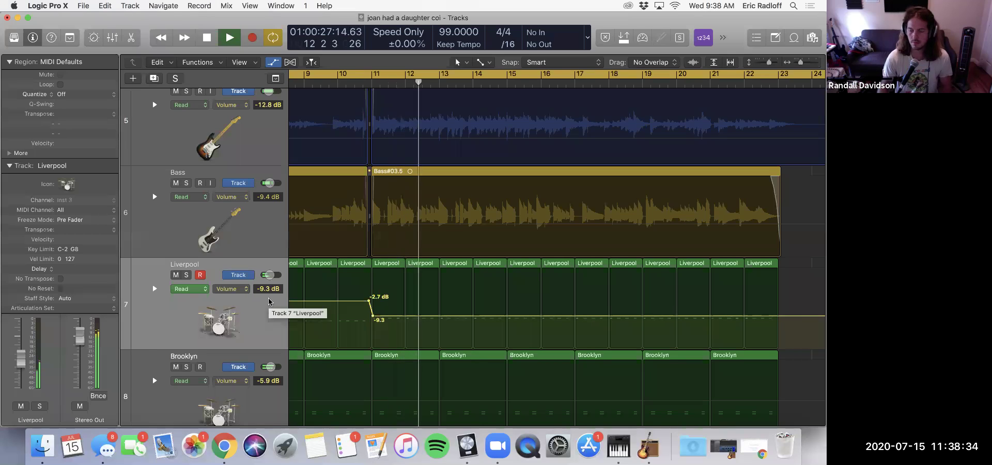
{"action": "key", "text": "space"}
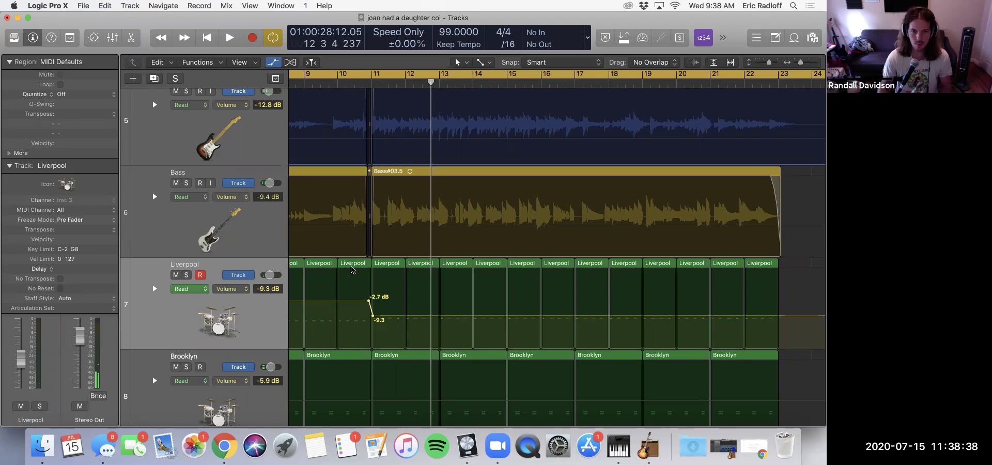
- Undo the Liverpool track's volume automation and hide track automation
{"action": "key", "text": "super+z"}
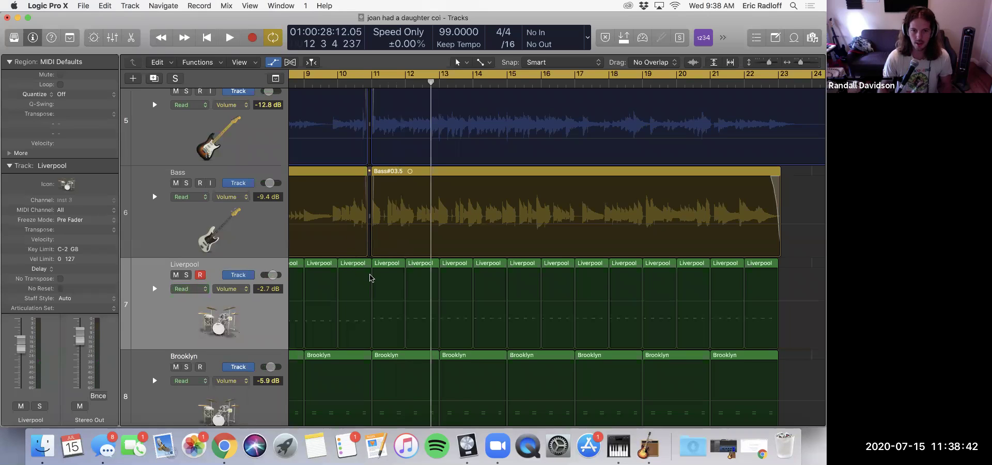
{"action": "key", "text": "super+Left"}
{"action": "key", "text": "super+Up"}
{"action": "key", "text": "super+Left"}
{"action": "key", "text": "super+Left"}
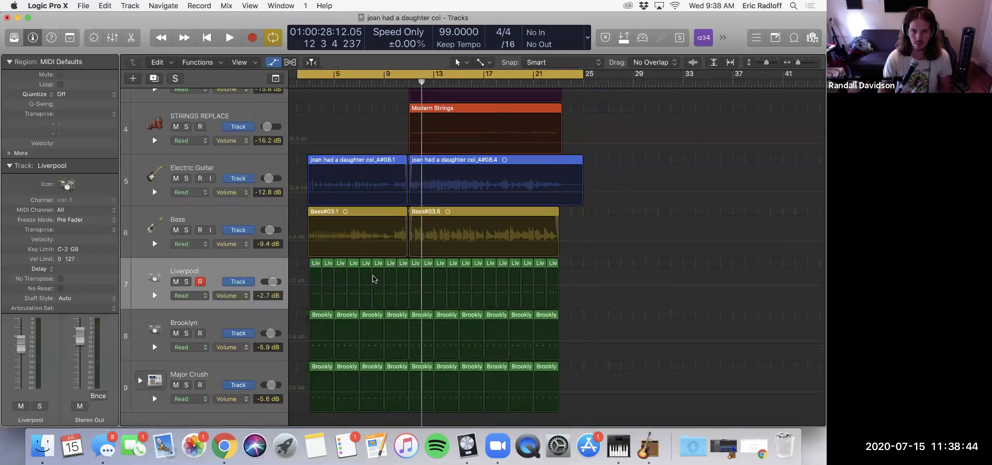
{"action": "key", "text": "a"}
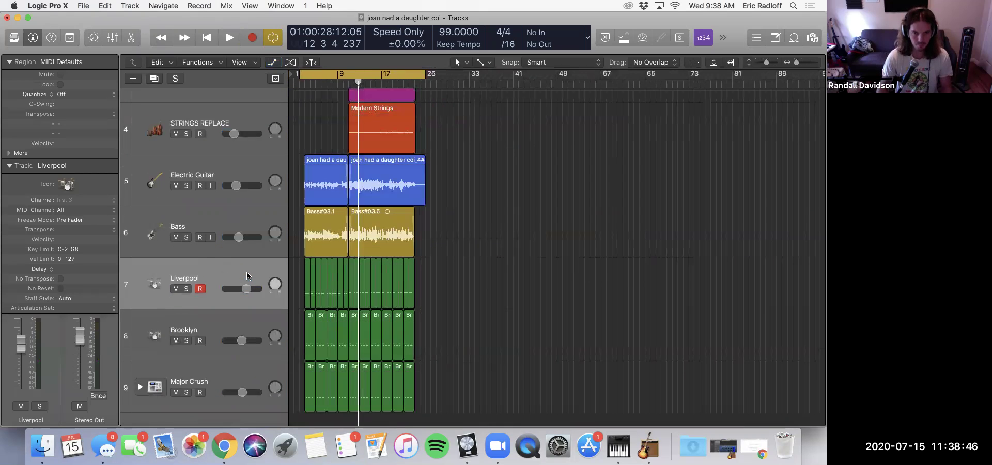
- Rename the Liverpool track as "hi hat closed"
{"action": "double_click", "coordinate": [202, 280]}
{"action": "type", "text": "hi hat closed"}
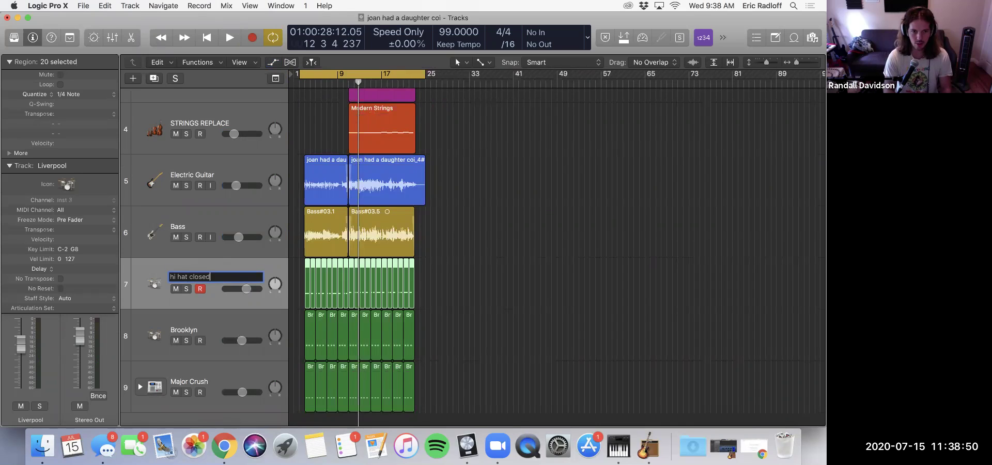
{"action": "key", "text": "Return"}
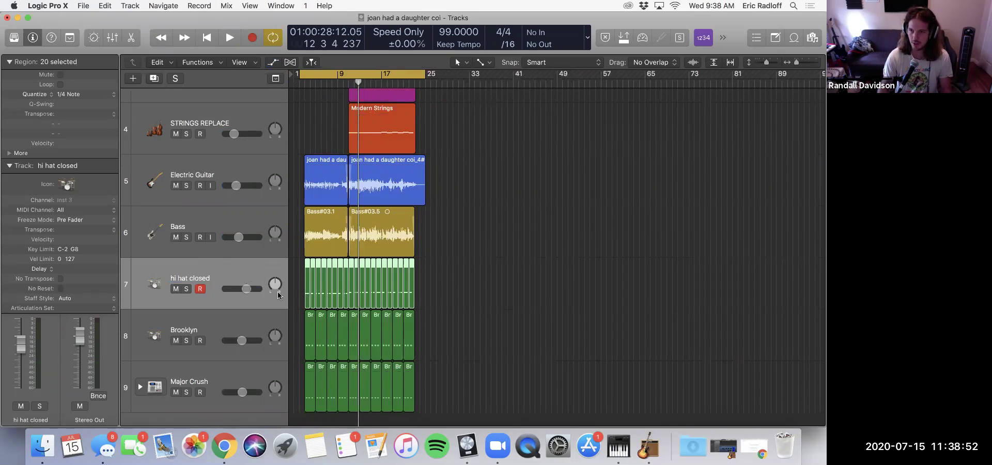
{"action": "left_click", "coordinate": [104, 6]}
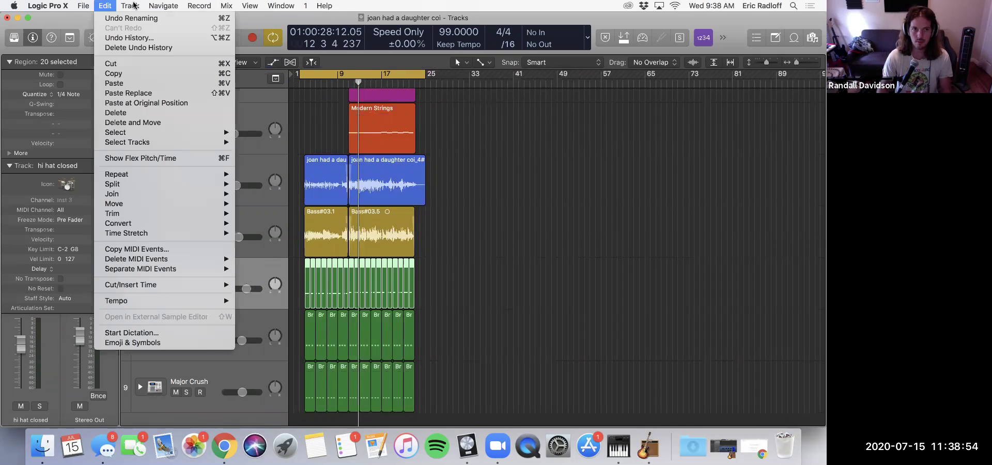
{"action": "mouse_move", "coordinate": [131, 5]}
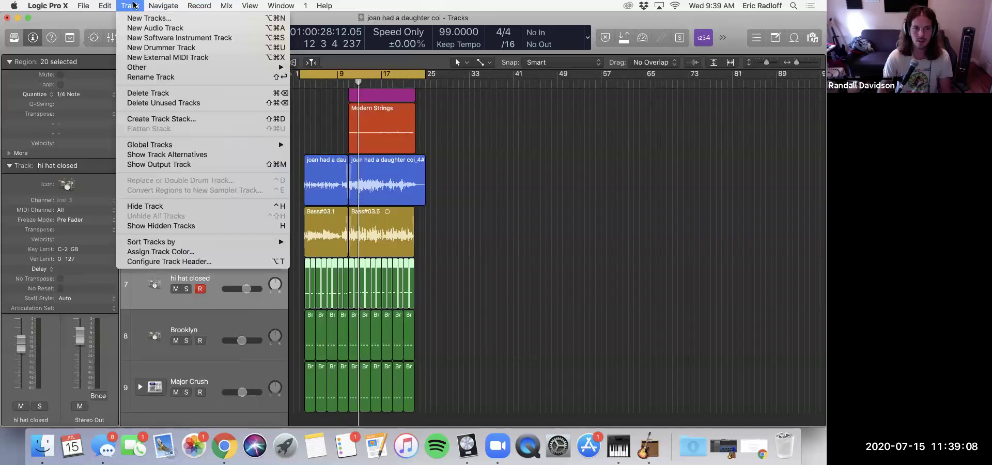
{"action": "mouse_move", "coordinate": [126, 175]}
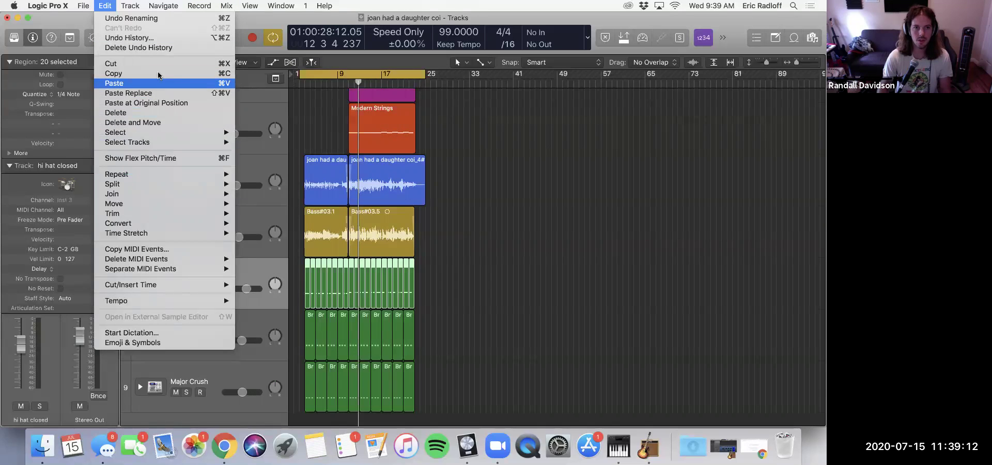
{"action": "left_click", "coordinate": [472, 158]}
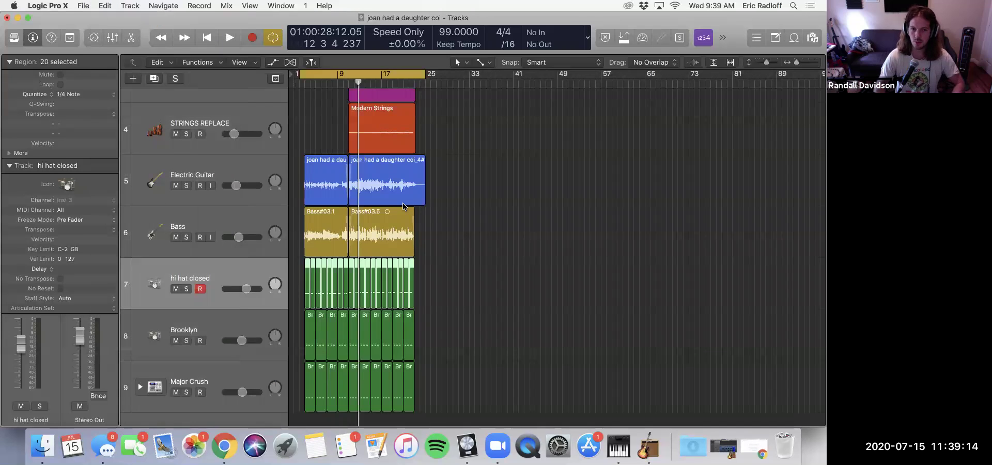
- Duplicate the hi hat closed track with its settings and rename the new track "hi hat open"
{"action": "left_click", "coordinate": [444, 266]}
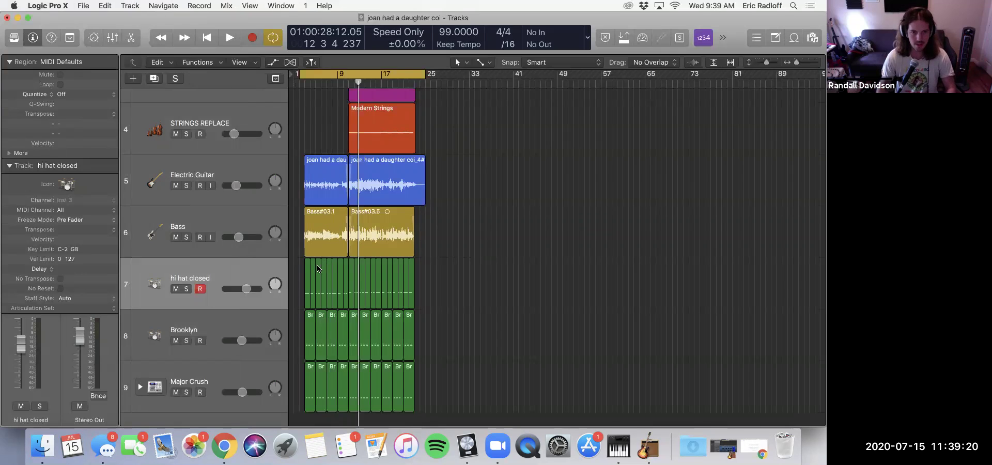
{"action": "key", "text": "super+d"}
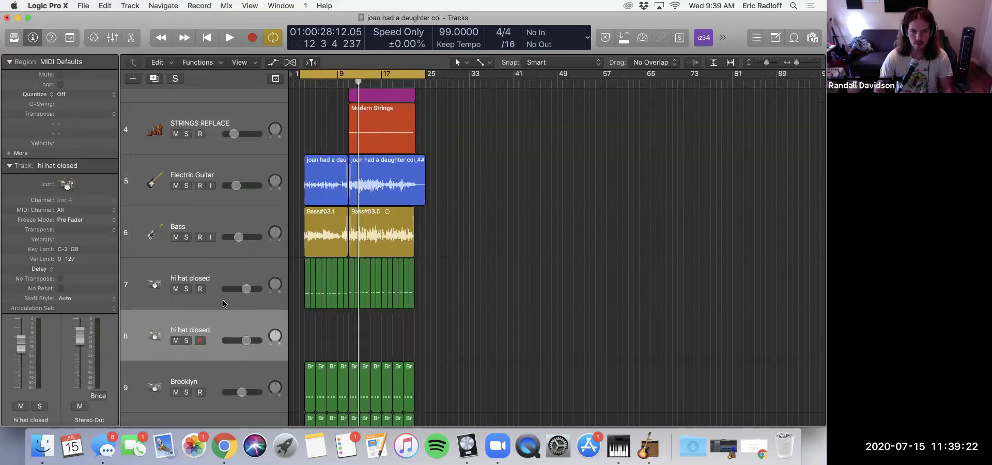
{"action": "scroll", "coordinate": [393, 328], "scroll_direction": "down", "scroll_amount": 2}
{"action": "double_click", "coordinate": [187, 278]}
{"action": "type", "text": "hi hat c"}
{"action": "key", "text": "Return"}
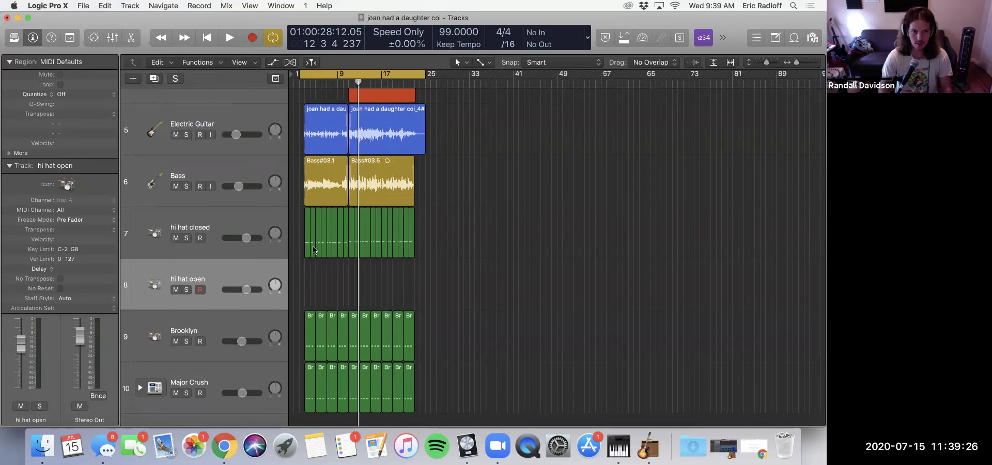
- Copy all the hi hat closed regions onto the hi hat open track at the same bar positions
{"action": "left_click_drag", "start_coordinate": [451, 265], "coordinate": [309, 274]}
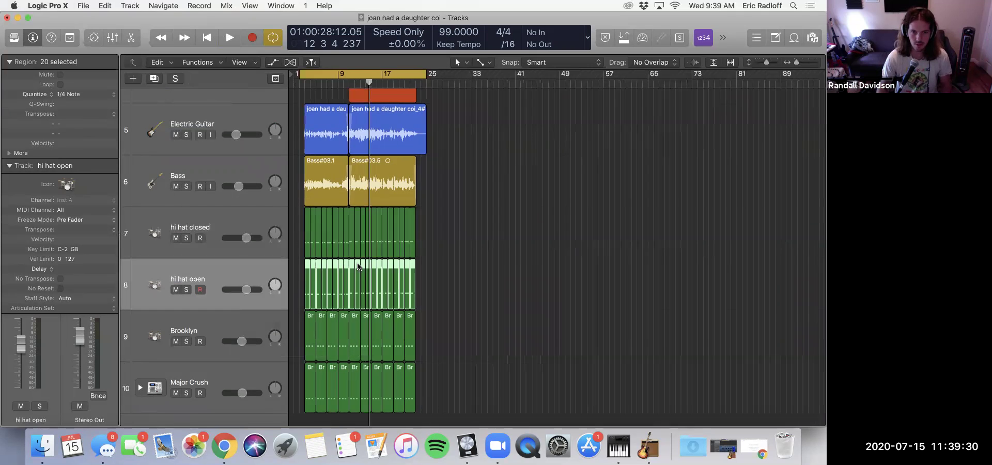
{"action": "key", "text": "super+Right"}
{"action": "scroll", "coordinate": [366, 155], "scroll_direction": "right", "scroll_amount": 3}
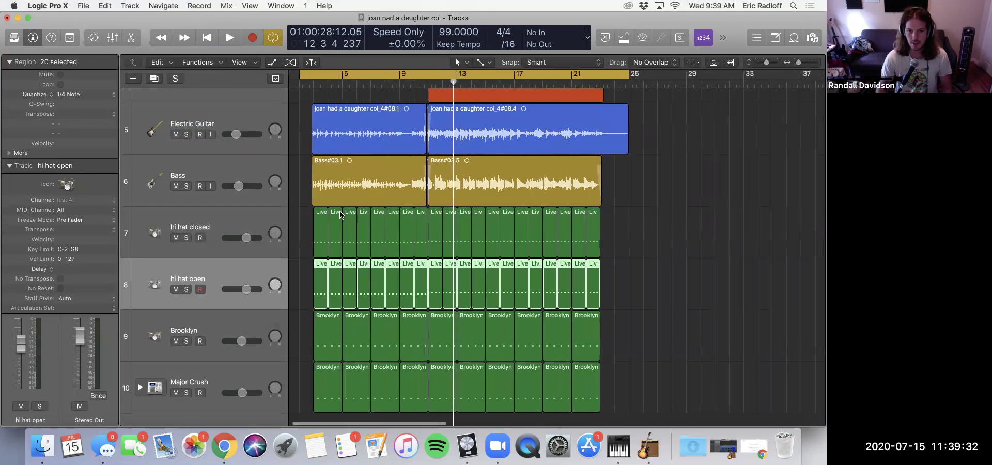
- Play up to the section change at bar 11 and delete the hi hat open regions before it
{"action": "key", "text": "space"}
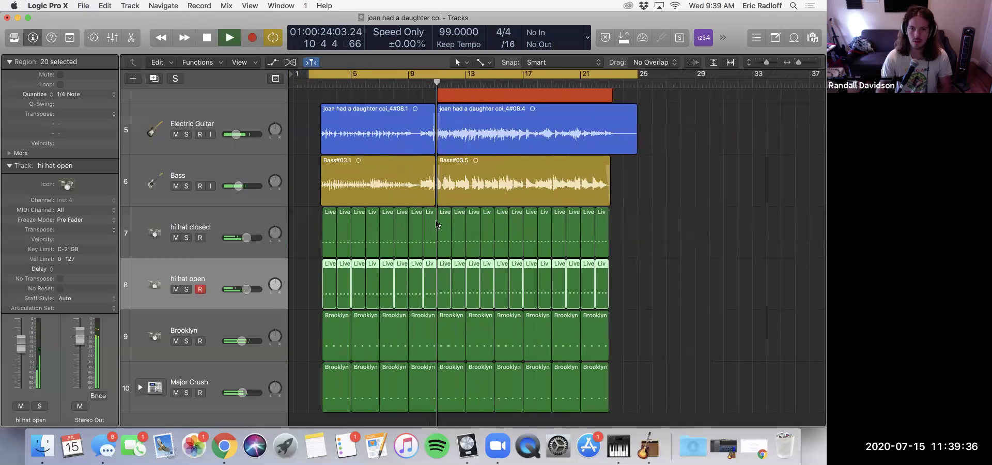
{"action": "key", "text": "space"}
{"action": "scroll", "coordinate": [444, 240], "scroll_direction": "right", "scroll_amount": 3}
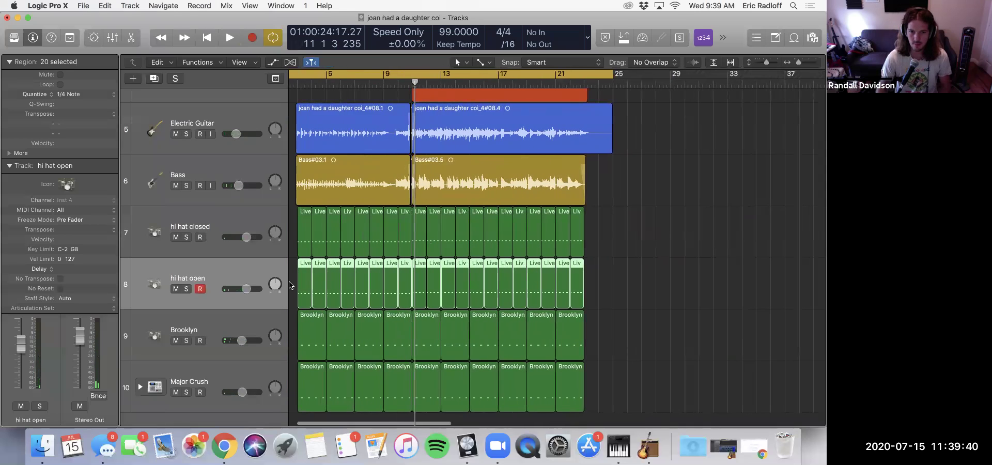
{"action": "left_click_drag", "start_coordinate": [292, 281], "coordinate": [405, 285]}
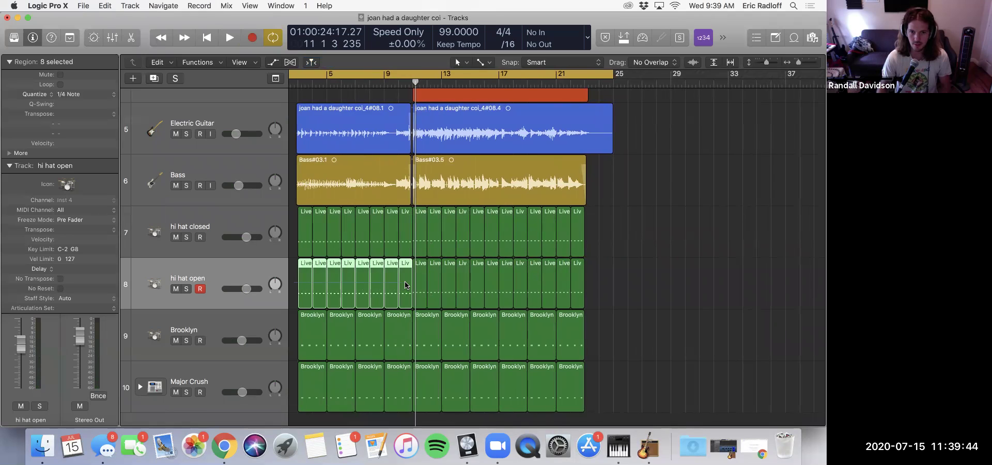
{"action": "key", "text": "Delete"}
{"action": "scroll", "coordinate": [427, 275], "scroll_direction": "right", "scroll_amount": 2}
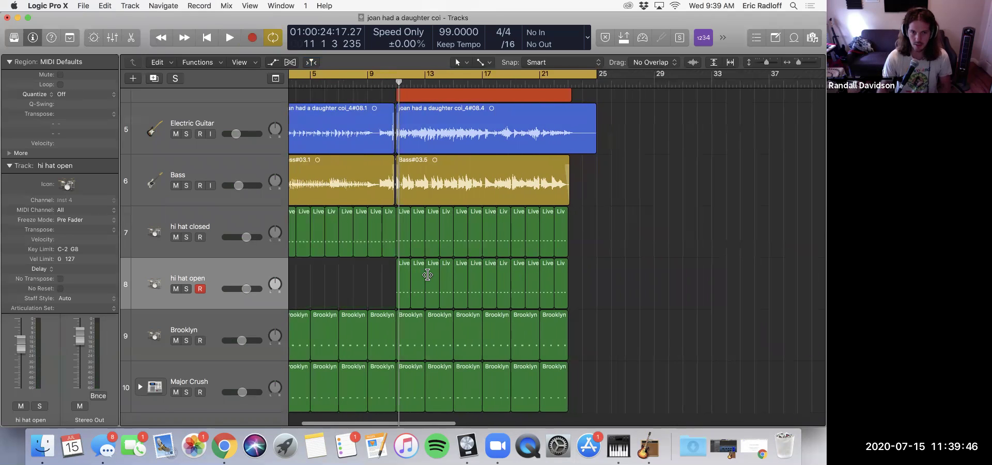
- Delete the hi hat closed regions from bar 11 to the end of the song
{"action": "scroll", "coordinate": [427, 275], "scroll_direction": "right", "scroll_amount": 3}
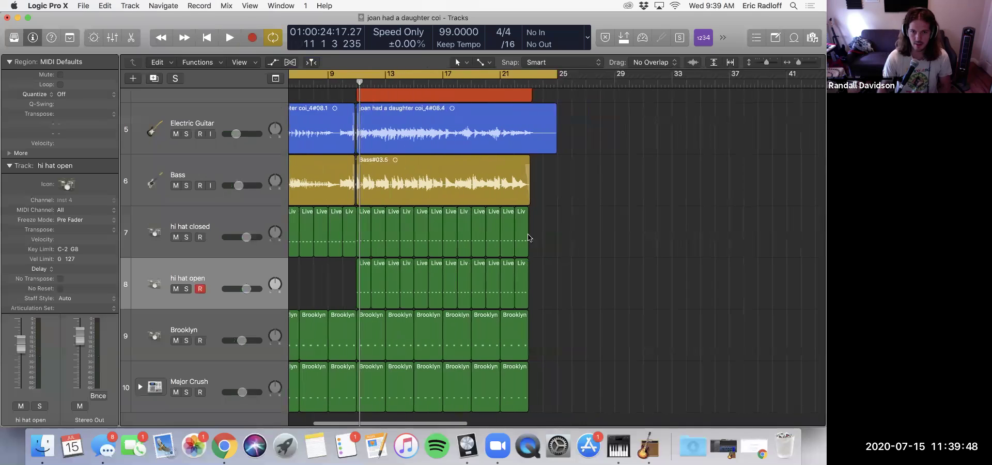
{"action": "left_click_drag", "start_coordinate": [535, 243], "coordinate": [366, 239]}
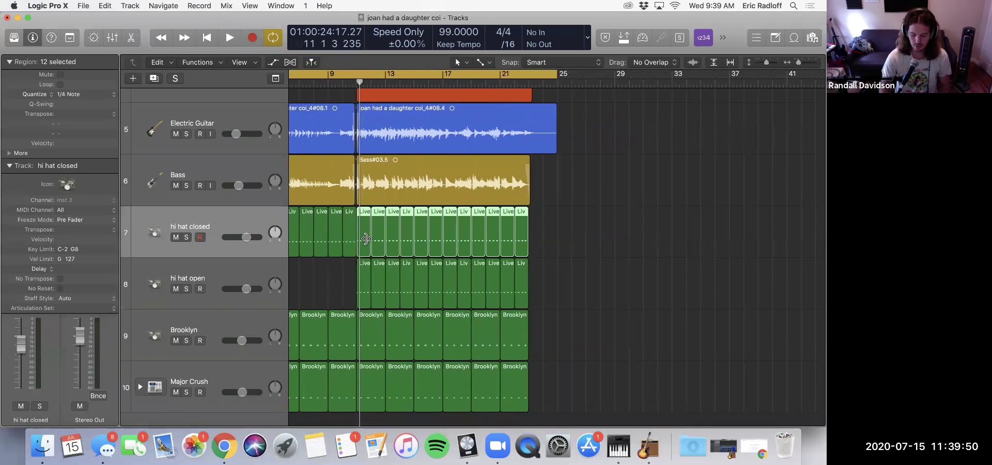
{"action": "key", "text": "Delete"}
{"action": "scroll", "coordinate": [364, 238], "scroll_direction": "left", "scroll_amount": 1}
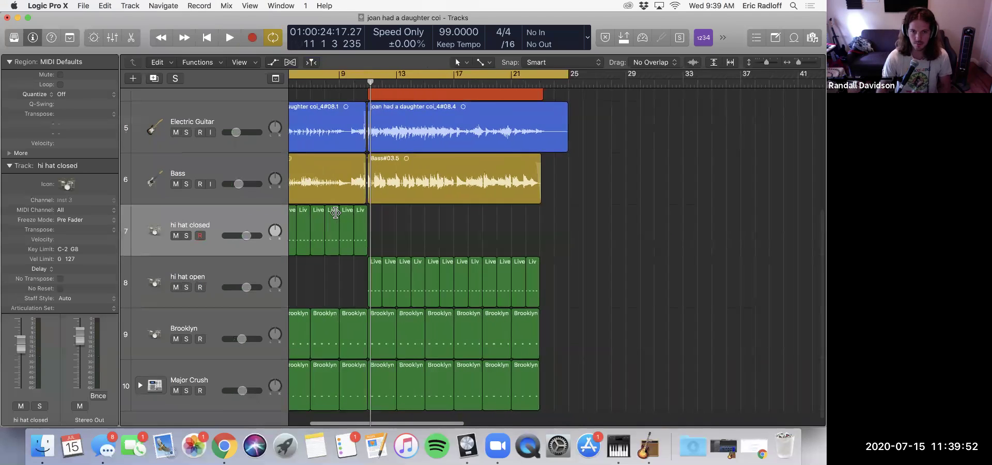
- Solo the hi hat closed and hi hat open tracks while playing the transition into bar 11
{"action": "key", "text": "super+Left"}
{"action": "key", "text": "space"}
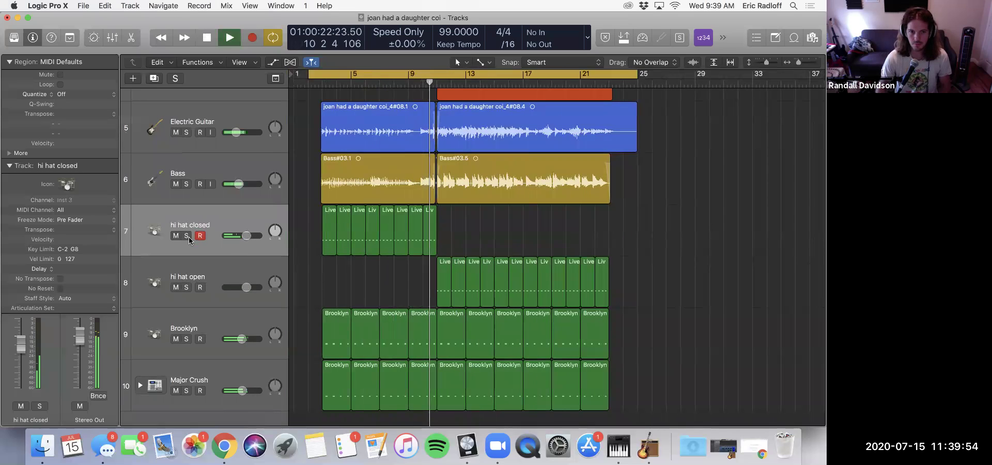
{"action": "key", "text": "s"}
{"action": "left_click", "coordinate": [186, 288]}
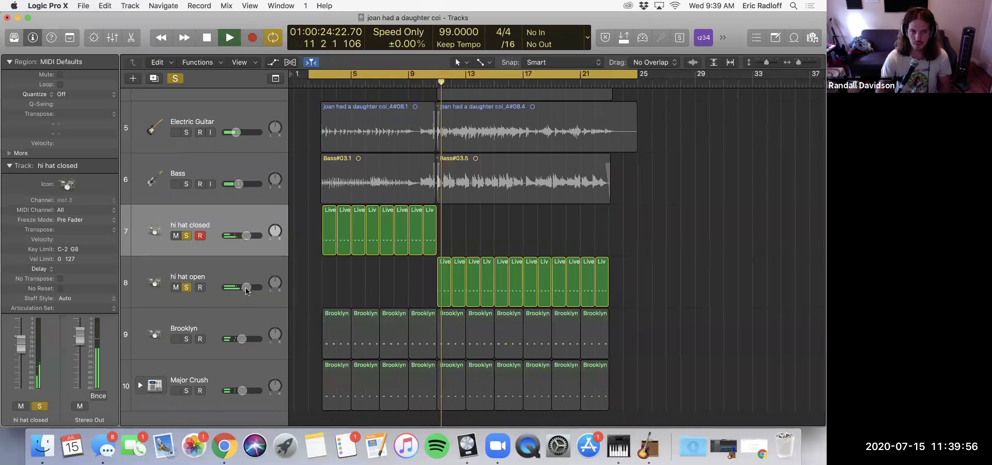
- Lower the hi hat open volume to -7.0 dB and raise hi hat closed slightly while replaying the transition
{"action": "left_click_drag", "start_coordinate": [247, 288], "coordinate": [239, 287]}
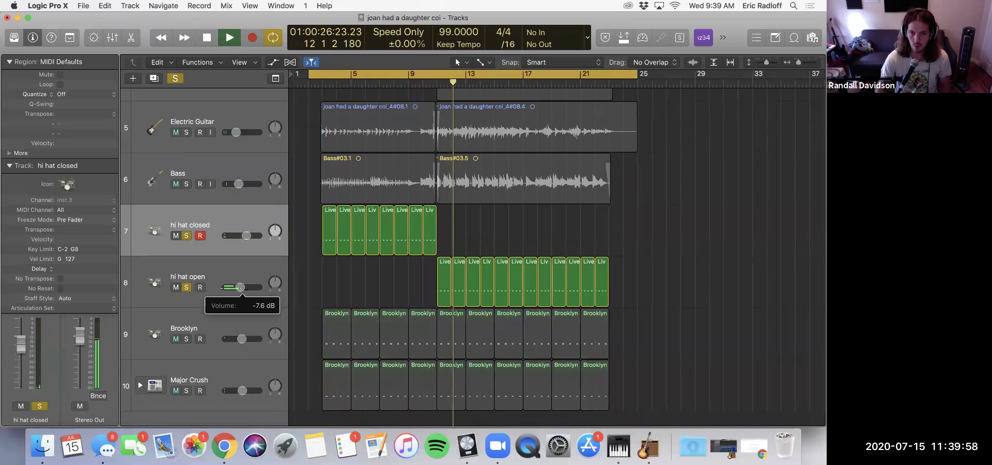
{"action": "key", "text": "comma"}
{"action": "key", "text": "comma"}
{"action": "left_click_drag", "start_coordinate": [246, 236], "coordinate": [248, 236]}
{"action": "left_click_drag", "start_coordinate": [239, 287], "coordinate": [240, 287]}
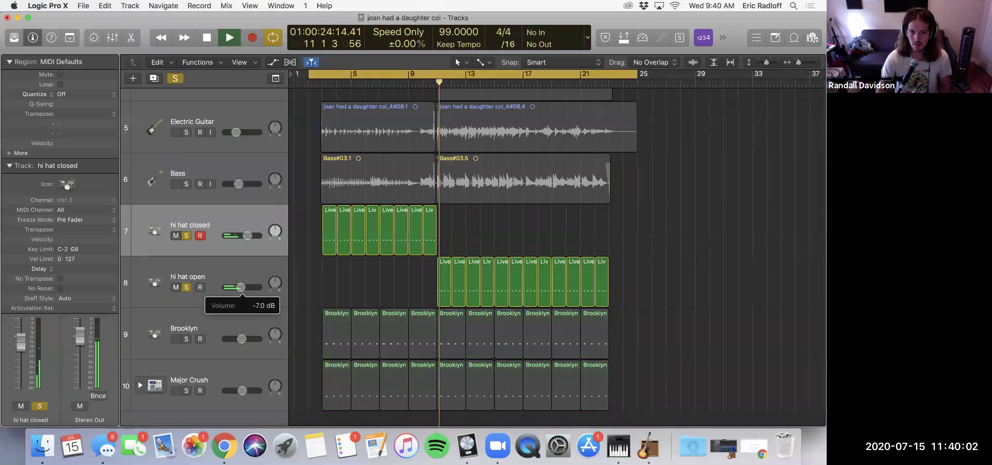
- Take both hi-hat tracks out of solo, listen to them in the full mix, and stop playback
{"action": "left_click", "coordinate": [186, 235]}
{"action": "left_click", "coordinate": [186, 288]}
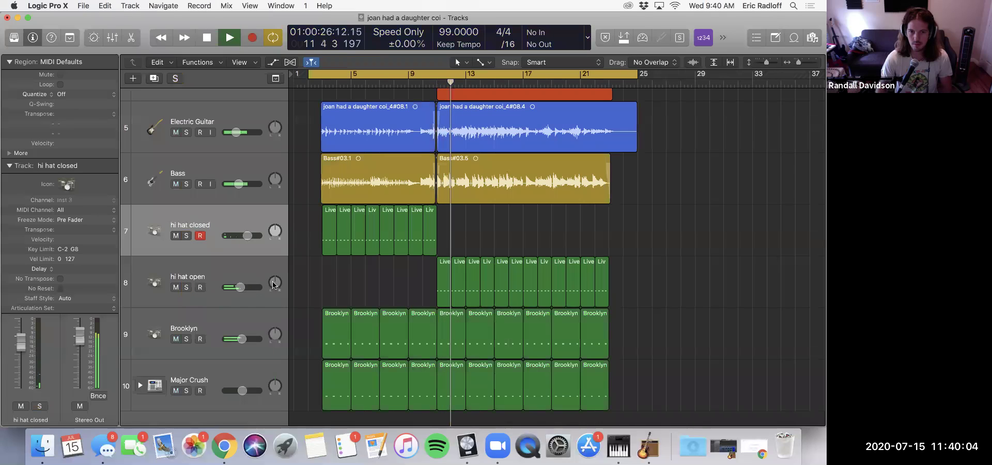
{"action": "key", "text": "space"}
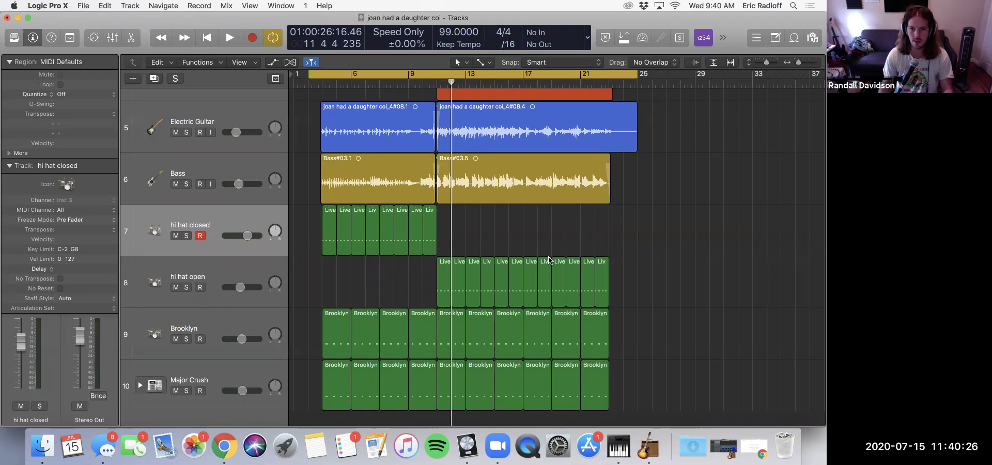
{"action": "scroll", "coordinate": [564, 268], "scroll_direction": "right", "scroll_amount": 3}
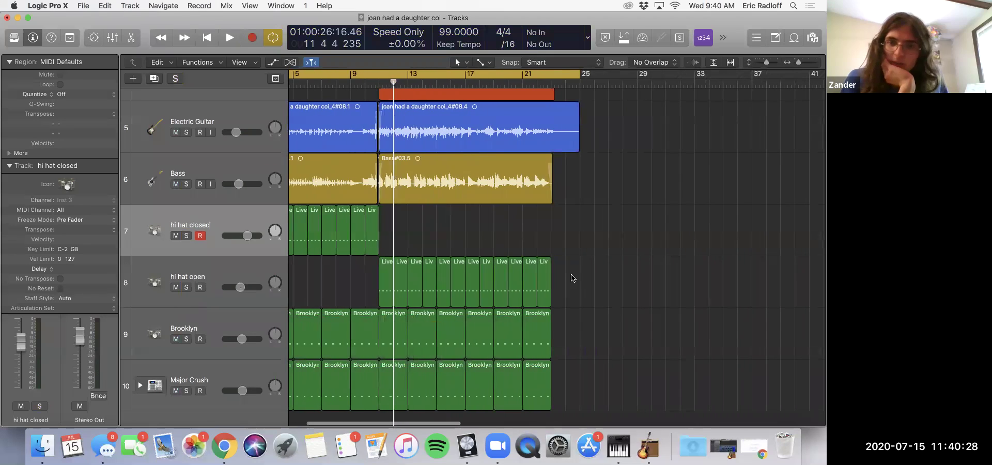
{"action": "scroll", "coordinate": [515, 196], "scroll_direction": "down", "scroll_amount": 1}
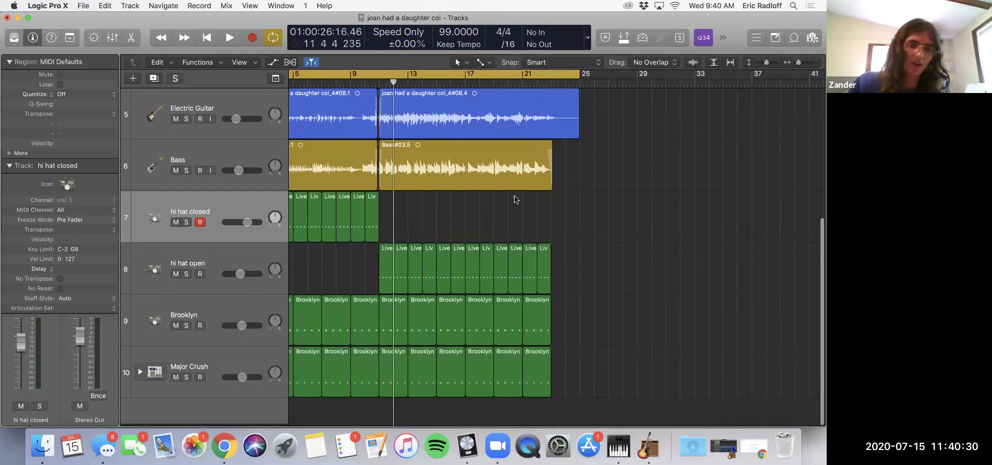
{"action": "scroll", "coordinate": [515, 197], "scroll_direction": "left", "scroll_amount": 2}
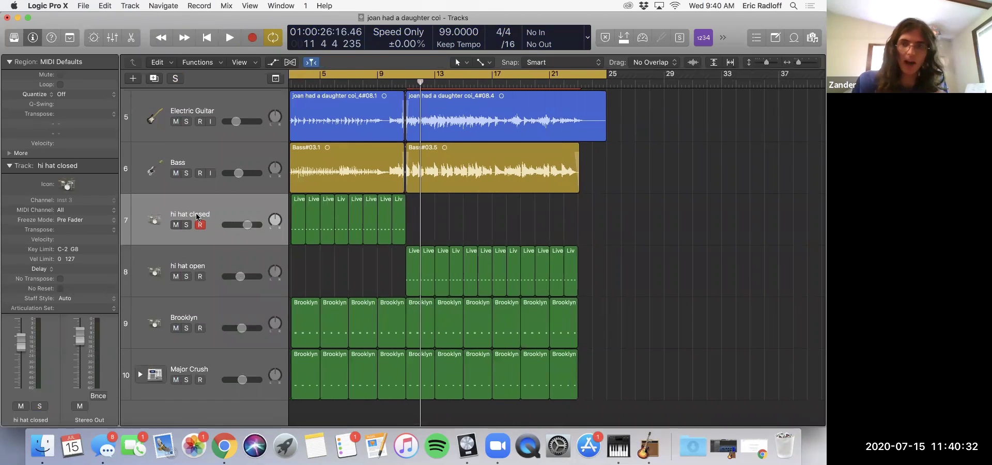
{"action": "scroll", "coordinate": [359, 217], "scroll_direction": "down", "scroll_amount": 5}
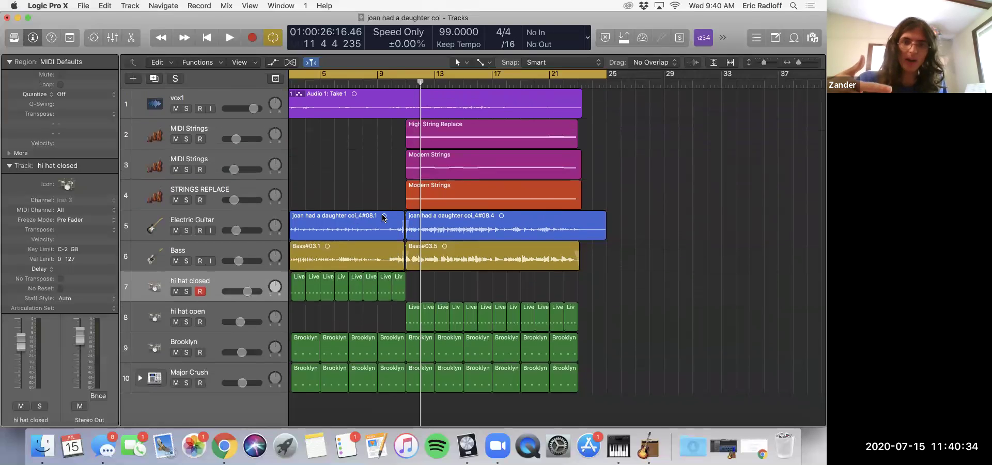
- Rename the Brooklyn track as snare drum
{"action": "scroll", "coordinate": [384, 213], "scroll_direction": "down", "scroll_amount": 3}
{"action": "scroll", "coordinate": [384, 214], "scroll_direction": "down", "scroll_amount": 2}
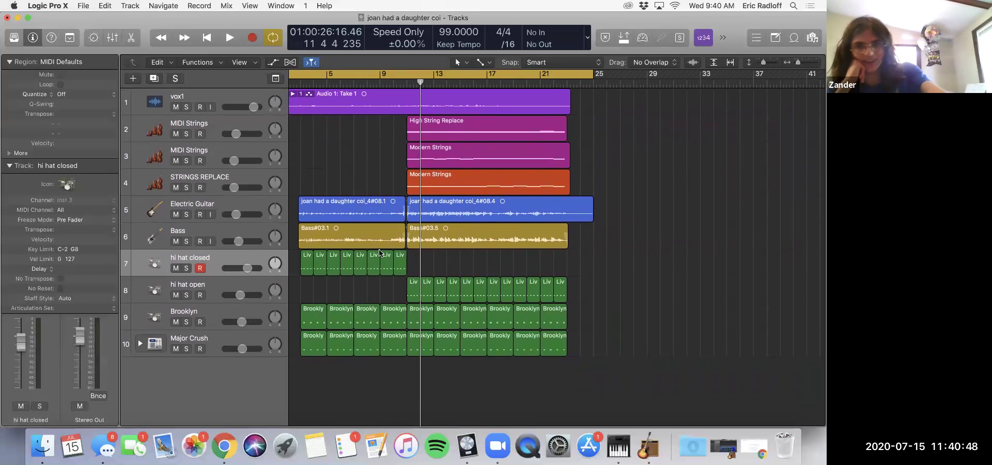
{"action": "key", "text": "super+Up"}
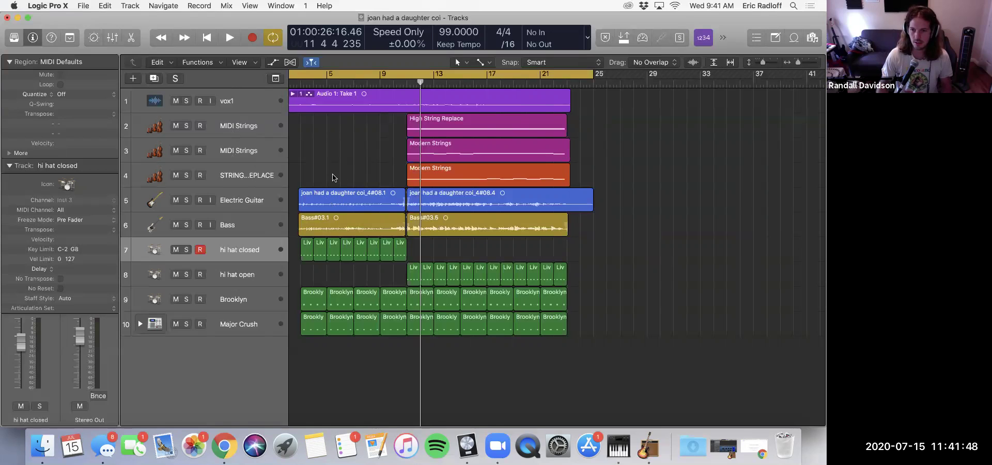
{"action": "key", "text": "super+Left"}
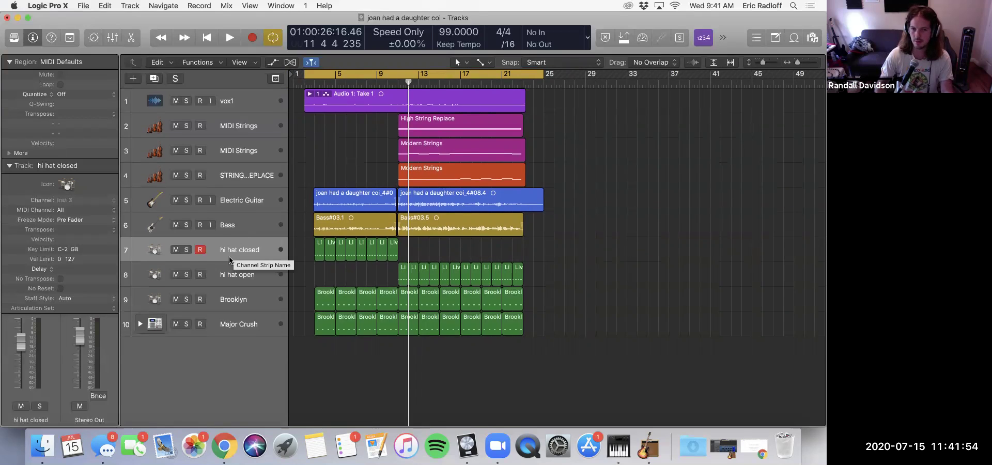
{"action": "left_click", "coordinate": [241, 299]}
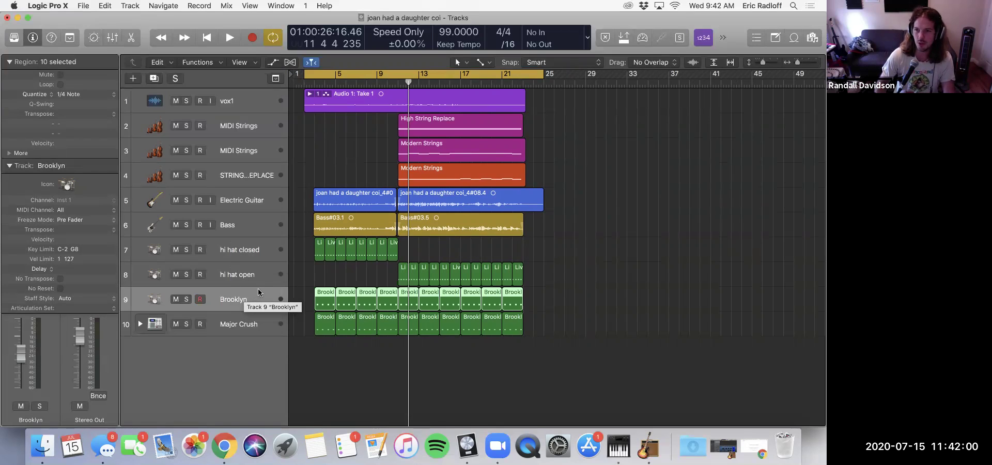
{"action": "double_click", "coordinate": [241, 300]}
{"action": "type", "text": "s"}
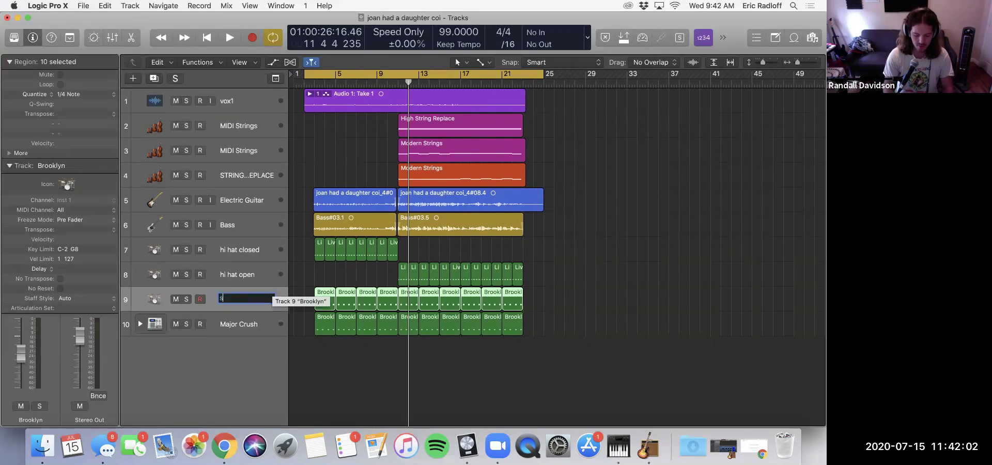
{"action": "type", "text": "nare drum"}
{"action": "key", "text": "Return"}
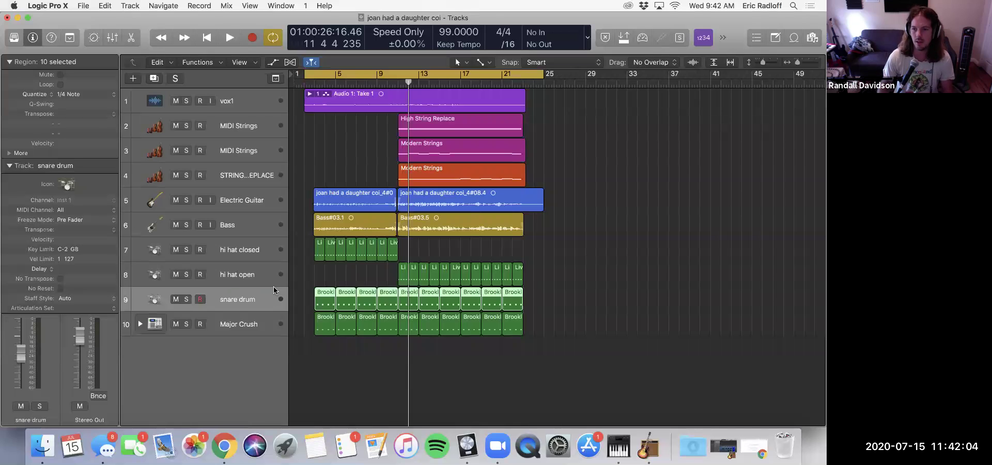
- Rename the Major Crush track as crackly snare and clear the region selection
{"action": "double_click", "coordinate": [244, 323]}
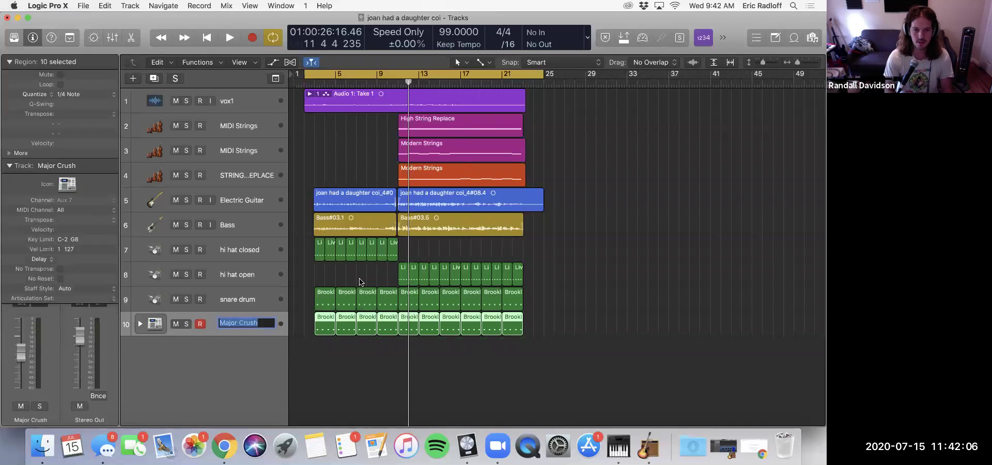
{"action": "type", "text": "crackly snare"}
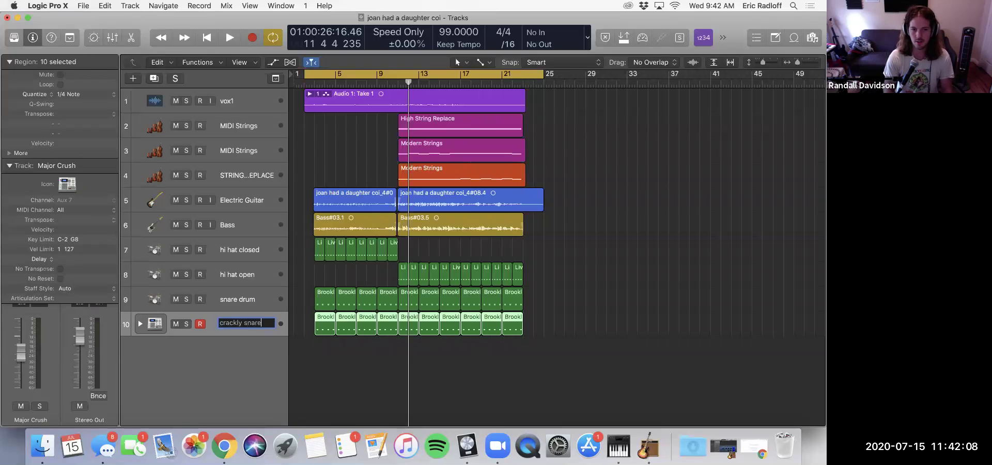
{"action": "key", "text": "Return"}
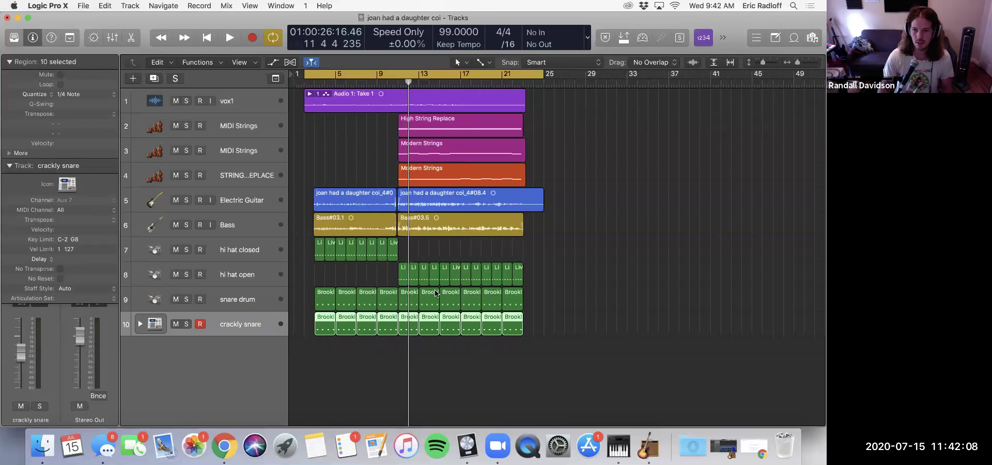
{"action": "left_click", "coordinate": [346, 162]}
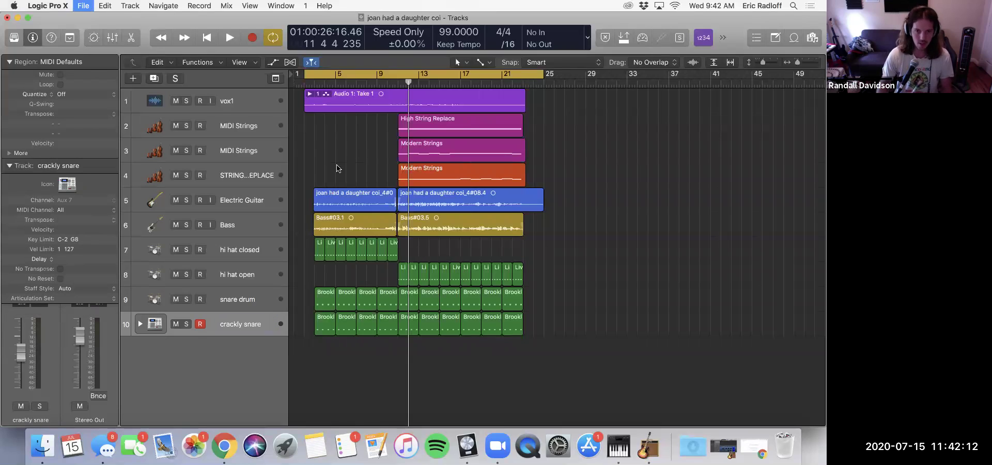
- Play the second section from about bar 15 and stop at bar 18 to find where the drums should end
{"action": "key", "text": "super+Left"}
{"action": "key", "text": "super+Right"}
{"action": "key", "text": "super+Right"}
{"action": "key", "text": "super+Right"}
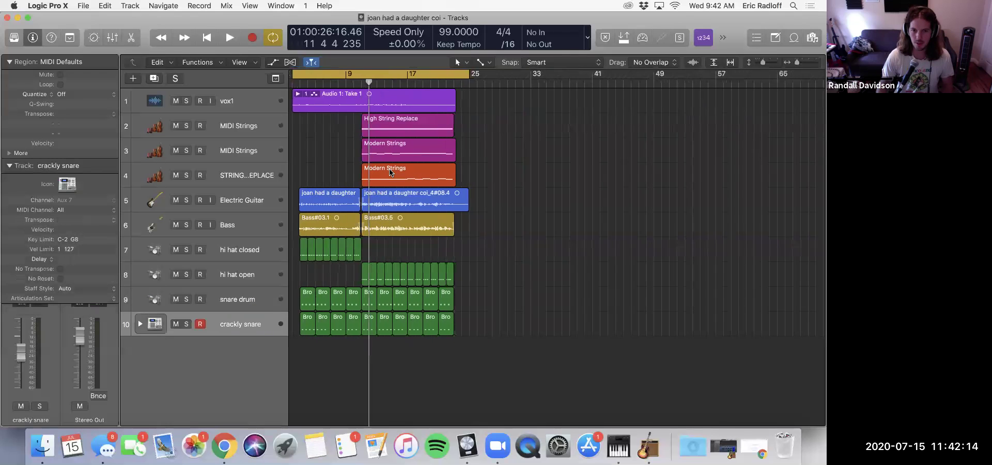
{"action": "scroll", "coordinate": [391, 206], "scroll_direction": "right", "scroll_amount": 5}
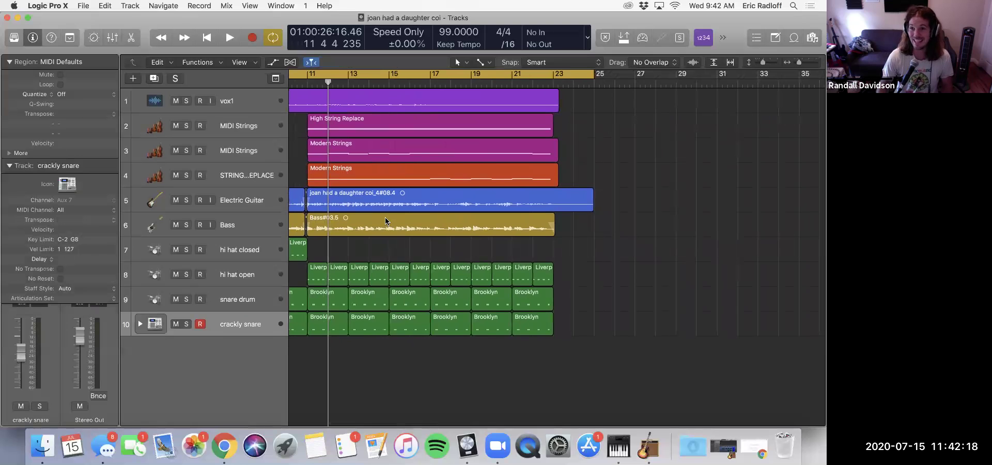
{"action": "scroll", "coordinate": [356, 235], "scroll_direction": "down", "scroll_amount": 3}
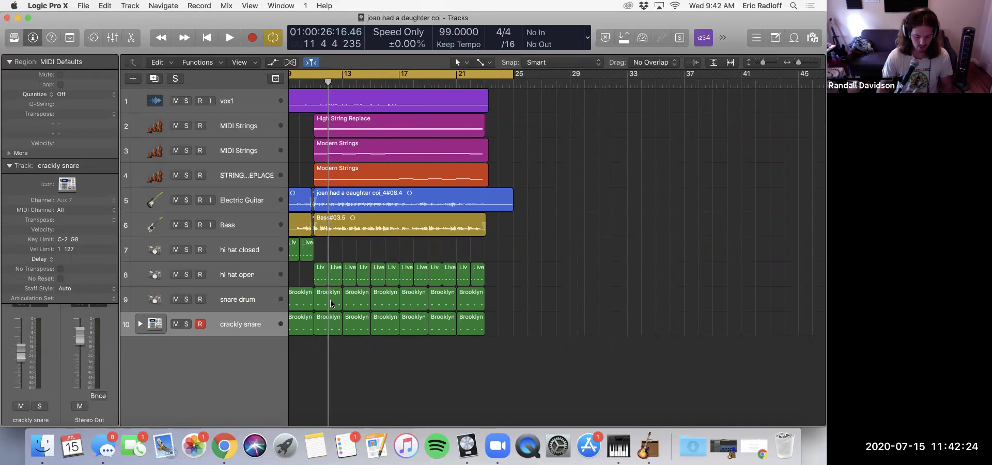
{"action": "double_click", "coordinate": [385, 84]}
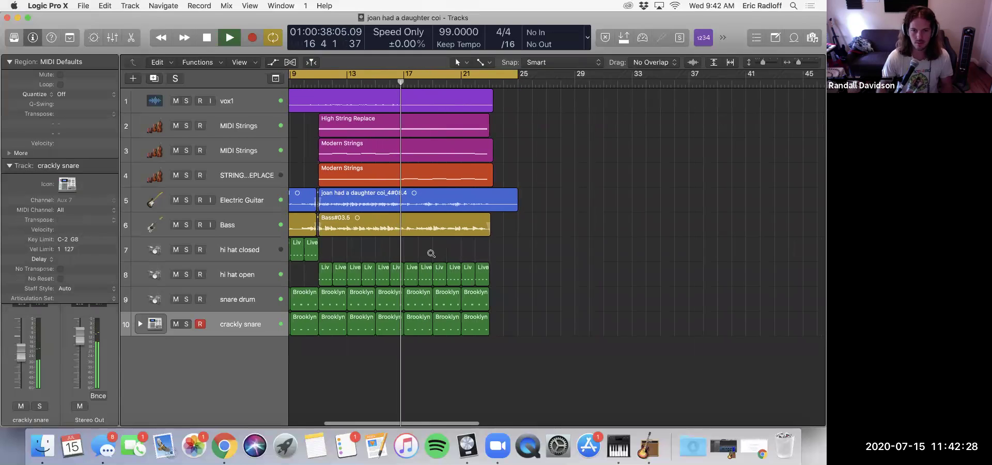
{"action": "key", "text": "super+Up"}
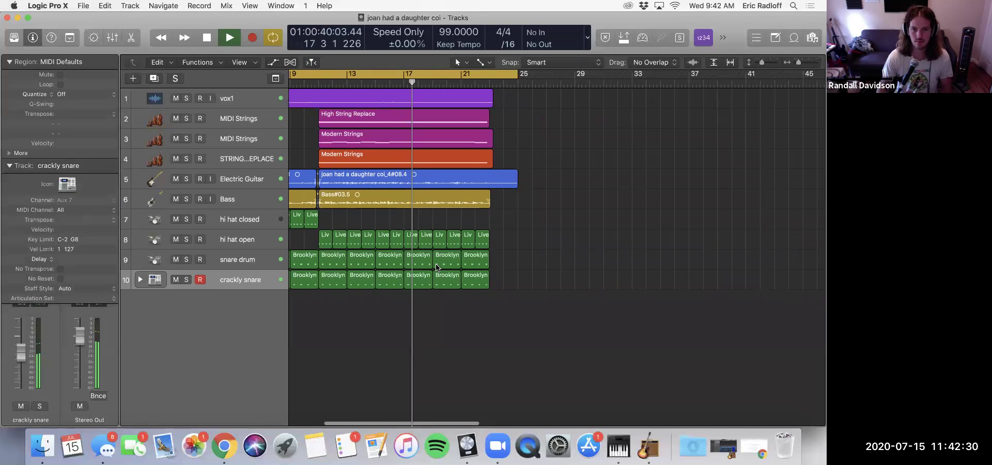
{"action": "key", "text": "space"}
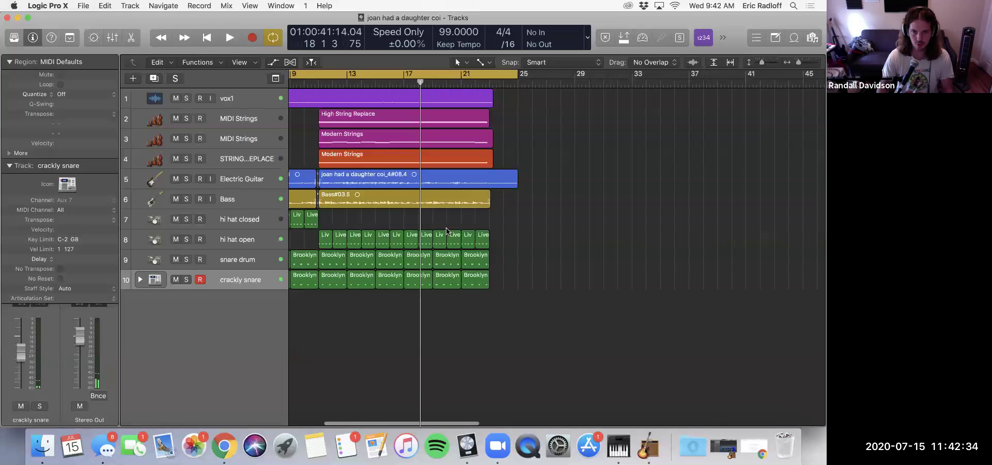
- Delete the hi hat open, snare drum and crackly snare parts from bar 18 onward, splitting the two snare tracks' regions at that bar
{"action": "left_click_drag", "start_coordinate": [427, 222], "coordinate": [483, 242]}
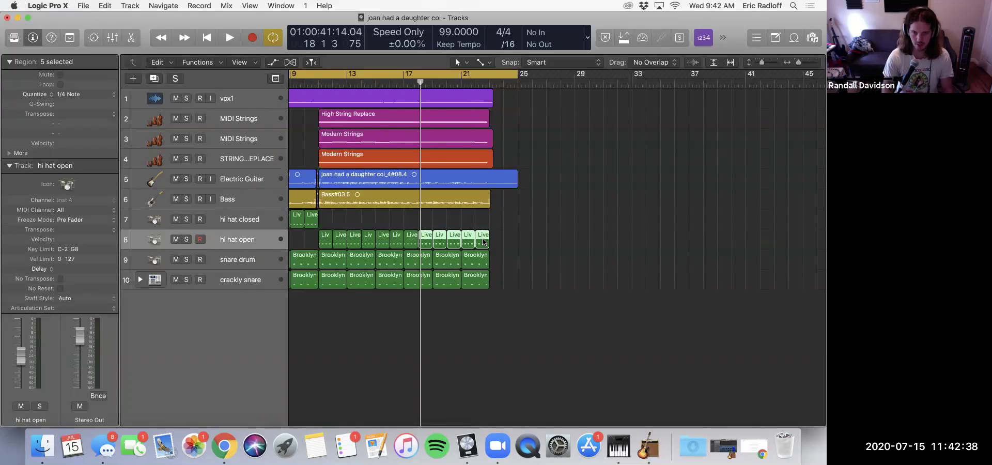
{"action": "key", "text": "Delete"}
{"action": "left_click_drag", "start_coordinate": [498, 284], "coordinate": [411, 252]}
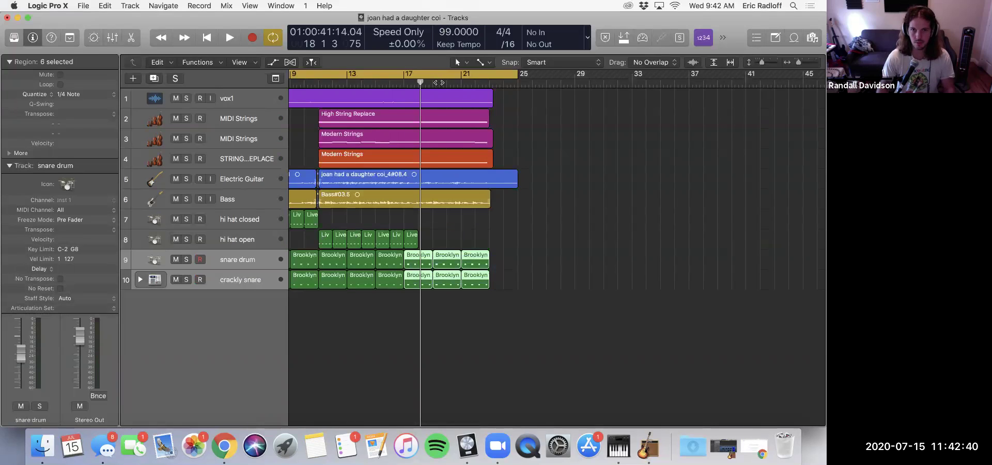
{"action": "left_click", "coordinate": [432, 98]}
{"action": "left_click_drag", "start_coordinate": [420, 82], "coordinate": [418, 83]}
{"action": "mouse_move", "coordinate": [436, 248]}
{"action": "left_mouse_down"}
{"action": "mouse_move", "coordinate": [424, 266]}
{"action": "mouse_move", "coordinate": [492, 304]}
{"action": "mouse_move", "coordinate": [493, 290]}
{"action": "mouse_move", "coordinate": [421, 252]}
{"action": "left_mouse_up"}
{"action": "key", "text": "super+t"}
{"action": "key", "text": "Delete"}
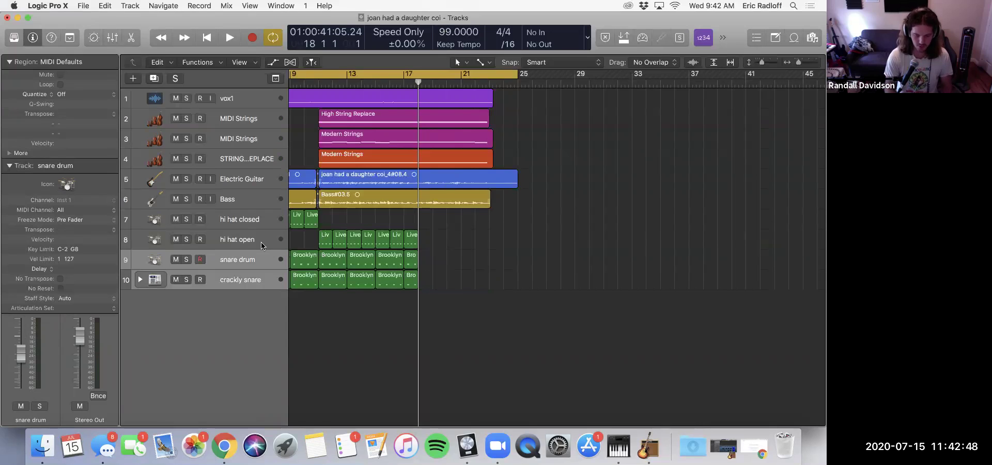
- Audition the snare drum track's kit sounds and a few beat ideas with Musical Typing, and close the typing keyboard
{"action": "key", "text": "super+k"}
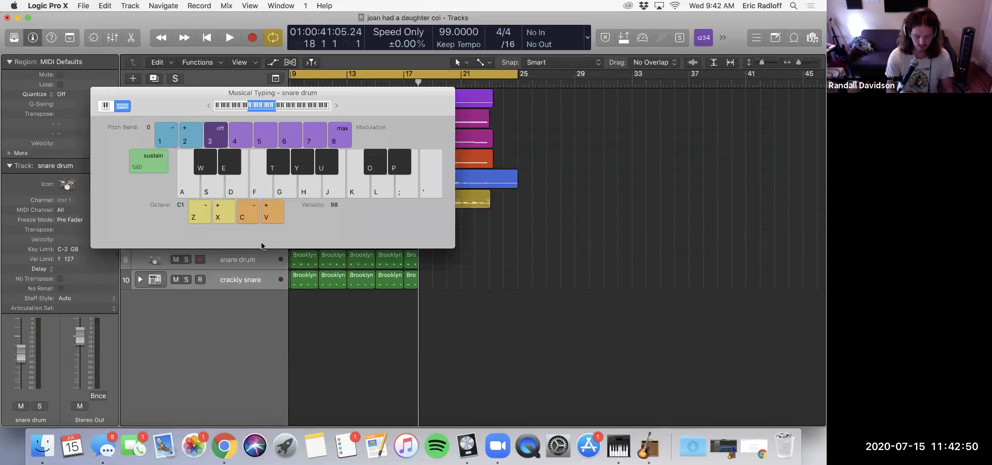
{"action": "key", "text": "s"}
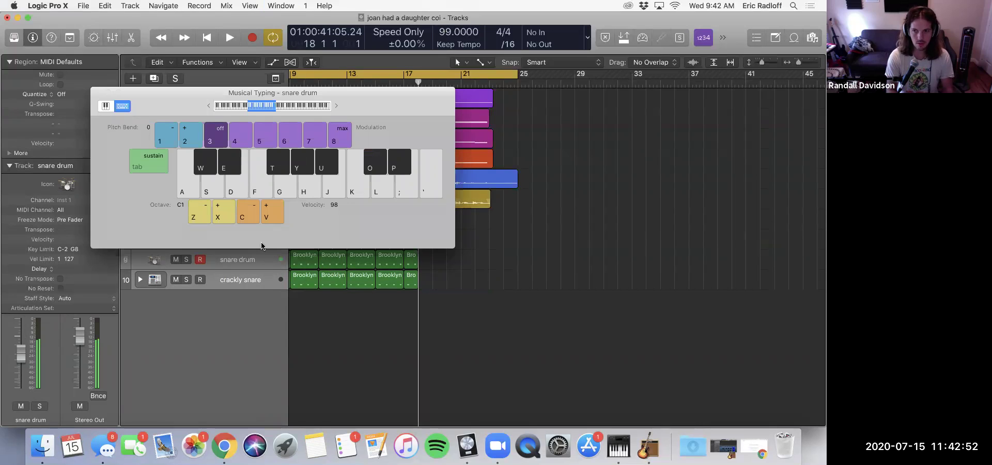
{"action": "key", "text": "d"}
{"action": "key", "text": "h"}
{"action": "key", "text": "a"}
{"action": "key", "text": "i"}
{"action": "key", "text": "a"}
{"action": "key", "text": "u"}
{"action": "key", "text": "d"}
{"action": "key", "text": "u"}
{"action": "key", "text": "a"}
{"action": "key", "text": "u"}
{"action": "key", "text": "d"}
{"action": "key", "text": "u"}
{"action": "key", "text": "j"}
{"action": "key", "text": "f"}
{"action": "key", "text": "j"}
{"action": "key", "text": "f"}
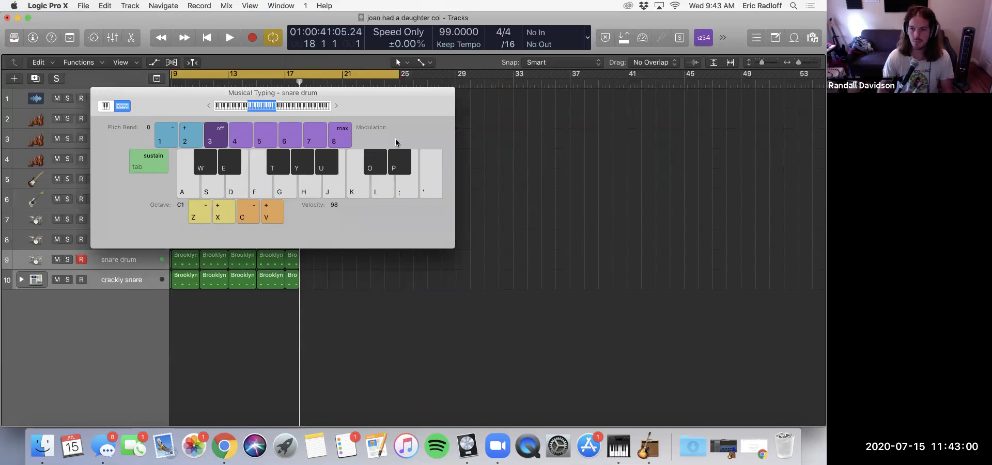
{"action": "left_click", "coordinate": [96, 93]}
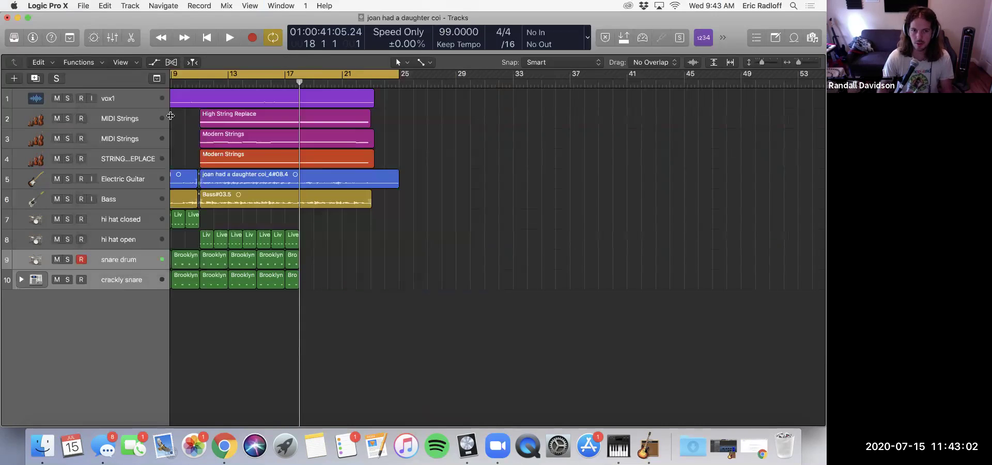
- Turn off cycle mode and record a drum part with Musical Typing on the snare drum track from bar 19 to bar 23
{"action": "scroll", "coordinate": [326, 150], "scroll_direction": "left", "scroll_amount": 5}
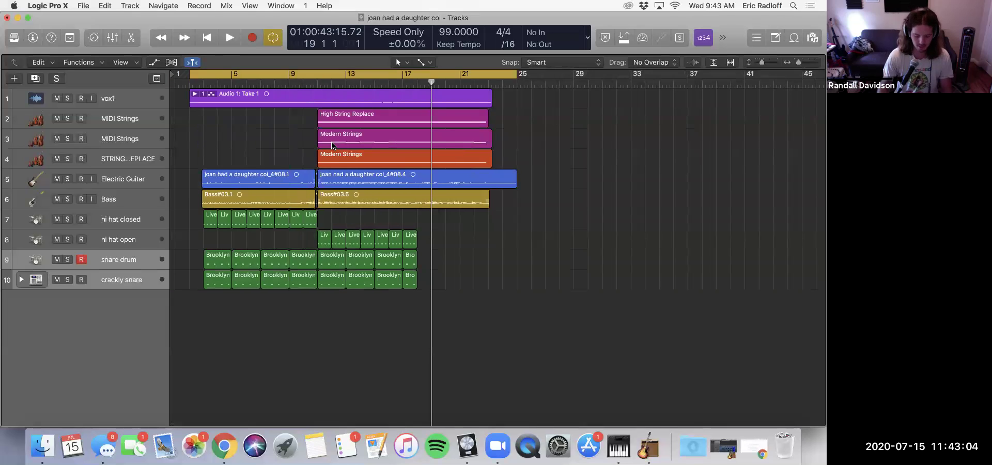
{"action": "key", "text": "c"}
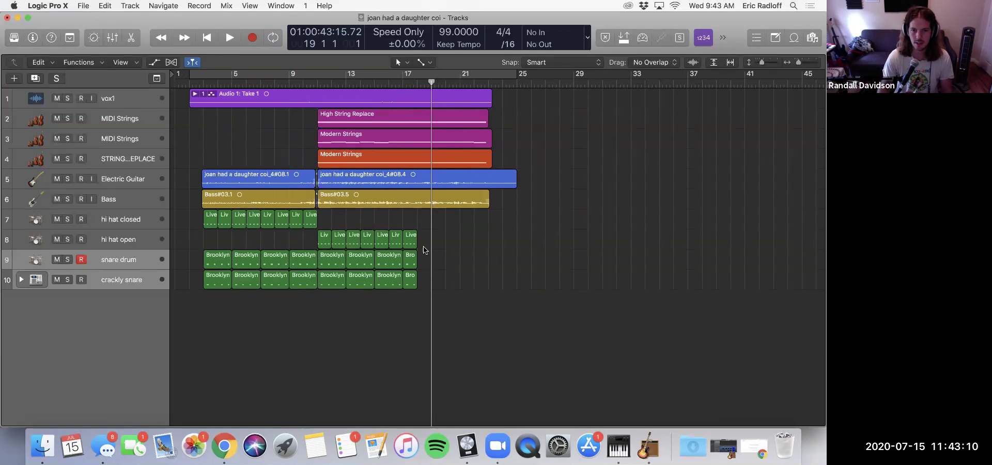
{"action": "left_click", "coordinate": [119, 246]}
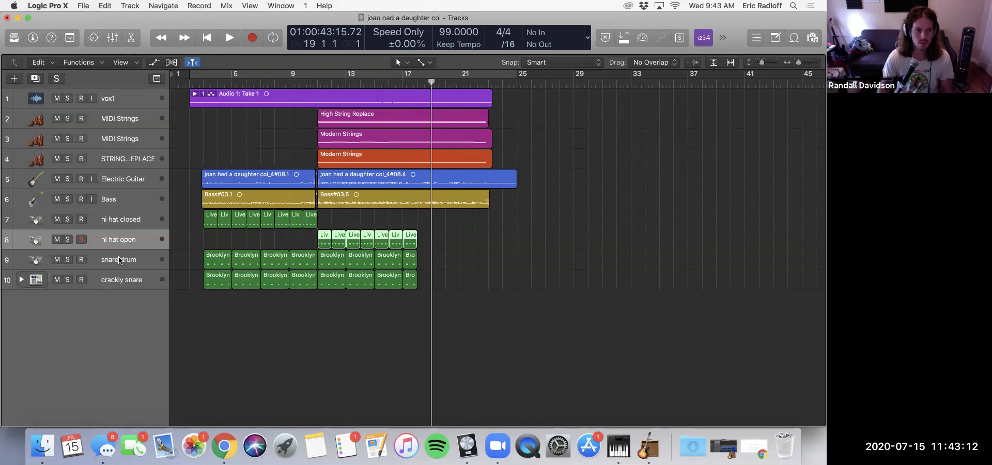
{"action": "left_click", "coordinate": [119, 260]}
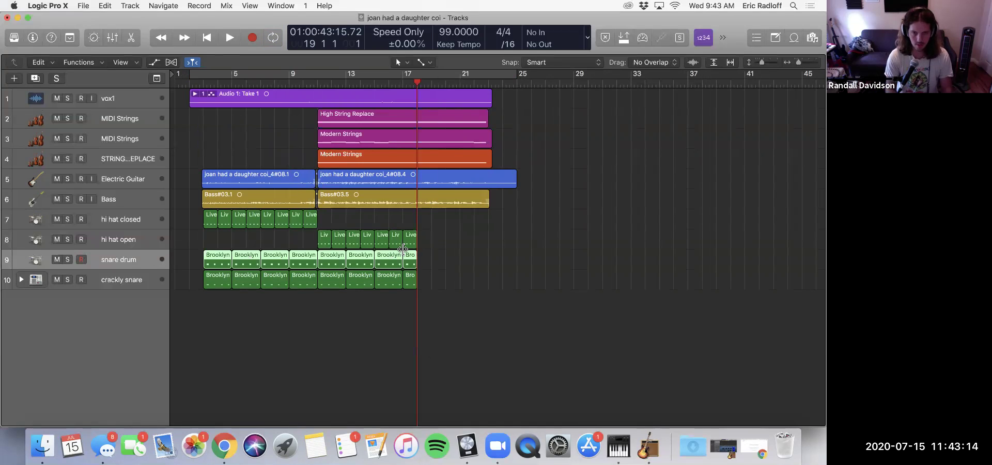
{"action": "key", "text": "r"}
{"action": "key", "text": "super+k"}
{"action": "key", "text": "a"}
{"action": "key", "text": "u"}
{"action": "key", "text": "d"}
{"action": "key", "text": "u"}
{"action": "key", "text": "a"}
{"action": "key", "text": "u"}
{"action": "key", "text": "d"}
{"action": "key", "text": "u"}
{"action": "key", "text": "f"}
{"action": "key", "text": "h"}
{"action": "key", "text": "h"}
{"action": "key", "text": "f"}
{"action": "key", "text": "f"}
{"action": "key", "text": "h"}
{"action": "key", "text": "u"}
{"action": "key", "text": "d"}
{"action": "key", "text": "u"}
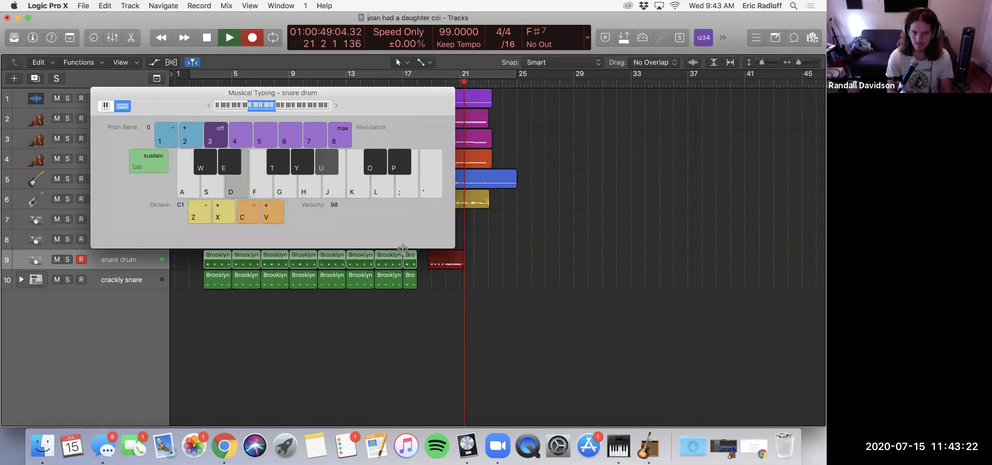
{"action": "key", "text": "a"}
{"action": "key", "text": "d"}
{"action": "key", "text": "u"}
{"action": "key", "text": "h"}
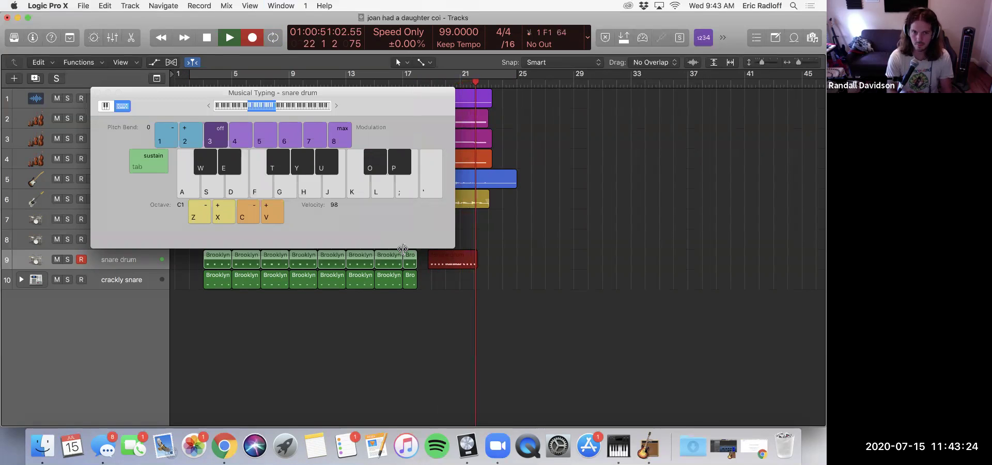
{"action": "key", "text": "f"}
{"action": "key", "text": "h"}
{"action": "key", "text": "f"}
{"action": "key", "text": "h"}
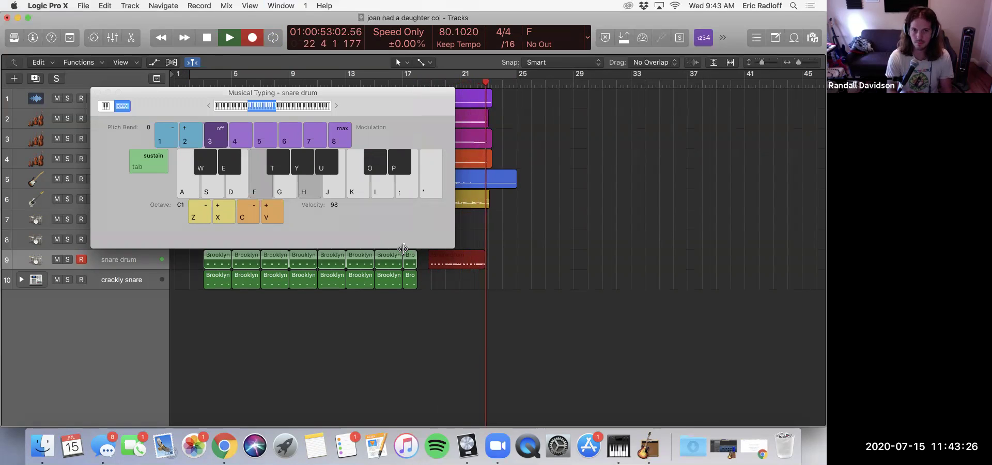
{"action": "key", "text": "i"}
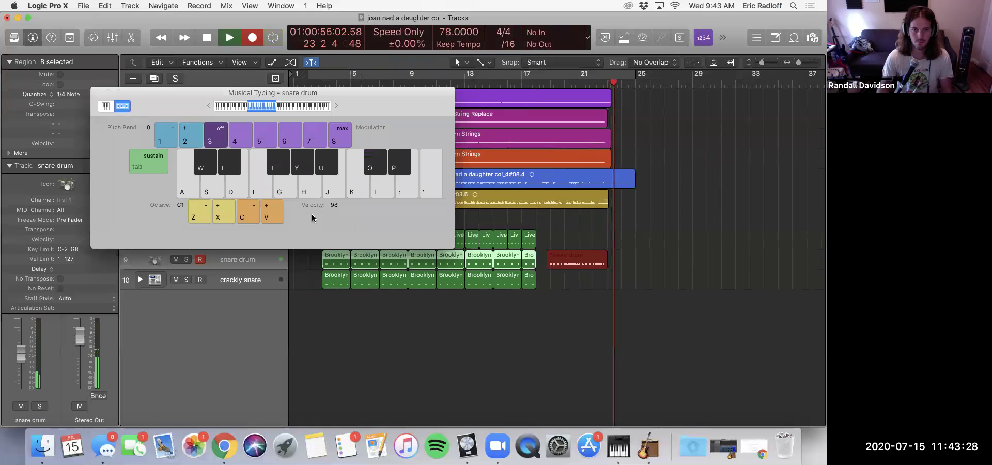
{"action": "key", "text": "space"}
{"action": "left_click", "coordinate": [96, 92]}
- Quantize the newly recorded snare drum region at bar 19 to 1/8 Note
{"action": "scroll", "coordinate": [380, 193], "scroll_direction": "right", "scroll_amount": 5}
{"action": "scroll", "coordinate": [381, 193], "scroll_direction": "right", "scroll_amount": 1}
{"action": "left_click", "coordinate": [430, 244]}
{"action": "left_click", "coordinate": [439, 256]}
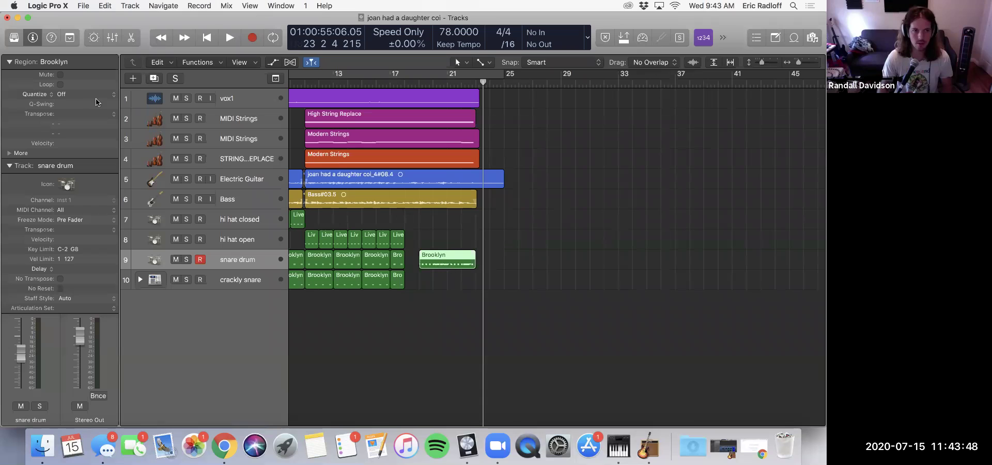
{"action": "left_click", "coordinate": [74, 94]}
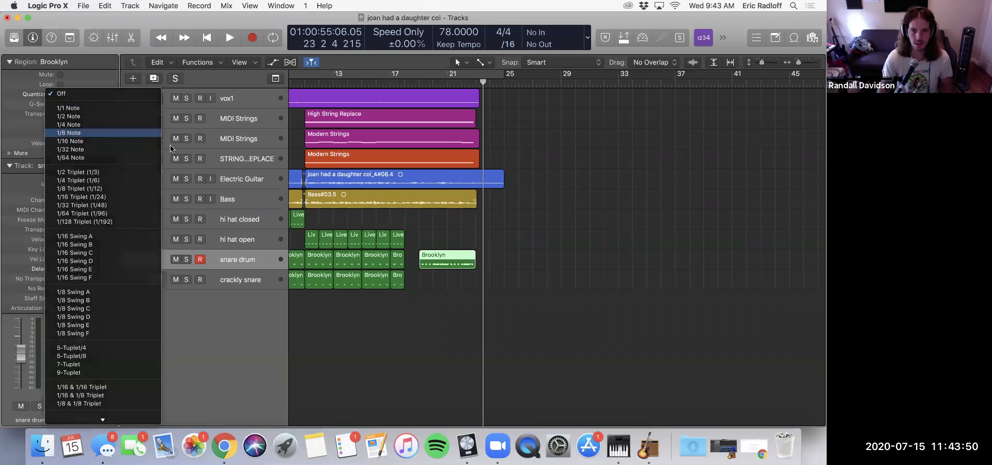
{"action": "left_click", "coordinate": [81, 133]}
- Play the quantized drum region in the full mix from bar 19 to the song's end
{"action": "double_click", "coordinate": [418, 83]}
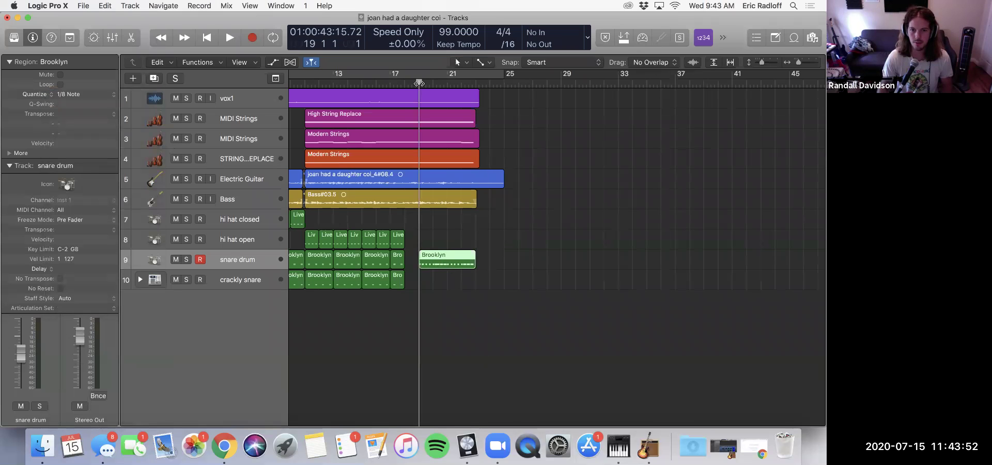
{"action": "scroll", "coordinate": [425, 211], "scroll_direction": "up", "scroll_amount": 3}
{"action": "scroll", "coordinate": [425, 211], "scroll_direction": "up", "scroll_amount": 4}
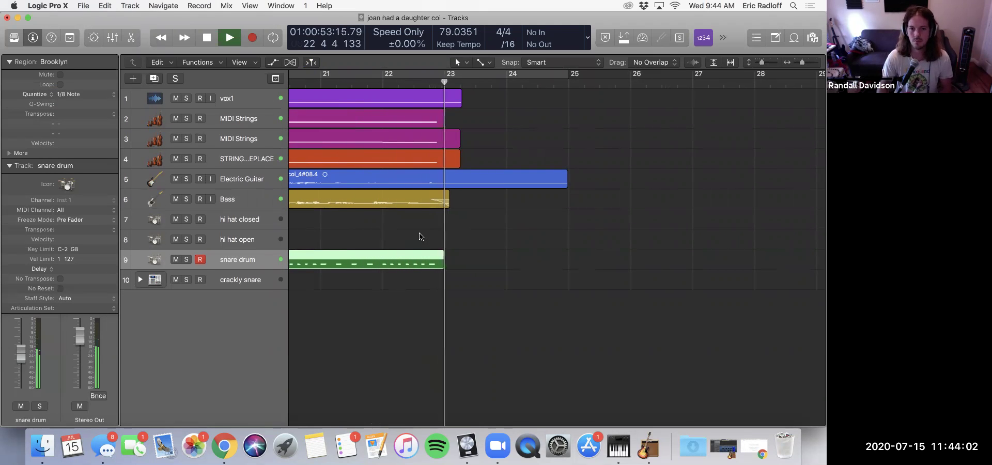
- Replay the song's ending in the full mix from bar 22 to listen to the slowdown against the drums
{"action": "key", "text": "space"}
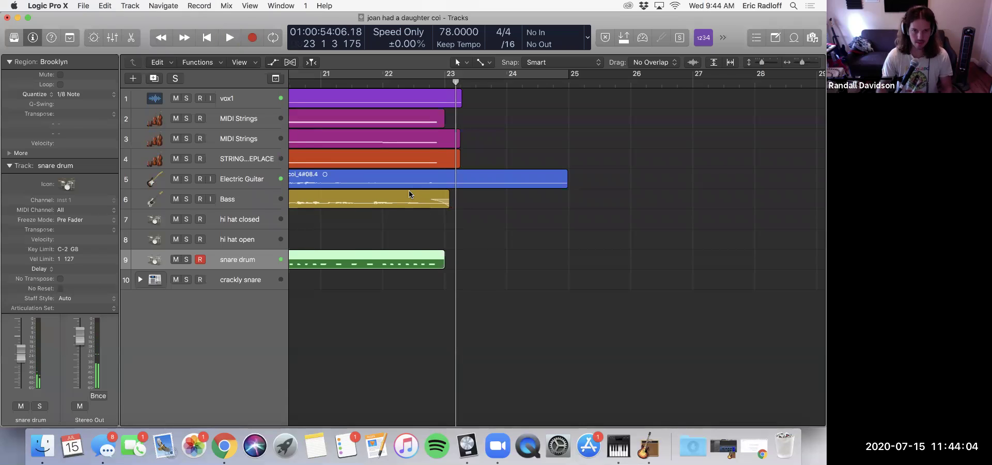
{"action": "double_click", "coordinate": [383, 83]}
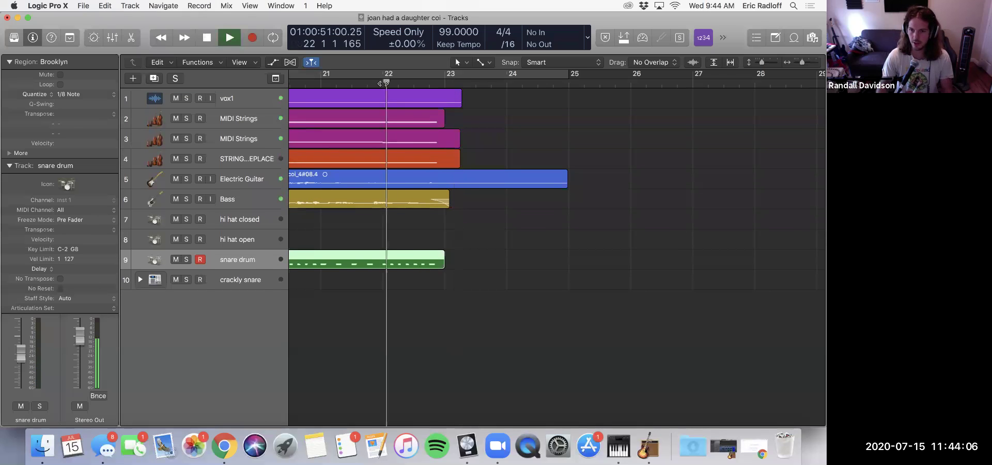
{"action": "scroll", "coordinate": [447, 305], "scroll_direction": "left", "scroll_amount": 1}
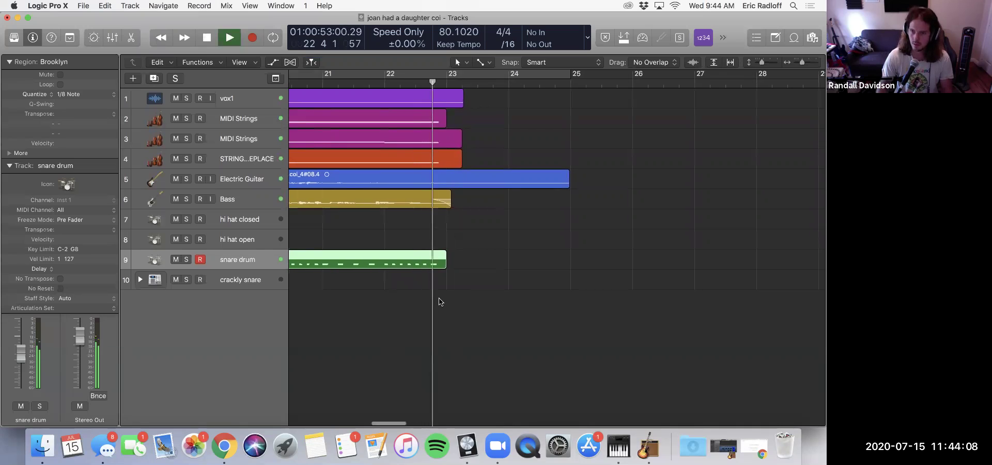
{"action": "key", "text": "space"}
- Show the global tracks, check the tempo curve's points at bars 22 and 23, and play through that slowdown
{"action": "left_click", "coordinate": [275, 79]}
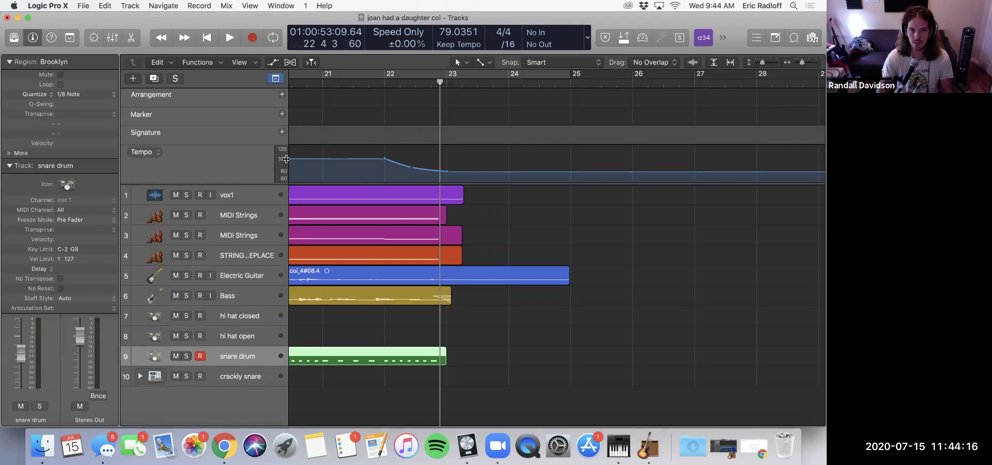
{"action": "left_click", "coordinate": [385, 161]}
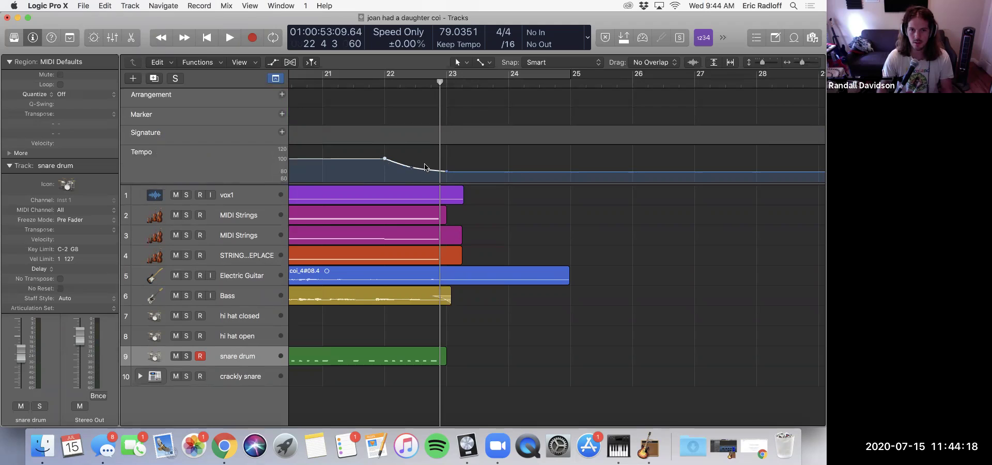
{"action": "left_click", "coordinate": [447, 171]}
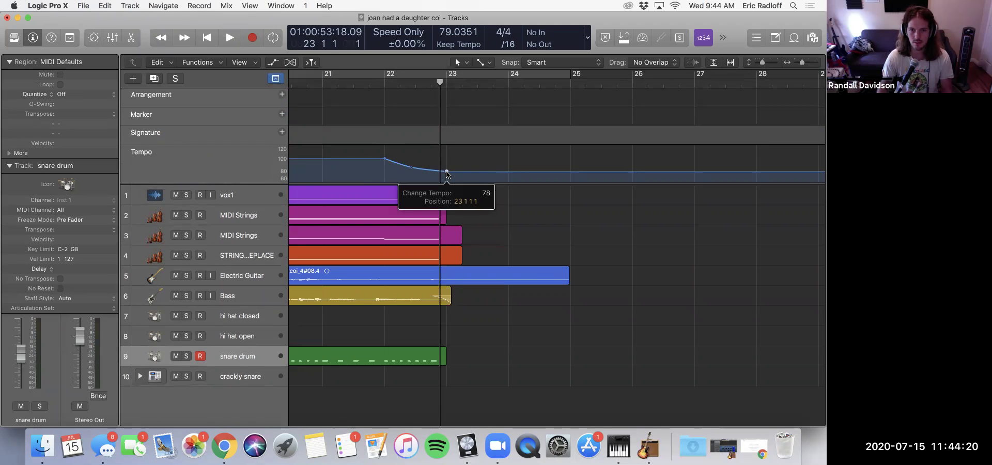
{"action": "left_click", "coordinate": [380, 83]}
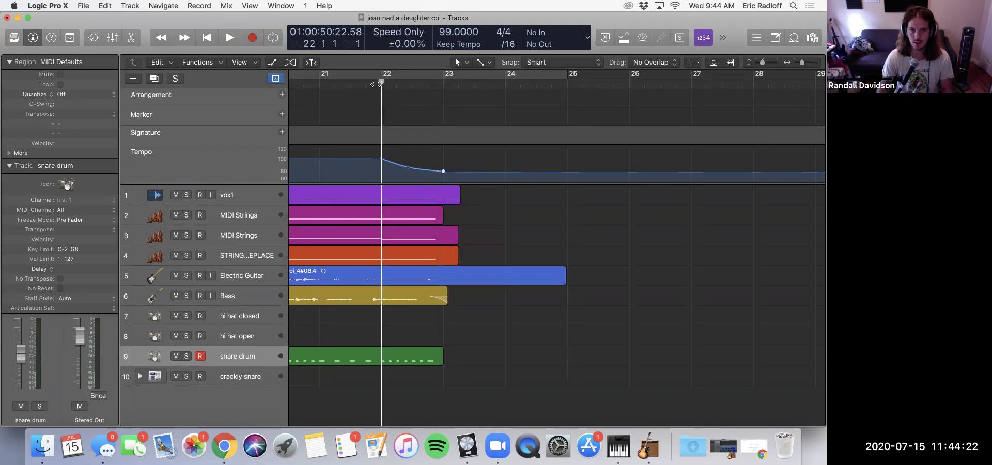
{"action": "key", "text": "space"}
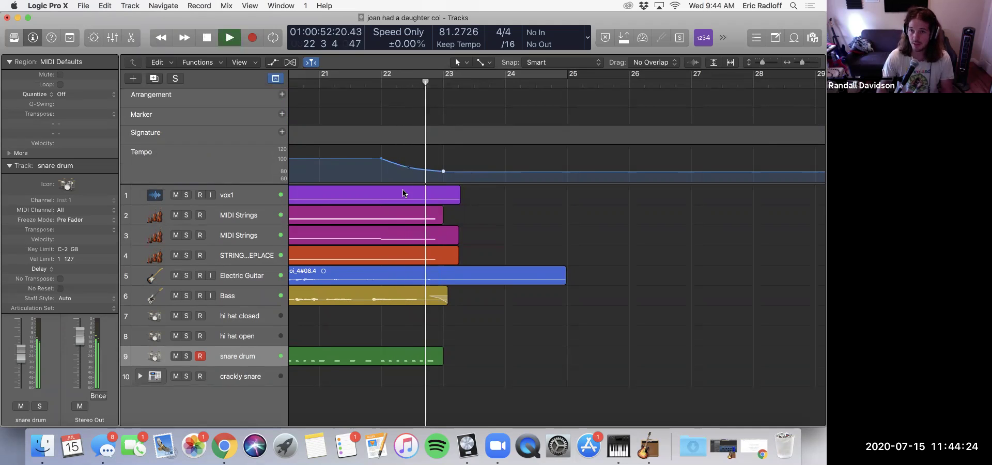
{"action": "key", "text": "space"}
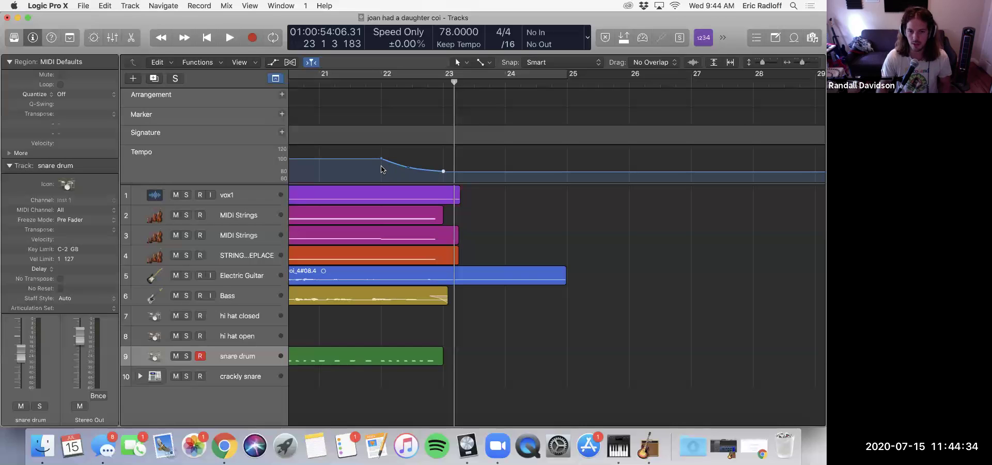
- Examine the notes of the snare drum region at bar 19 in the Piano Roll, and close the editor
{"action": "scroll", "coordinate": [383, 170], "scroll_direction": "down", "scroll_amount": 3}
{"action": "left_click", "coordinate": [362, 356]}
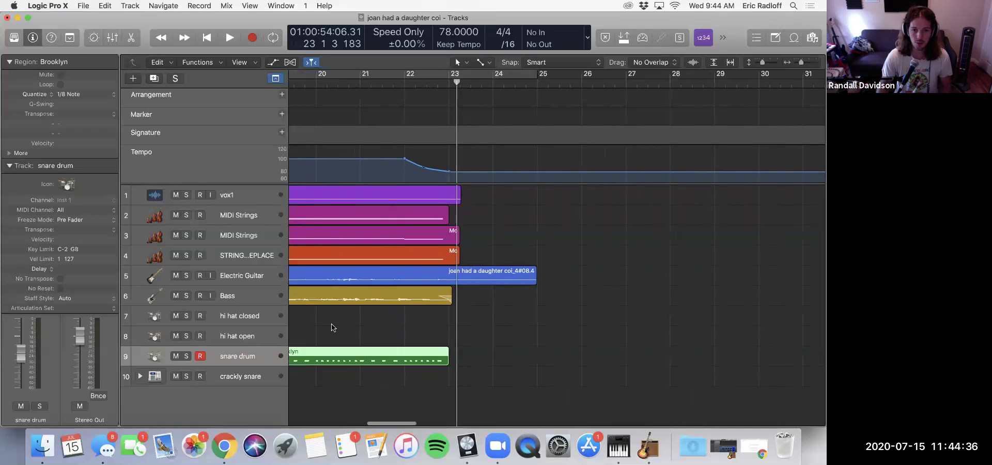
{"action": "scroll", "coordinate": [369, 357], "scroll_direction": "left", "scroll_amount": 2}
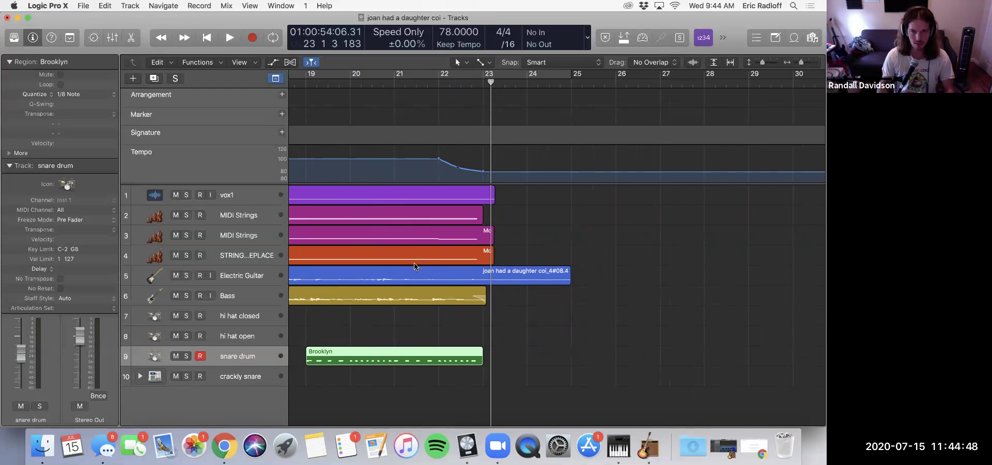
{"action": "key", "text": "p"}
{"action": "left_click_drag", "start_coordinate": [405, 233], "coordinate": [581, 139]}
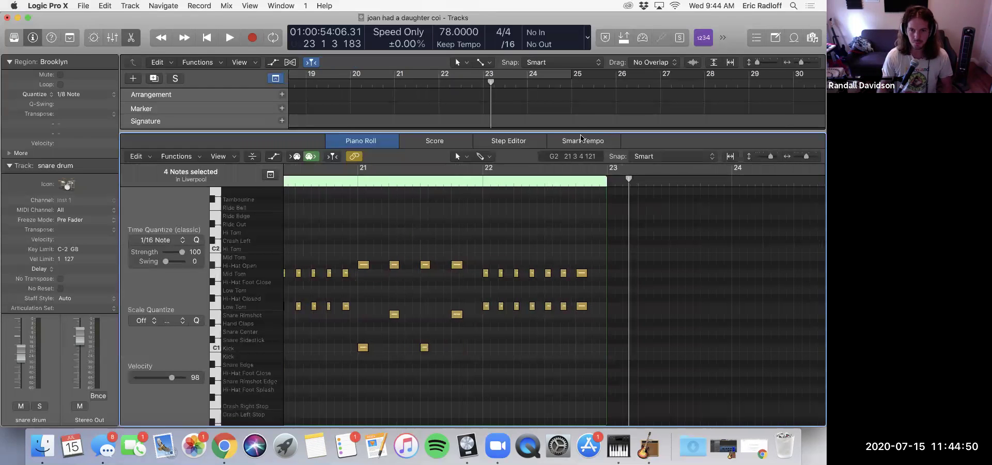
{"action": "left_click", "coordinate": [430, 72]}
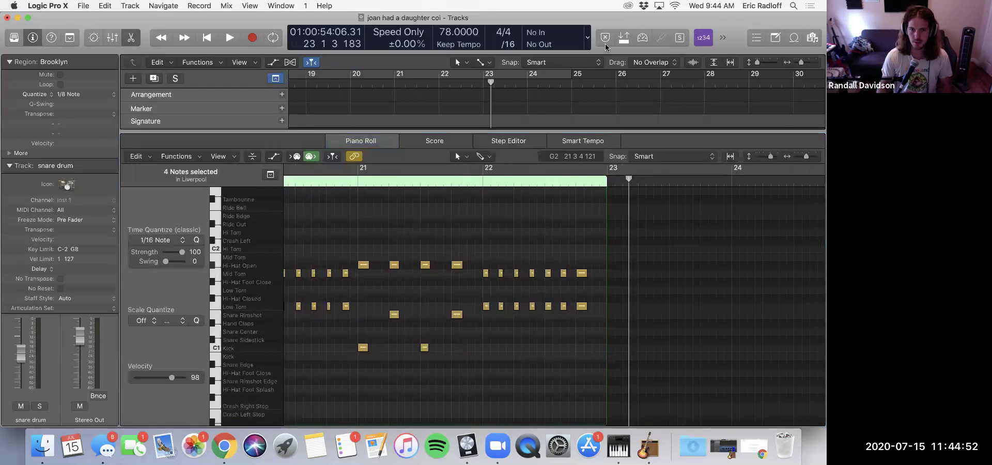
{"action": "left_click", "coordinate": [370, 260], "text": "ctrl+alt"}
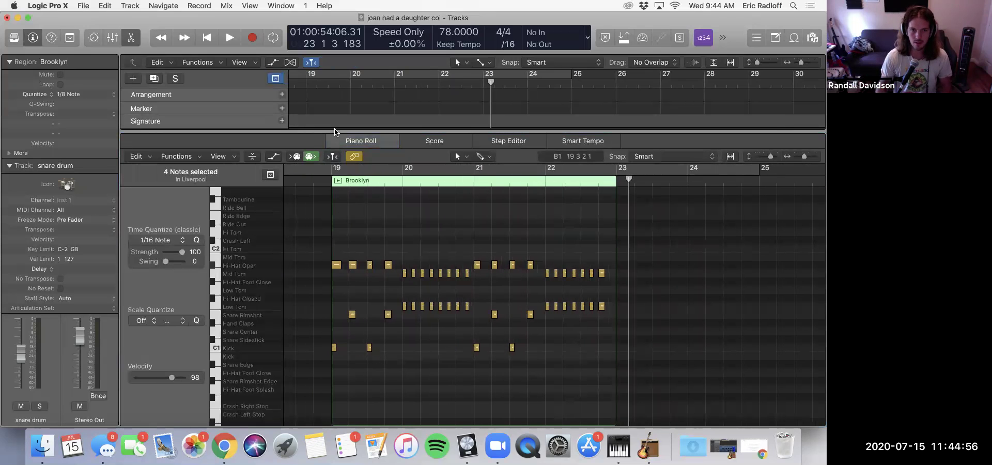
{"action": "left_click_drag", "start_coordinate": [335, 132], "coordinate": [248, 308]}
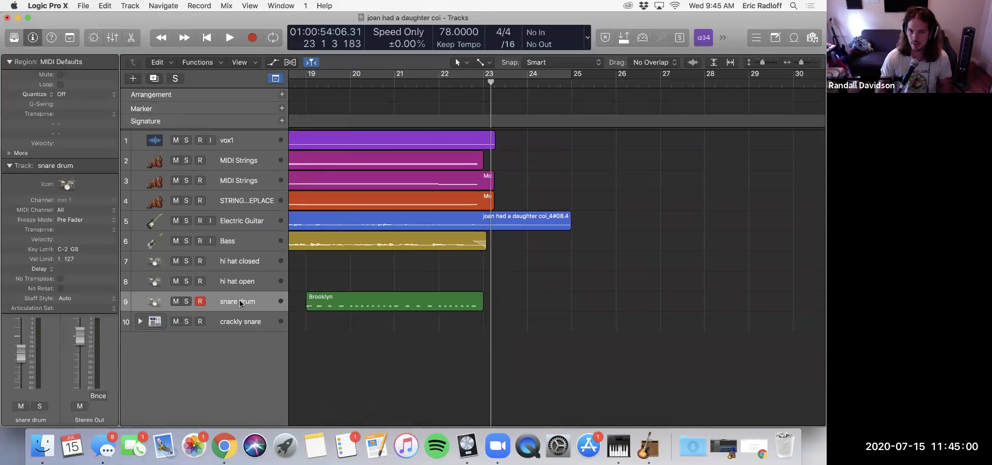
- Create a new track with the snare drum track's settings and move the drum region at bar 19 onto it
{"action": "key", "text": "super+d"}
{"action": "left_click", "coordinate": [361, 301]}
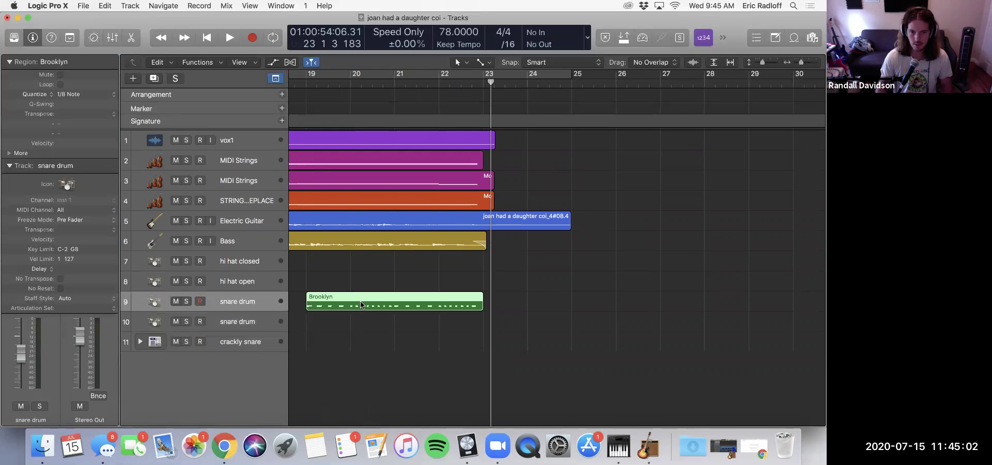
{"action": "left_click_drag", "start_coordinate": [362, 301], "coordinate": [363, 320]}
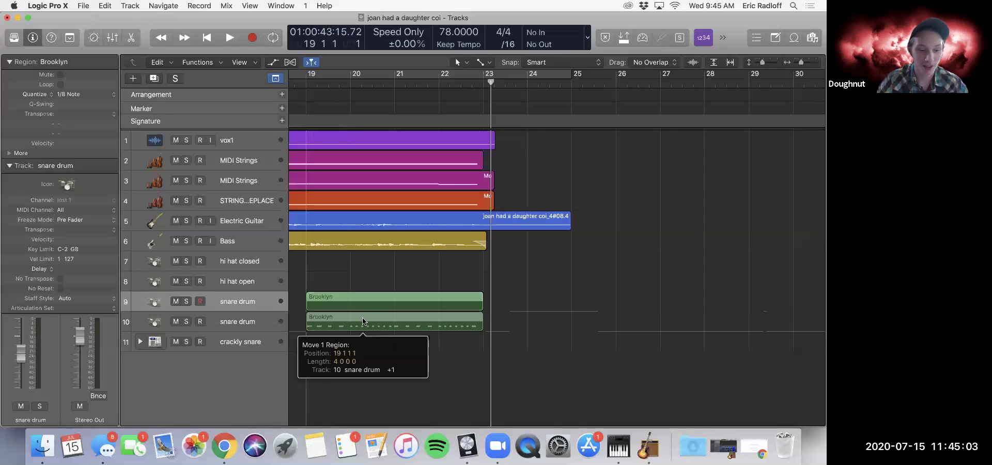
- Rename the duplicated snare drum track as drum outro
{"action": "double_click", "coordinate": [240, 320]}
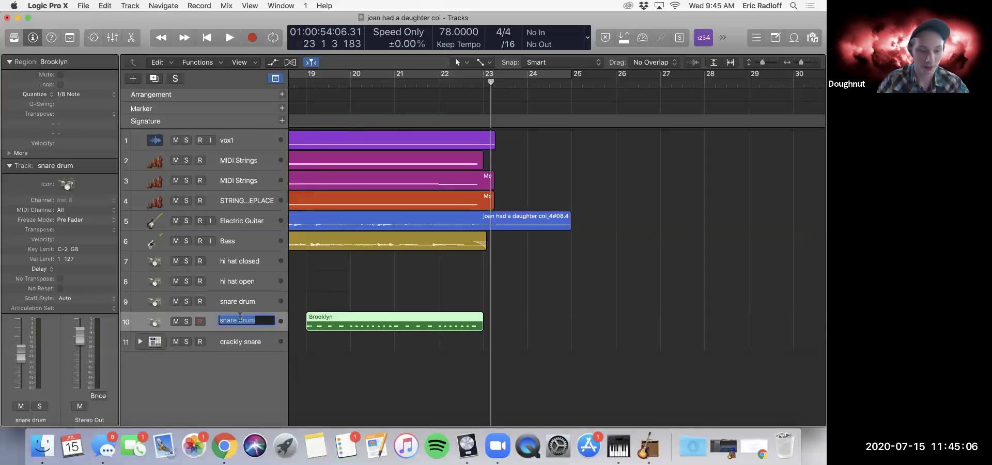
{"action": "type", "text": "outro"}
{"action": "key", "text": "Return"}
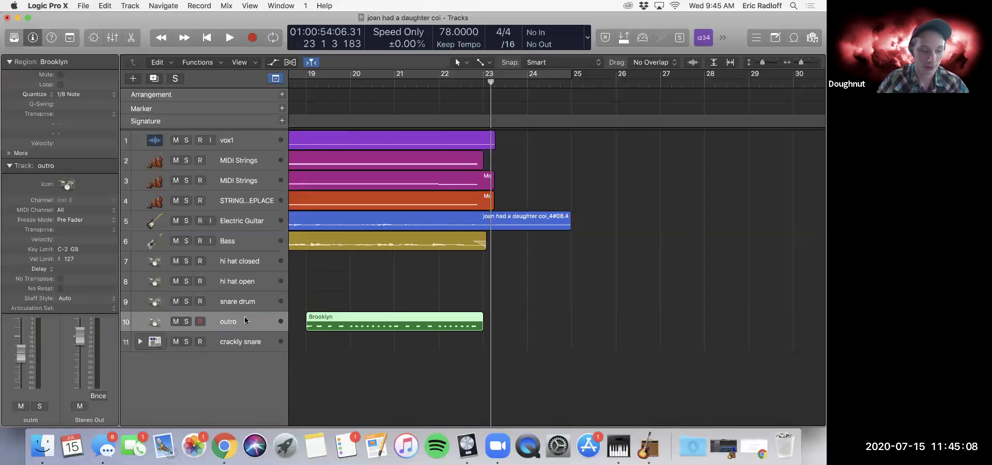
{"action": "double_click", "coordinate": [235, 321]}
{"action": "type", "text": "dr"}
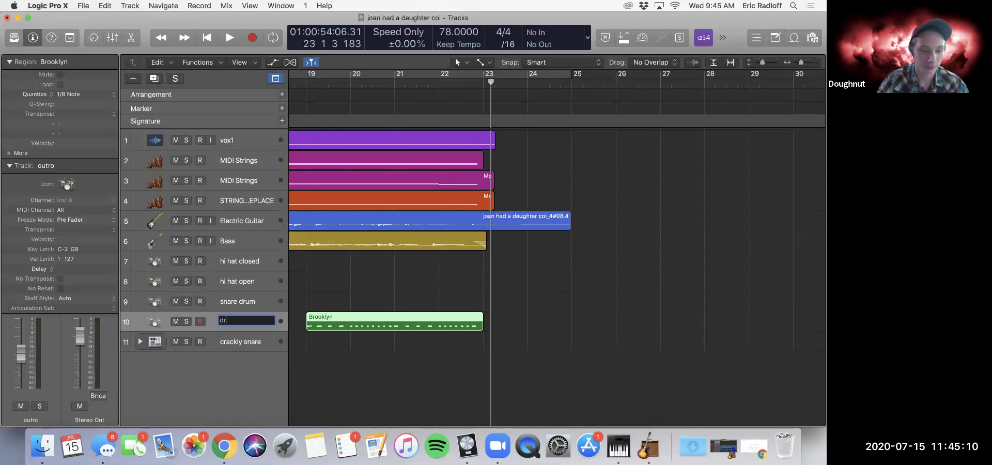
{"action": "type", "text": "um outro"}
{"action": "key", "text": "Return"}
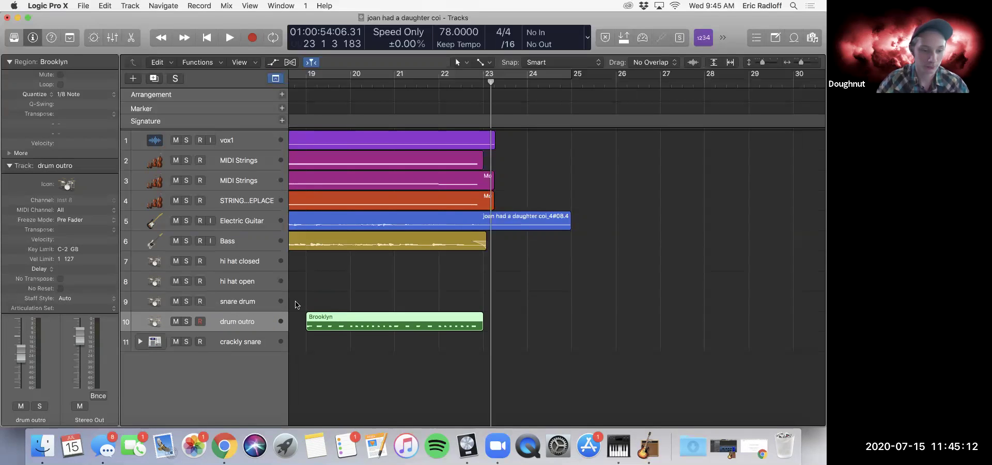
- Solo the drum outro track, set a cycle range from bar 19 to bar 23, and play it
{"action": "key", "text": "s"}
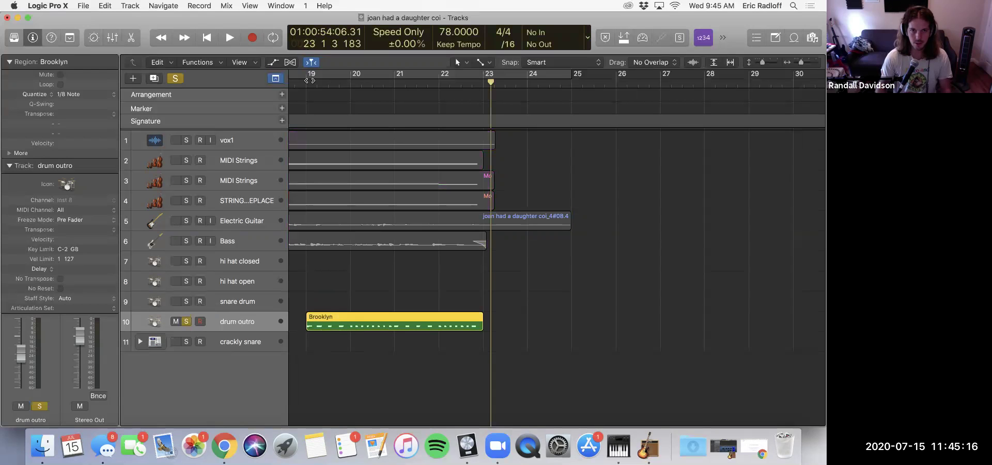
{"action": "left_click_drag", "start_coordinate": [308, 78], "coordinate": [483, 78]}
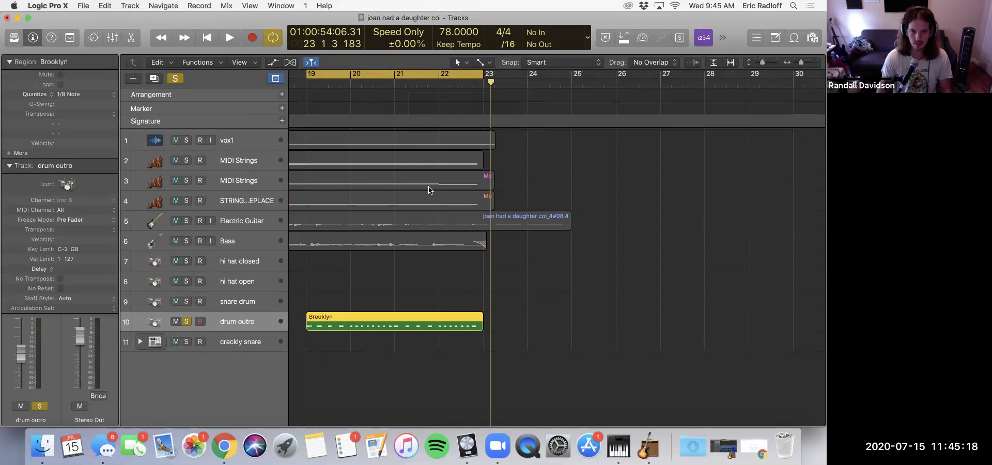
{"action": "key", "text": "space"}
- Open the drum outro region in a separate Piano Roll window and select the mid tom and low tom notes starting bar 20
{"action": "key", "text": "super+2"}
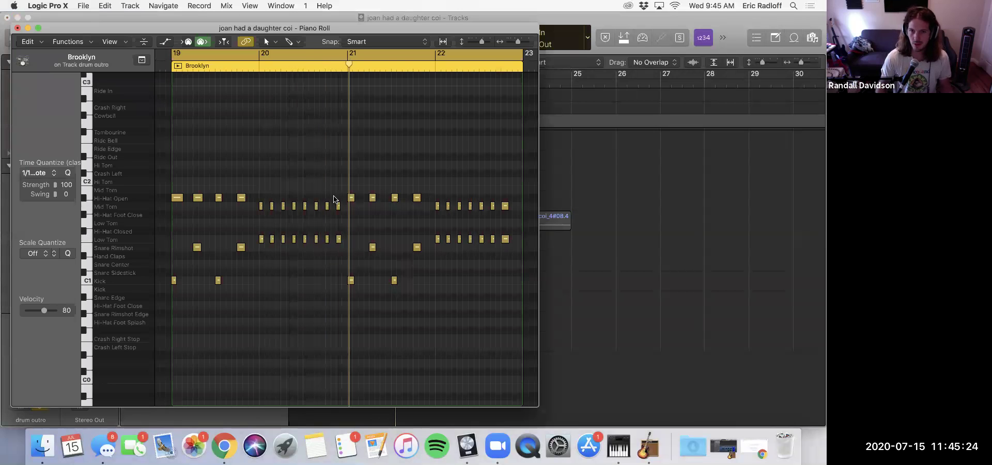
{"action": "scroll", "coordinate": [289, 191], "scroll_direction": "left", "scroll_amount": 3}
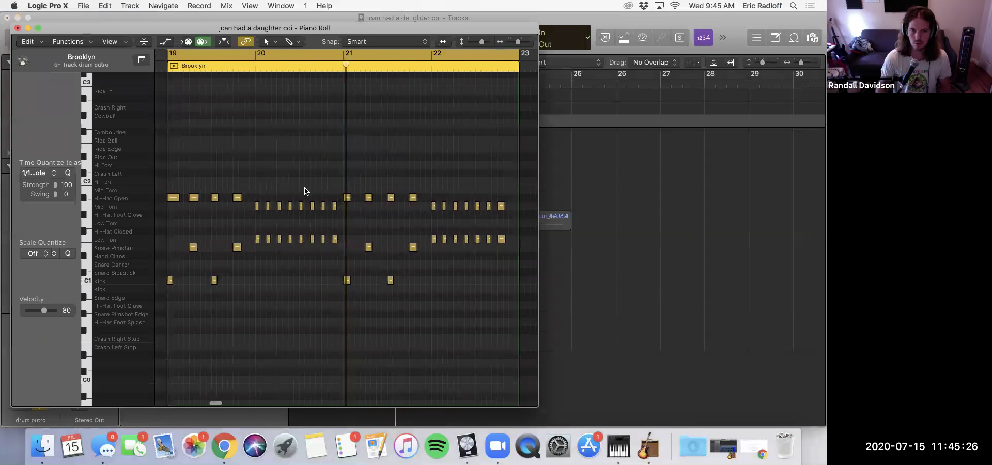
{"action": "left_click_drag", "start_coordinate": [291, 185], "coordinate": [298, 254]}
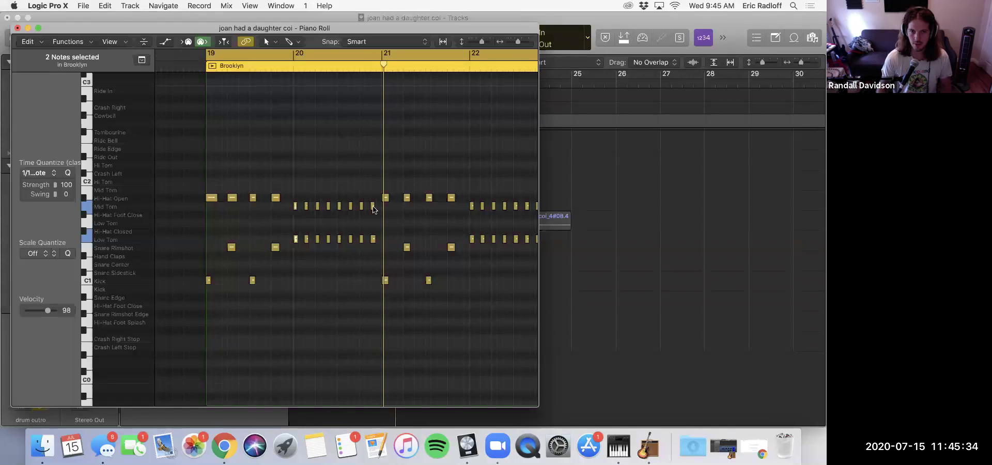
{"action": "scroll", "coordinate": [387, 199], "scroll_direction": "up", "scroll_amount": 1}
{"action": "left_click", "coordinate": [292, 199]}
{"action": "left_click_drag", "start_coordinate": [291, 204], "coordinate": [298, 254]}
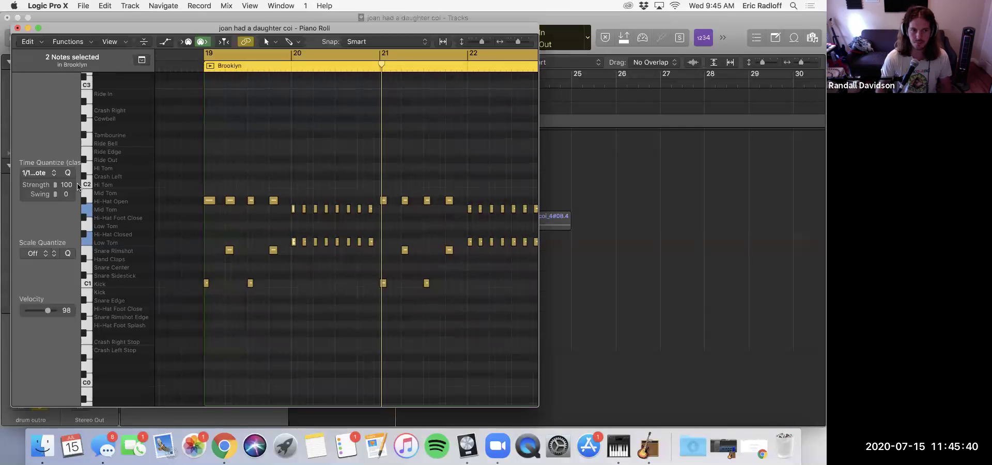
- Widen the Piano Roll's inspector area and look through the Scale Quantize root note options
{"action": "left_click_drag", "start_coordinate": [81, 191], "coordinate": [176, 196]}
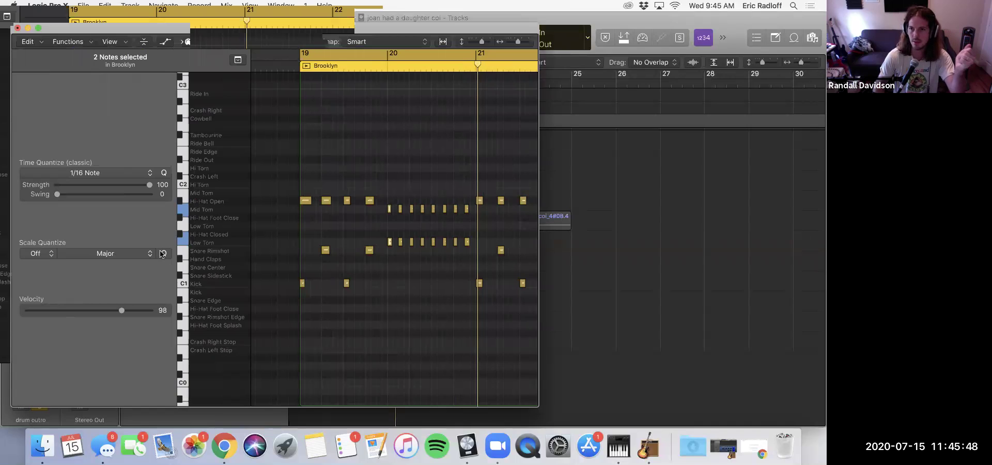
{"action": "left_click", "coordinate": [46, 256]}
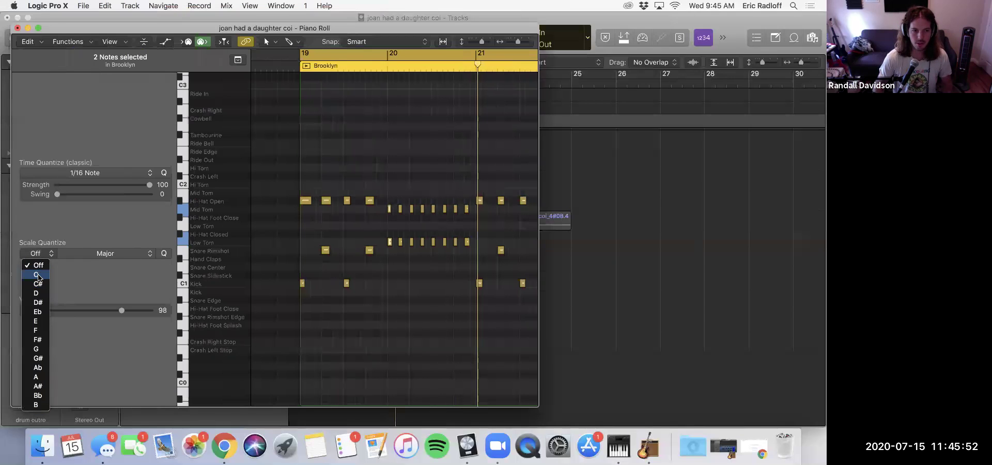
{"action": "left_click", "coordinate": [124, 275]}
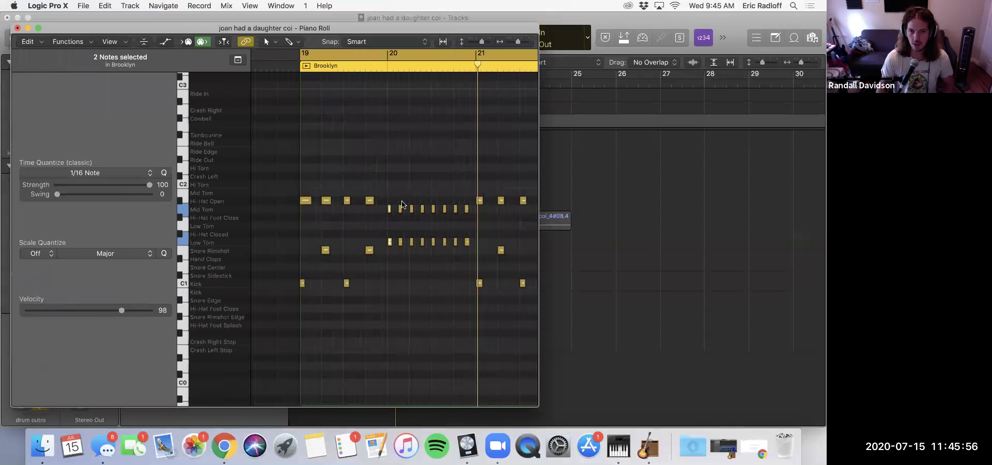
- Set the velocity of the mid tom and low tom notes at the start of bar 20 to 127
{"action": "scroll", "coordinate": [396, 211], "scroll_direction": "up", "scroll_amount": 1}
{"action": "key", "text": "super+Right"}
{"action": "left_click_drag", "start_coordinate": [317, 191], "coordinate": [331, 253]}
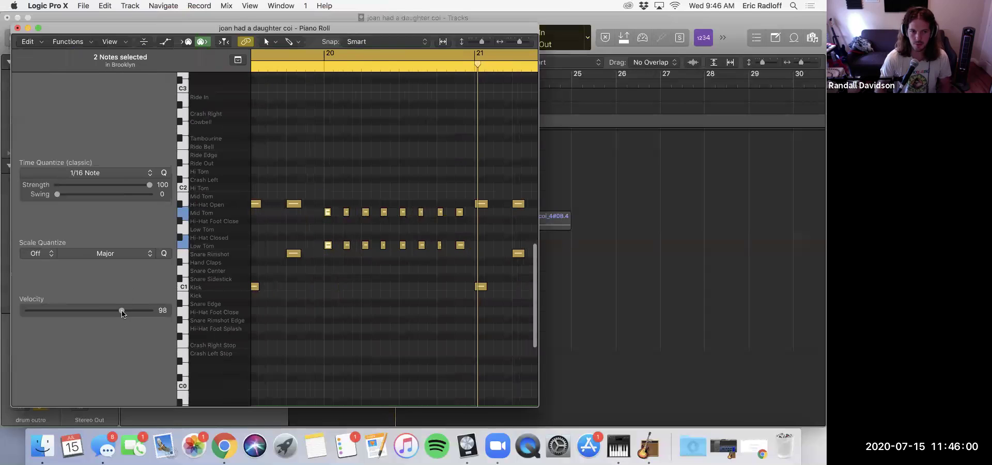
{"action": "left_click_drag", "start_coordinate": [123, 311], "coordinate": [183, 315]}
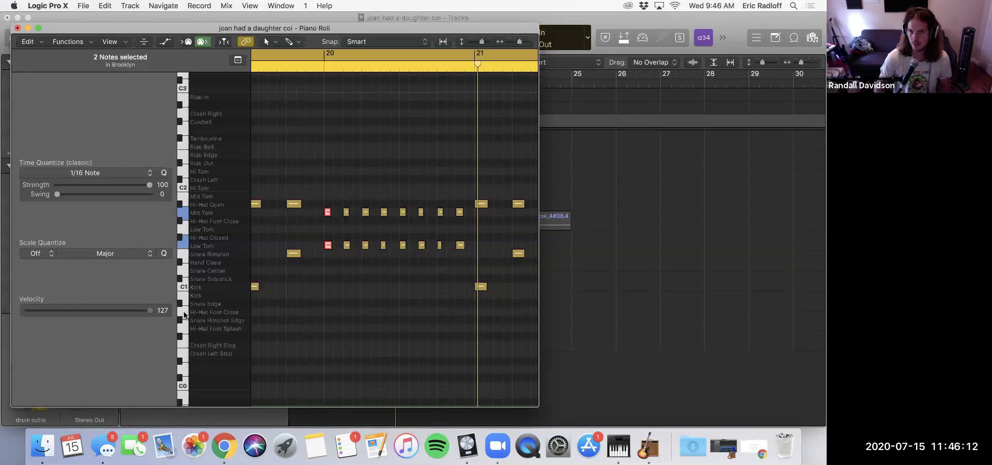
- Deselect the notes and play the soloed drum outro part to hear the accented tom hits at bar 20
{"action": "left_click", "coordinate": [346, 229]}
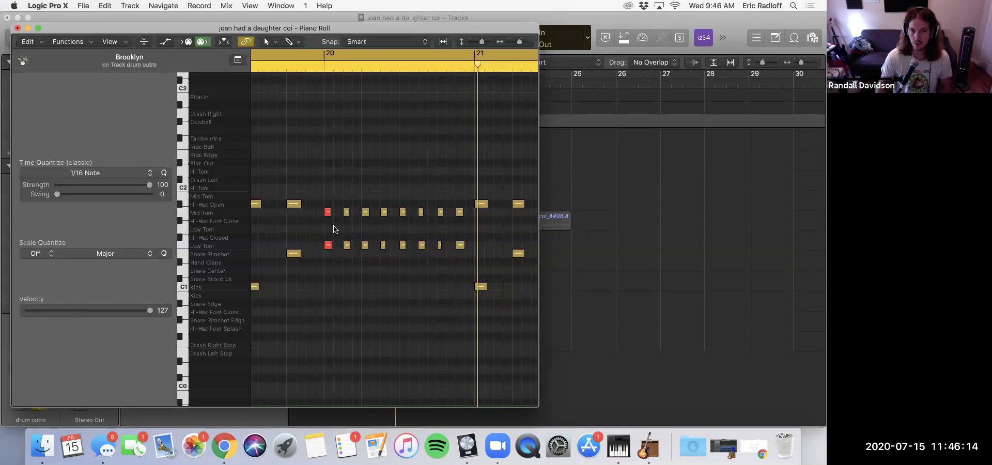
{"action": "scroll", "coordinate": [312, 232], "scroll_direction": "left", "scroll_amount": 5}
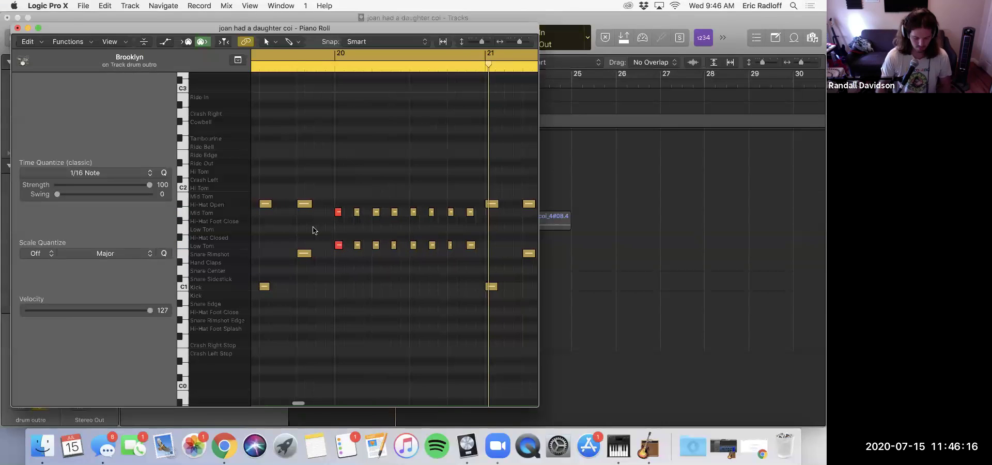
{"action": "key", "text": "space"}
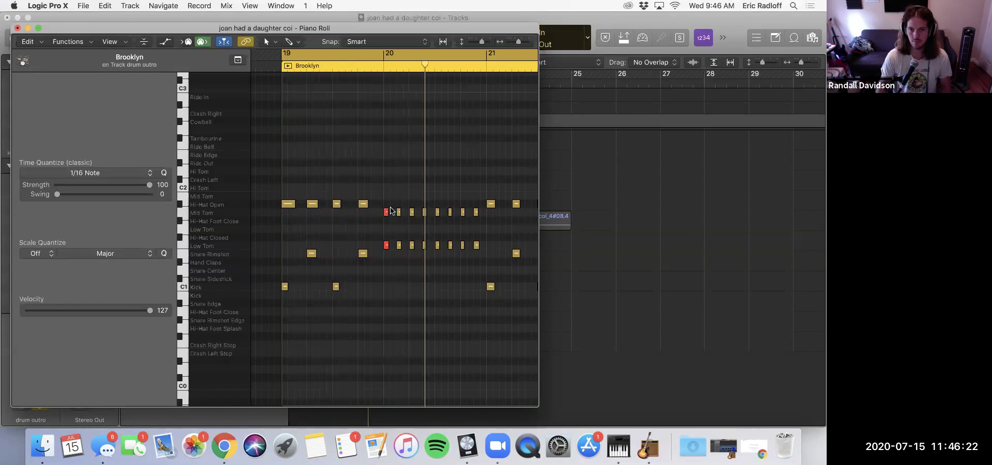
- Set the velocity of the other mid tom and low tom notes in bar 20 to 60 and play the part
{"action": "scroll", "coordinate": [397, 187], "scroll_direction": "down", "scroll_amount": 1}
{"action": "left_click_drag", "start_coordinate": [385, 187], "coordinate": [470, 257]}
{"action": "left_click_drag", "start_coordinate": [121, 310], "coordinate": [86, 316]}
{"action": "left_click", "coordinate": [397, 300]}
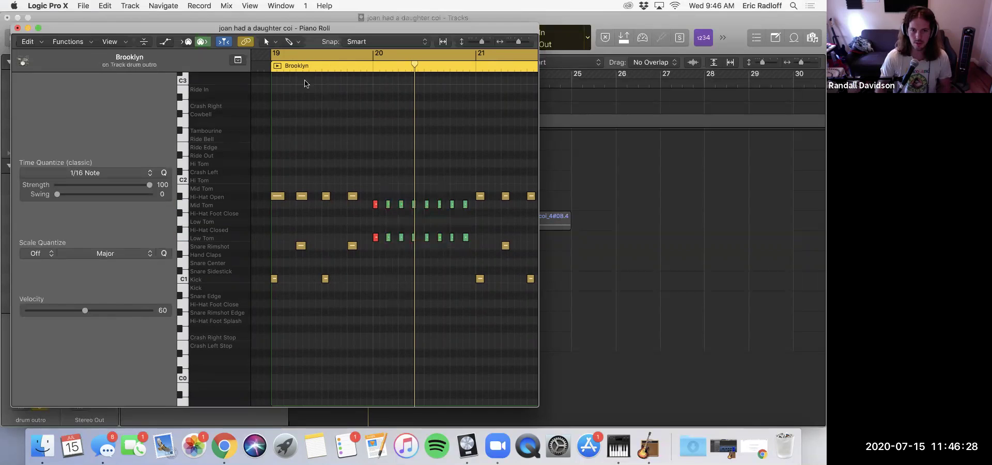
{"action": "key", "text": "space"}
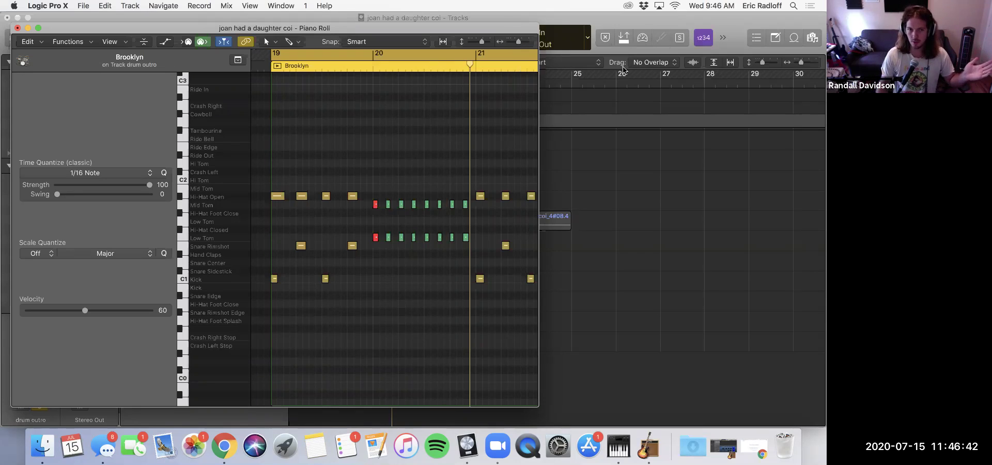
- Lower the second mid and low tom pair in bar 20 to velocity 39 and set the first pair to 121
{"action": "left_click_drag", "start_coordinate": [391, 228], "coordinate": [391, 242]}
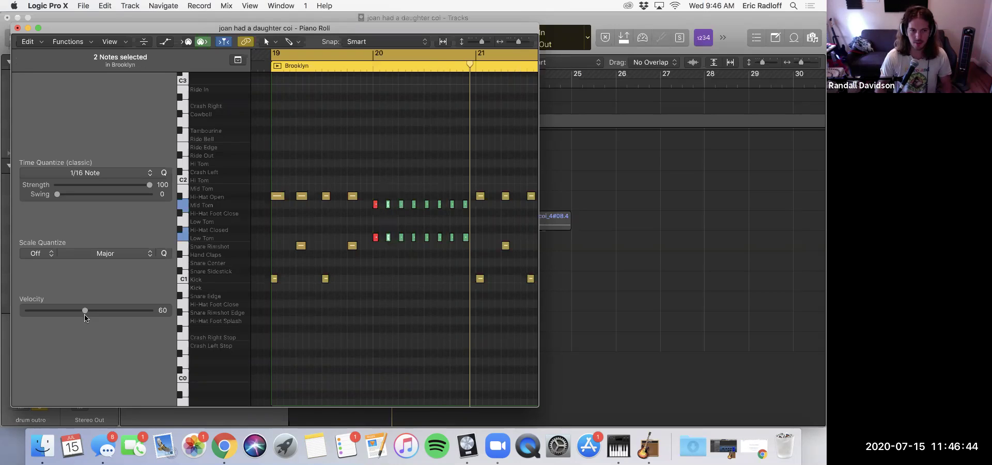
{"action": "left_click_drag", "start_coordinate": [86, 313], "coordinate": [68, 316]}
{"action": "scroll", "coordinate": [335, 298], "scroll_direction": "right", "scroll_amount": 5}
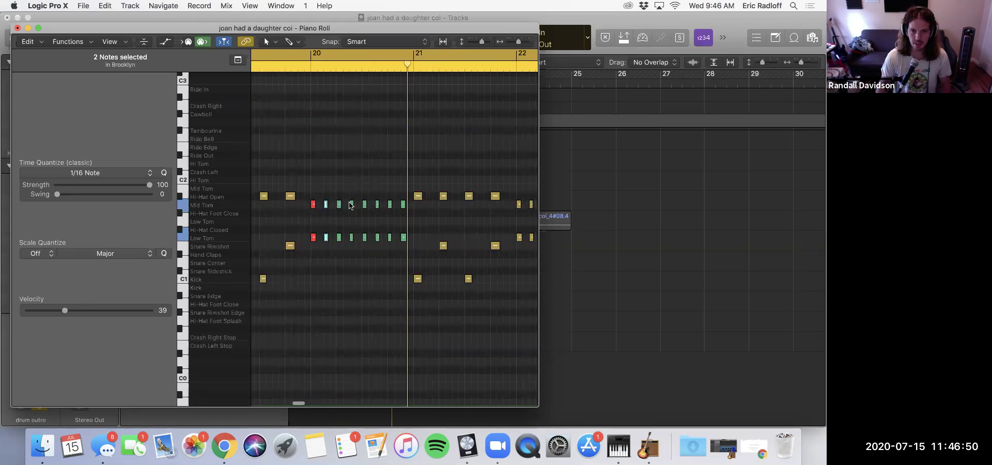
{"action": "left_click_drag", "start_coordinate": [64, 311], "coordinate": [150, 312]}
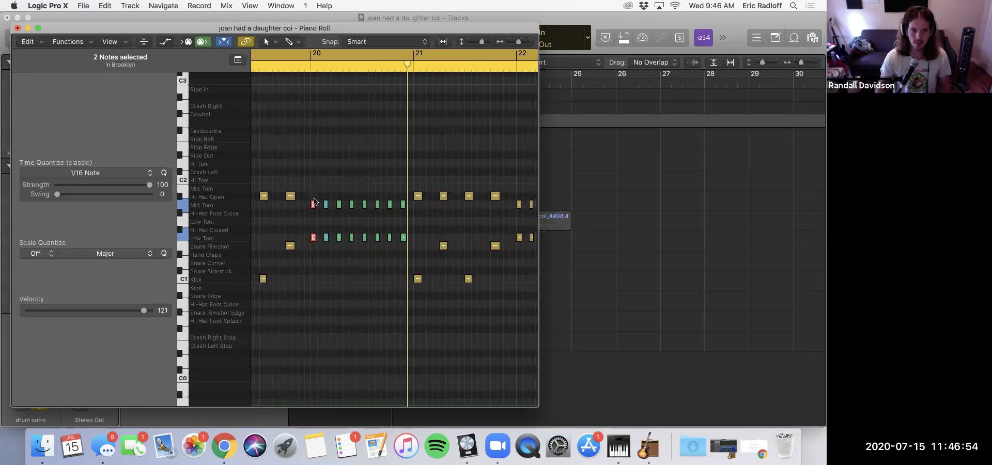
- Continue the velocity ramp in bar 20, setting the third tom pair to 52 and the fifth pair to 70
{"action": "left_click_drag", "start_coordinate": [347, 191], "coordinate": [339, 256]}
{"action": "left_click", "coordinate": [334, 249]}
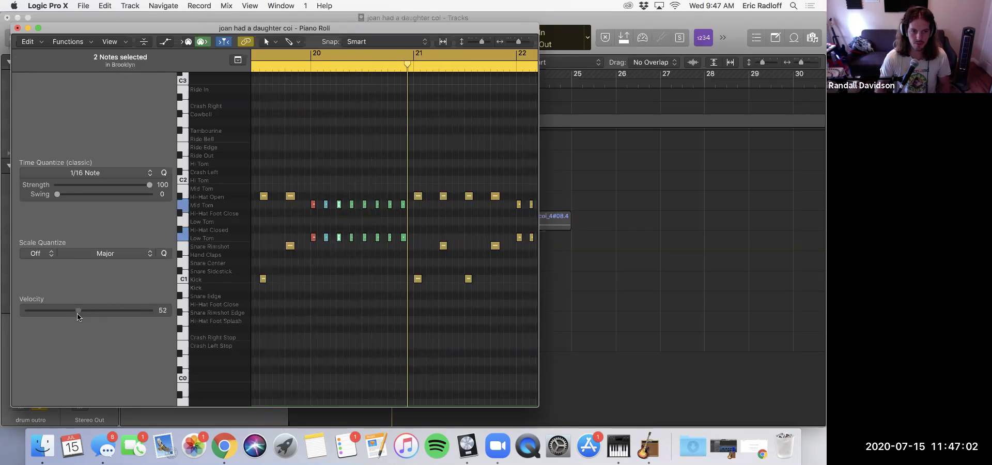
{"action": "left_click_drag", "start_coordinate": [358, 256], "coordinate": [347, 197]}
{"action": "left_click_drag", "start_coordinate": [368, 266], "coordinate": [360, 200]}
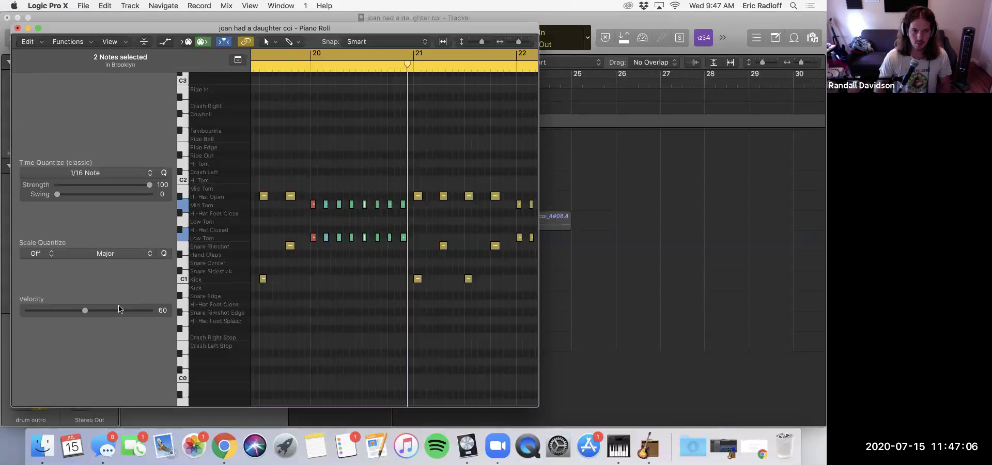
{"action": "left_click_drag", "start_coordinate": [88, 309], "coordinate": [95, 311]}
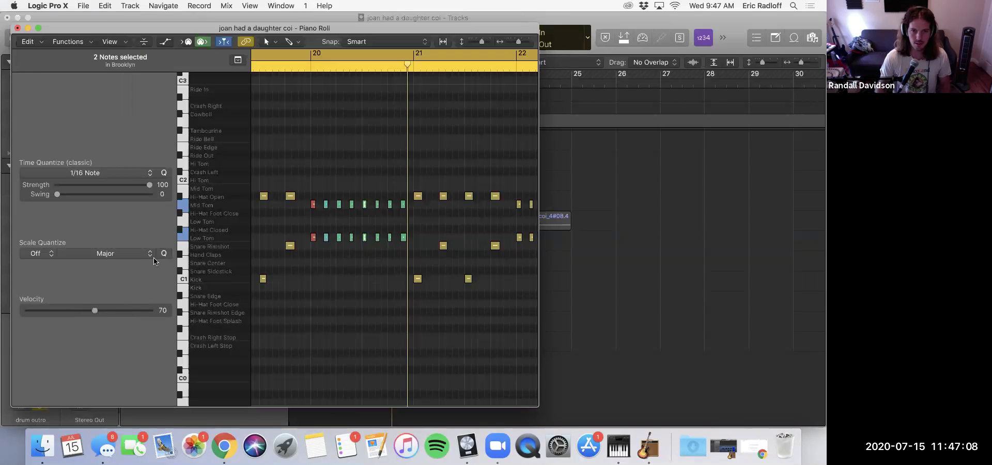
- Raise the velocities of the sixth and seventh tom pairs in bar 20 and set the last pair to 103
{"action": "left_click_drag", "start_coordinate": [375, 259], "coordinate": [379, 196]}
{"action": "left_click_drag", "start_coordinate": [84, 311], "coordinate": [102, 312]}
{"action": "left_click_drag", "start_coordinate": [388, 260], "coordinate": [391, 196]}
{"action": "left_click_drag", "start_coordinate": [88, 312], "coordinate": [122, 312]}
{"action": "left_click_drag", "start_coordinate": [408, 254], "coordinate": [404, 197]}
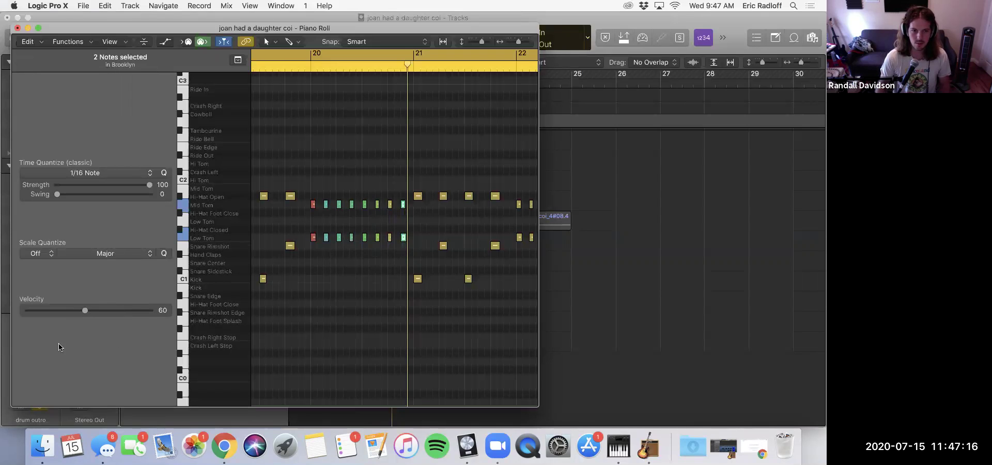
{"action": "left_click_drag", "start_coordinate": [85, 313], "coordinate": [125, 312]}
{"action": "left_click", "coordinate": [380, 267]}
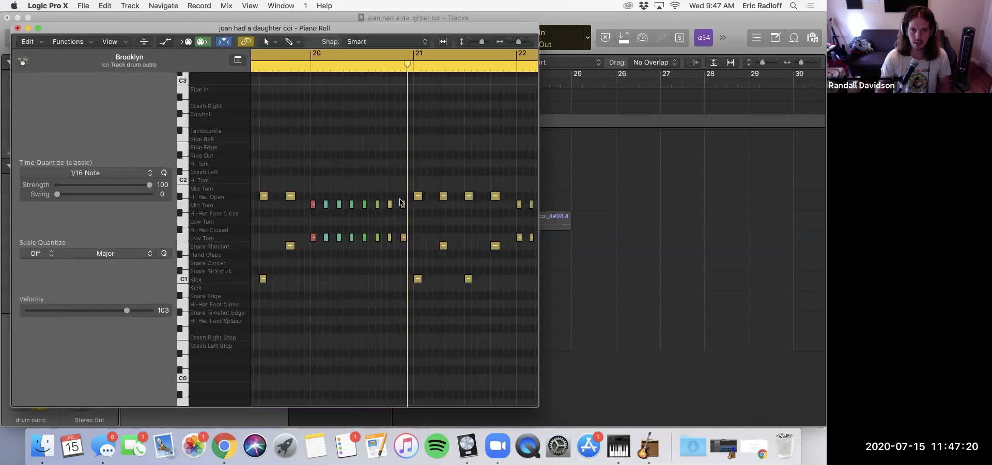
- Move the open hi-hat note at the start of bar 21 to Crash Left and set its velocity to 122
{"action": "left_click", "coordinate": [418, 196]}
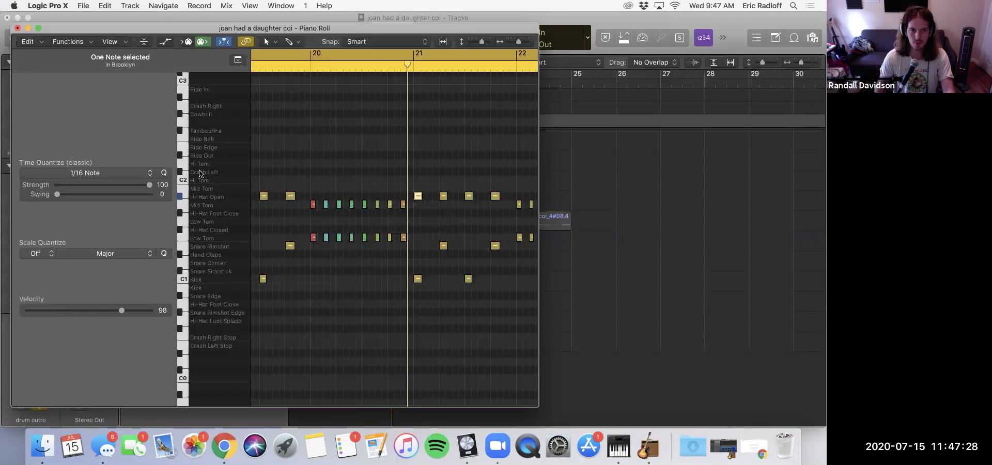
{"action": "left_click", "coordinate": [418, 197]}
{"action": "mouse_move", "coordinate": [418, 197]}
{"action": "left_mouse_down"}
{"action": "mouse_move", "coordinate": [418, 175]}
{"action": "mouse_move", "coordinate": [431, 192]}
{"action": "left_mouse_up"}
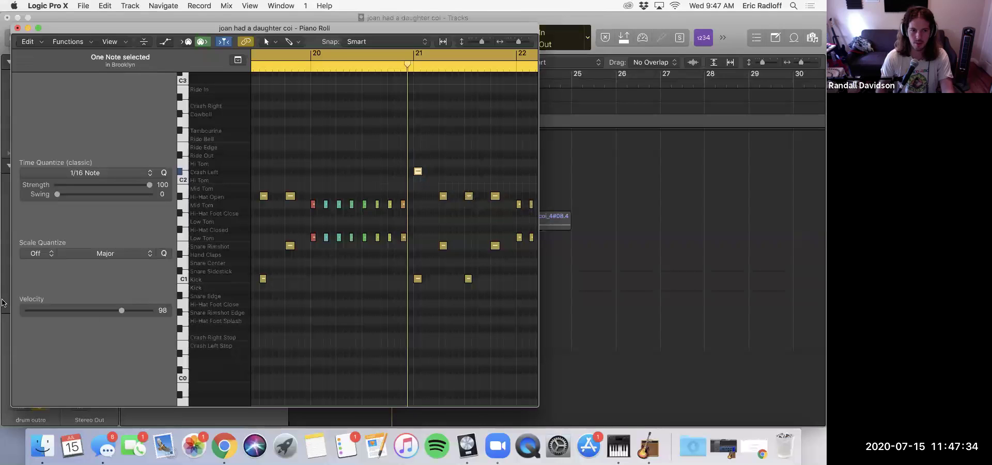
{"action": "left_click_drag", "start_coordinate": [130, 313], "coordinate": [146, 312]}
{"action": "left_click", "coordinate": [380, 295]}
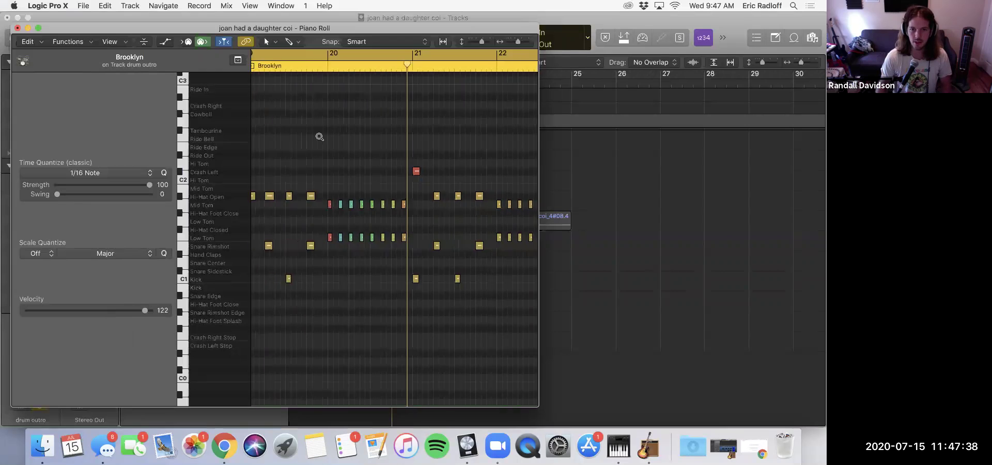
- Fit the whole drum outro region in the Piano Roll and play the edited part up to bar 22
{"action": "key", "text": "z"}
{"action": "key", "text": "space"}
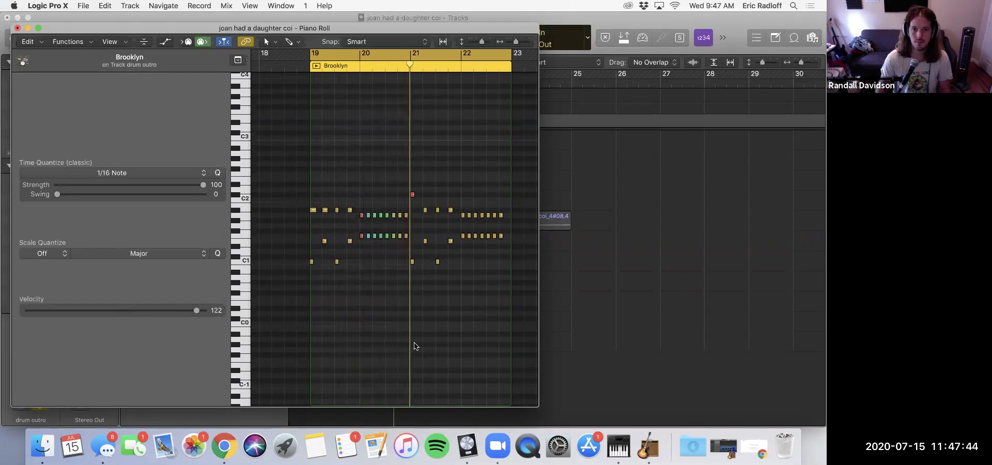
{"action": "scroll", "coordinate": [432, 333], "scroll_direction": "right", "scroll_amount": 2}
{"action": "scroll", "coordinate": [432, 332], "scroll_direction": "right", "scroll_amount": 1}
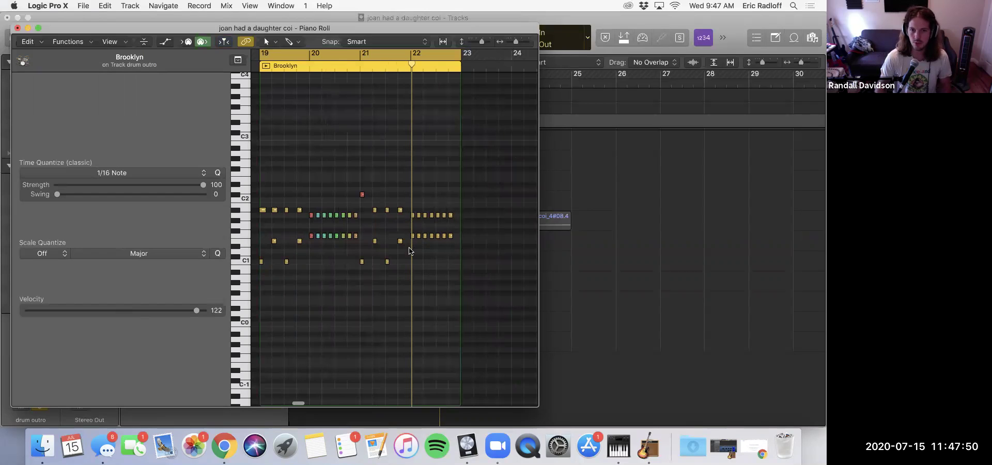
- Delete all the mid tom and low tom notes in bar 22
{"action": "left_click_drag", "start_coordinate": [410, 210], "coordinate": [417, 241]}
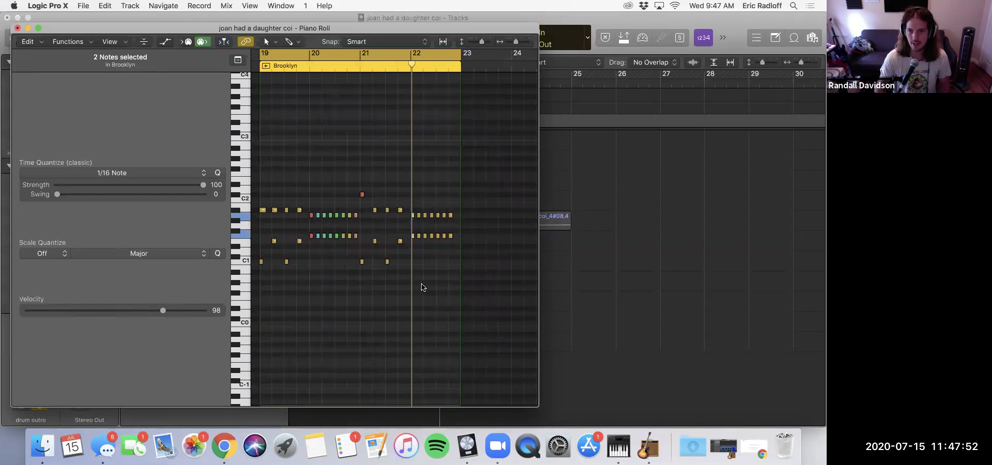
{"action": "left_click", "coordinate": [387, 302]}
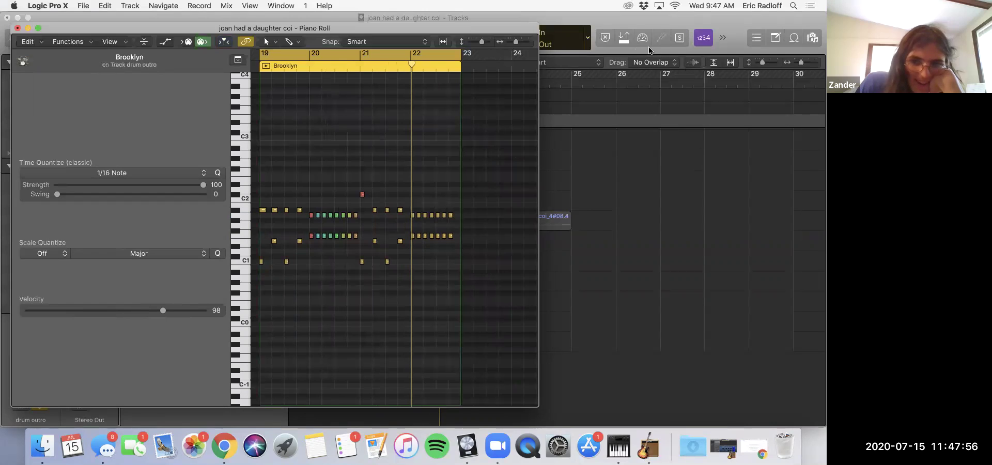
{"action": "left_click_drag", "start_coordinate": [448, 256], "coordinate": [408, 199]}
{"action": "key", "text": "Delete"}
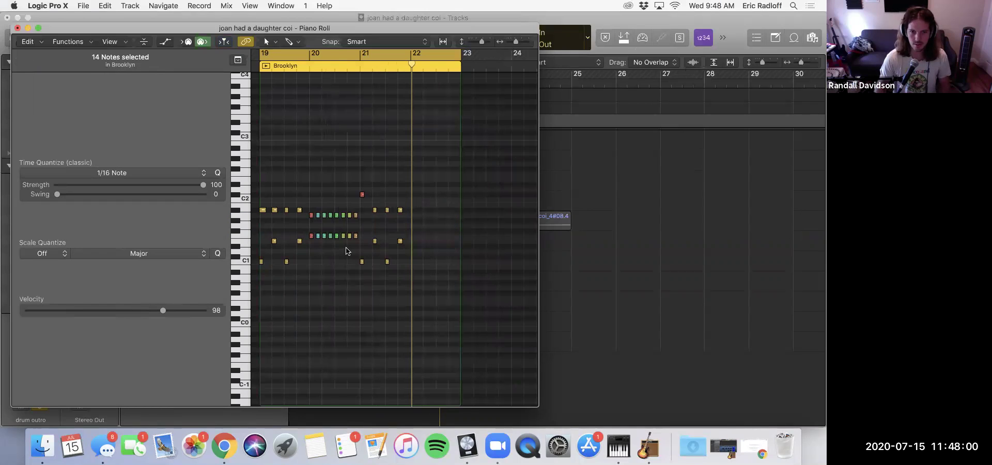
- Copy the mid tom and low tom notes with their velocity ramp from bar 20 to bar 22
{"action": "left_click_drag", "start_coordinate": [357, 247], "coordinate": [357, 220]}
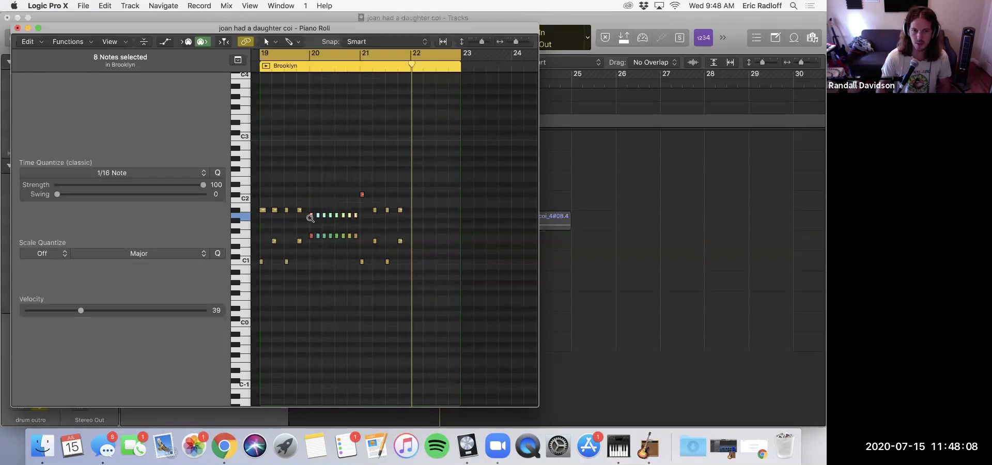
{"action": "left_click_drag", "start_coordinate": [310, 217], "coordinate": [410, 216]}
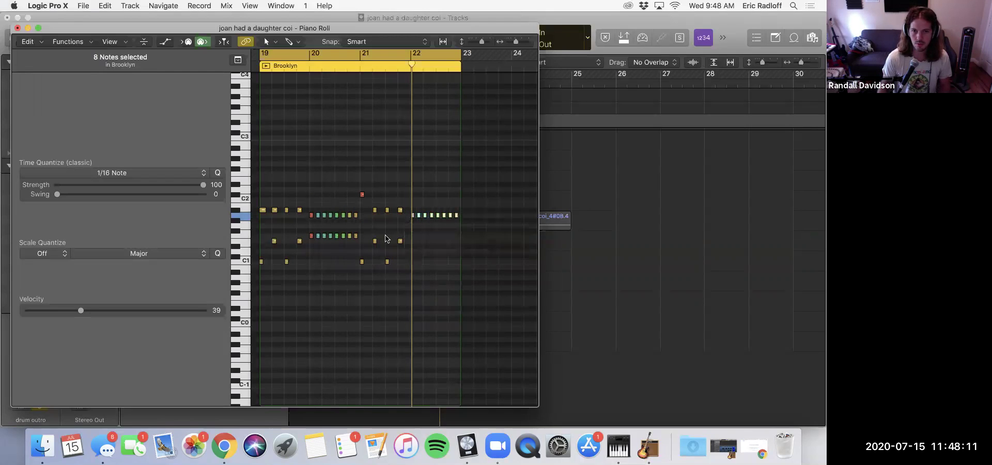
{"action": "left_click", "coordinate": [477, 263]}
{"action": "left_click_drag", "start_coordinate": [339, 239], "coordinate": [412, 237]}
{"action": "left_click", "coordinate": [311, 236], "text": "shift"}
{"action": "left_click", "coordinate": [412, 171]}
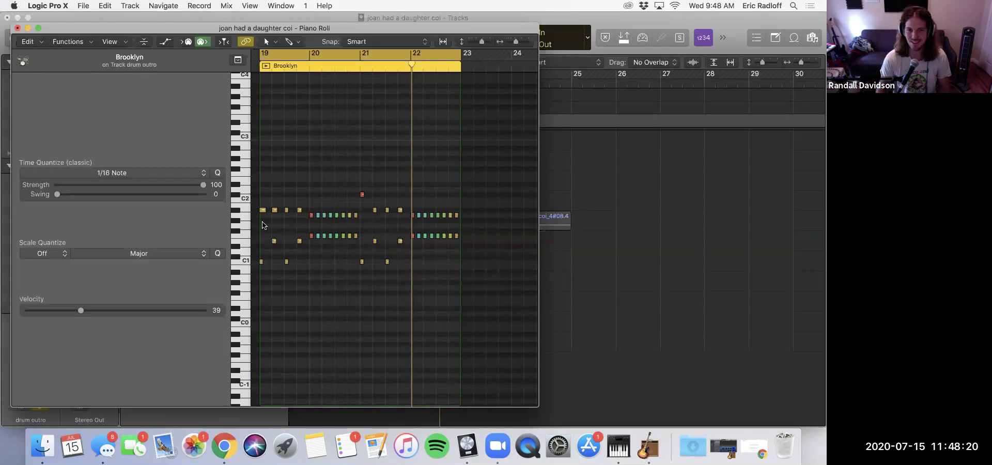
- Play the drum outro with the copied tom fill, stop playback and close the Piano Roll window
{"action": "key", "text": "space"}
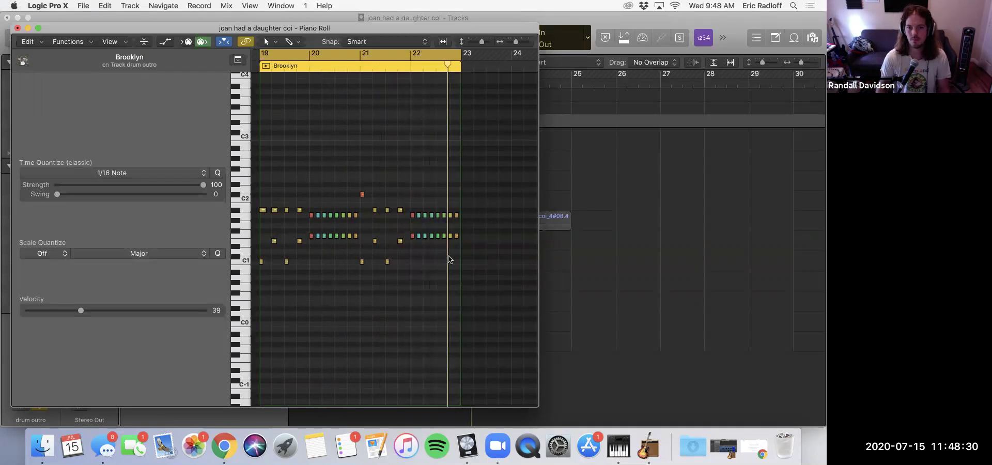
{"action": "key", "text": "space"}
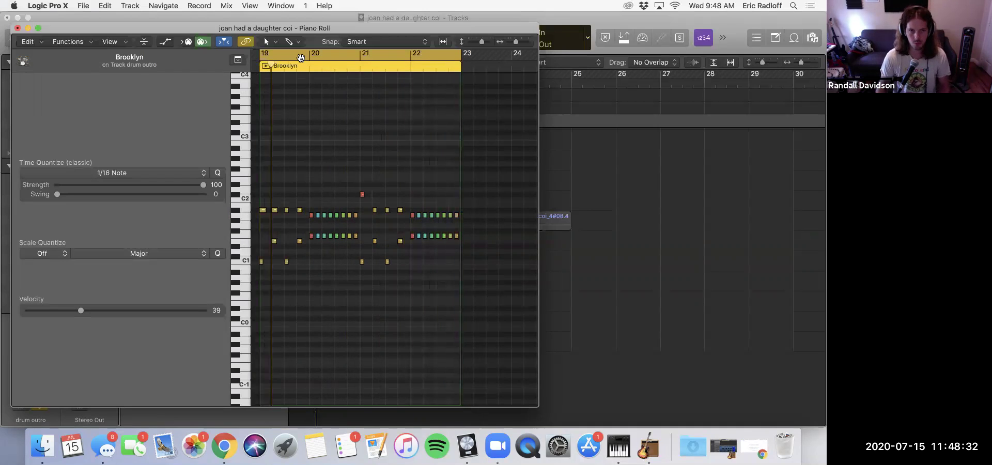
{"action": "key", "text": "super+w"}
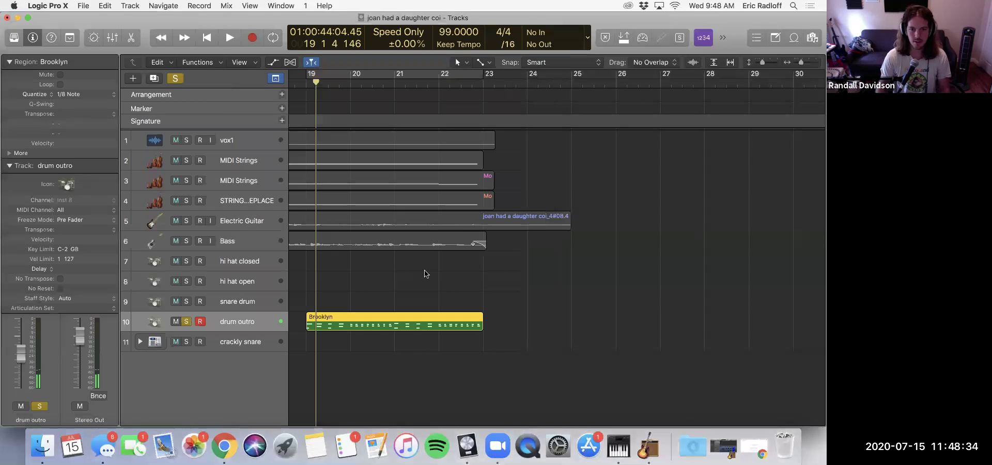
- Unsolo the drum outro track, set the cycle range from bar 2 to bar 24 and play the whole song
{"action": "left_click", "coordinate": [423, 269], "text": "ctrl+alt"}
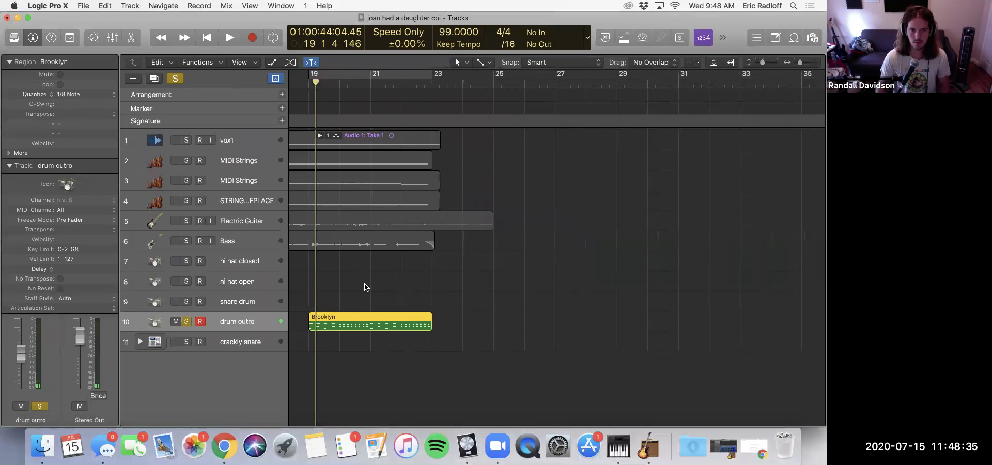
{"action": "left_click", "coordinate": [185, 322]}
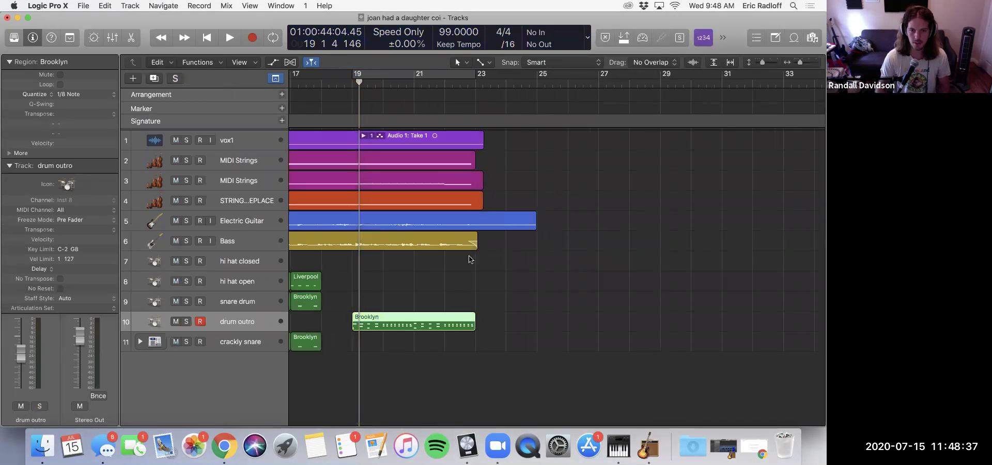
{"action": "left_click", "coordinate": [406, 261], "text": "ctrl+alt"}
{"action": "left_click", "coordinate": [405, 266], "text": "ctrl+alt"}
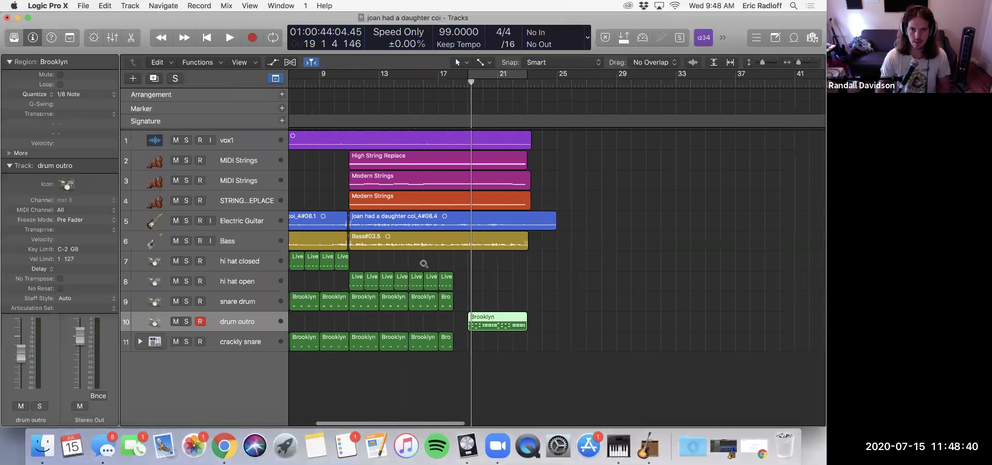
{"action": "left_click", "coordinate": [422, 265], "text": "ctrl+alt"}
{"action": "left_click_drag", "start_coordinate": [302, 75], "coordinate": [475, 89]}
{"action": "key", "text": "space"}
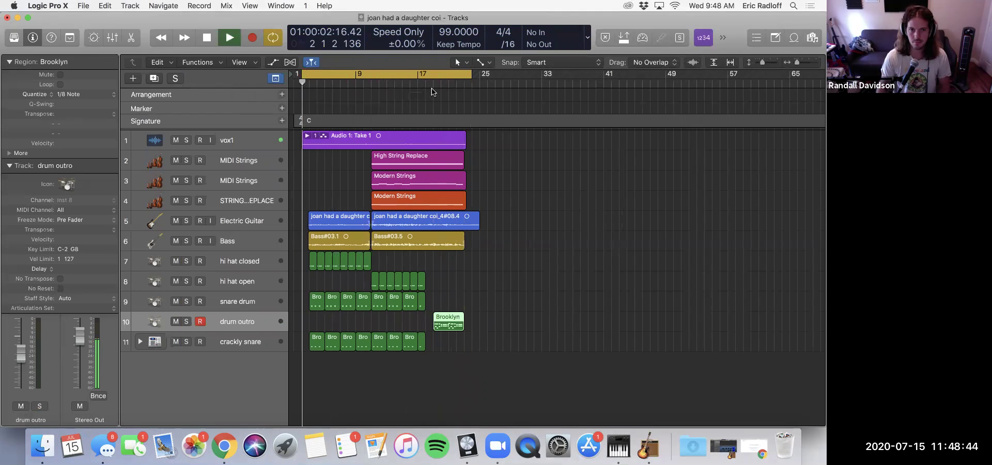
- Reorder the tracks so that crackly snare sits directly below snare drum and above drum outro
{"action": "left_click", "coordinate": [722, 38]}
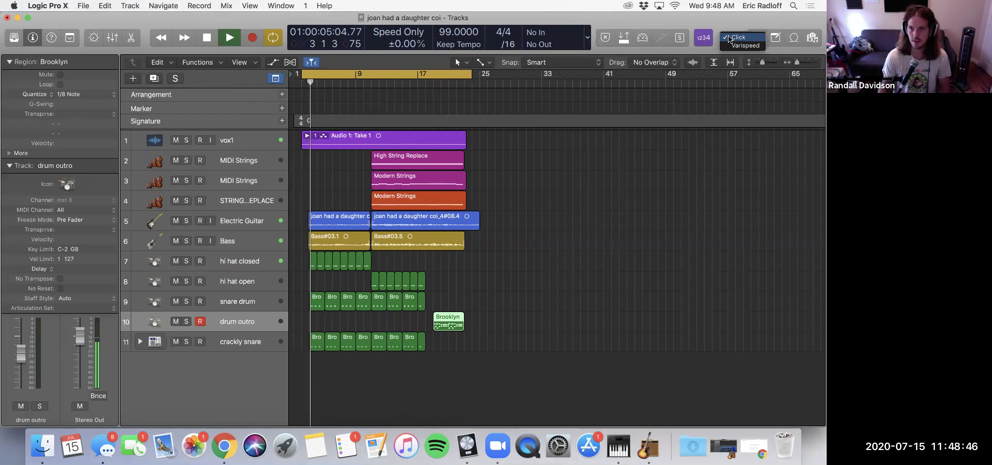
{"action": "left_click", "coordinate": [227, 304]}
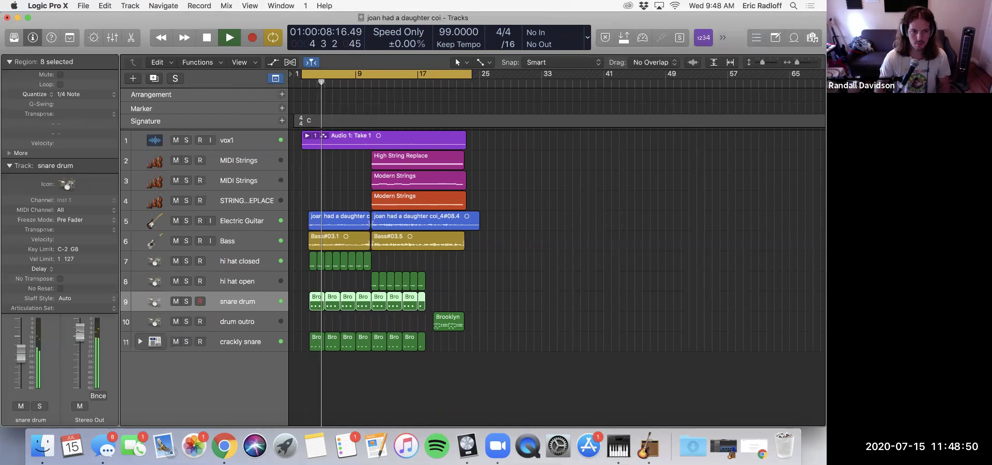
{"action": "left_click_drag", "start_coordinate": [235, 322], "coordinate": [377, 361]}
{"action": "left_click", "coordinate": [240, 322]}
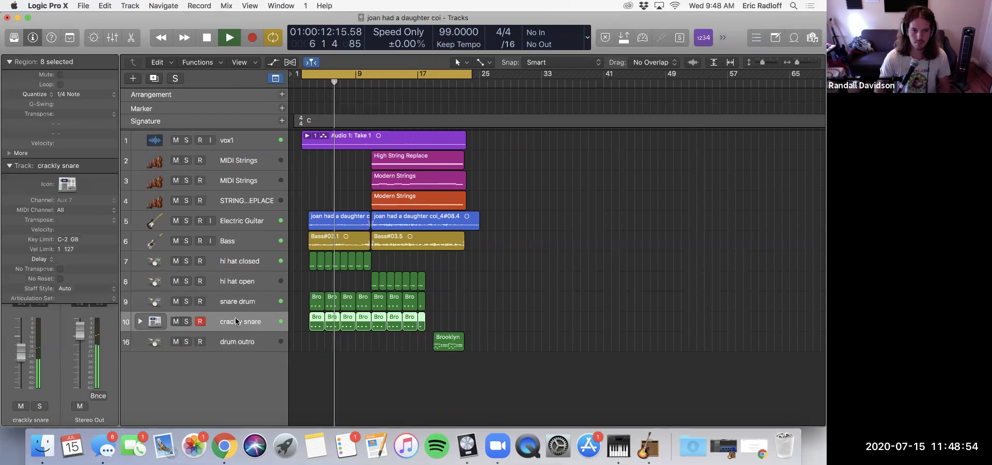
- Open the Mixer and set hi hat open to -4.1 dB, snare drum to -9.4, crackly snare to -8.0 and drum outro to -1.7
{"action": "key", "text": "x"}
{"action": "left_click_drag", "start_coordinate": [13, 191], "coordinate": [1, 370]}
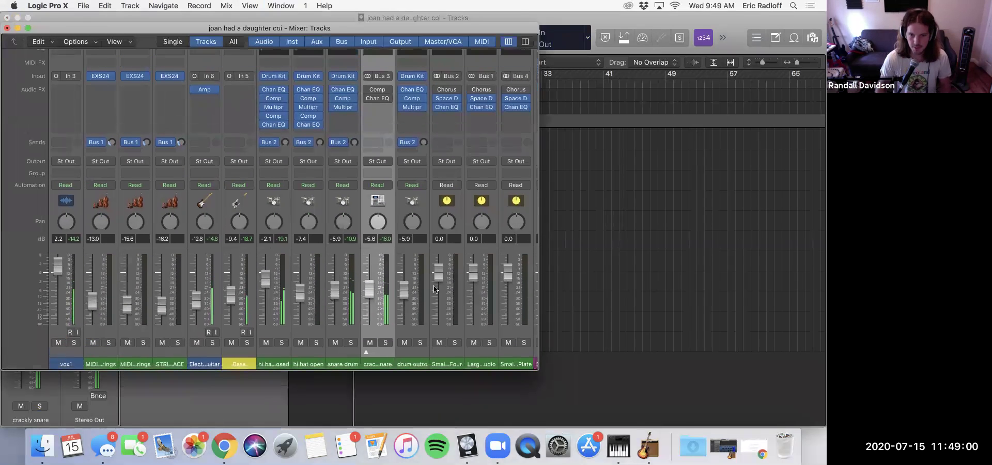
{"action": "scroll", "coordinate": [399, 288], "scroll_direction": "right", "scroll_amount": 1}
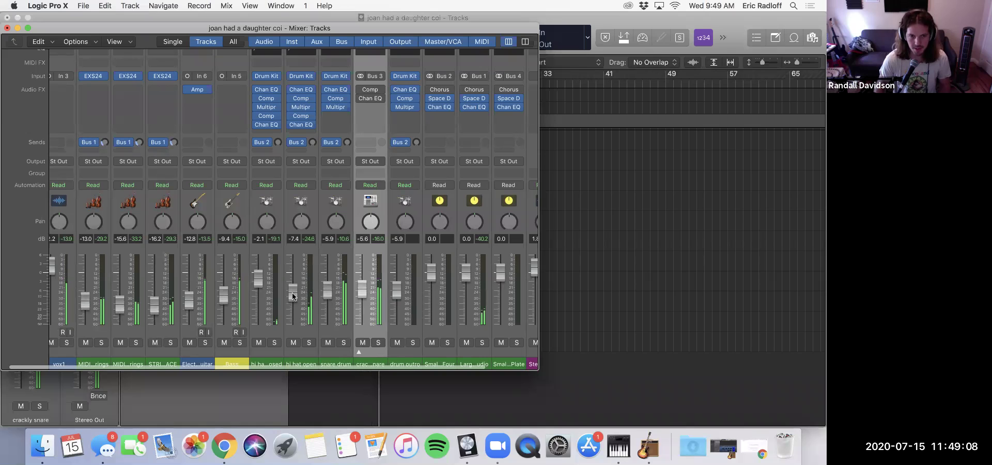
{"action": "left_click_drag", "start_coordinate": [293, 292], "coordinate": [327, 291]}
{"action": "mouse_move", "coordinate": [363, 294]}
{"action": "left_mouse_down"}
{"action": "mouse_move", "coordinate": [327, 296]}
{"action": "mouse_move", "coordinate": [362, 293]}
{"action": "left_mouse_up"}
{"action": "scroll", "coordinate": [479, 279], "scroll_direction": "up", "scroll_amount": 1}
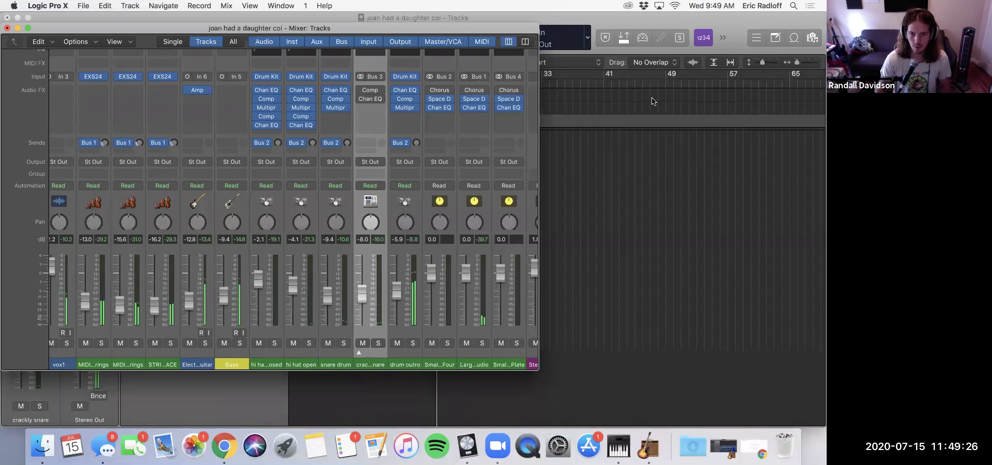
{"action": "left_click_drag", "start_coordinate": [396, 290], "coordinate": [396, 277]}
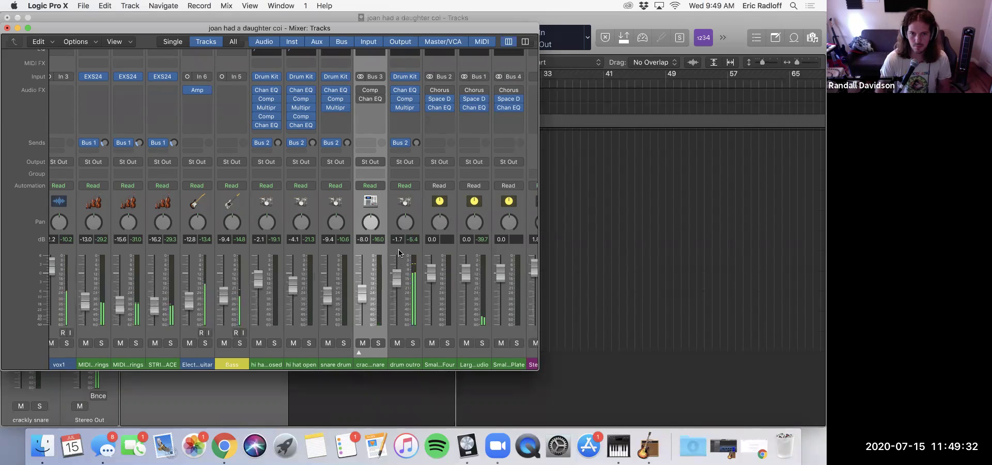
- Select the drum outro channel, close the Mixer and stop playback
{"action": "left_click", "coordinate": [397, 281]}
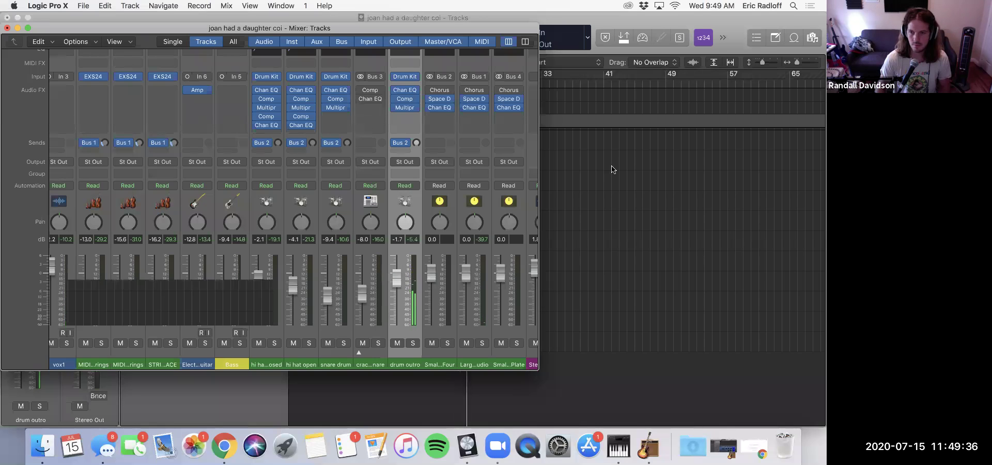
{"action": "key", "text": "x"}
{"action": "key", "text": "space"}
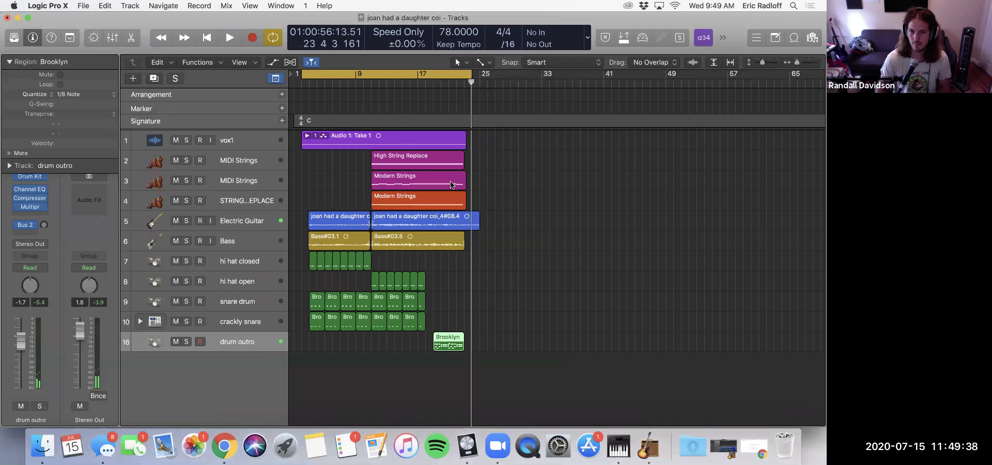
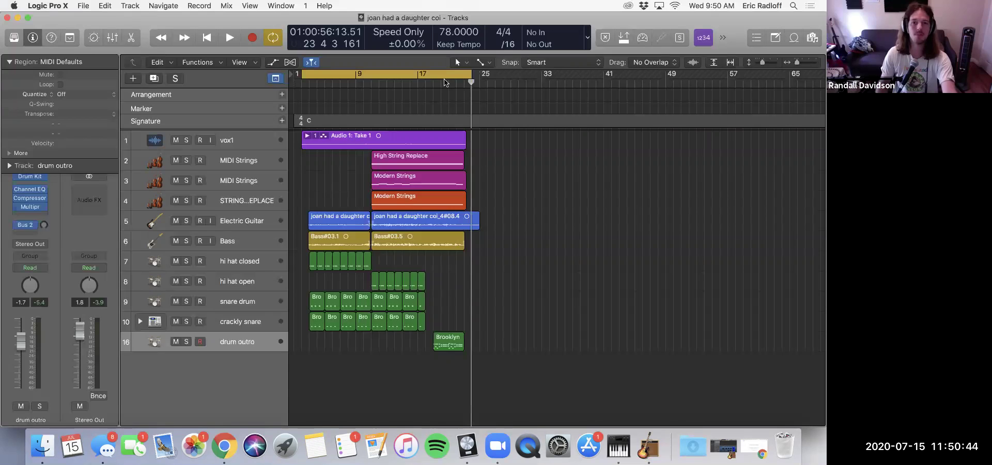
{"action": "scroll", "coordinate": [365, 253], "scroll_direction": "right", "scroll_amount": 1}
{"action": "left_click", "coordinate": [364, 262]}
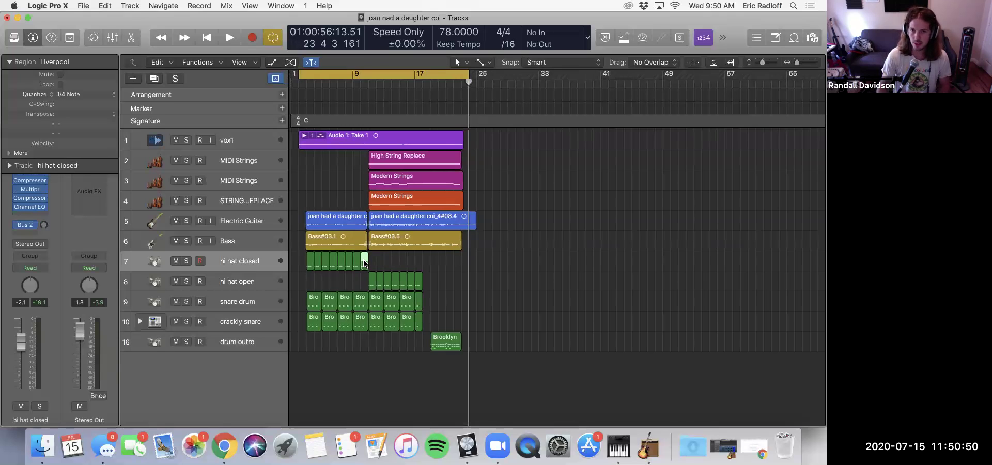
{"action": "left_click", "coordinate": [335, 222]}
{"action": "left_click", "coordinate": [361, 142]}
{"action": "left_click", "coordinate": [402, 160]}
{"action": "left_click", "coordinate": [402, 188]}
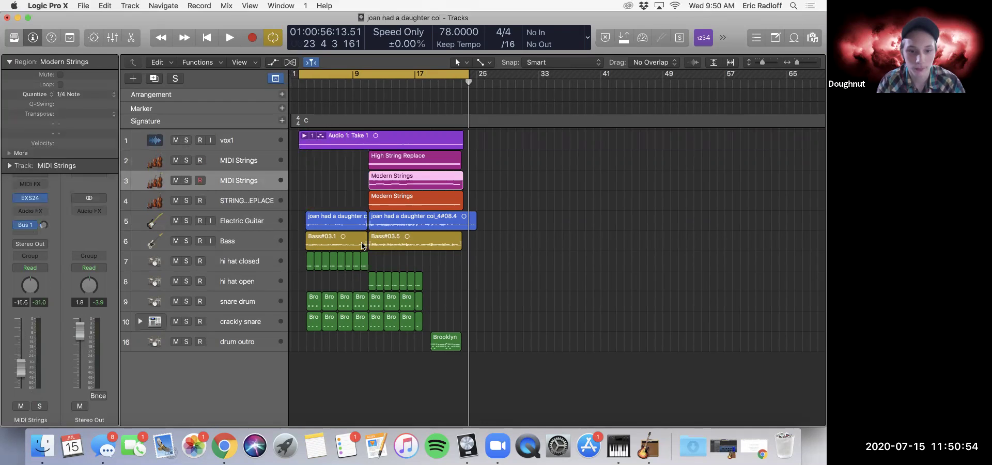
{"action": "left_click", "coordinate": [339, 189]}
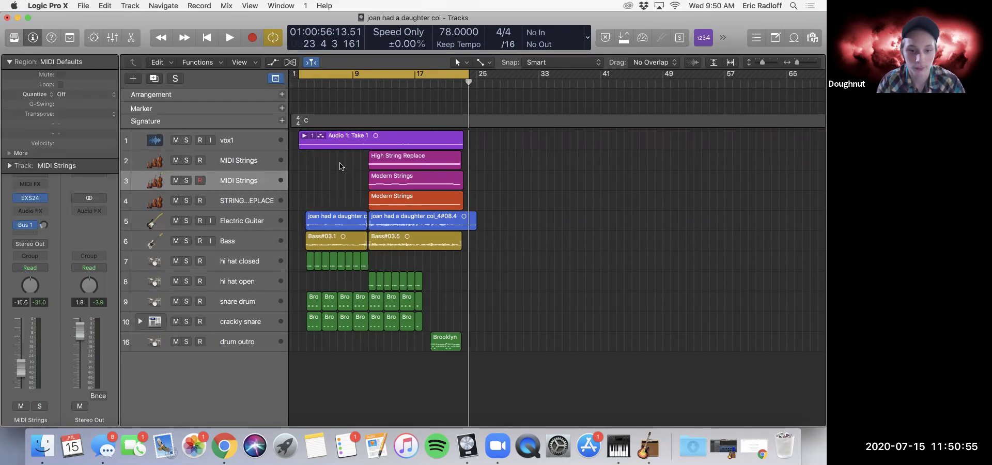
- Open the Modern Strings region on the STRINGS REPLACE track, set its long bar-11 note's velocity to about 106 and close the Piano Roll
{"action": "double_click", "coordinate": [393, 199]}
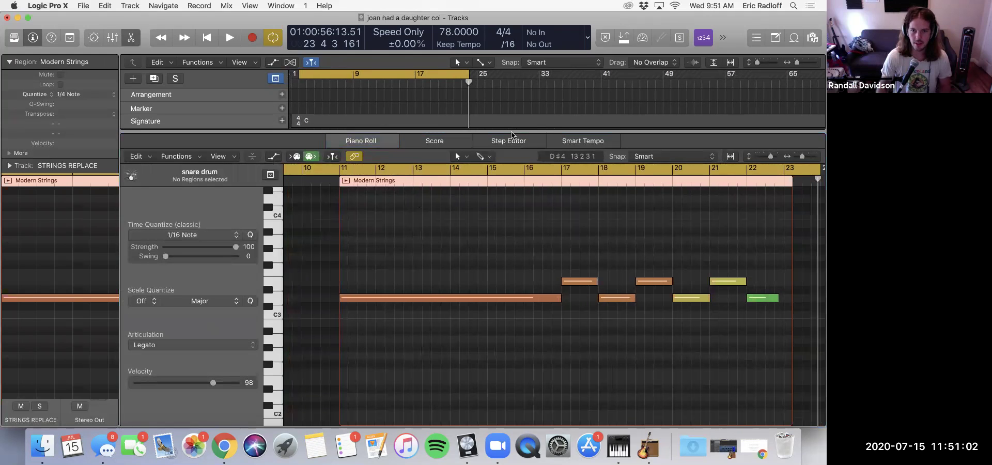
{"action": "scroll", "coordinate": [408, 215], "scroll_direction": "down", "scroll_amount": 2}
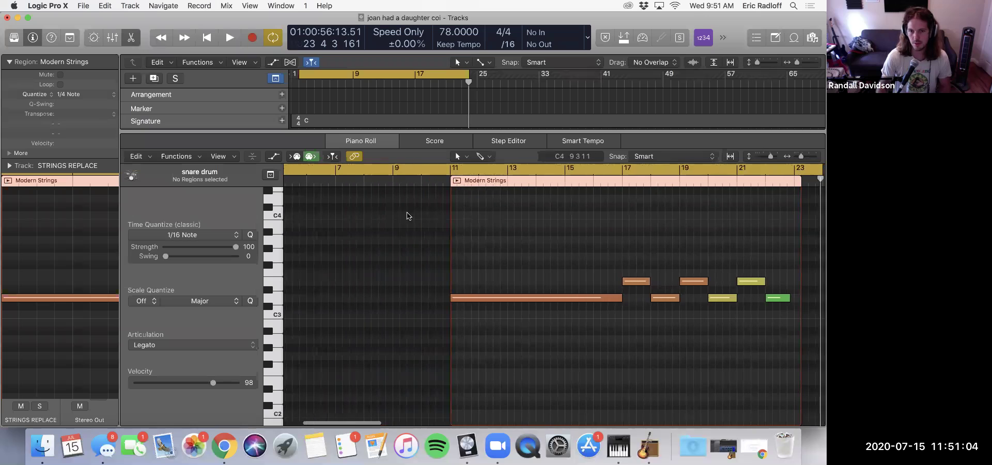
{"action": "scroll", "coordinate": [406, 216], "scroll_direction": "right", "scroll_amount": 5}
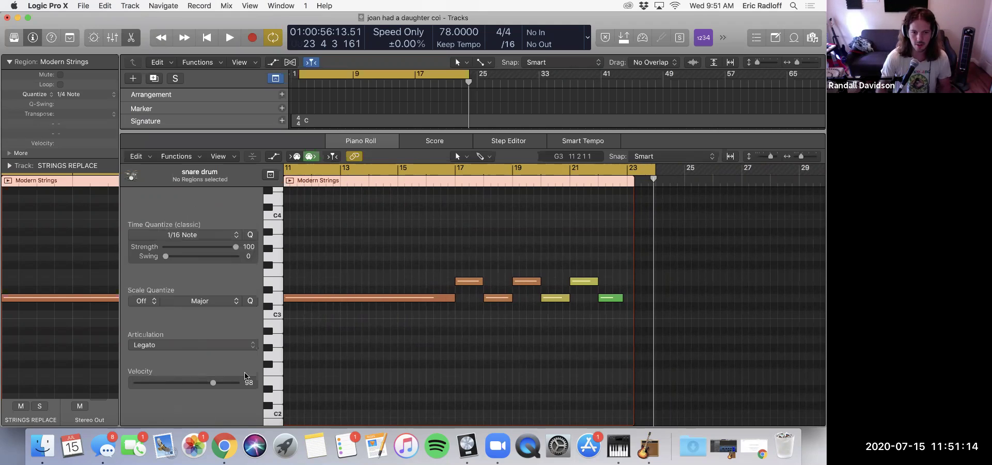
{"action": "left_click", "coordinate": [344, 300]}
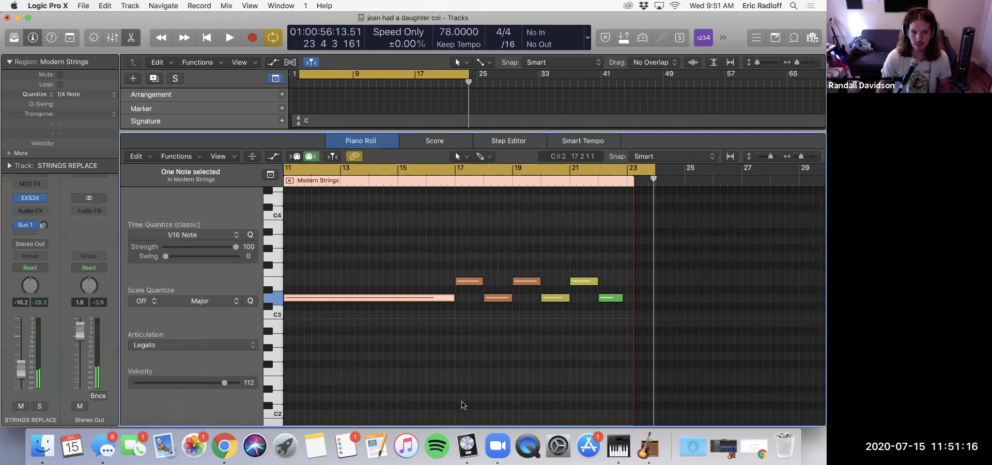
{"action": "mouse_move", "coordinate": [224, 383]}
{"action": "left_mouse_down"}
{"action": "mouse_move", "coordinate": [160, 384]}
{"action": "mouse_move", "coordinate": [222, 386]}
{"action": "left_mouse_up"}
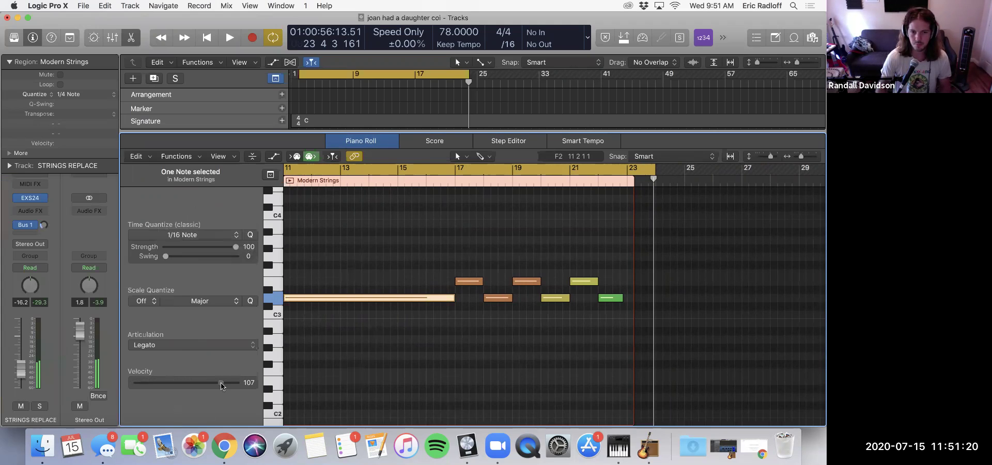
{"action": "left_click", "coordinate": [366, 361]}
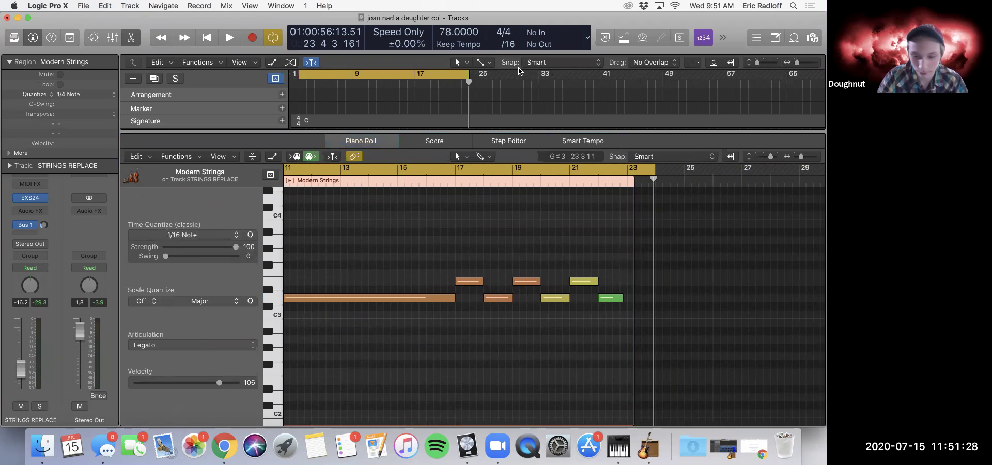
{"action": "left_click", "coordinate": [324, 265]}
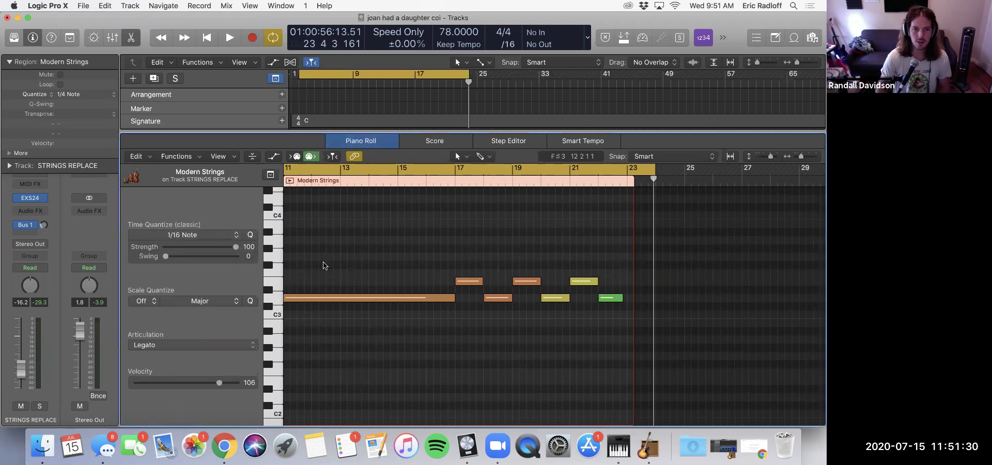
{"action": "left_click_drag", "start_coordinate": [348, 130], "coordinate": [352, 403]}
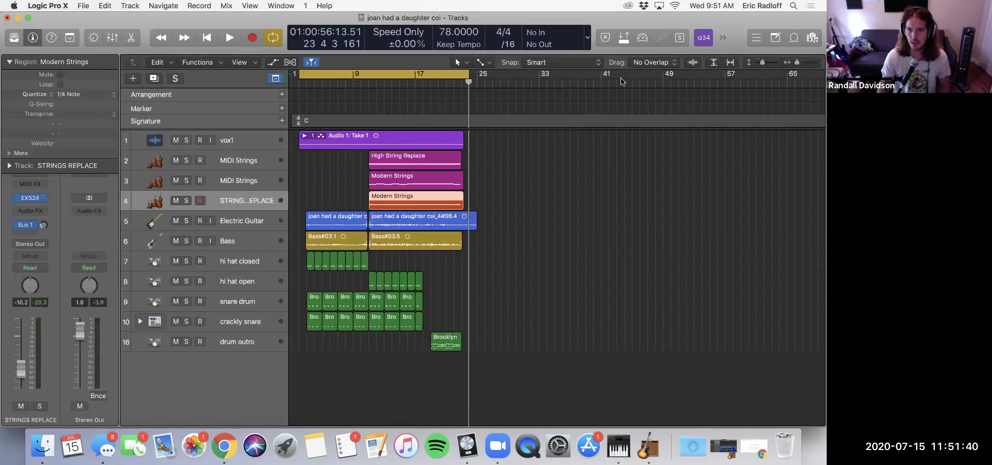
{"action": "left_click", "coordinate": [344, 199]}
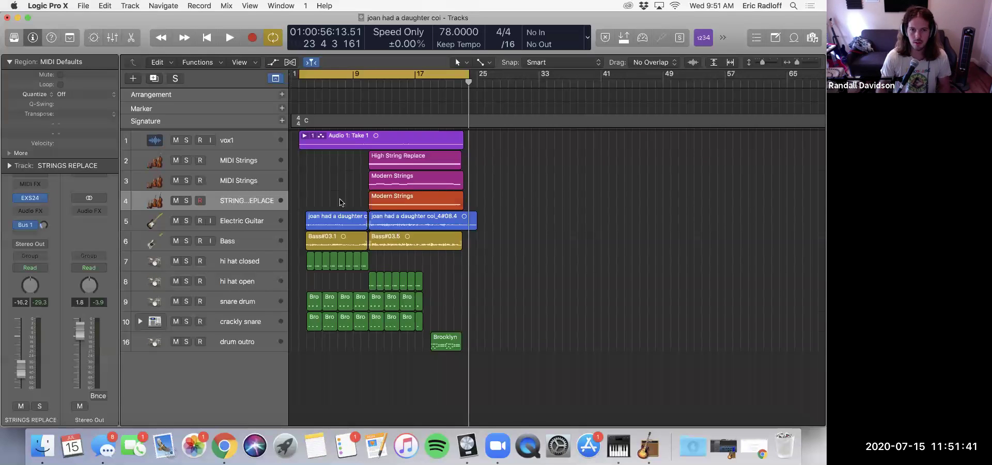
- Open the Modern Strings region of the STRINGS REPLACE track in a separate Piano Roll window and close that window
{"action": "left_click", "coordinate": [405, 207]}
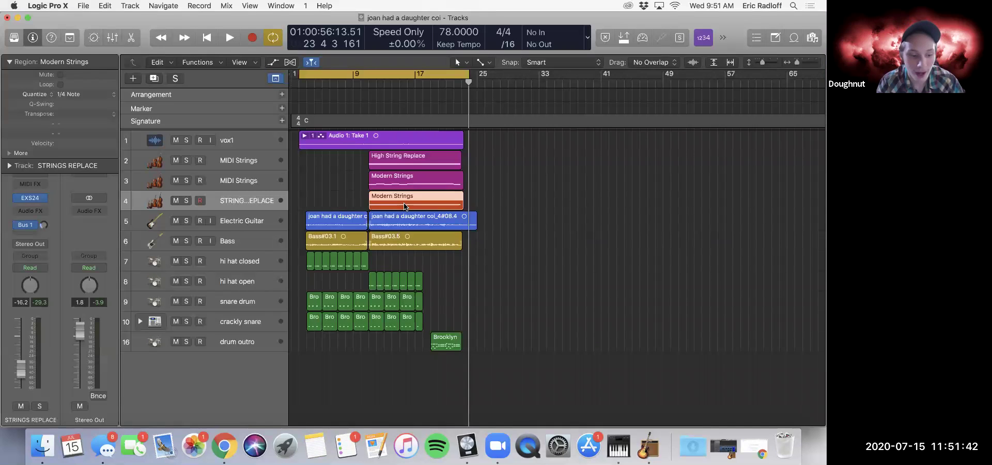
{"action": "left_click", "coordinate": [130, 6]}
{"action": "mouse_move", "coordinate": [265, 5]}
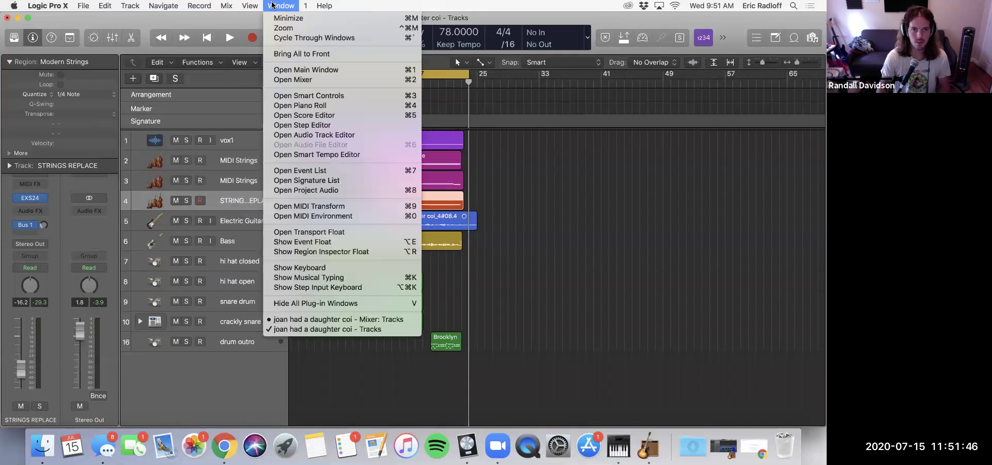
{"action": "left_click", "coordinate": [319, 106]}
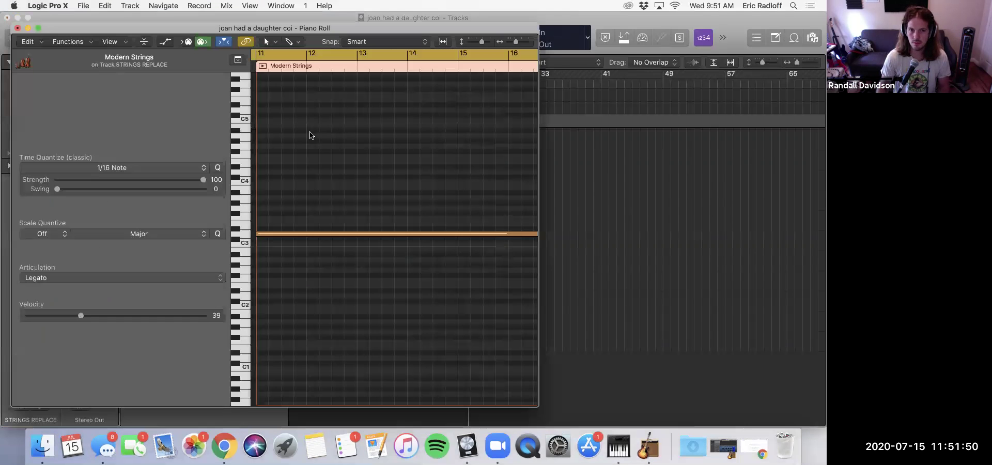
{"action": "mouse_move", "coordinate": [171, 28]}
{"action": "left_mouse_down"}
{"action": "mouse_move", "coordinate": [215, 63]}
{"action": "mouse_move", "coordinate": [169, 29]}
{"action": "mouse_move", "coordinate": [155, 72]}
{"action": "mouse_move", "coordinate": [184, 56]}
{"action": "mouse_move", "coordinate": [179, 37]}
{"action": "left_mouse_up"}
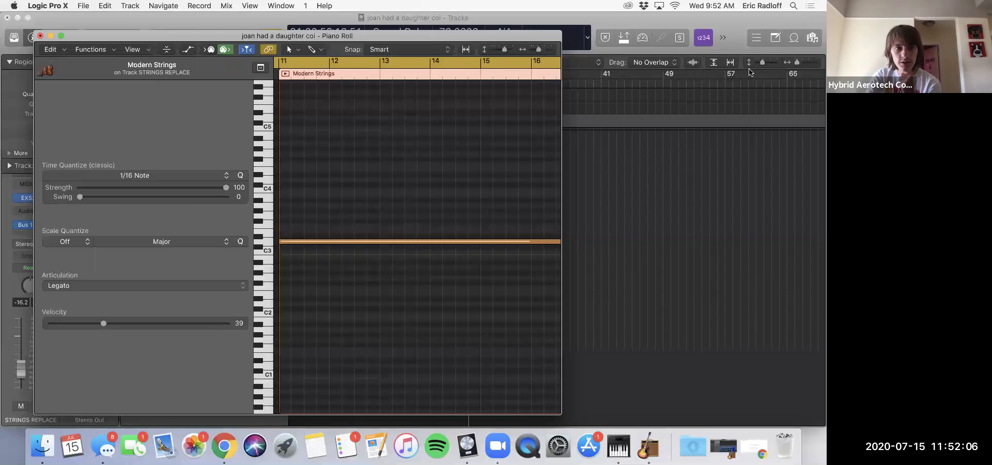
{"action": "left_click", "coordinate": [40, 36]}
{"action": "left_click", "coordinate": [477, 174]}
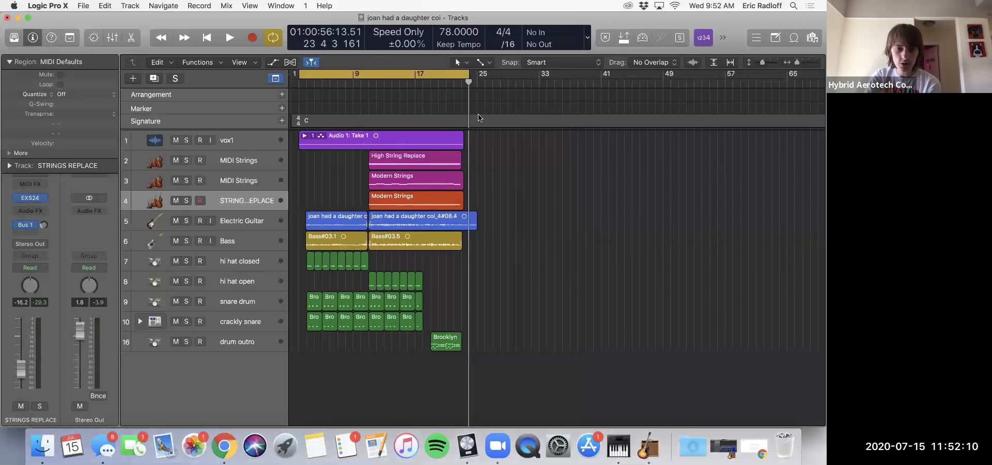
- Open the drum outro's Brooklyn region in the Piano Roll and choose the Pencil tool
{"action": "left_click", "coordinate": [467, 64]}
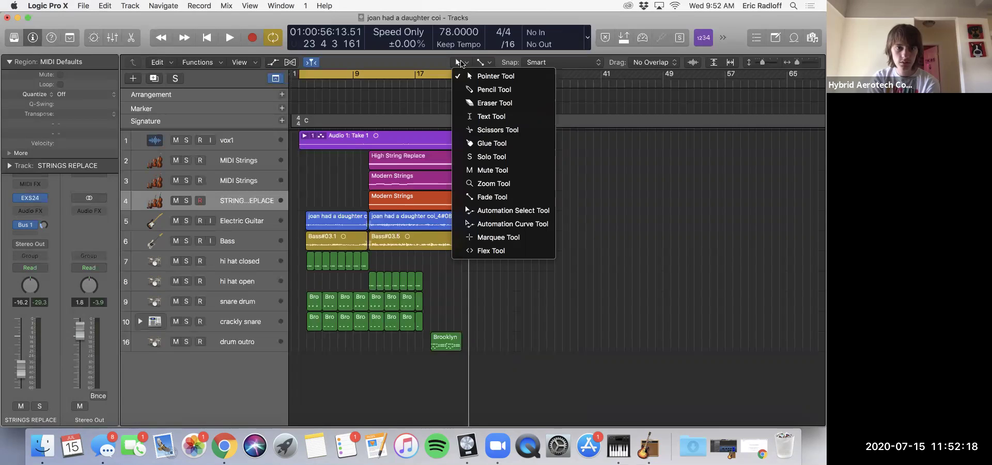
{"action": "left_click", "coordinate": [458, 279]}
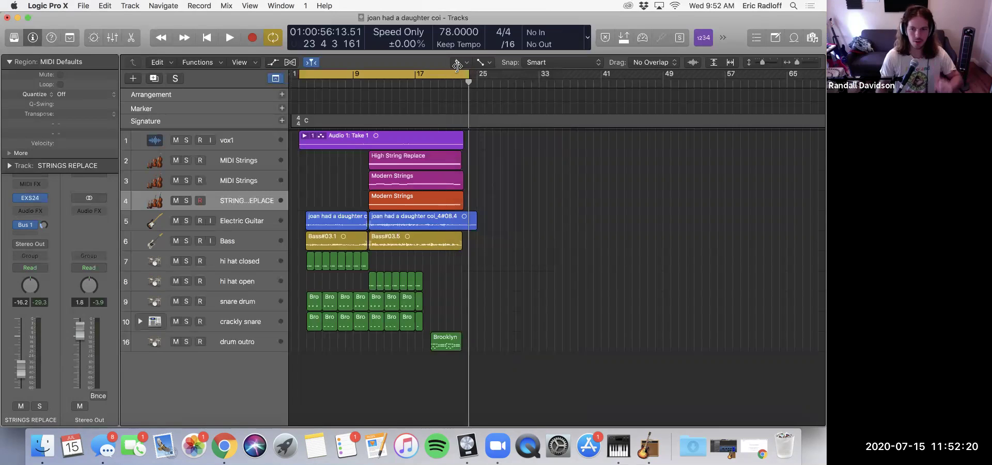
{"action": "double_click", "coordinate": [441, 345]}
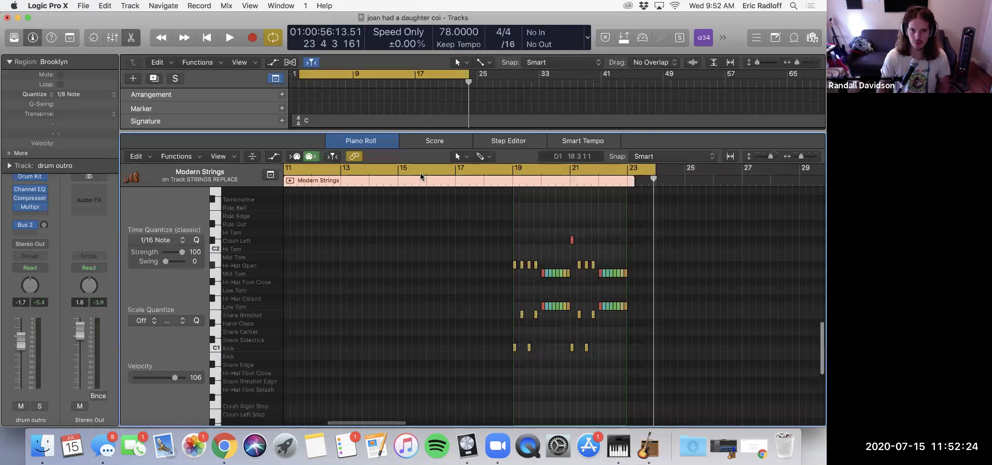
{"action": "scroll", "coordinate": [483, 237], "scroll_direction": "right", "scroll_amount": 5}
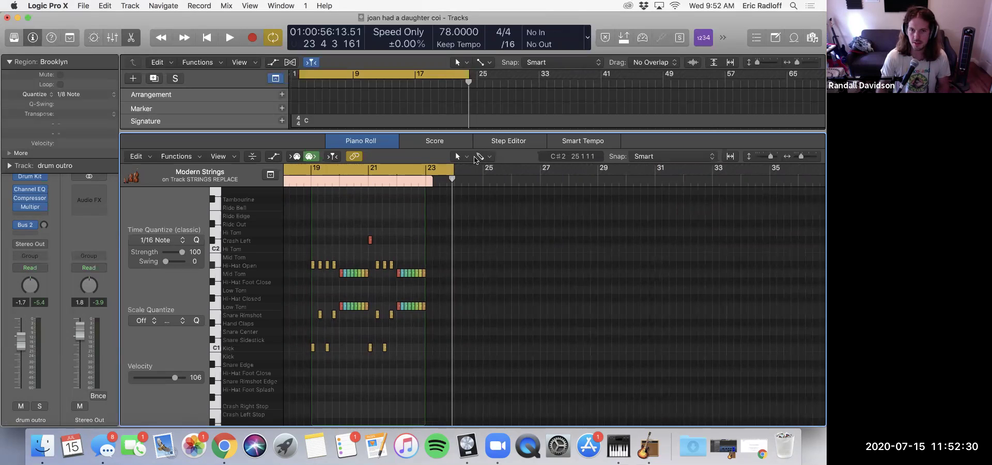
{"action": "left_click", "coordinate": [457, 156]}
{"action": "left_click", "coordinate": [458, 158]}
{"action": "left_click", "coordinate": [482, 157]}
{"action": "left_click", "coordinate": [482, 157]}
{"action": "left_click", "coordinate": [458, 157]}
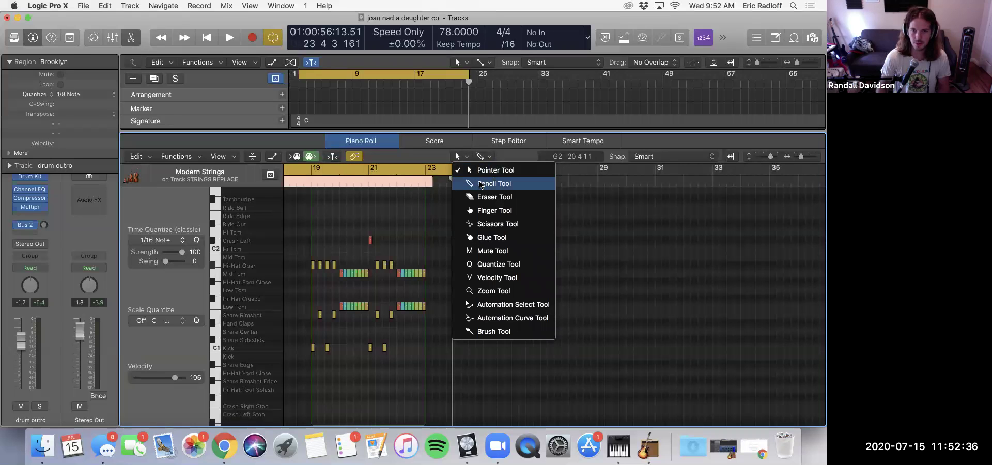
{"action": "left_click", "coordinate": [481, 184]}
- Pencil short notes into the Brooklyn region on the Ride Edge, Ride Bell, Ride Out and G2 rows between bars 19 and 23
{"action": "mouse_move", "coordinate": [313, 215]}
{"action": "left_mouse_down"}
{"action": "mouse_move", "coordinate": [483, 216]}
{"action": "mouse_move", "coordinate": [310, 224]}
{"action": "mouse_move", "coordinate": [382, 230]}
{"action": "mouse_move", "coordinate": [644, 223]}
{"action": "mouse_move", "coordinate": [463, 222]}
{"action": "mouse_move", "coordinate": [469, 227]}
{"action": "left_mouse_up"}
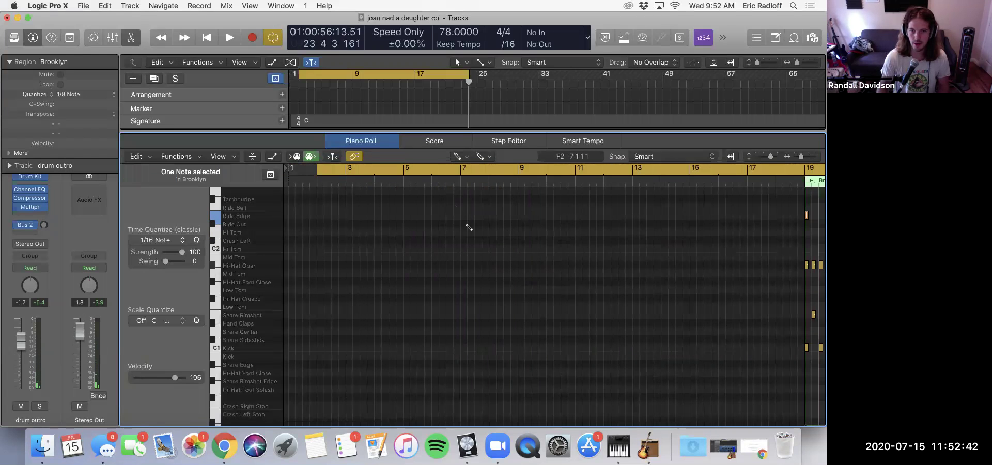
{"action": "scroll", "coordinate": [454, 228], "scroll_direction": "right", "scroll_amount": 10}
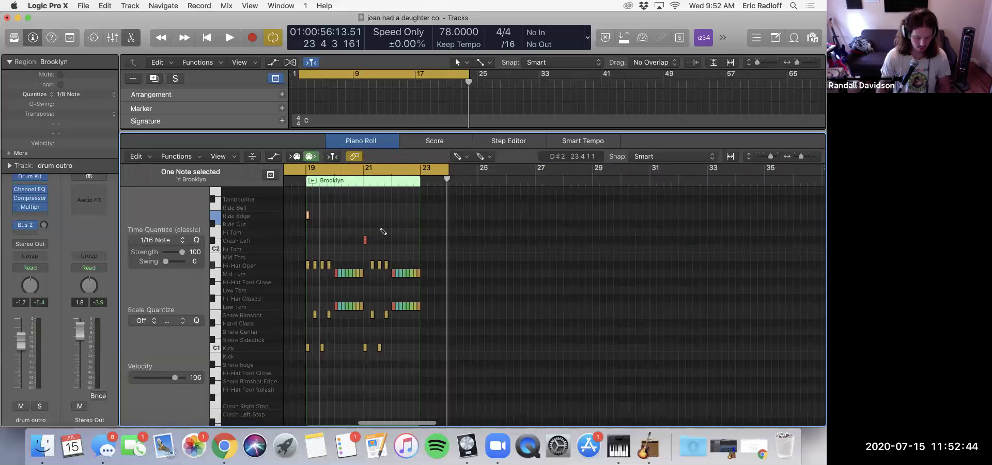
{"action": "left_click", "coordinate": [309, 216]}
{"action": "key", "text": "Delete"}
{"action": "left_click", "coordinate": [311, 216]}
{"action": "left_click_drag", "start_coordinate": [344, 205], "coordinate": [351, 207]}
{"action": "left_click", "coordinate": [401, 228]}
{"action": "left_click", "coordinate": [406, 193]}
{"action": "scroll", "coordinate": [451, 237], "scroll_direction": "up", "scroll_amount": 1}
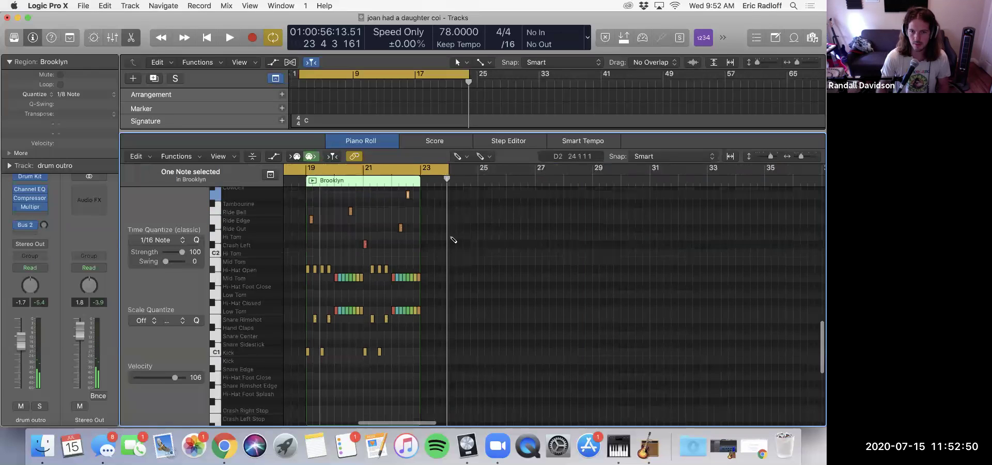
- Switch back to the Pointer tool, lengthen the G2 note to bar 23 and set its velocity to 39
{"action": "scroll", "coordinate": [453, 240], "scroll_direction": "up", "scroll_amount": 2}
{"action": "key", "text": "t"}
{"action": "left_click", "coordinate": [467, 169]}
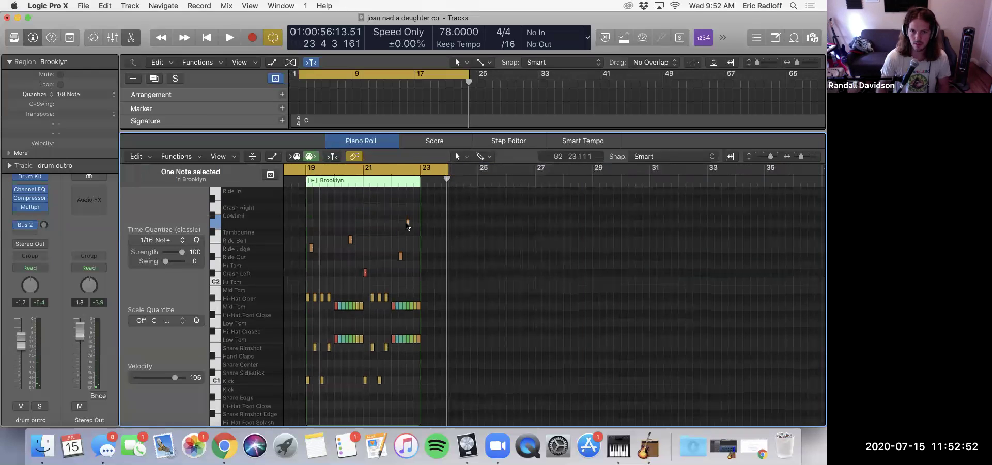
{"action": "left_click", "coordinate": [408, 225], "text": "ctrl+alt"}
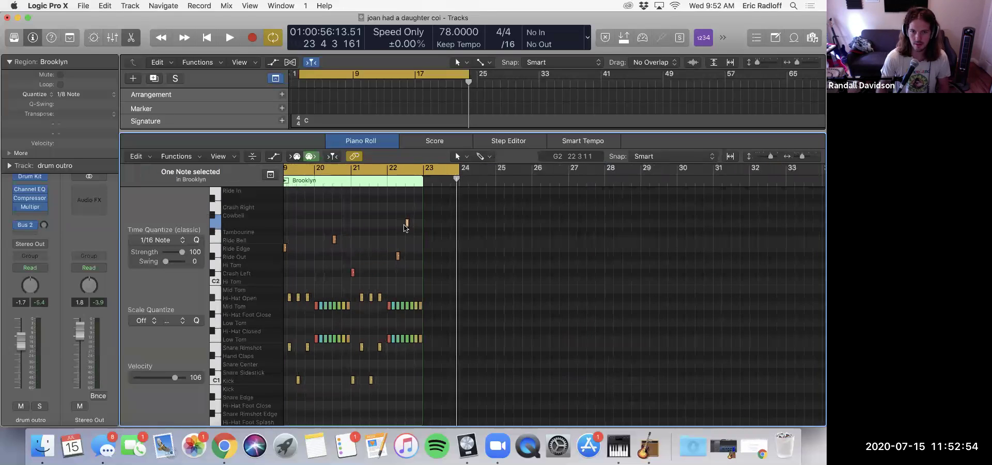
{"action": "left_click_drag", "start_coordinate": [407, 223], "coordinate": [437, 232]}
{"action": "scroll", "coordinate": [289, 330], "scroll_direction": "up", "scroll_amount": 1}
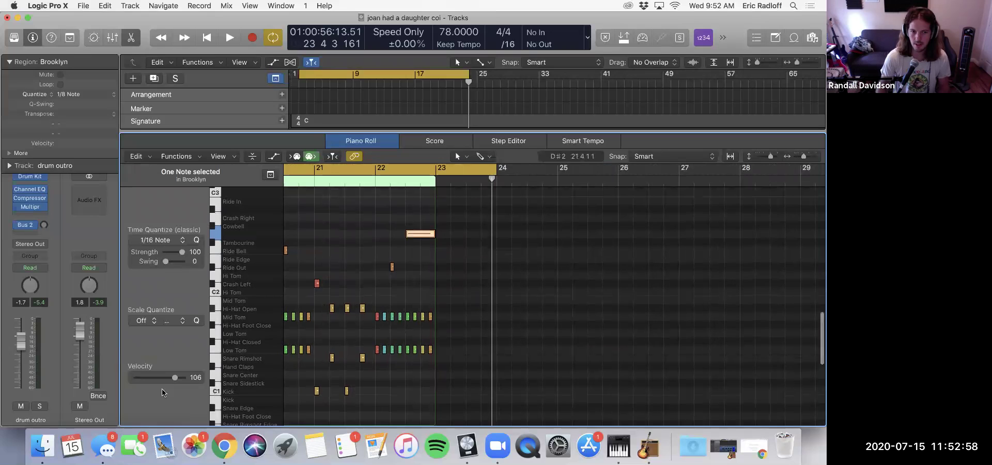
{"action": "left_click_drag", "start_coordinate": [174, 382], "coordinate": [150, 381]}
- Copy the long G2 note to the Crash Right row, delete both notes and close the Piano Roll
{"action": "left_click_drag", "start_coordinate": [420, 234], "coordinate": [420, 219]}
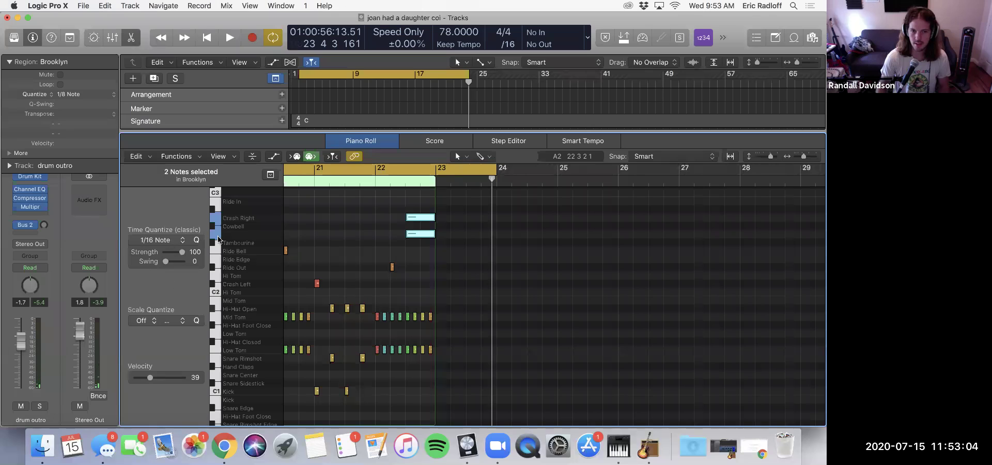
{"action": "left_click_drag", "start_coordinate": [420, 235], "coordinate": [452, 281]}
{"action": "left_click_drag", "start_coordinate": [453, 293], "coordinate": [407, 219]}
{"action": "key", "text": "Delete"}
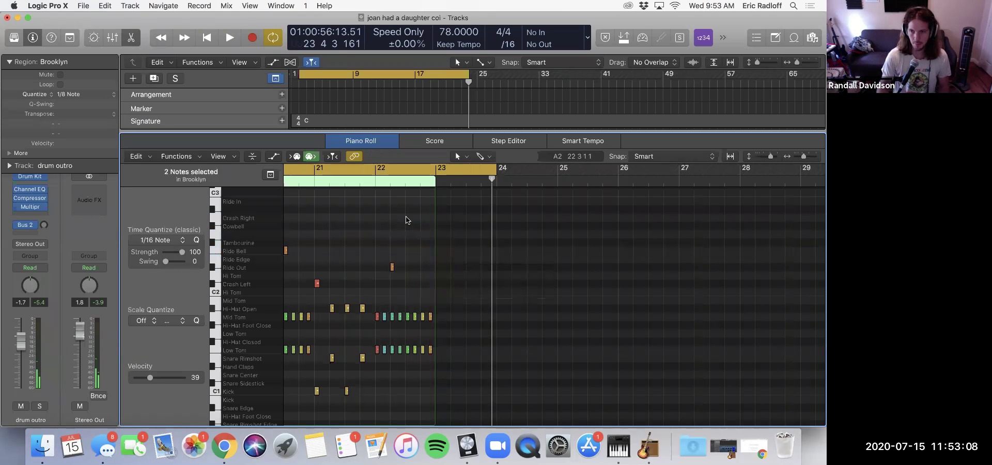
{"action": "left_click", "coordinate": [547, 81]}
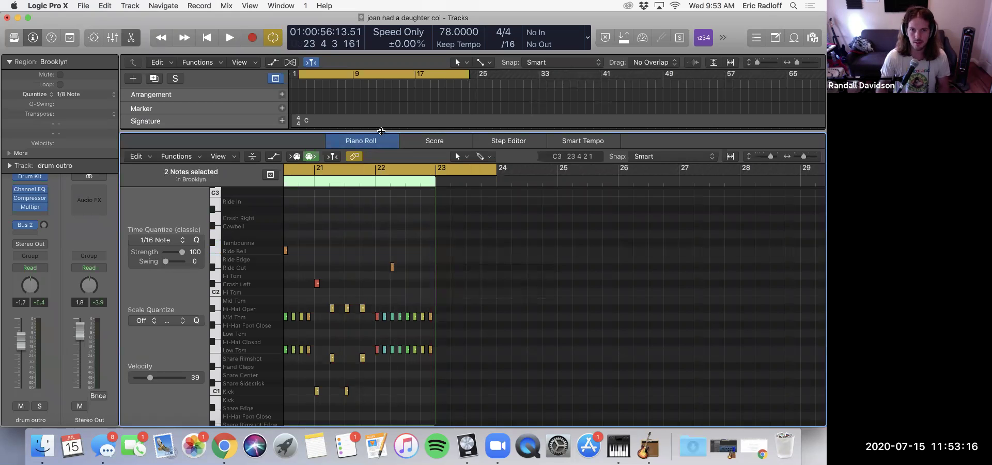
{"action": "left_click_drag", "start_coordinate": [381, 135], "coordinate": [390, 425]}
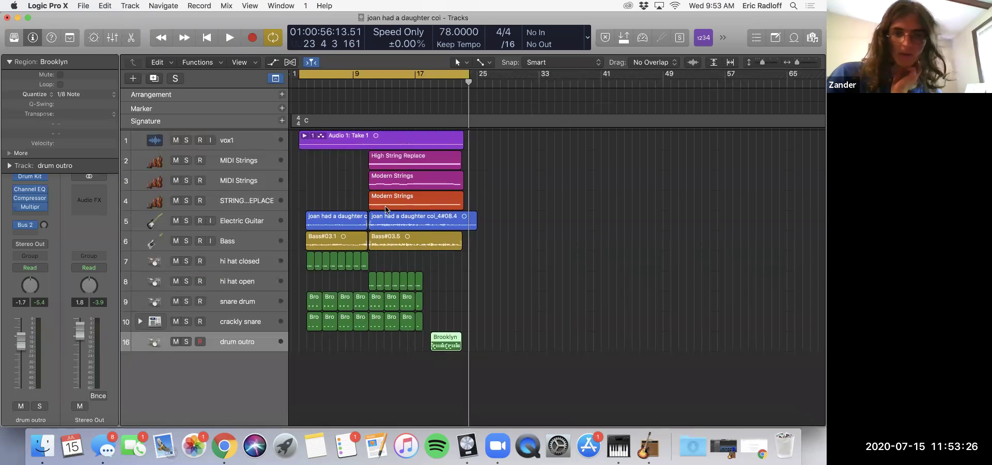
- Open the Modern Strings region of the second MIDI Strings track in the enlarged Piano Roll and bring the whole region into view
{"action": "double_click", "coordinate": [392, 176]}
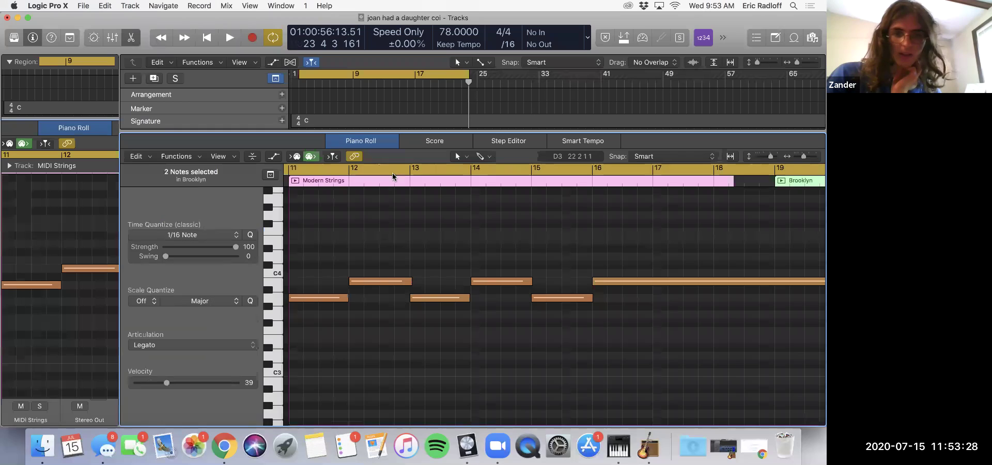
{"action": "left_click_drag", "start_coordinate": [414, 130], "coordinate": [414, 109]}
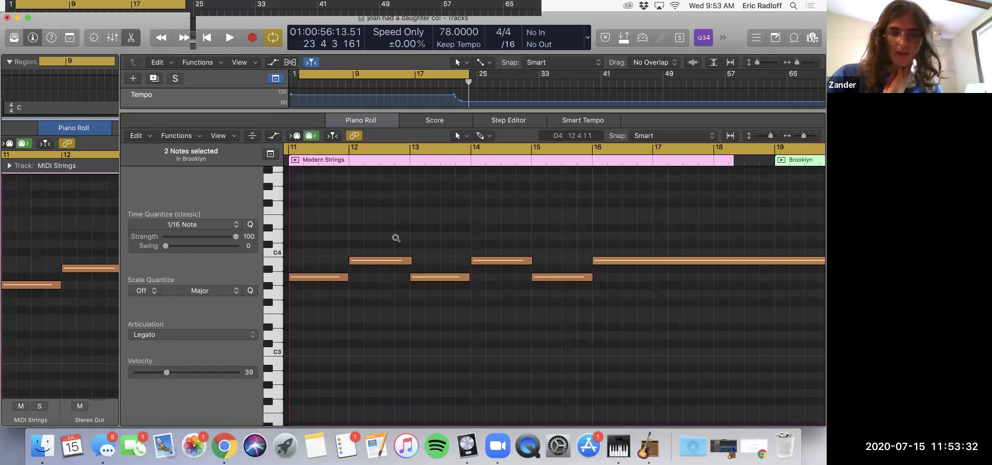
{"action": "scroll", "coordinate": [398, 237], "scroll_direction": "down", "scroll_amount": 5}
{"action": "scroll", "coordinate": [398, 239], "scroll_direction": "down", "scroll_amount": 2}
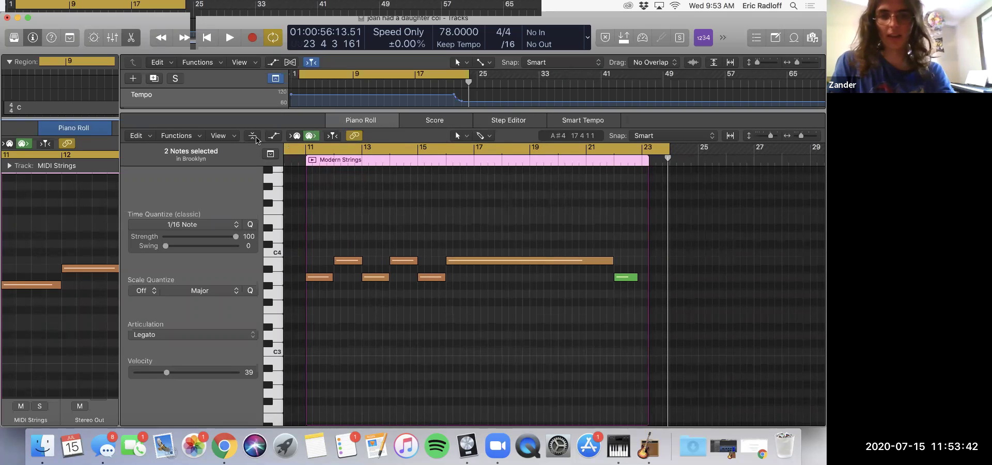
{"action": "left_click", "coordinate": [229, 138]}
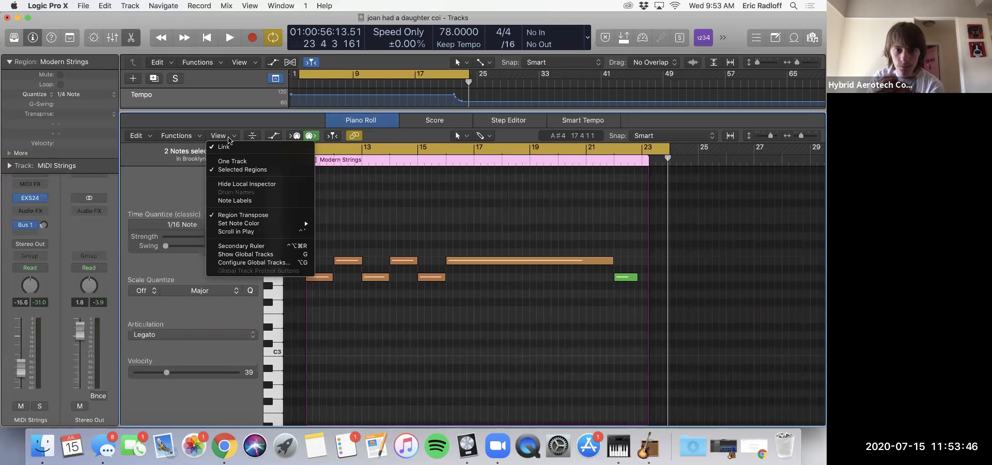
{"action": "left_click", "coordinate": [229, 138]}
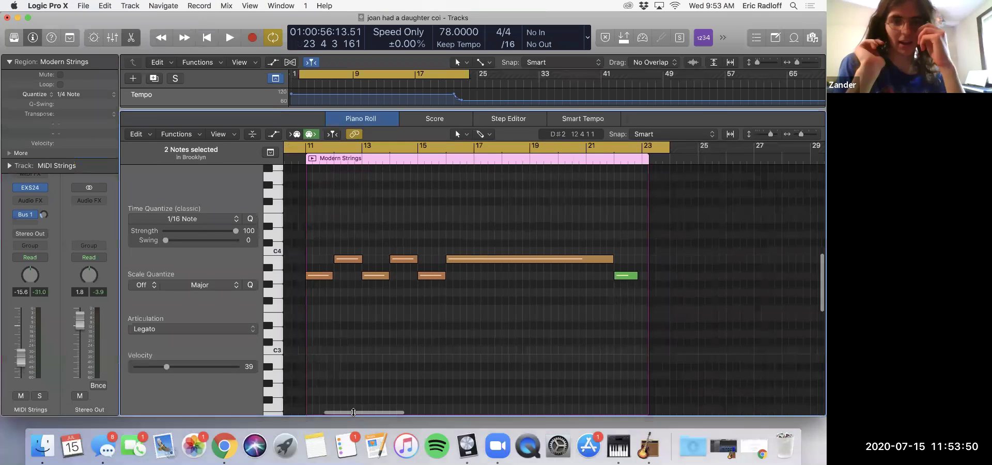
{"action": "left_click", "coordinate": [346, 342]}
{"action": "scroll", "coordinate": [345, 338], "scroll_direction": "left", "scroll_amount": 3}
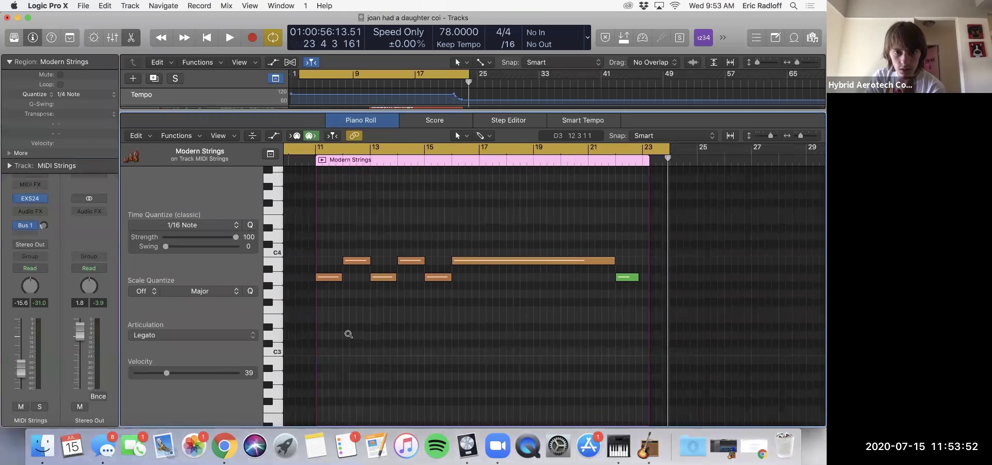
{"action": "scroll", "coordinate": [345, 335], "scroll_direction": "left", "scroll_amount": 3}
{"action": "scroll", "coordinate": [345, 334], "scroll_direction": "down", "scroll_amount": 3}
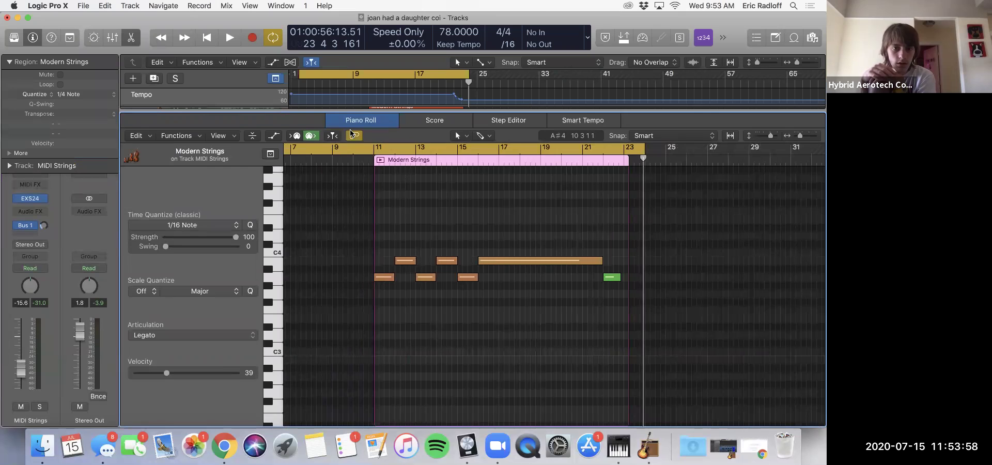
- Show the Modern Strings note velocity lane, select the first note's velocity point, hide the lane and close the Piano Roll
{"action": "left_click", "coordinate": [273, 135]}
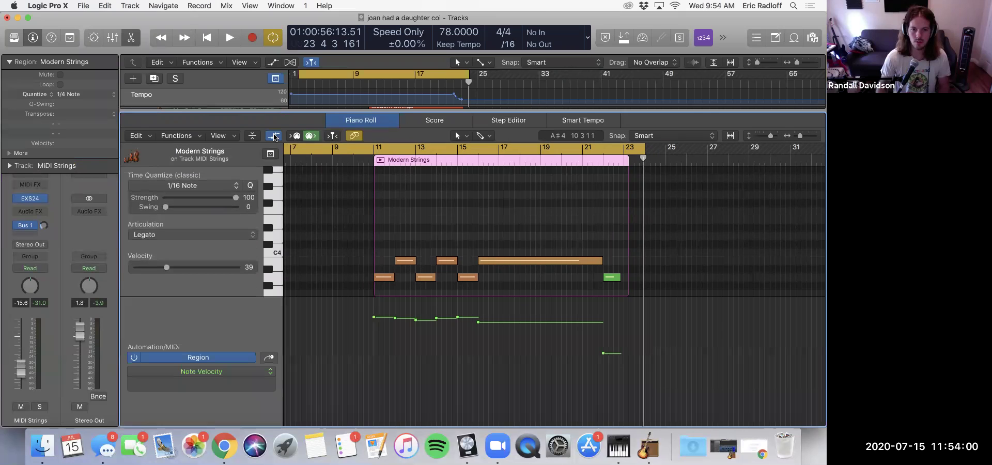
{"action": "scroll", "coordinate": [442, 248], "scroll_direction": "right", "scroll_amount": 3}
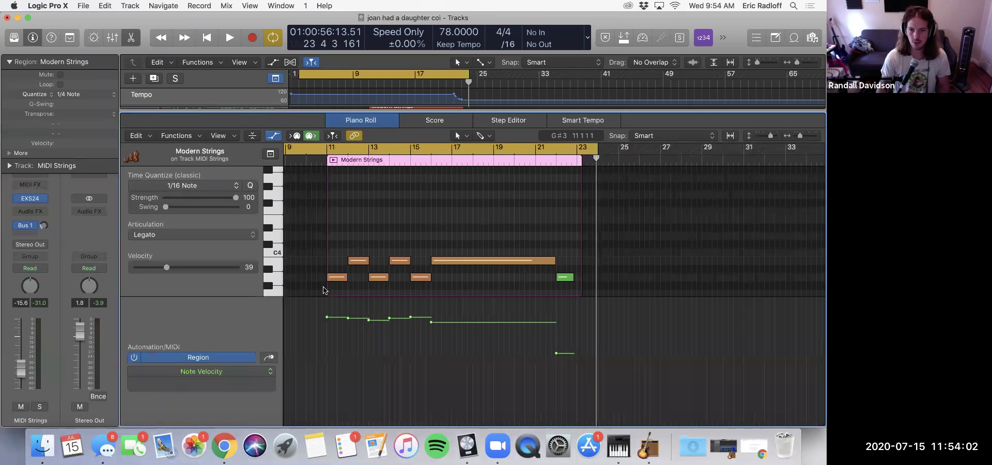
{"action": "left_click", "coordinate": [326, 317]}
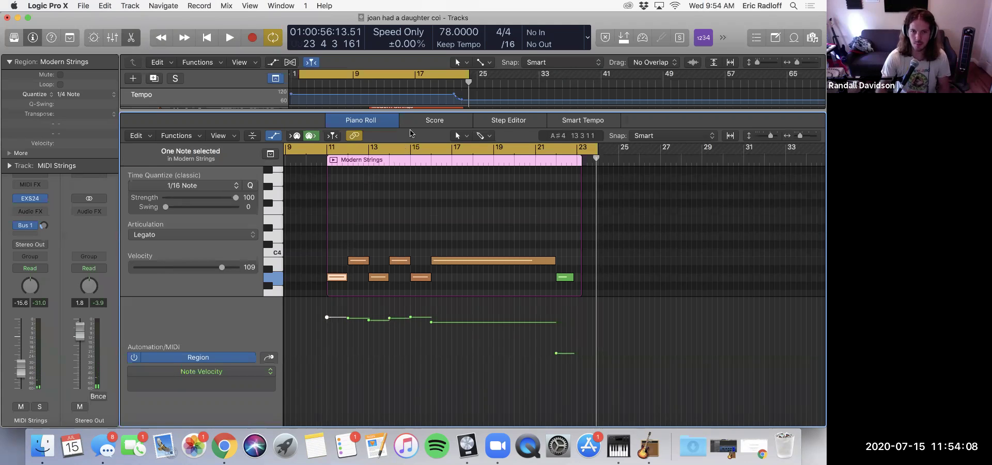
{"action": "left_click", "coordinate": [274, 135]}
{"action": "left_click_drag", "start_coordinate": [422, 110], "coordinate": [429, 424]}
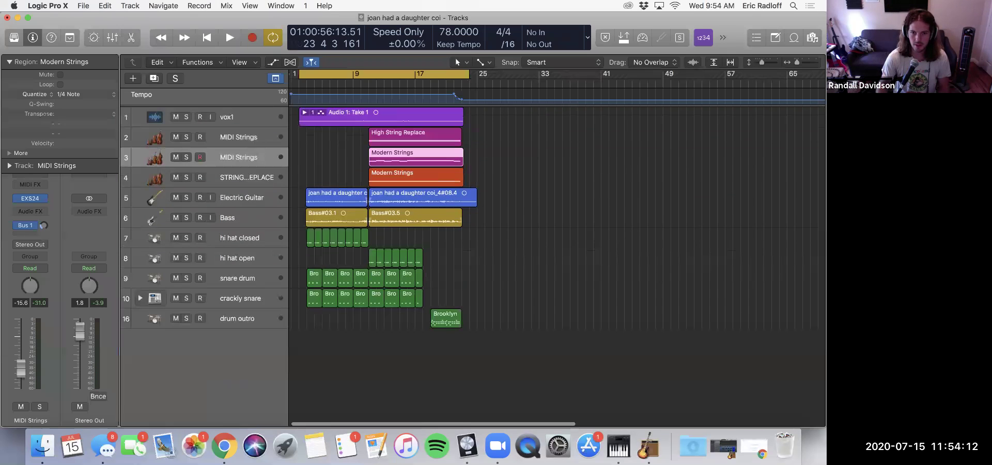
- Open the drum outro's Brooklyn region in the Piano Roll and show its note velocity lane
{"action": "left_click", "coordinate": [447, 314]}
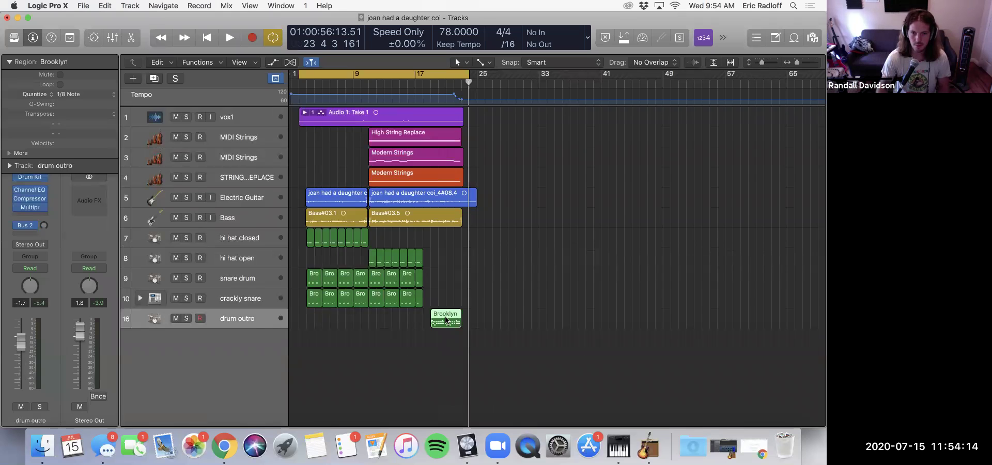
{"action": "key", "text": "p"}
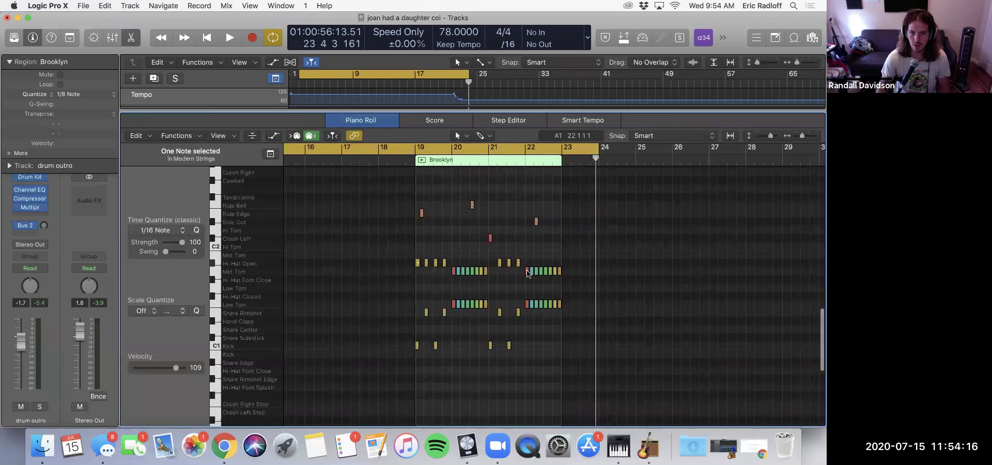
{"action": "scroll", "coordinate": [537, 273], "scroll_direction": "up", "scroll_amount": 5}
{"action": "scroll", "coordinate": [355, 287], "scroll_direction": "left", "scroll_amount": 3}
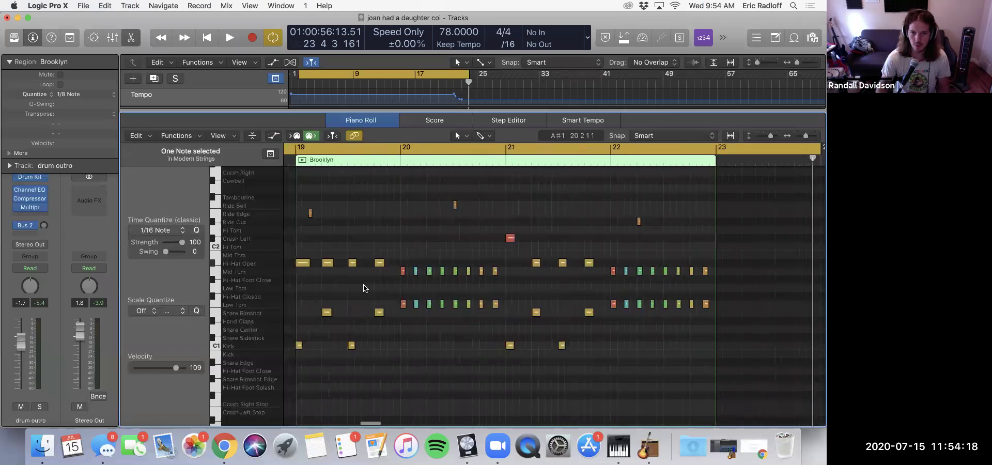
{"action": "left_click", "coordinate": [274, 135]}
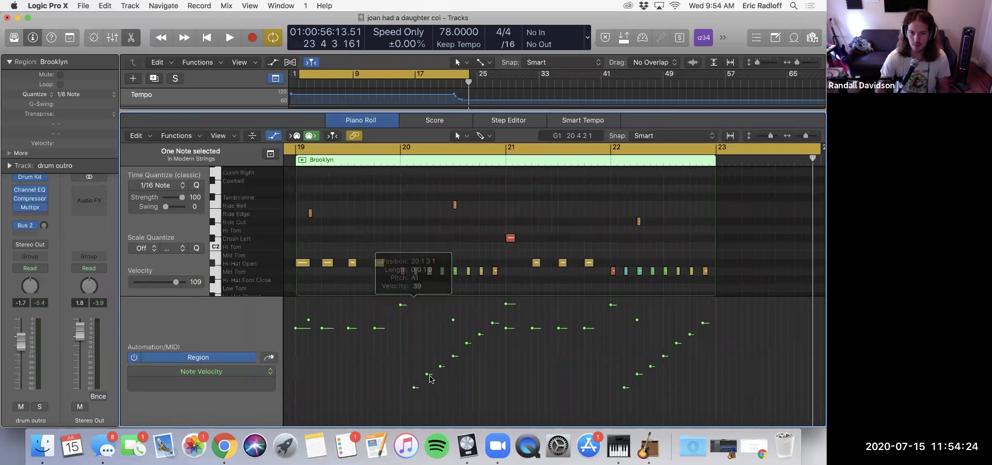
- Try adjusting the velocity of a tom note in bar 20 through the Brooklyn region's velocity lane
{"action": "mouse_move", "coordinate": [427, 377]}
{"action": "mouse_move", "coordinate": [466, 349]}
{"action": "left_click_drag", "start_coordinate": [466, 345], "coordinate": [467, 331]}
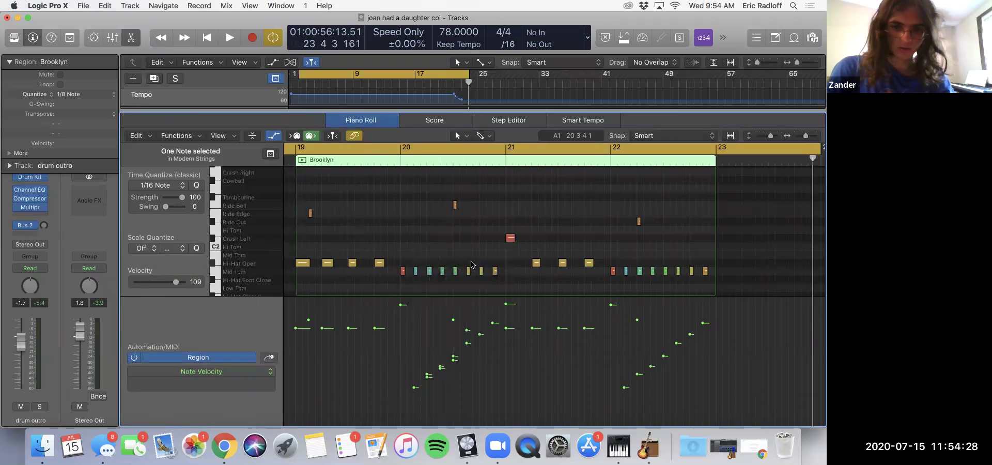
{"action": "scroll", "coordinate": [478, 248], "scroll_direction": "down", "scroll_amount": 3}
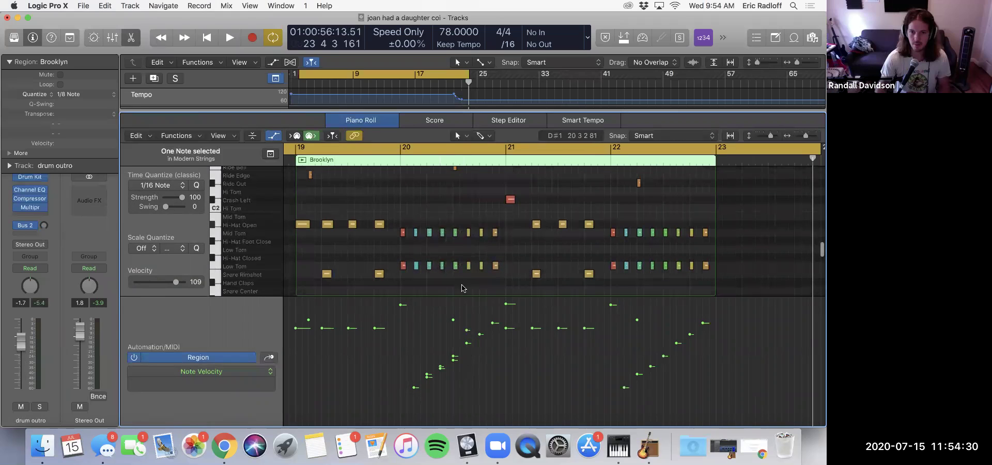
{"action": "left_click", "coordinate": [476, 372]}
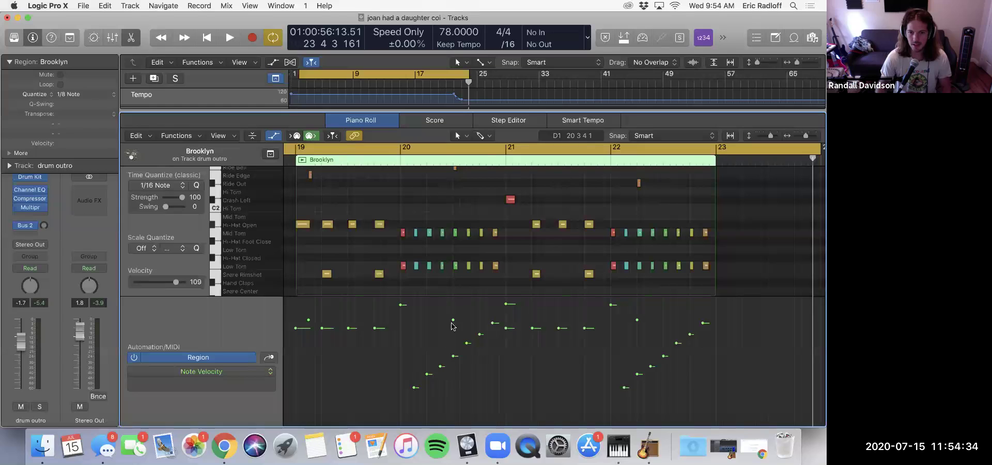
- Hide the Brooklyn region's note velocity lane and show it again
{"action": "left_click", "coordinate": [527, 85]}
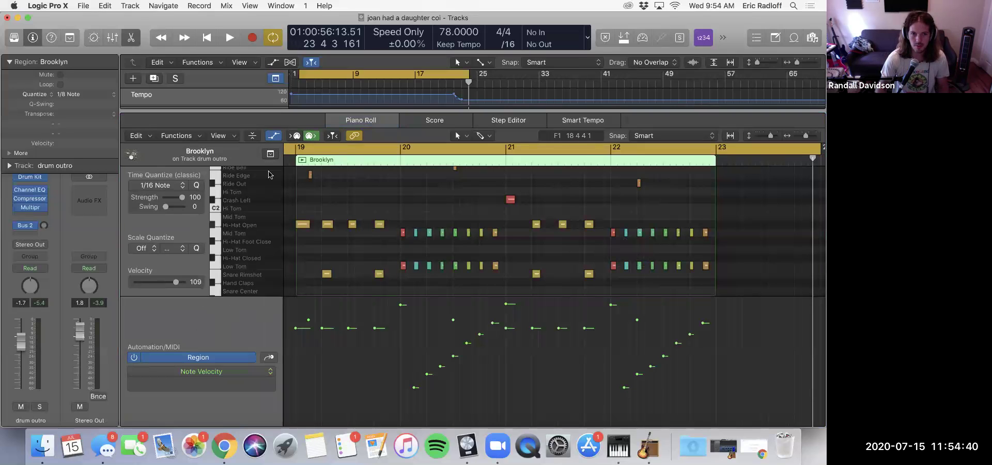
{"action": "left_click", "coordinate": [269, 154]}
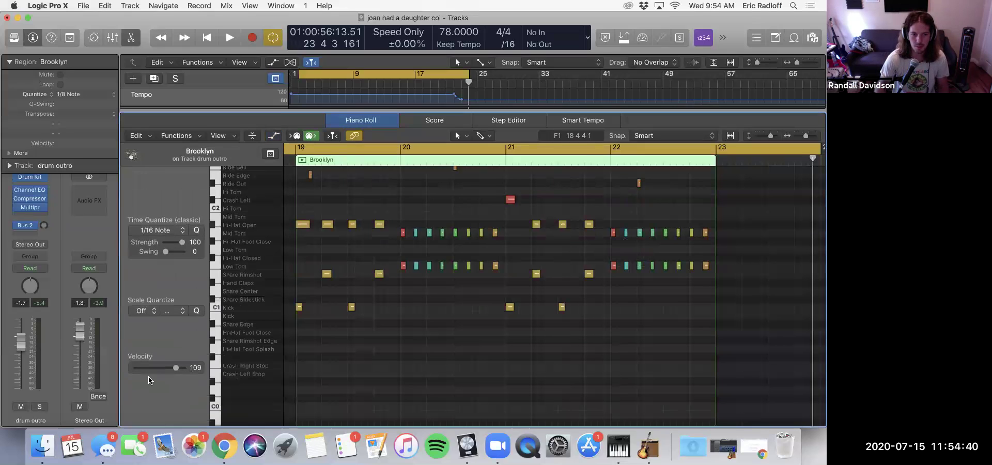
{"action": "left_click", "coordinate": [273, 135]}
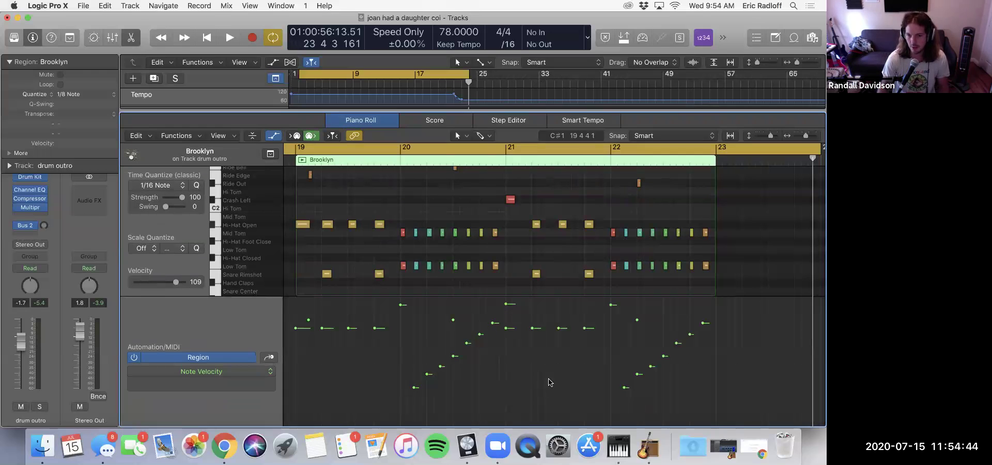
{"action": "left_click", "coordinate": [548, 111]}
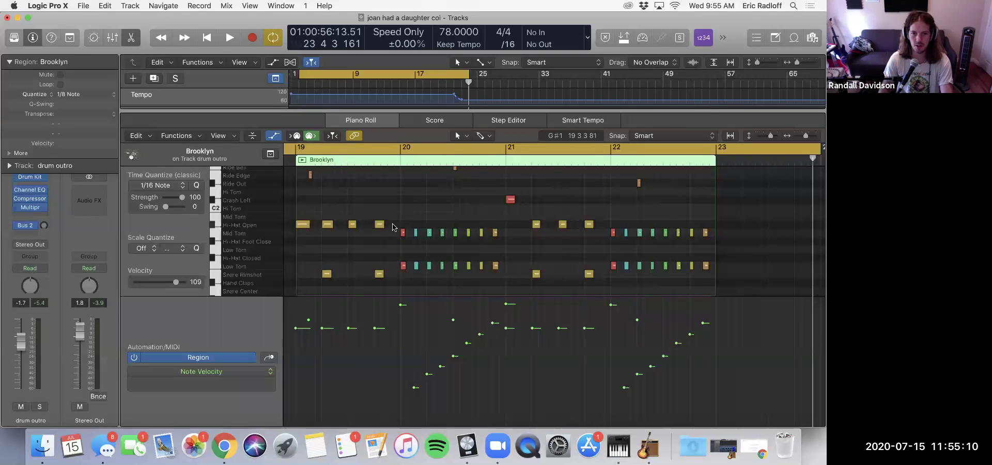
- Turn off the Brooklyn region's note velocity lane and close the Piano Roll
{"action": "key", "text": "super+Right"}
{"action": "key", "text": "super+Down"}
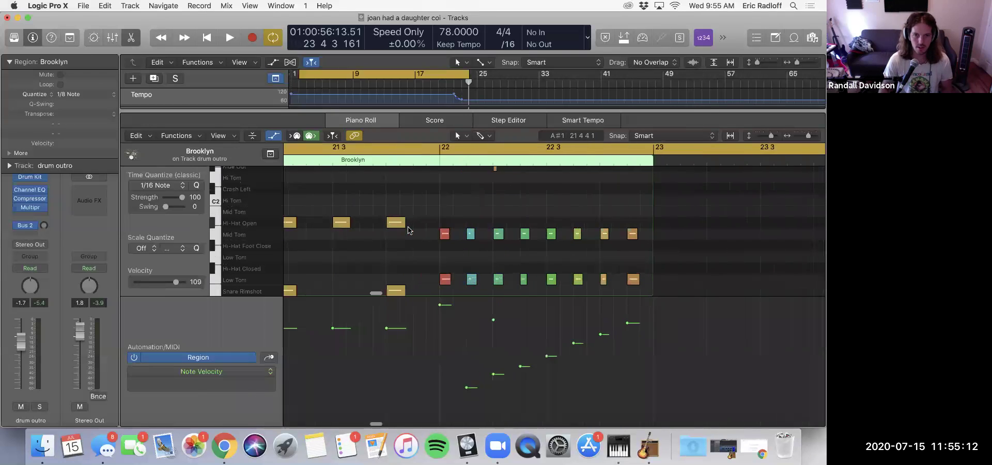
{"action": "scroll", "coordinate": [413, 233], "scroll_direction": "left", "scroll_amount": 5}
{"action": "left_click", "coordinate": [273, 135]}
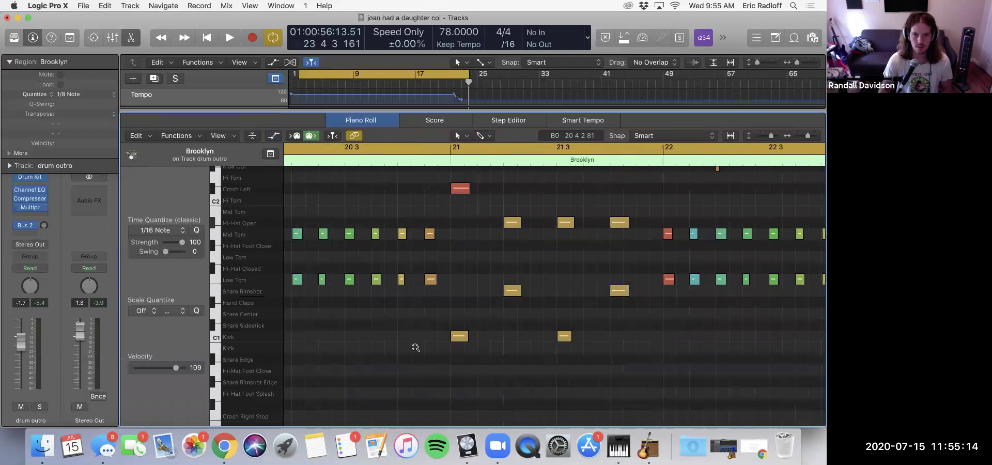
{"action": "key", "text": "super+Left"}
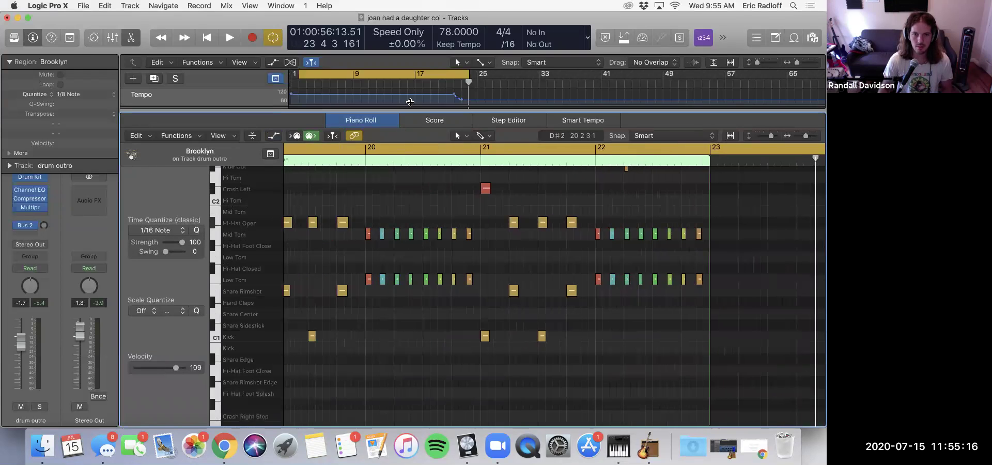
{"action": "left_click_drag", "start_coordinate": [408, 111], "coordinate": [362, 331]}
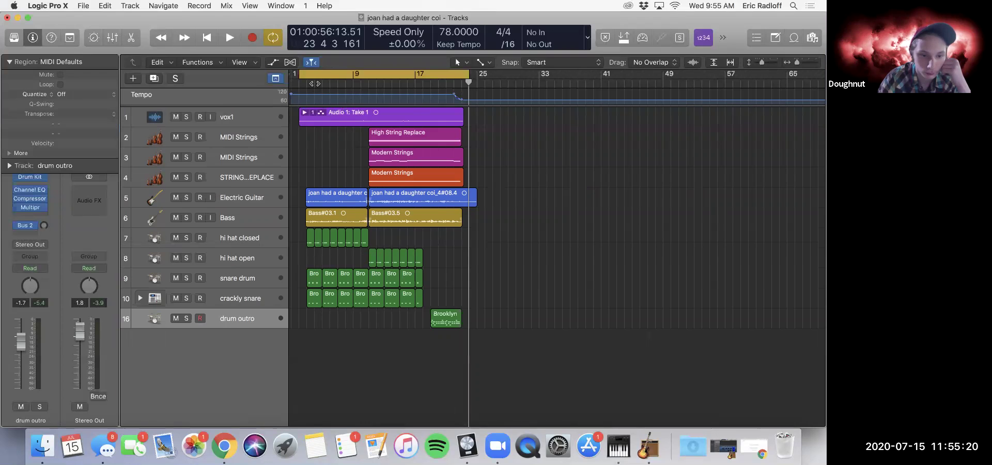
- Record a short series of C1 kick hits in bars 5 and 6 of the drum outro track with Musical Typing, and close the keyboard
{"action": "left_click", "coordinate": [315, 338]}
{"action": "key", "text": "space"}
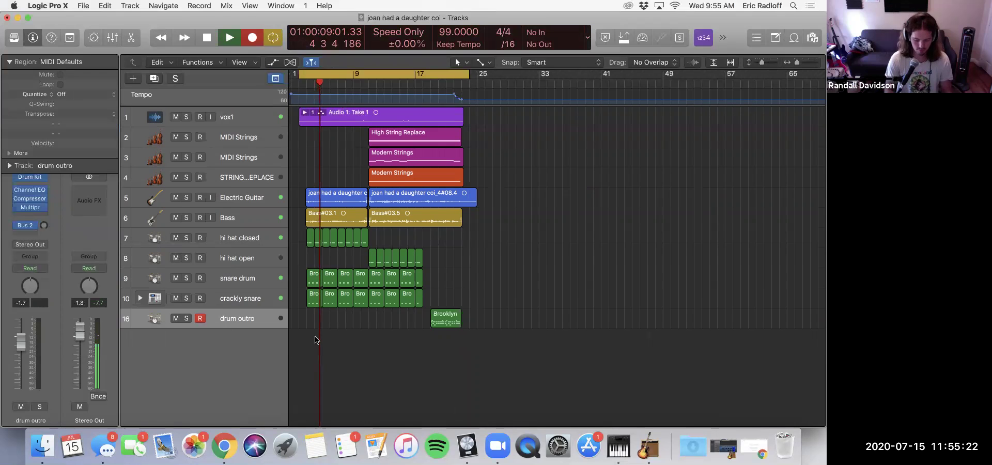
{"action": "key", "text": "super+k"}
{"action": "key", "text": "a"}
{"action": "key", "text": "a"}
{"action": "key", "text": "a"}
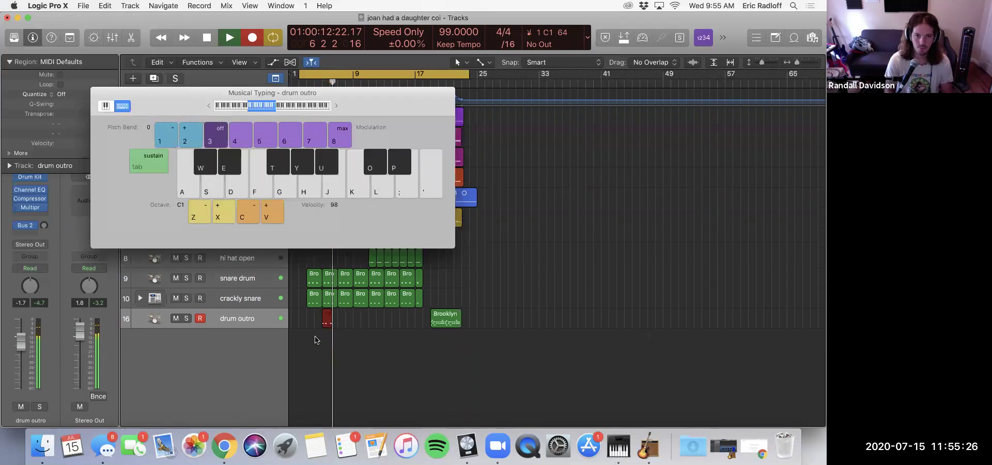
{"action": "key", "text": "space"}
{"action": "left_click", "coordinate": [98, 94]}
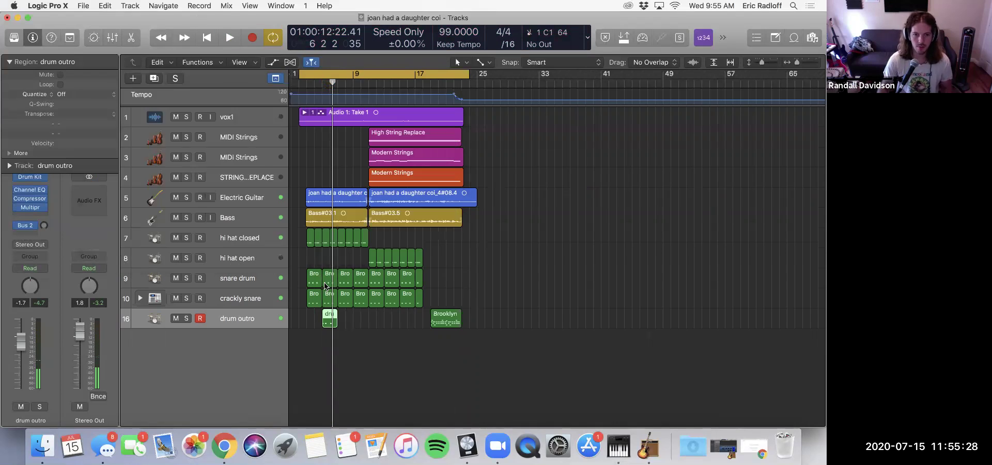
- Open the newly recorded drum outro region in the Piano Roll and select the Kick note just after the start of bar 6
{"action": "double_click", "coordinate": [330, 320]}
{"action": "left_click", "coordinate": [370, 295], "text": "ctrl+alt"}
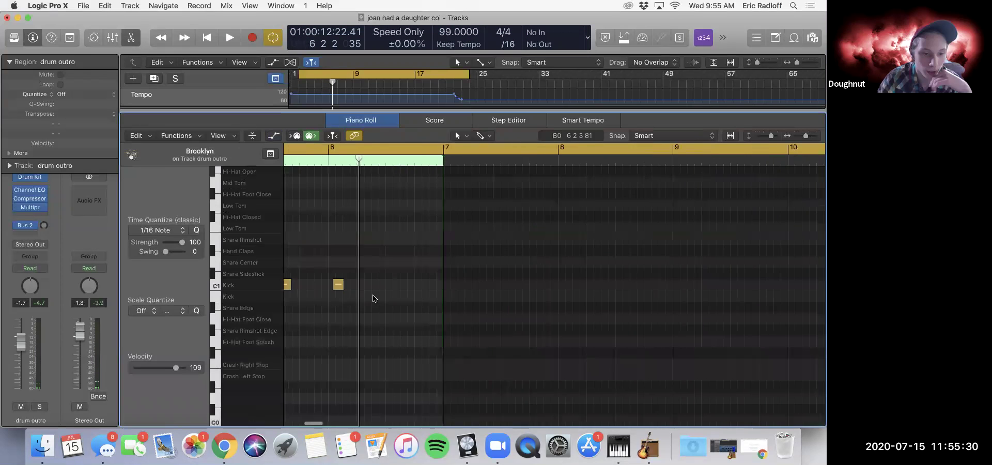
{"action": "left_click", "coordinate": [373, 295], "text": "ctrl+alt"}
{"action": "left_click", "coordinate": [377, 297], "text": "ctrl+alt"}
{"action": "left_click", "coordinate": [377, 298], "text": "ctrl+alt"}
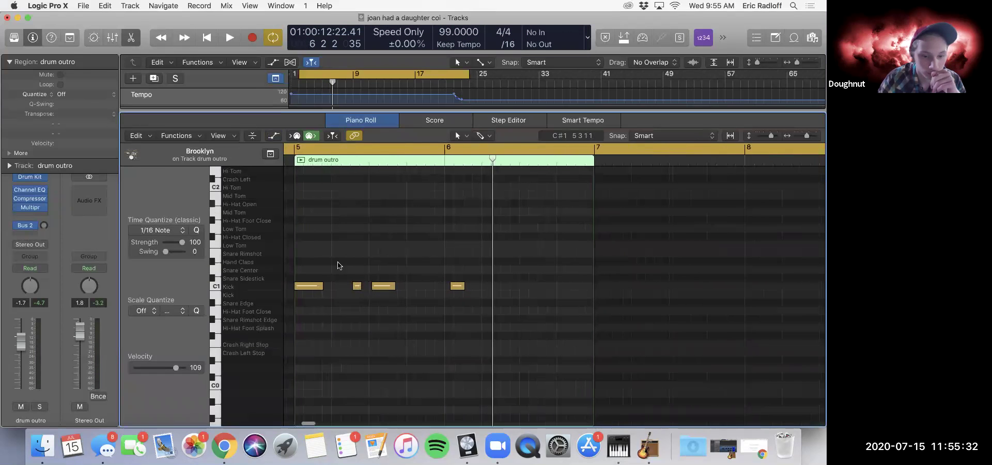
{"action": "left_click", "coordinate": [457, 286]}
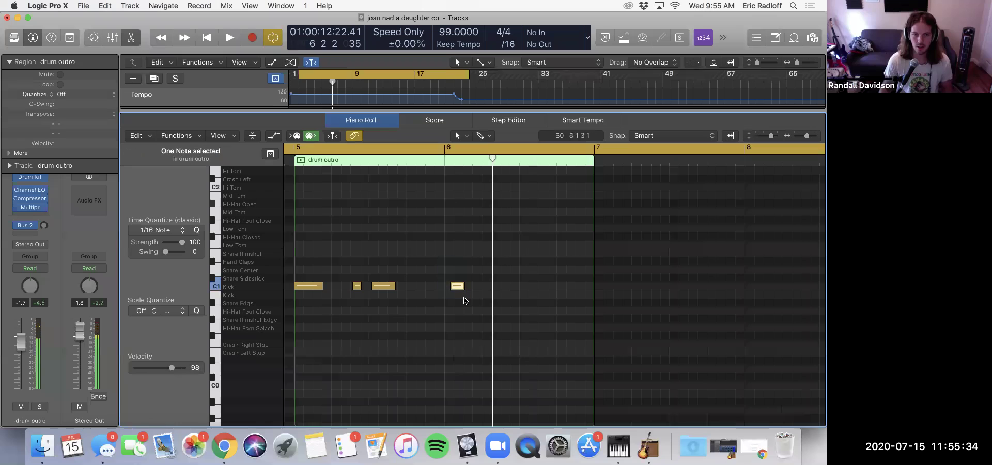
- Try a 1/4 Note quantize on the recorded drum outro region and undo it
{"action": "left_click", "coordinate": [82, 94]}
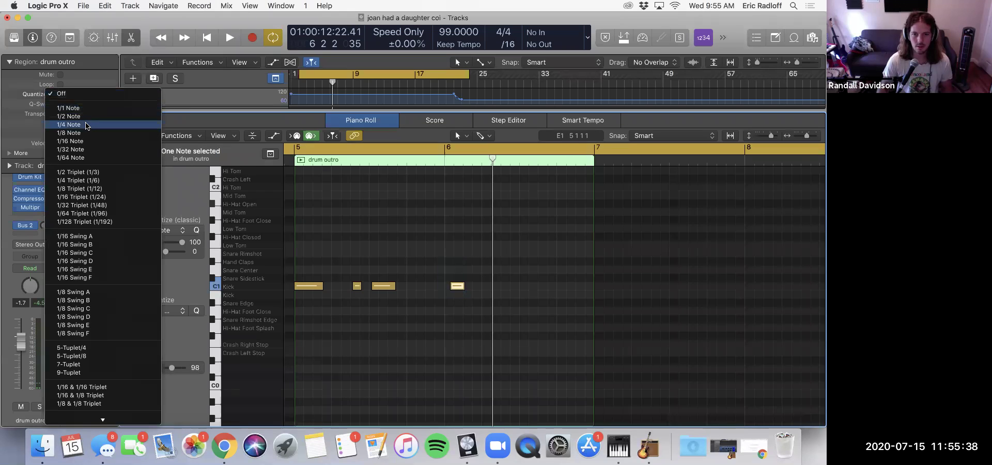
{"action": "left_click", "coordinate": [86, 126]}
{"action": "key", "text": "super+z"}
{"action": "left_click", "coordinate": [454, 260]}
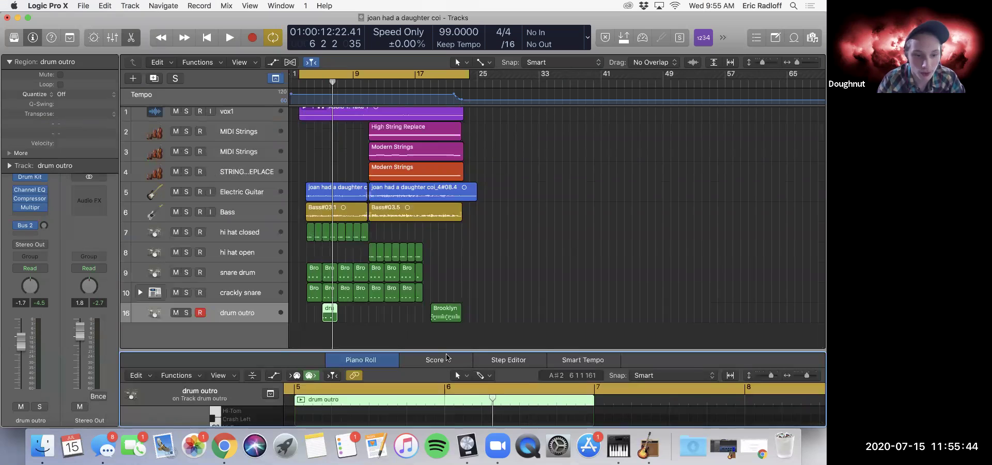
{"action": "key", "text": "super+z"}
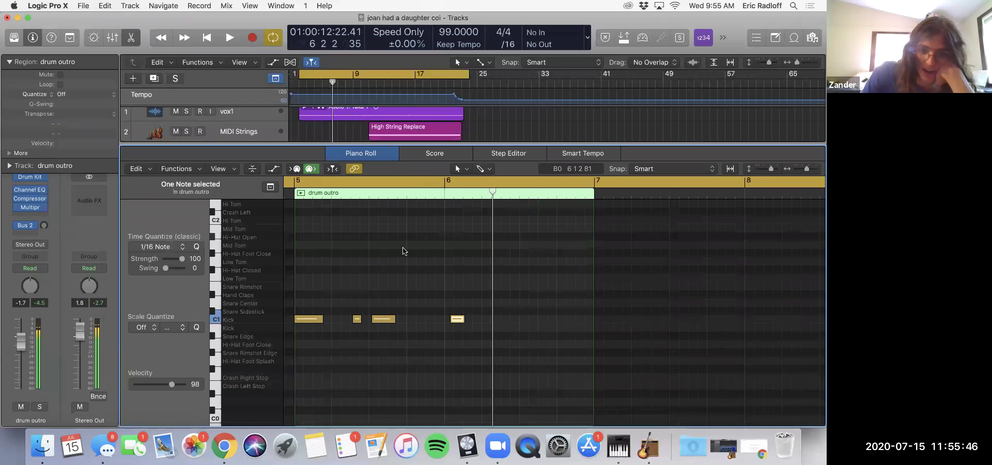
{"action": "left_click", "coordinate": [95, 98]}
{"action": "left_click", "coordinate": [95, 98]}
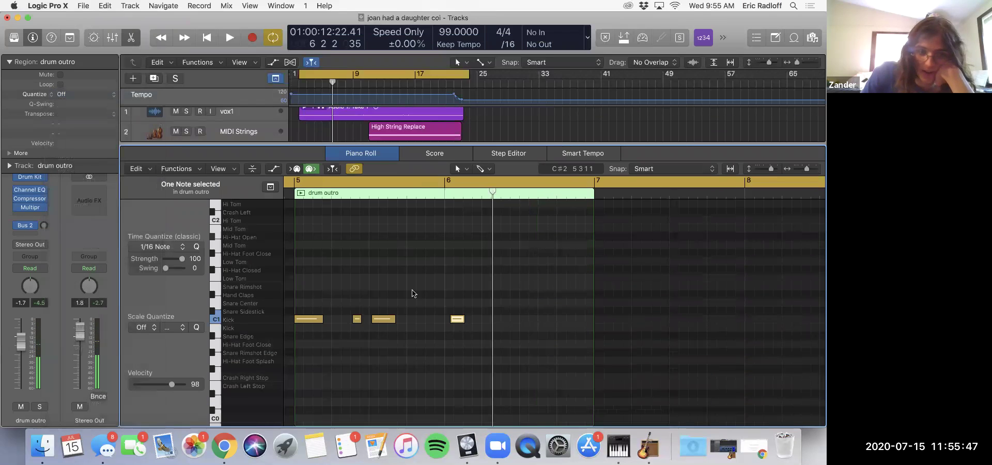
{"action": "right_click", "coordinate": [454, 319]}
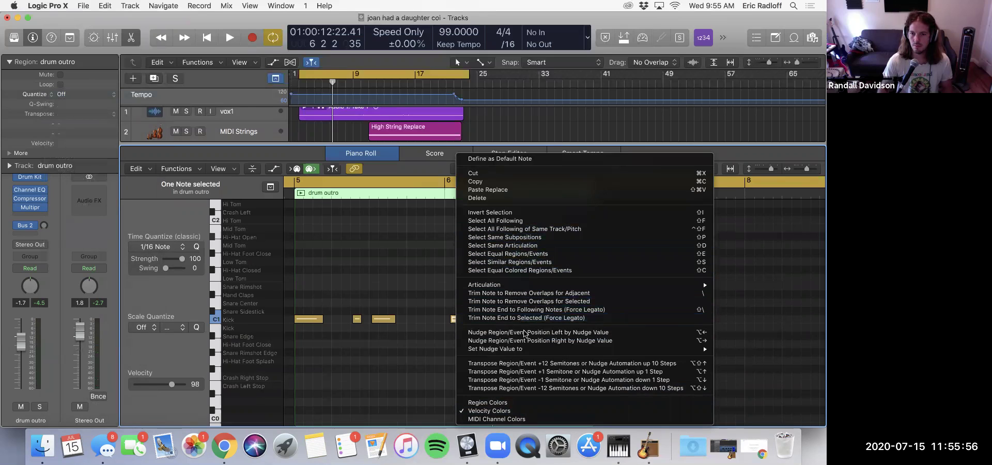
{"action": "left_click", "coordinate": [426, 288]}
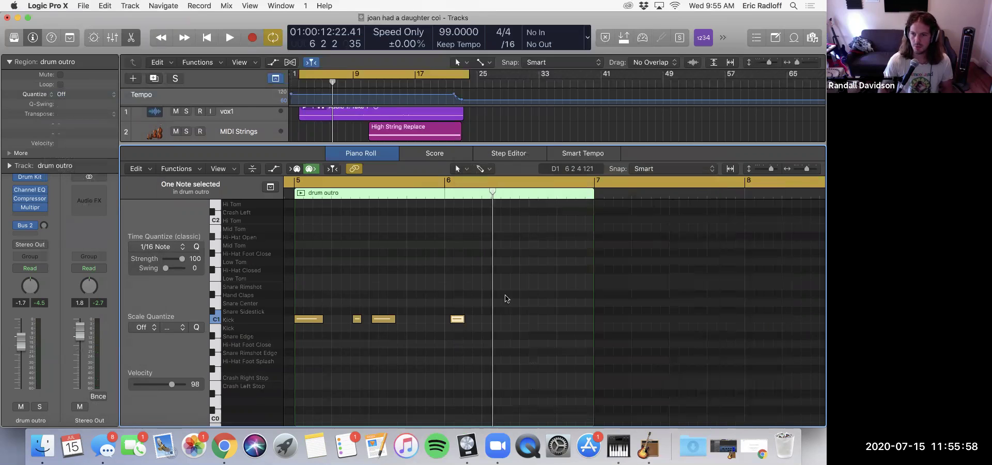
{"action": "left_click", "coordinate": [613, 77]}
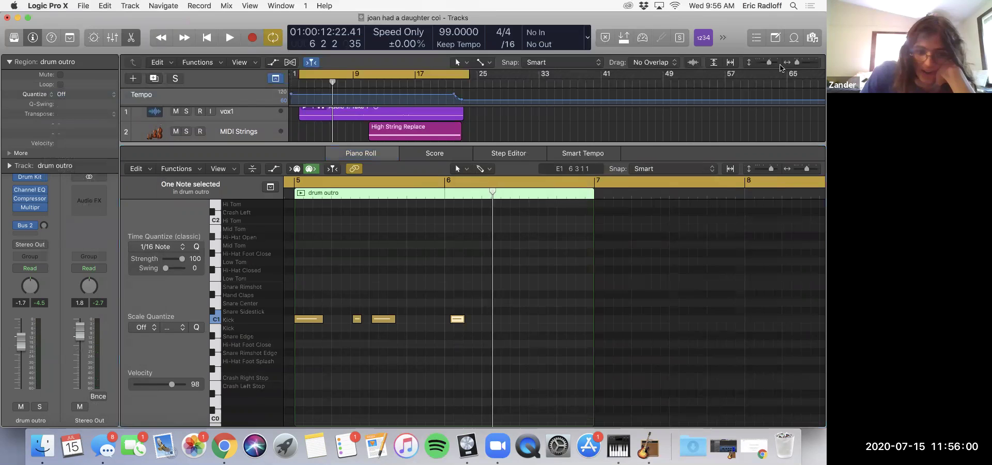
- Try moving the selected Kick note back to the start of bar 6 in the drum outro region and undo the move
{"action": "scroll", "coordinate": [453, 280], "scroll_direction": "up", "scroll_amount": 2}
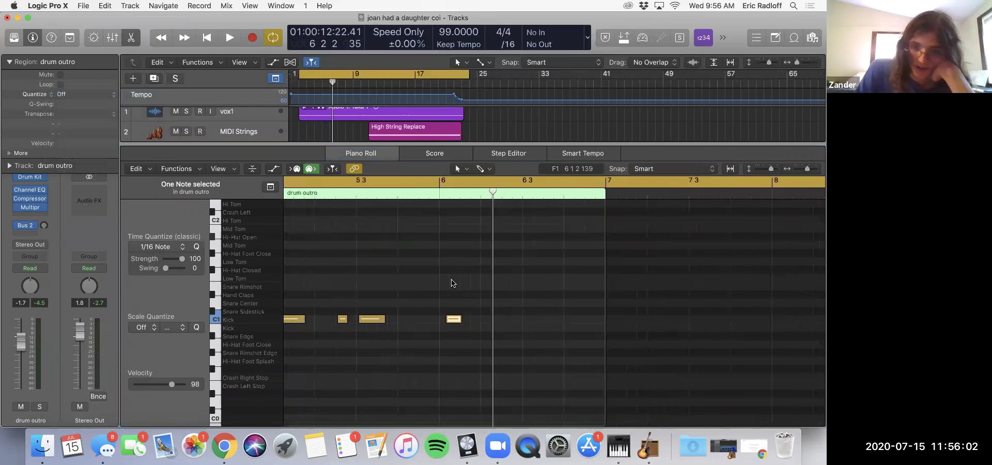
{"action": "left_click_drag", "start_coordinate": [454, 318], "coordinate": [405, 351]}
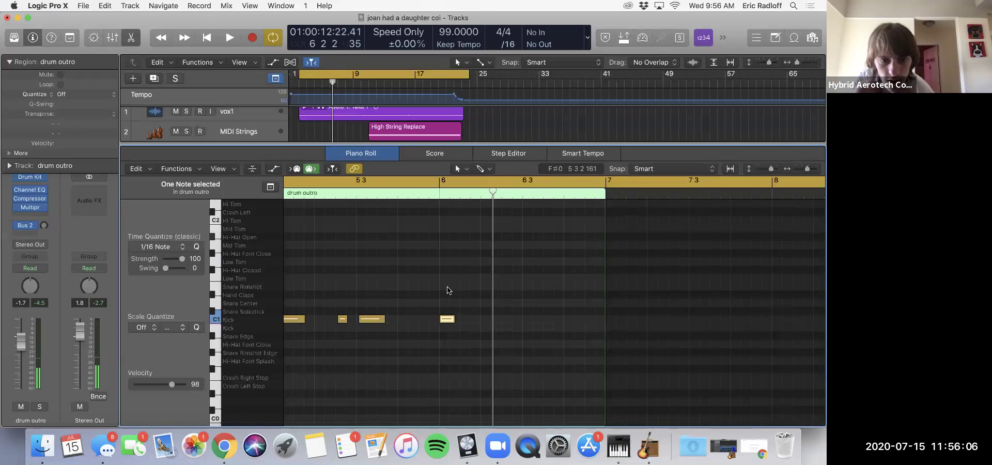
{"action": "key", "text": "super+Left"}
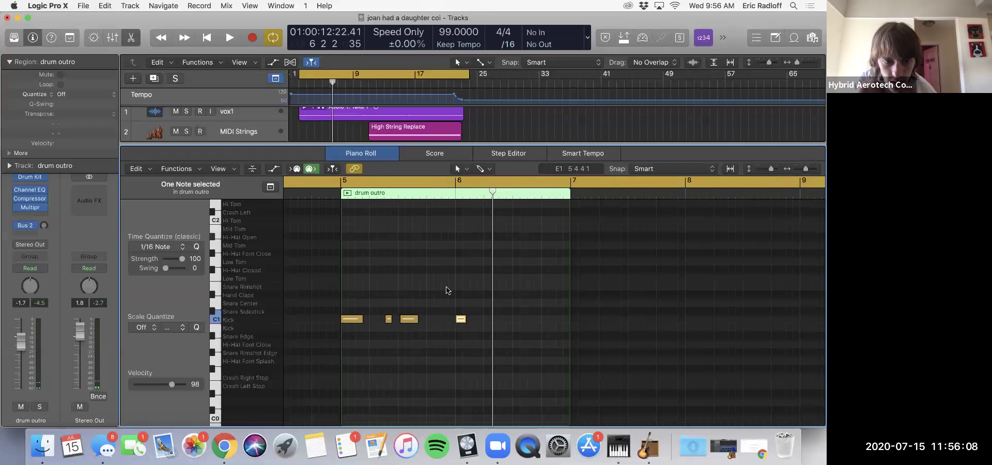
{"action": "key", "text": "super+z"}
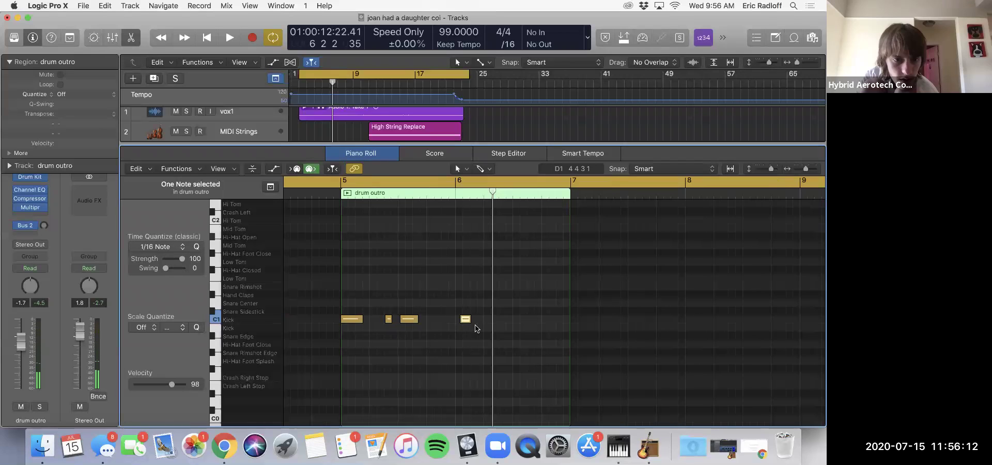
- Quantize the selected Kick note just after the start of bar 6 to 1/4 Note and close the Piano Roll
{"action": "left_click", "coordinate": [157, 247]}
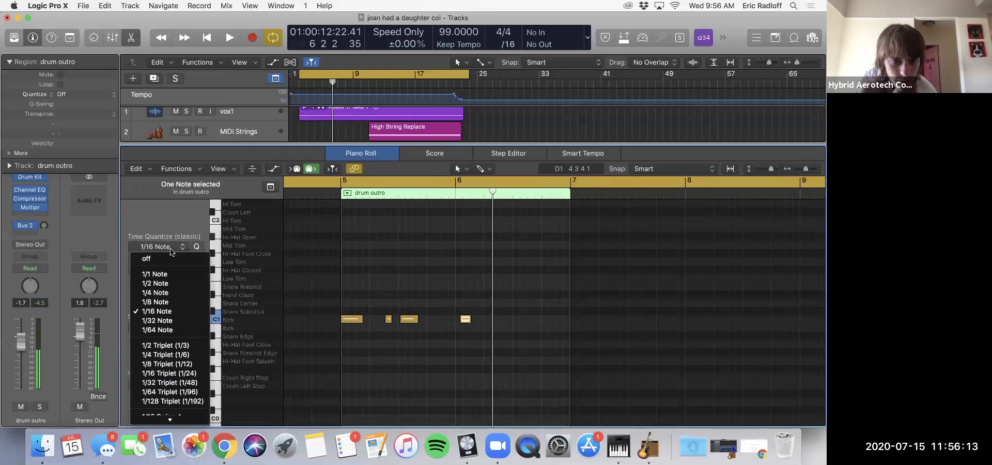
{"action": "left_click", "coordinate": [171, 292]}
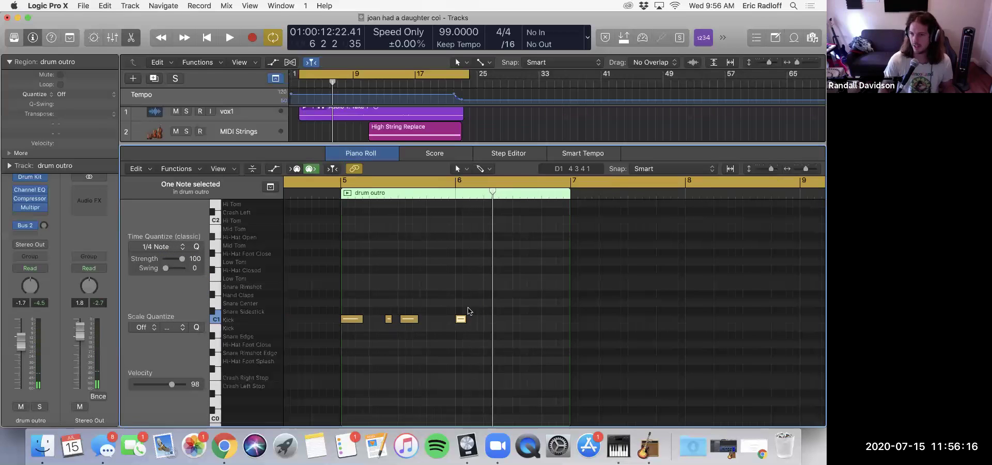
{"action": "left_click_drag", "start_coordinate": [259, 147], "coordinate": [372, 429]}
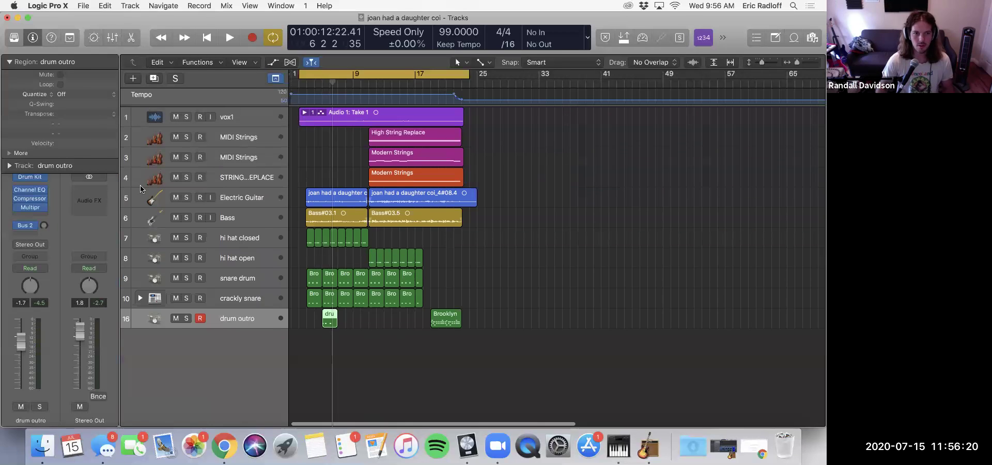
- Reopen the drum outro region in the Piano Roll, shift its bar 6 Kick note slightly late and requantize it to 1/4 Note
{"action": "left_click", "coordinate": [372, 349]}
{"action": "left_click", "coordinate": [332, 320]}
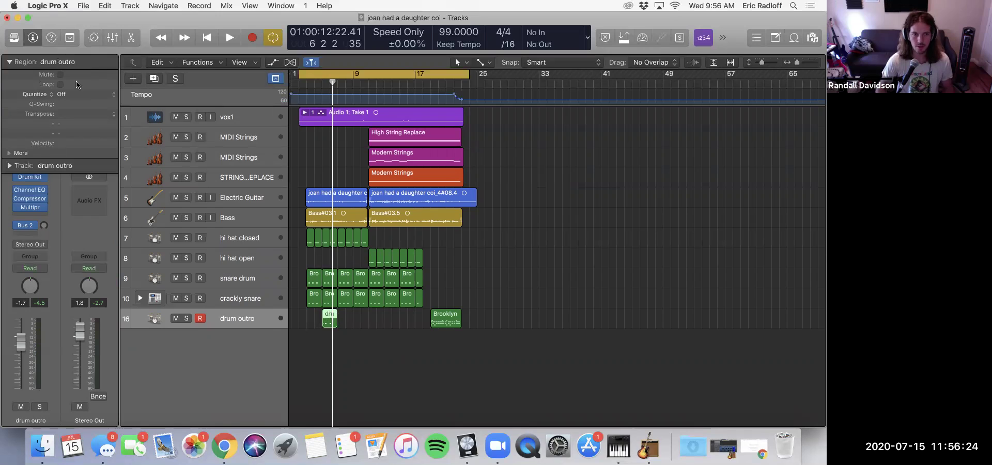
{"action": "double_click", "coordinate": [327, 316]}
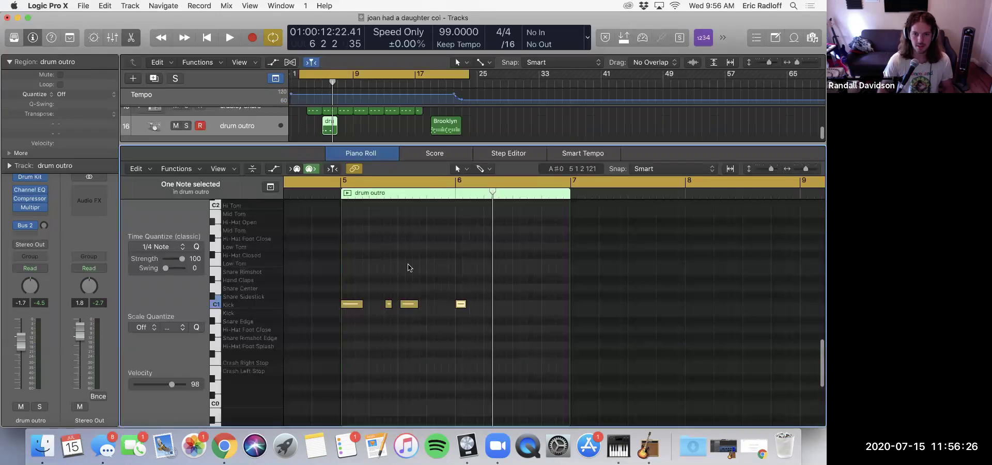
{"action": "left_click_drag", "start_coordinate": [460, 304], "coordinate": [464, 304]}
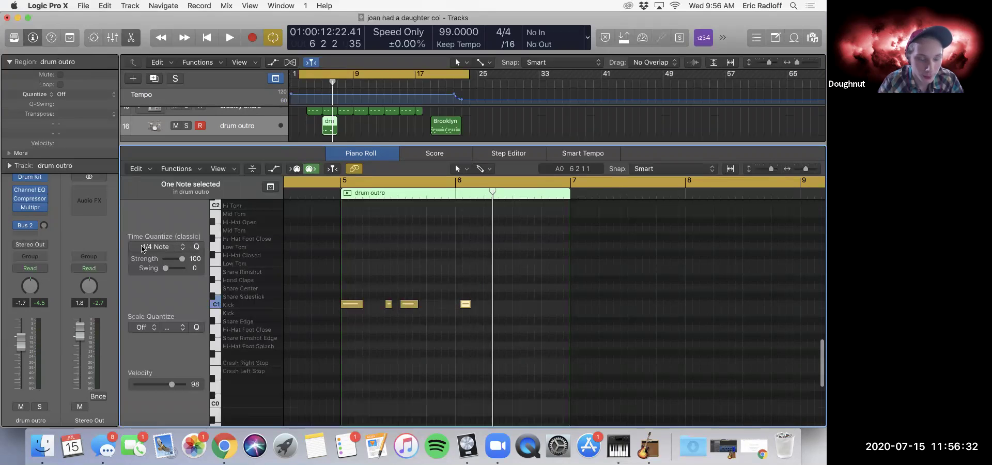
{"action": "left_click", "coordinate": [197, 248]}
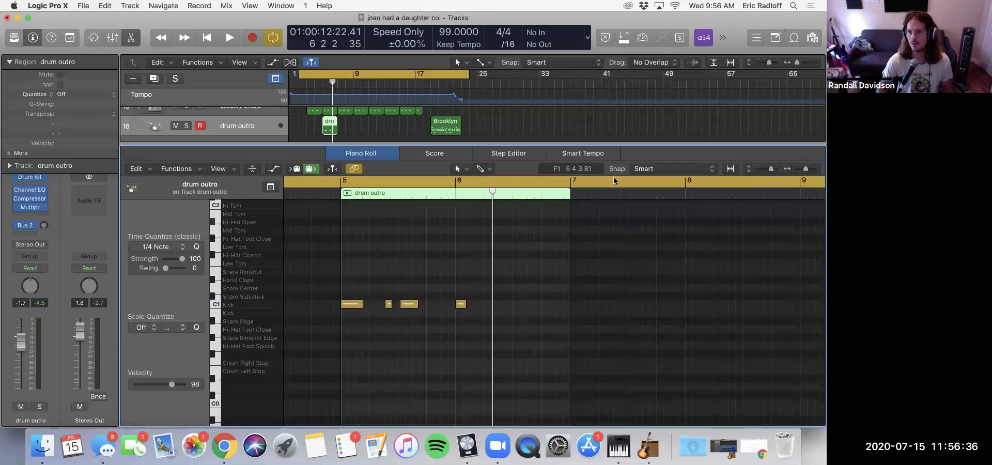
- Set the drum outro region's time quantize swing to 10 and close the Piano Roll
{"action": "left_click", "coordinate": [568, 79]}
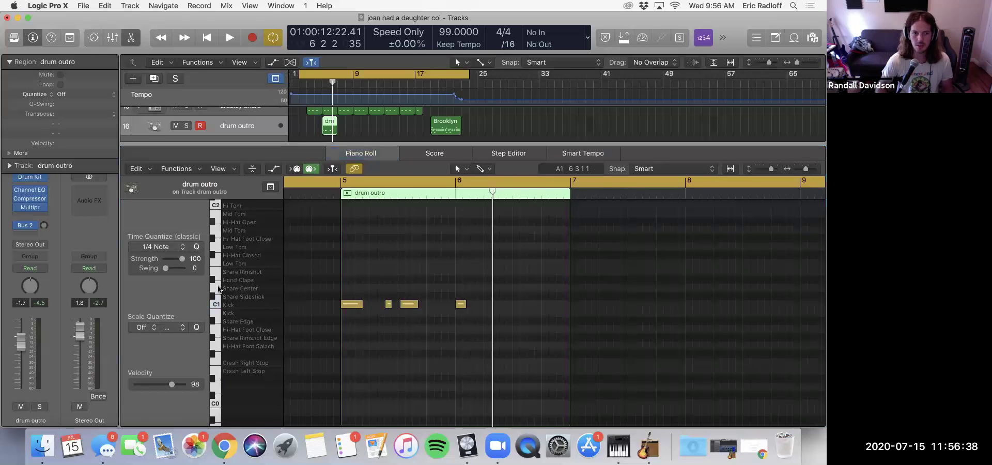
{"action": "left_click", "coordinate": [164, 269]}
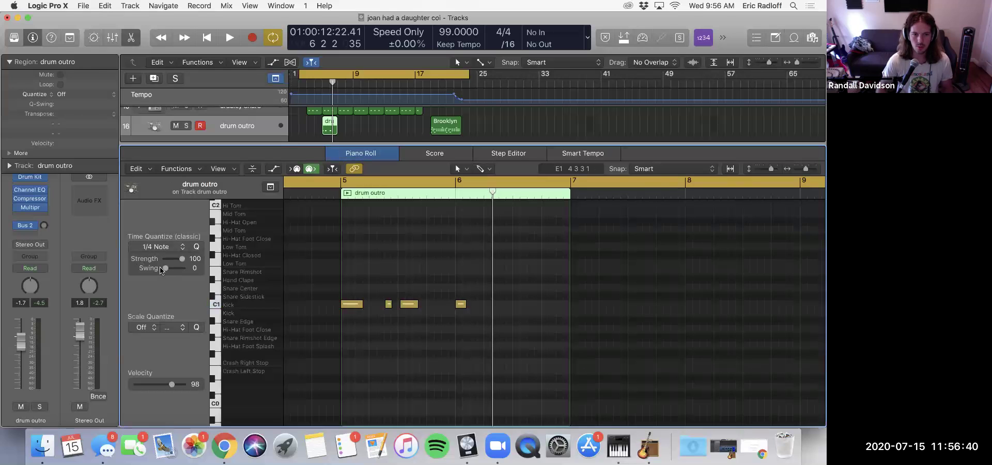
{"action": "left_click", "coordinate": [673, 93]}
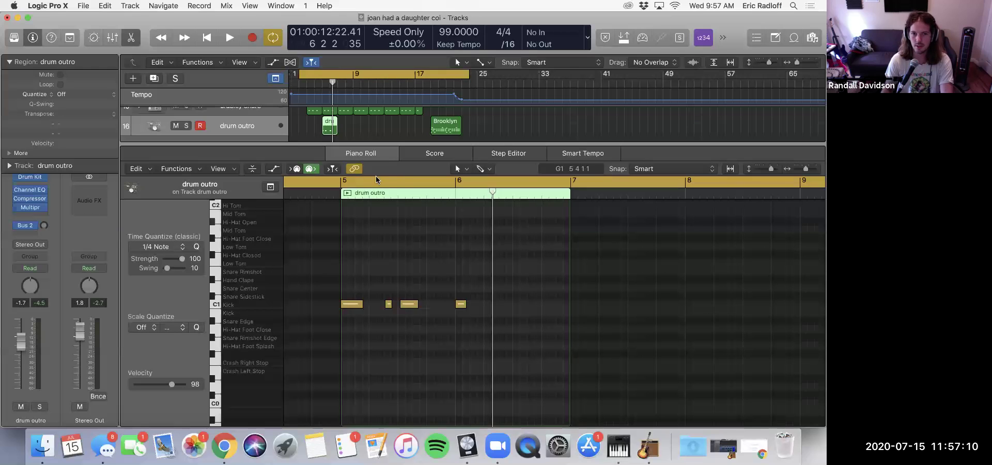
{"action": "left_click_drag", "start_coordinate": [365, 143], "coordinate": [370, 371]}
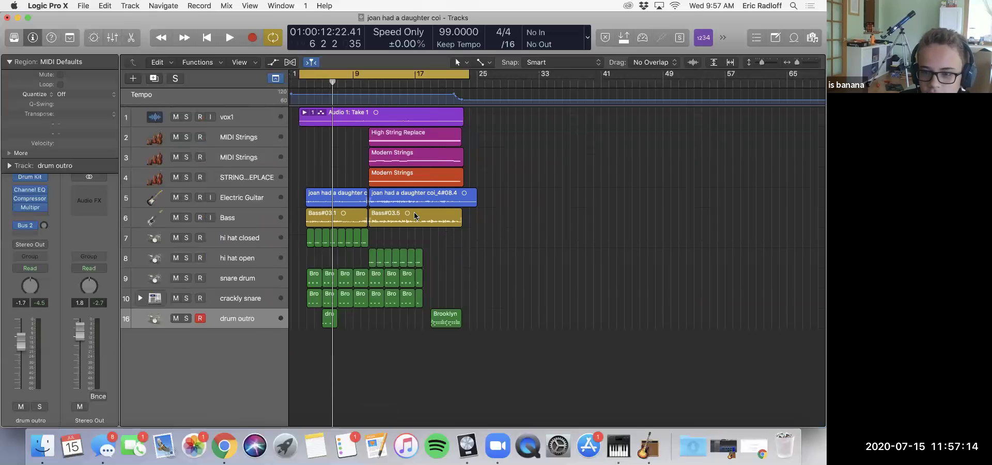